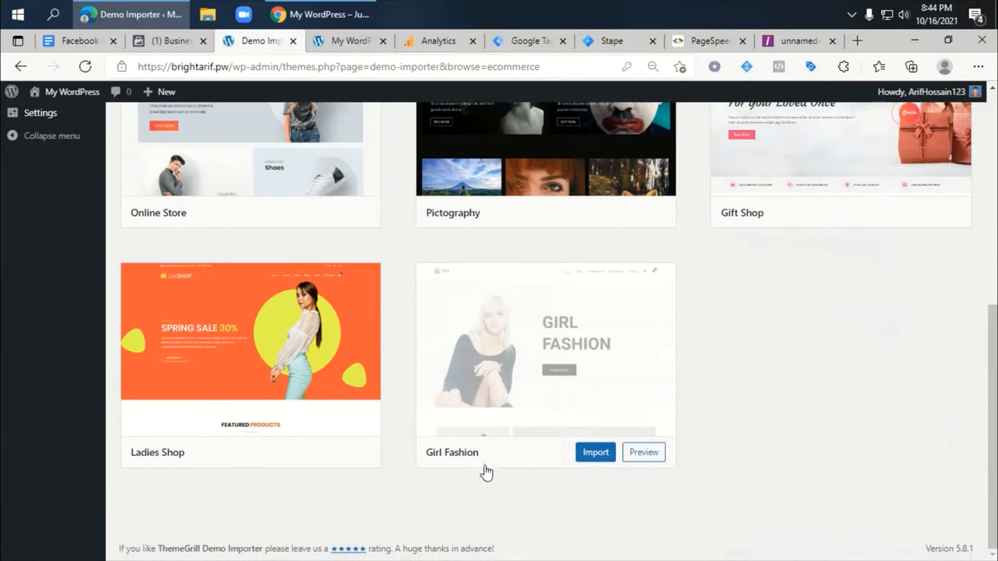
# - Import the Girl Fashion demo with the ThemeGrill Demo Importer, confirm the import and open its live preview
pyautogui.click(598, 457)
pyautogui.click(636, 400)
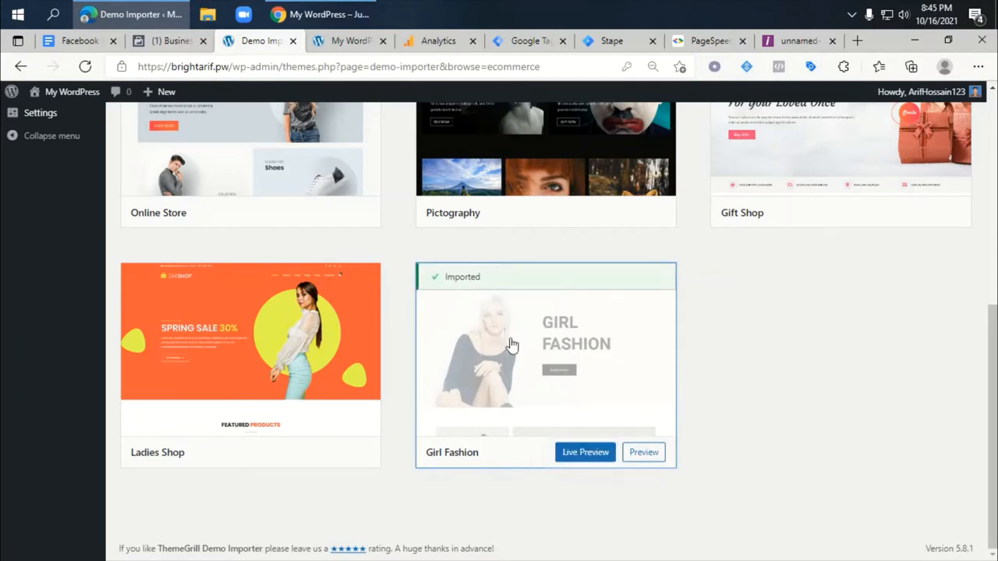
pyautogui.click(589, 456)
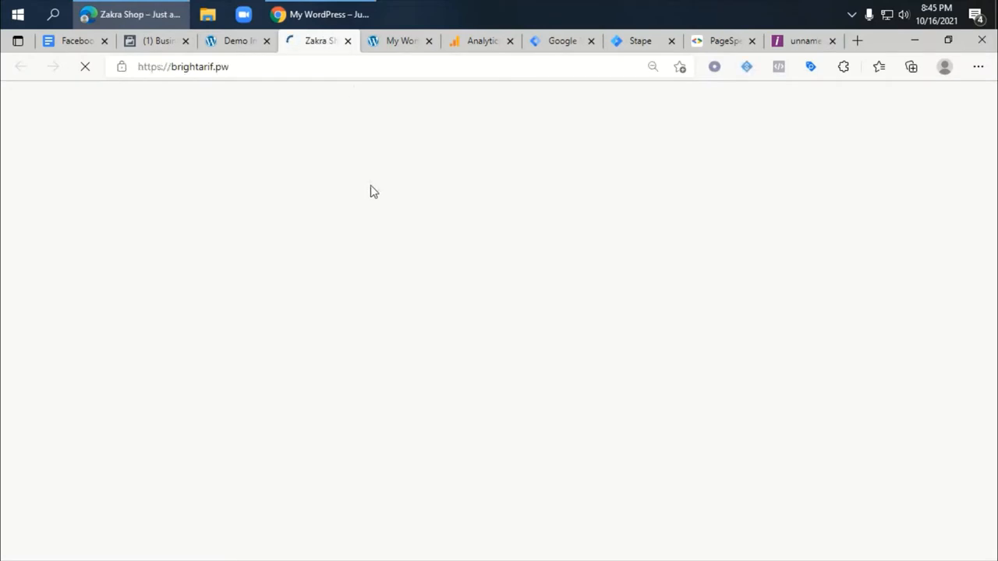
# - Look through the imported home page and the products on the Shop page
pyautogui.scroll(-10, 420, 260)
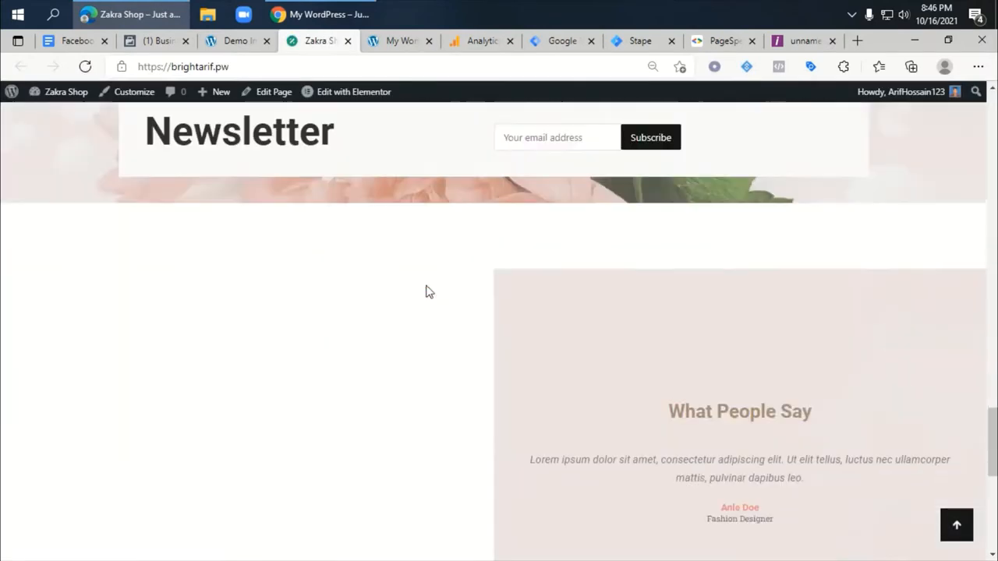
pyautogui.scroll(-2, 426, 291)
pyautogui.scroll(15, 447, 277)
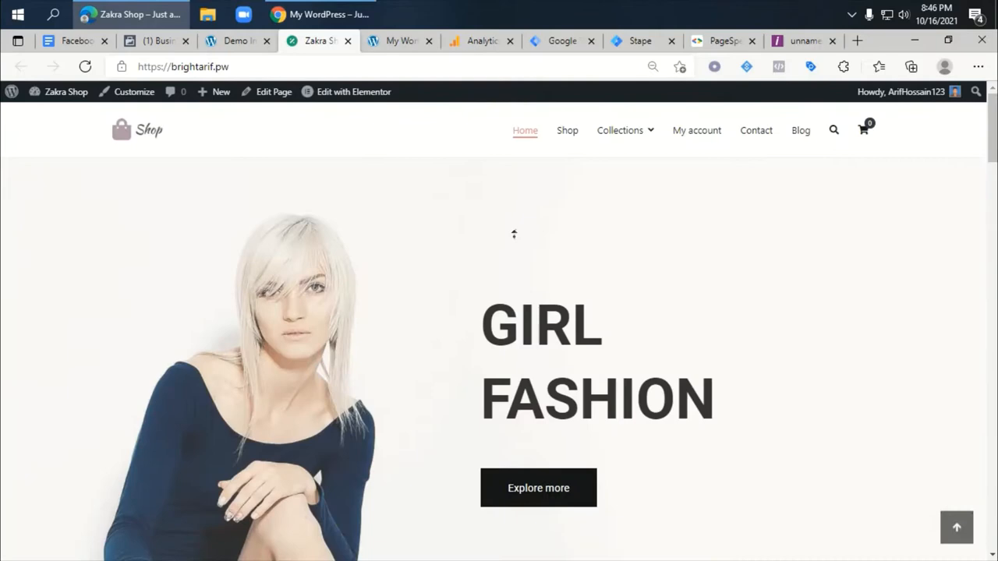
pyautogui.click(566, 131)
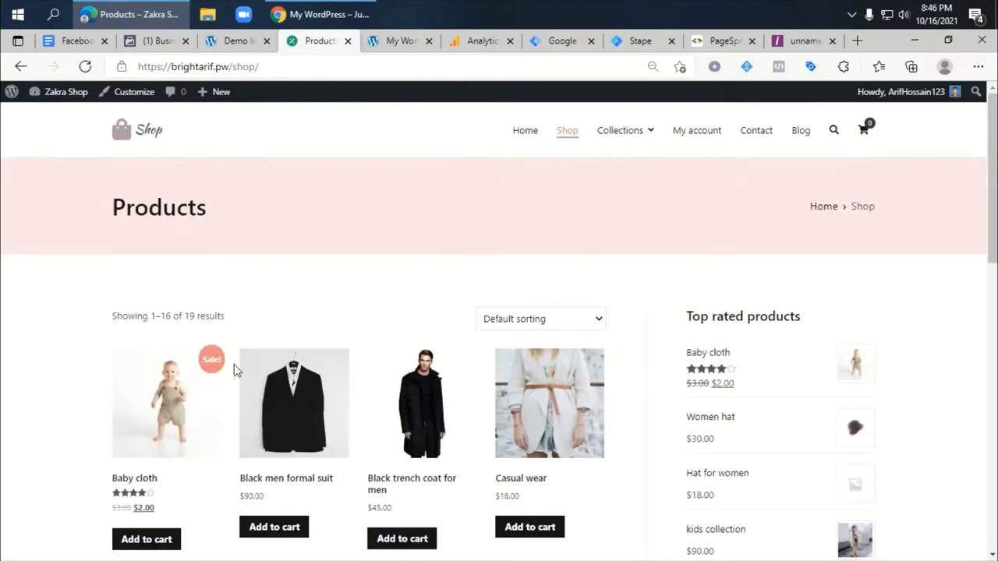
pyautogui.scroll(-2, 234, 366)
pyautogui.middleClick(51, 480)
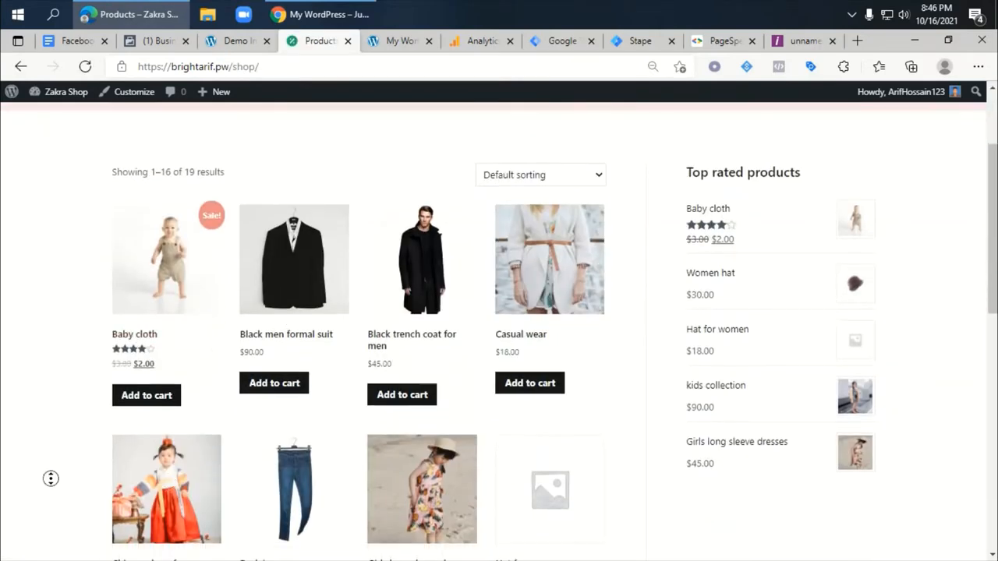
# - In the WordPress admin, set the permalink structure to Post name and save the permalink settings
pyautogui.click(234, 41)
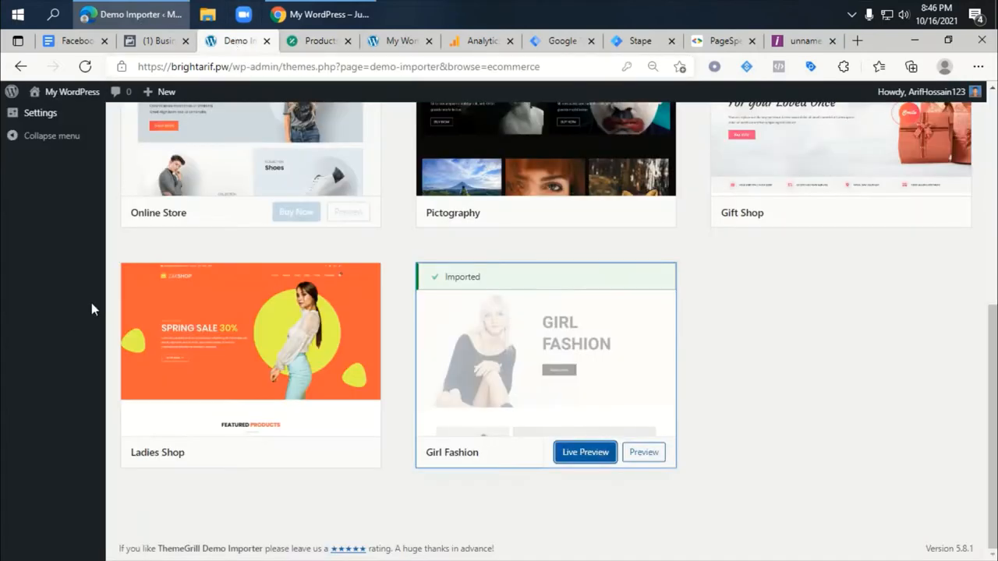
pyautogui.scroll(4, 91, 302)
pyautogui.moveTo(40, 401)
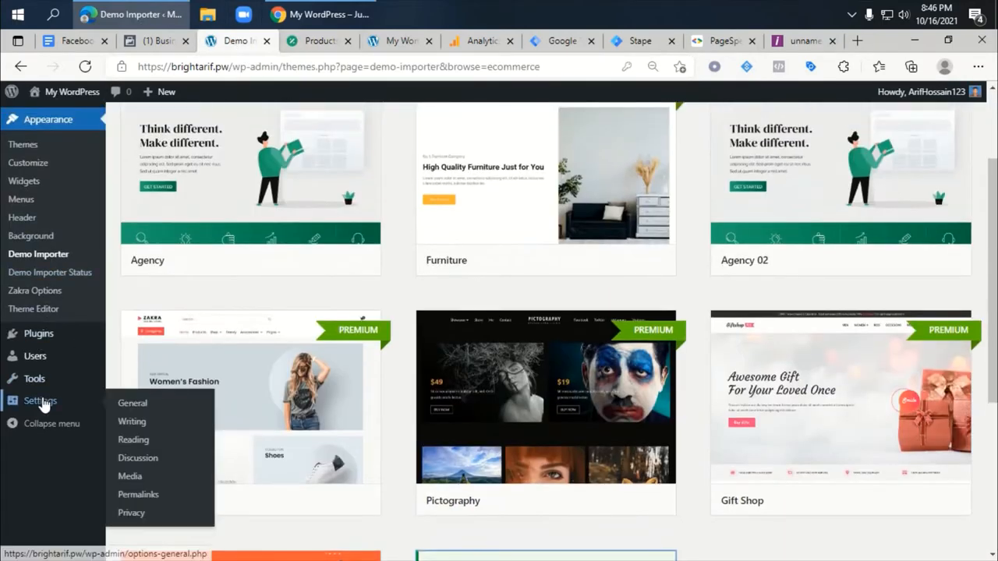
pyautogui.click(156, 495)
pyautogui.click(157, 519)
pyautogui.scroll(-8, 166, 506)
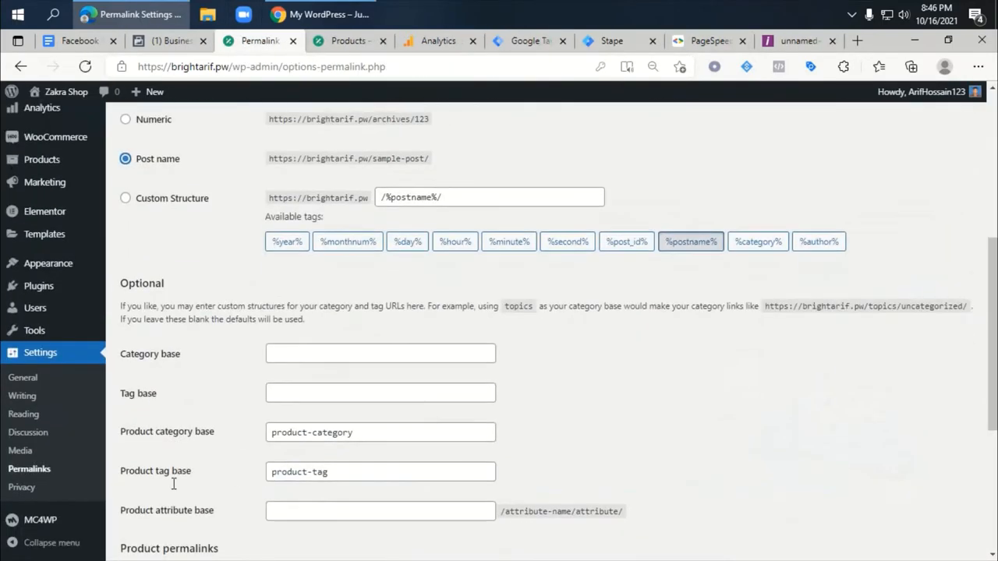
pyautogui.click(154, 504)
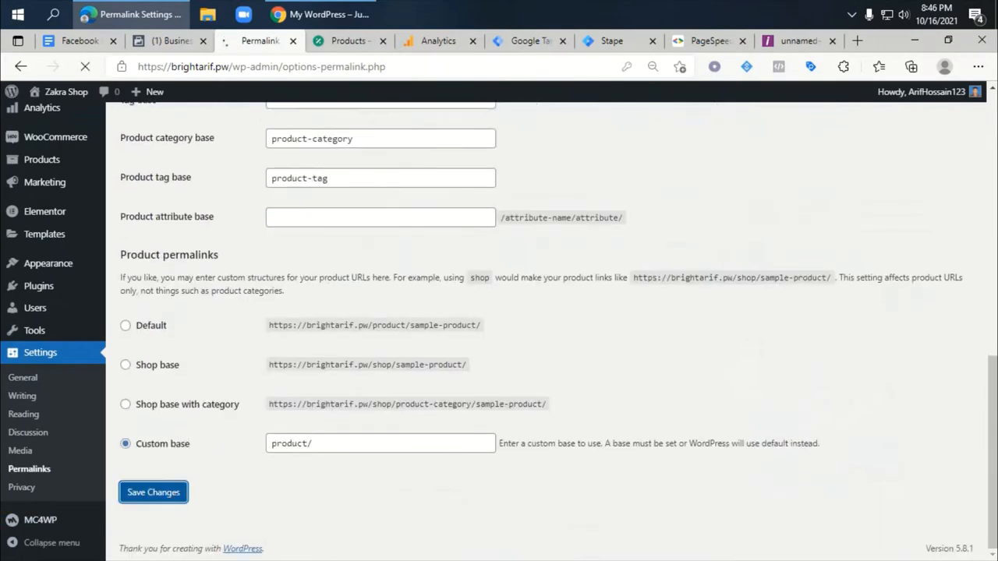
# - Enable Cash on delivery in the WooCommerce payment settings and save the changes
pyautogui.moveTo(54, 300)
pyautogui.click(339, 45)
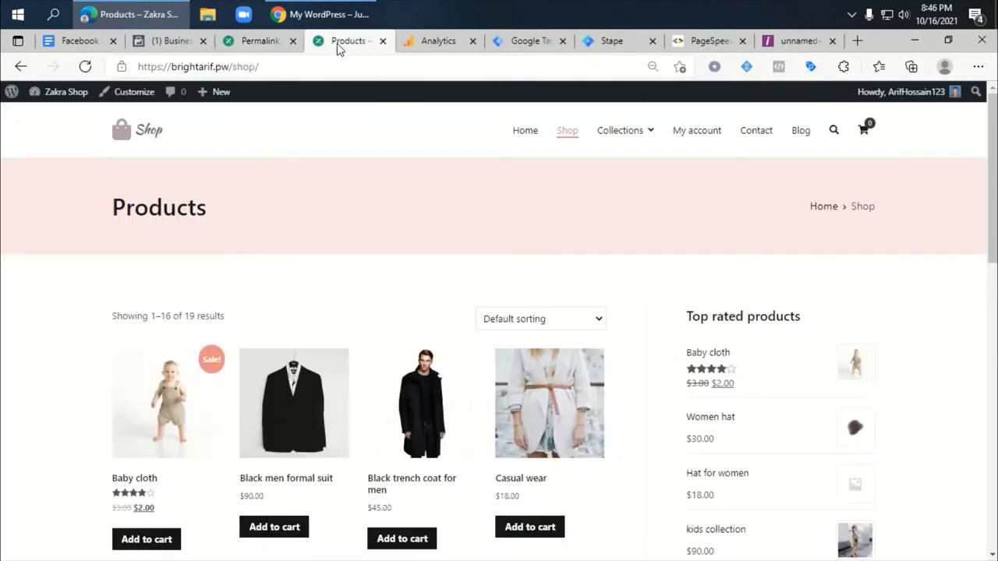
pyautogui.click(257, 40)
pyautogui.moveTo(39, 294)
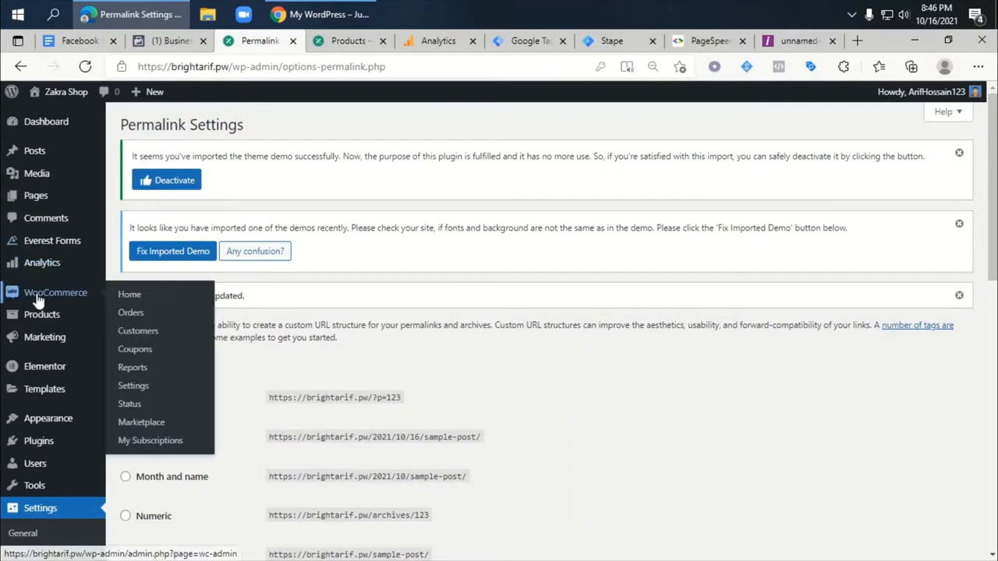
pyautogui.click(195, 382)
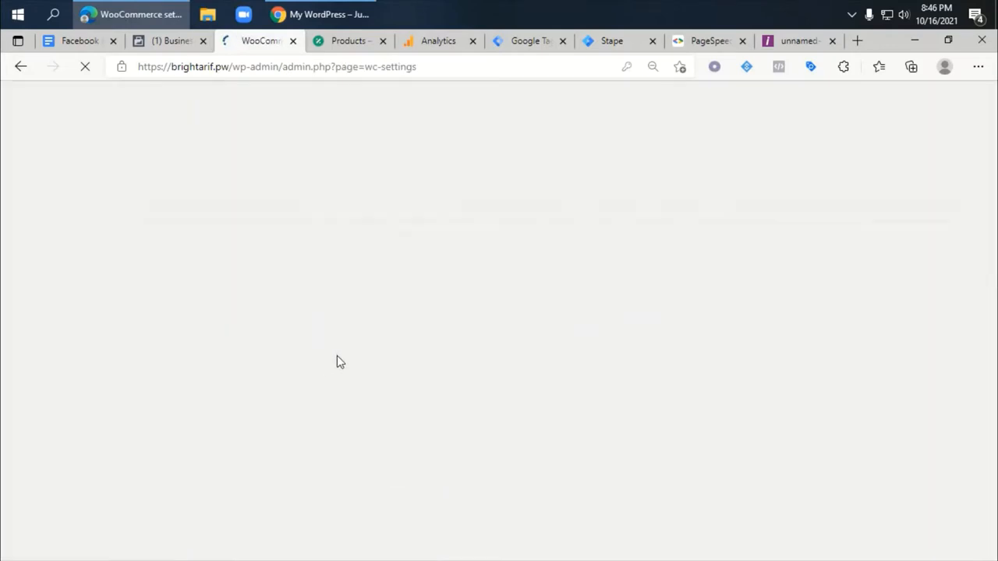
pyautogui.click(314, 181)
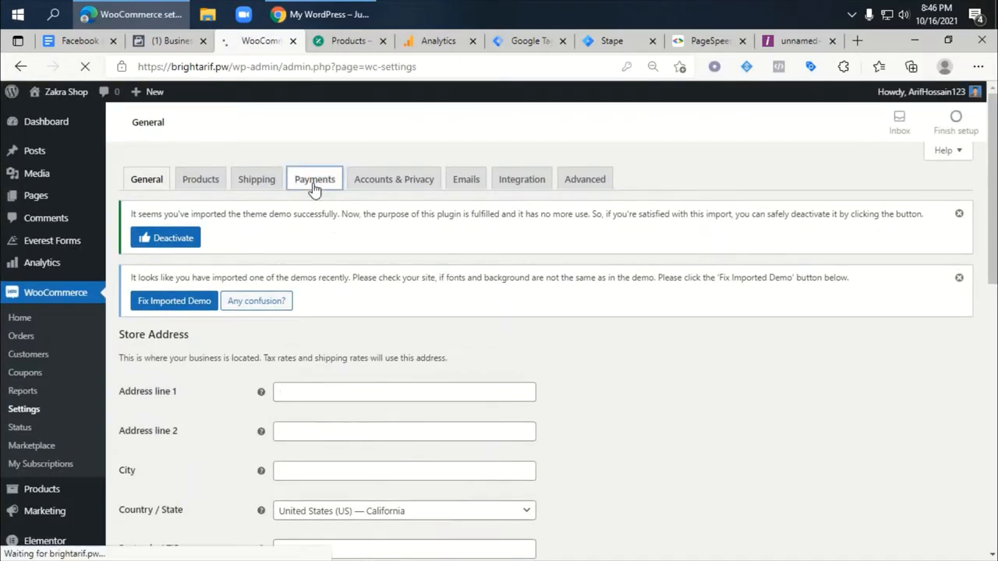
pyautogui.scroll(-2, 545, 382)
pyautogui.click(544, 384)
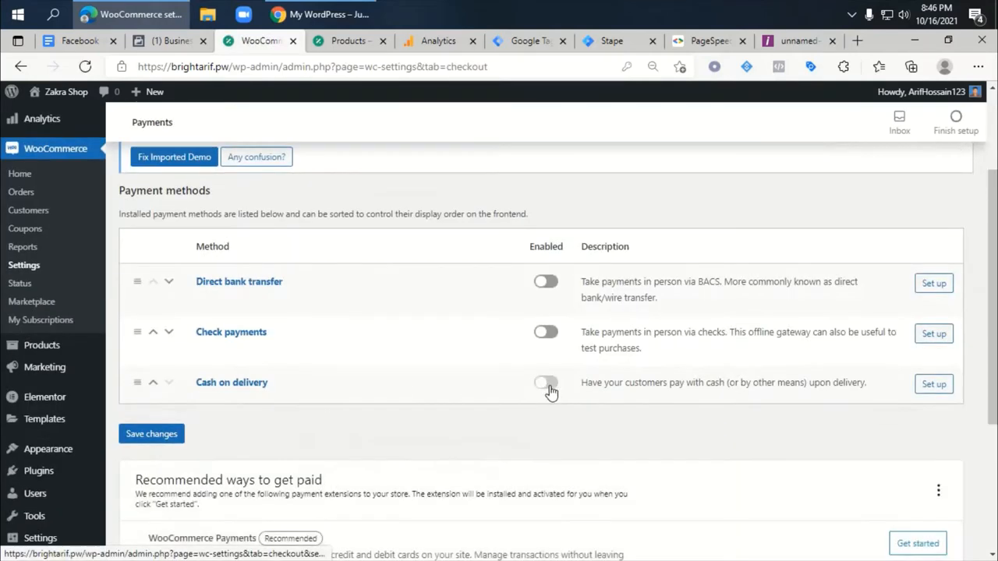
pyautogui.click(148, 434)
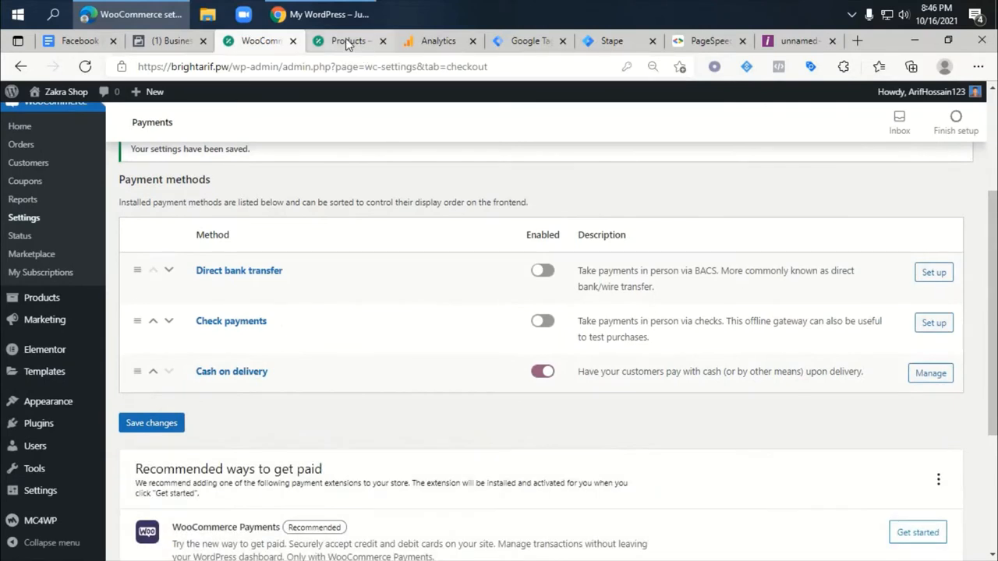
# - Check the shop's Products page, switch to Chrome and reload brightarif.pw to compare the public site
pyautogui.click(348, 41)
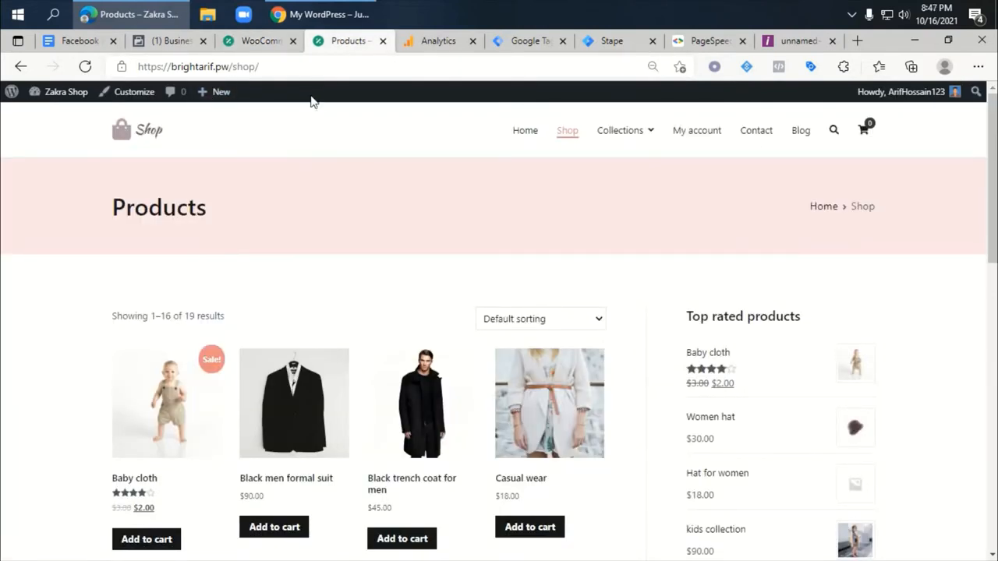
pyautogui.click(322, 14)
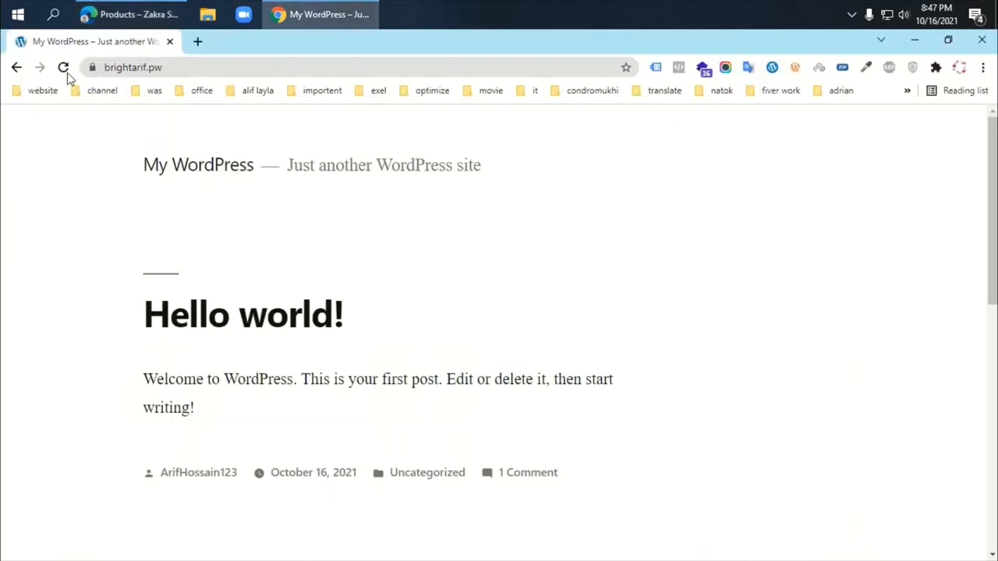
pyautogui.click(63, 67)
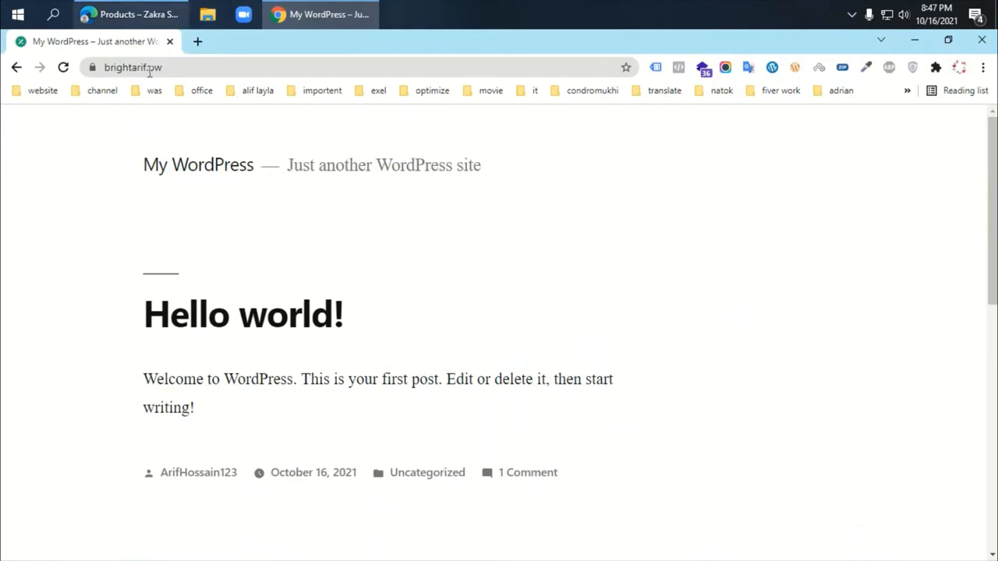
# - Back in the WordPress admin in Edge, search for the plugin "sg optimize", then install and activate SiteGround Optimizer
pyautogui.click(129, 15)
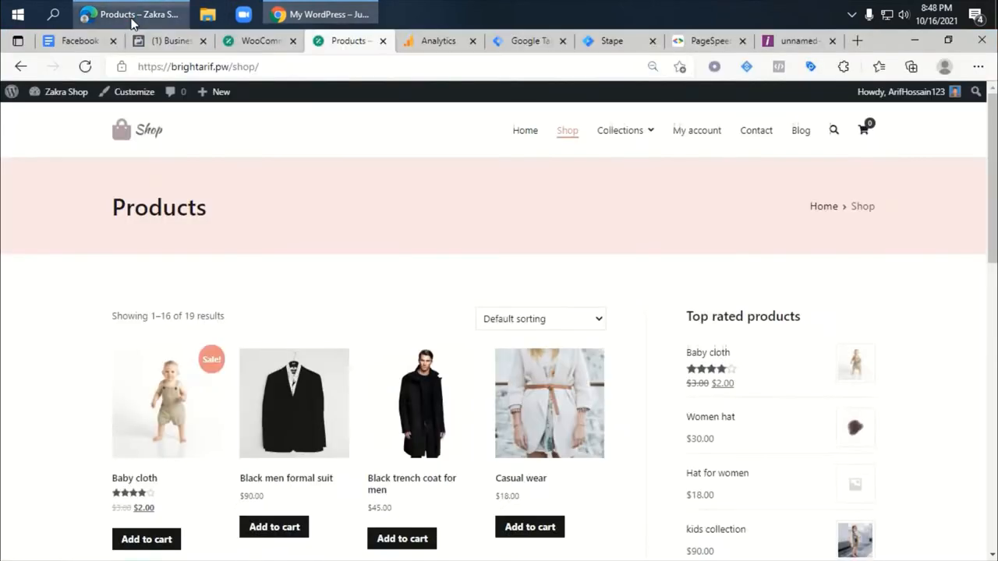
pyautogui.click(269, 43)
pyautogui.moveTo(42, 432)
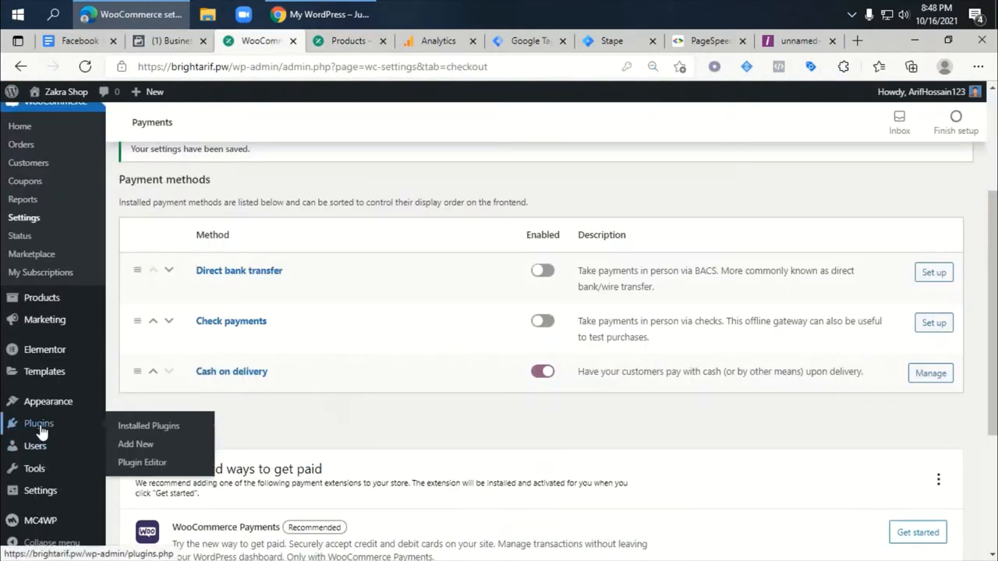
pyautogui.click(137, 445)
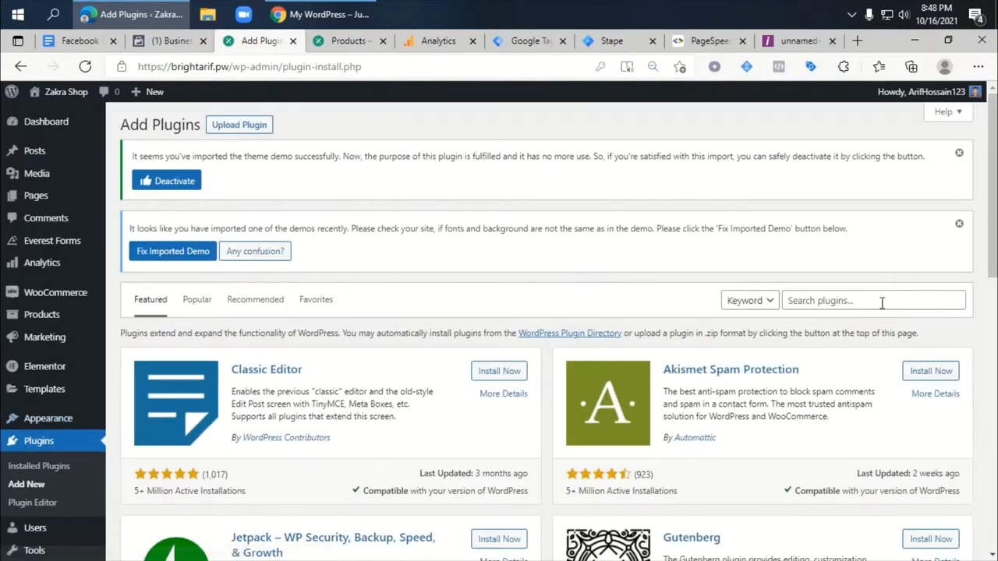
pyautogui.click(826, 300)
pyautogui.write('sg optimize')
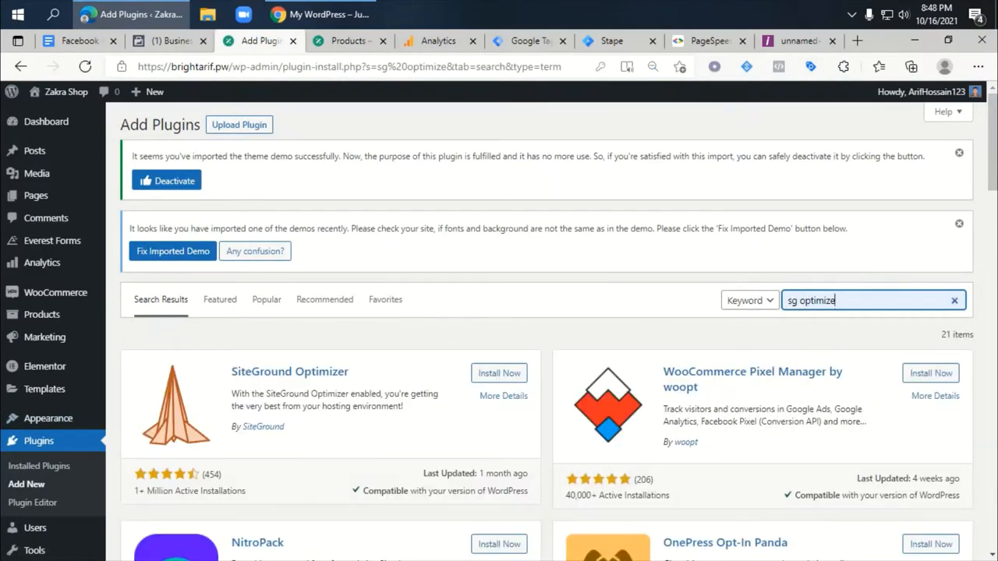
pyautogui.click(499, 372)
pyautogui.click(505, 374)
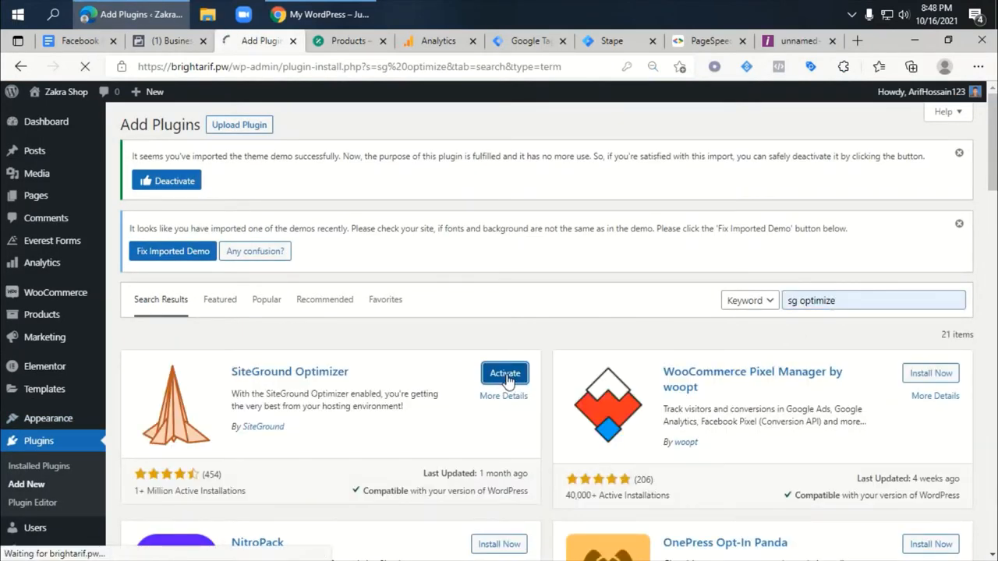
# - Turn on Dynamic Caching in the SiteGround Optimizer settings and purge the site's cache
pyautogui.scroll(-3, 28, 483)
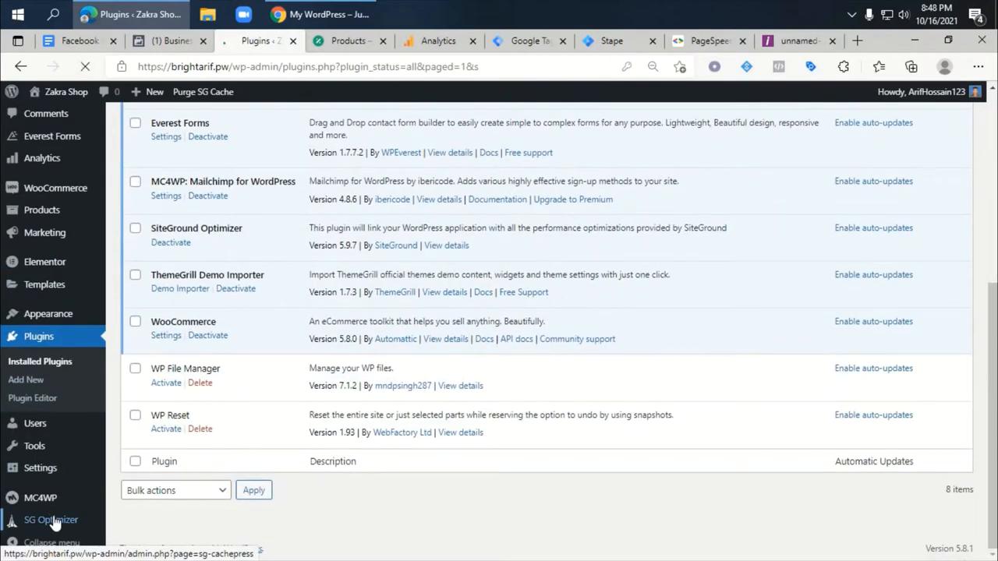
pyautogui.click(51, 520)
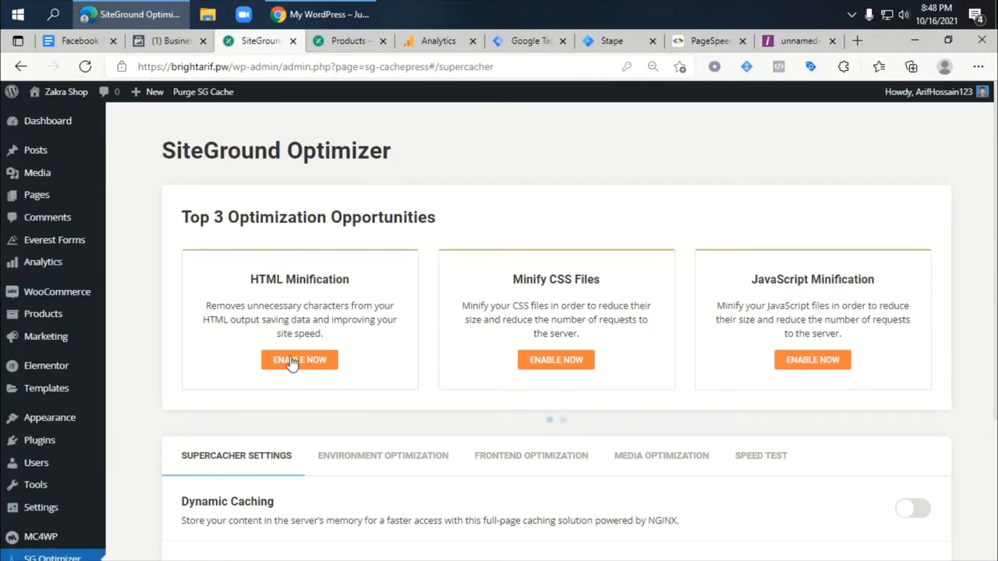
pyautogui.scroll(-2, 335, 367)
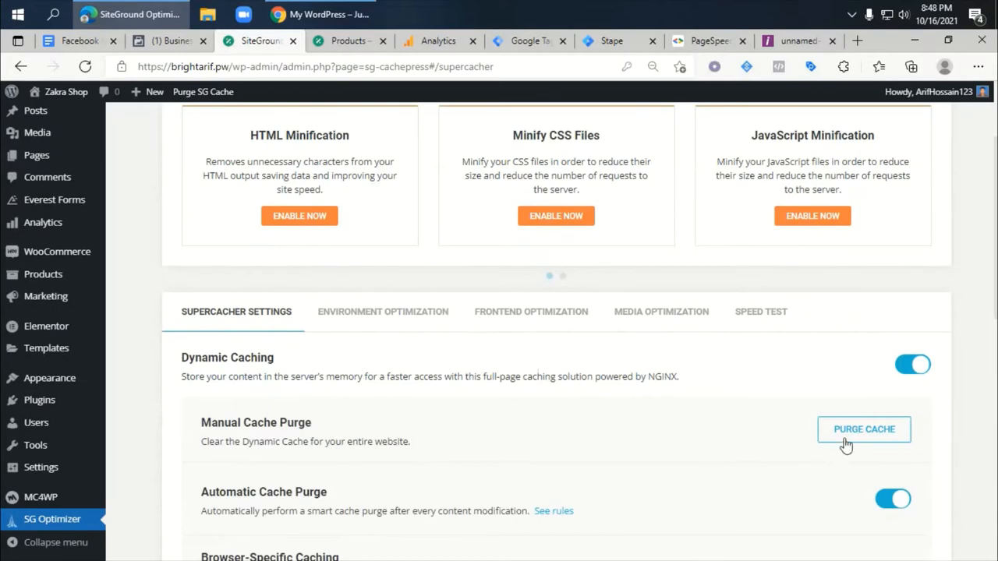
pyautogui.click(845, 443)
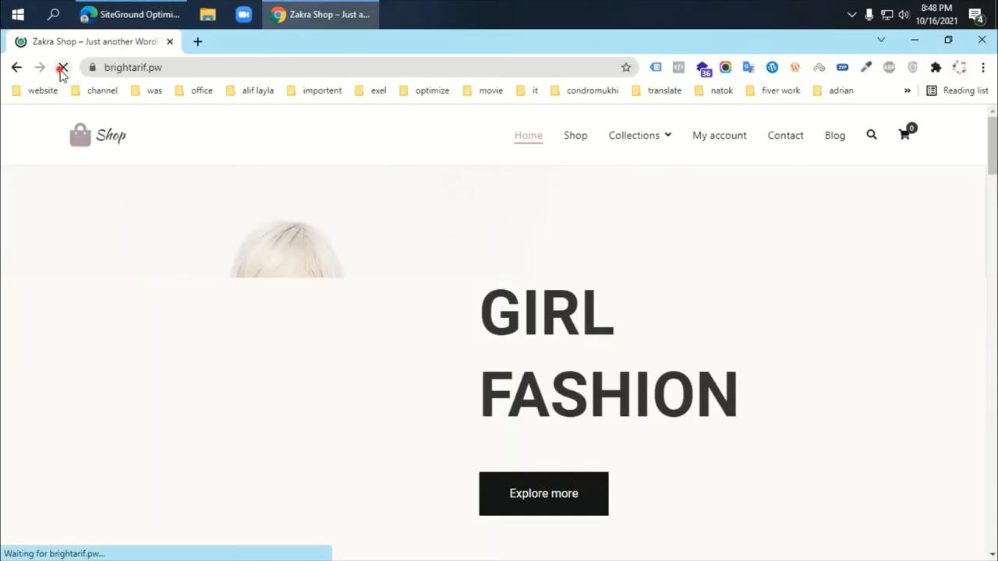
# - Reload brightarif.pw in Chrome and look through the home page of the shop
pyautogui.click(62, 69)
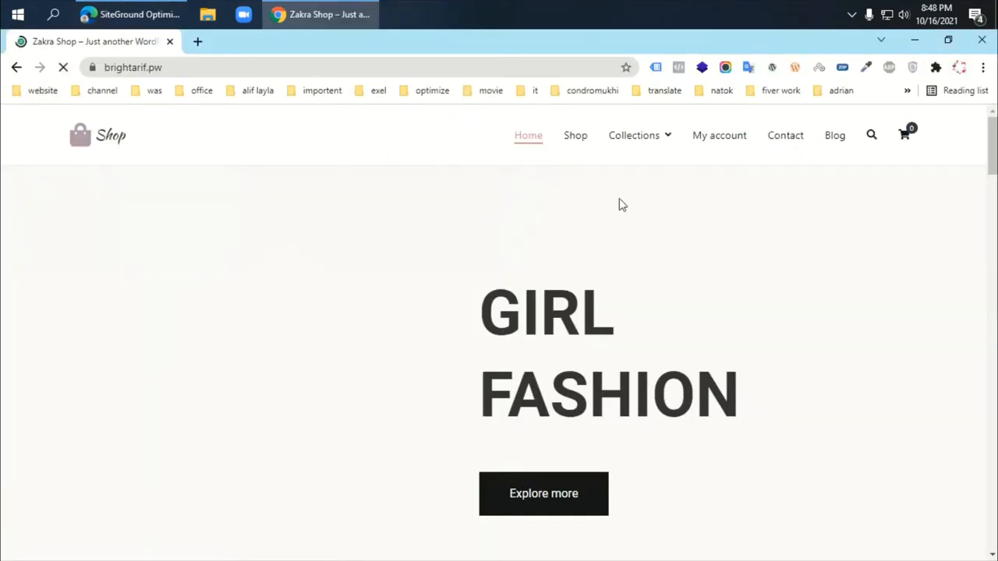
pyautogui.scroll(-10, 621, 204)
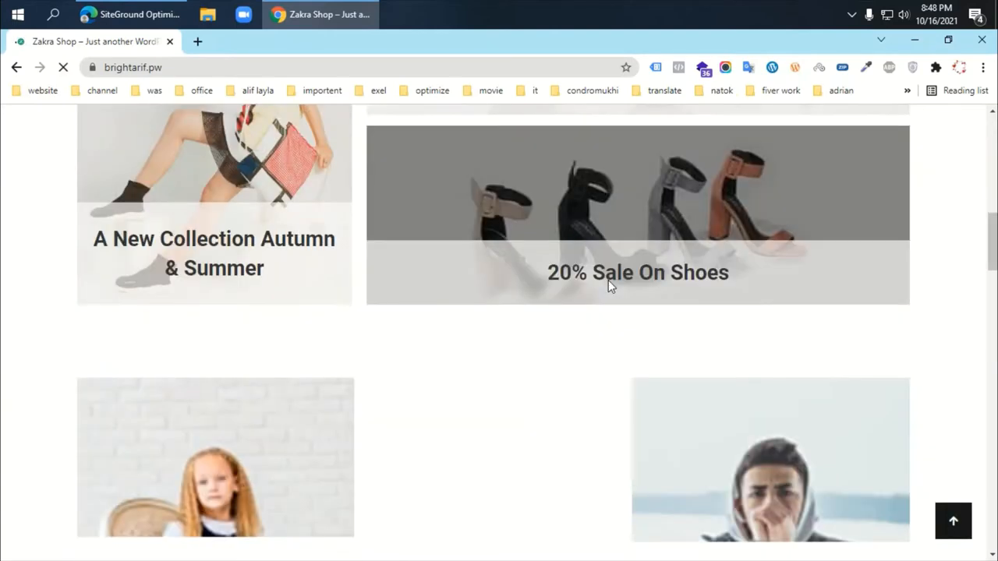
pyautogui.scroll(-3, 608, 285)
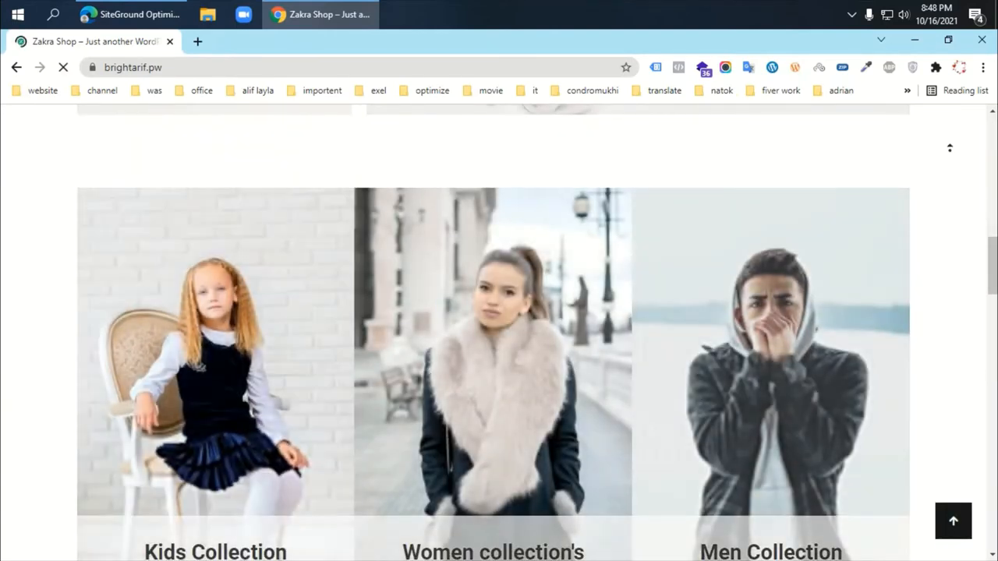
pyautogui.scroll(12, 949, 150)
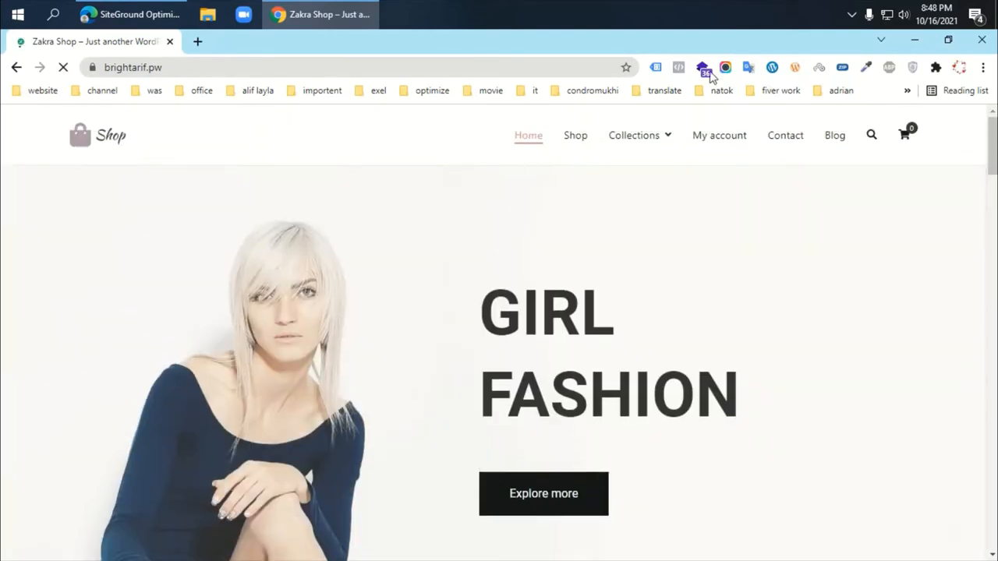
# - Switch to Edge, review the "Facebook CAPI for Wordpress" checklist document and open the Google Analytics account setup page
pyautogui.click(129, 14)
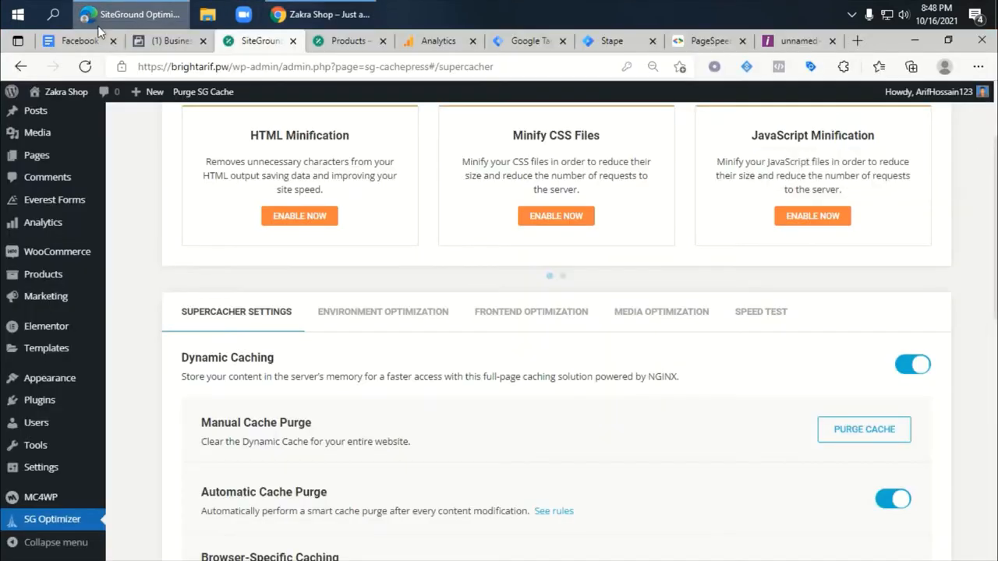
pyautogui.click(74, 41)
pyautogui.moveTo(388, 155); pyautogui.dragTo(647, 156)
pyautogui.click(635, 159)
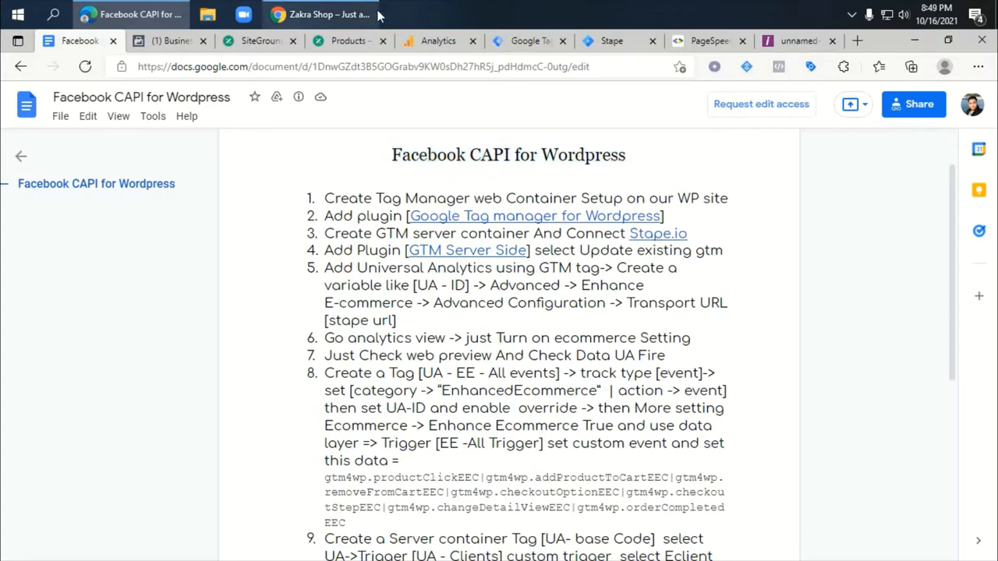
pyautogui.click(435, 41)
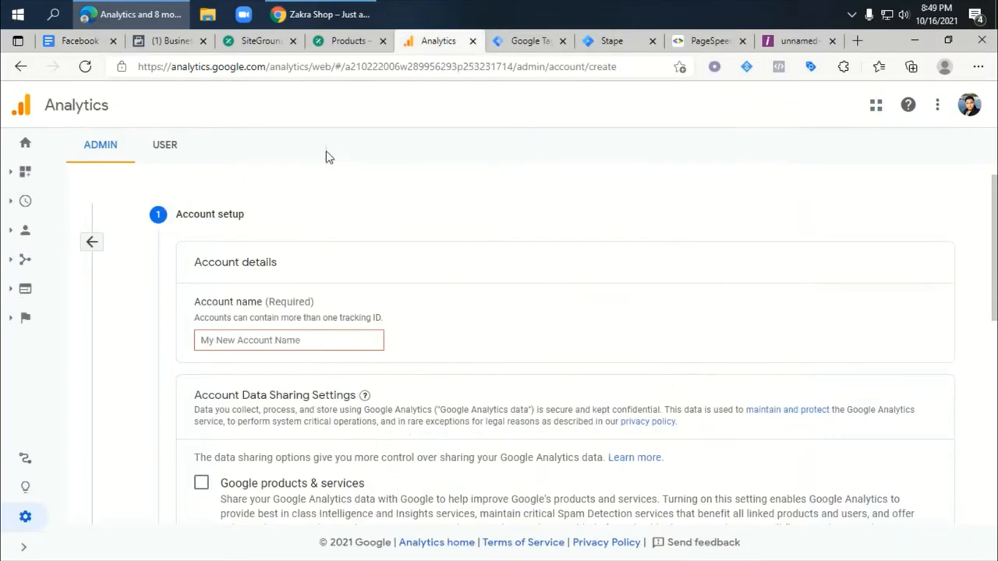
# - Look through the Facebook Business settings pixels page, the CAPI checklist document and the Stape sGTM containers page
pyautogui.click(174, 44)
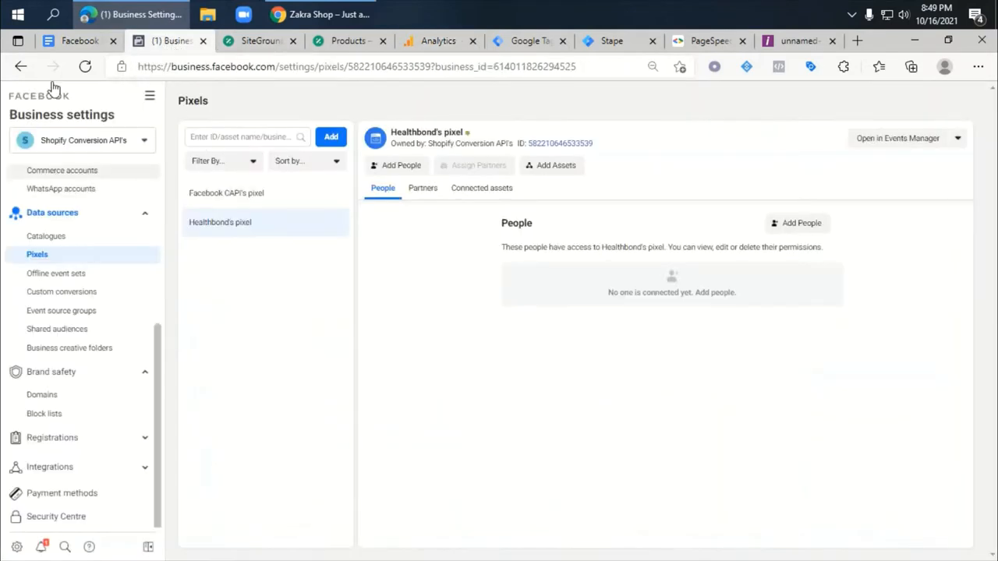
pyautogui.click(80, 41)
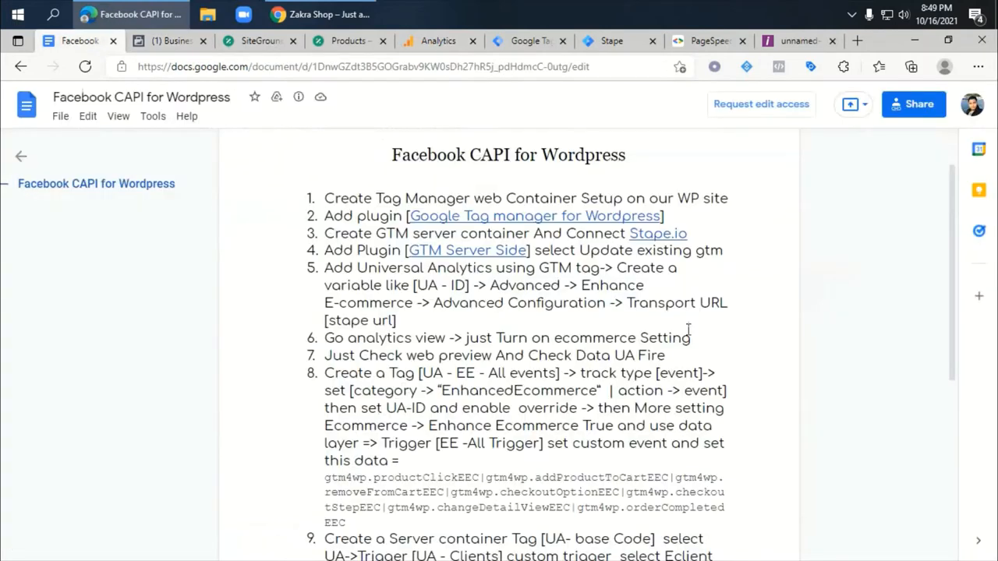
pyautogui.click(608, 40)
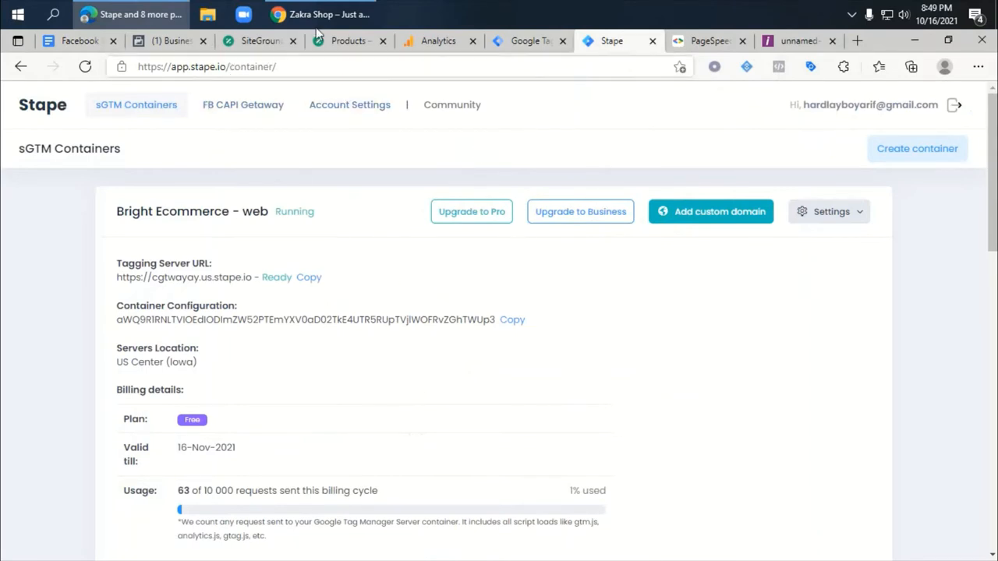
pyautogui.click(167, 41)
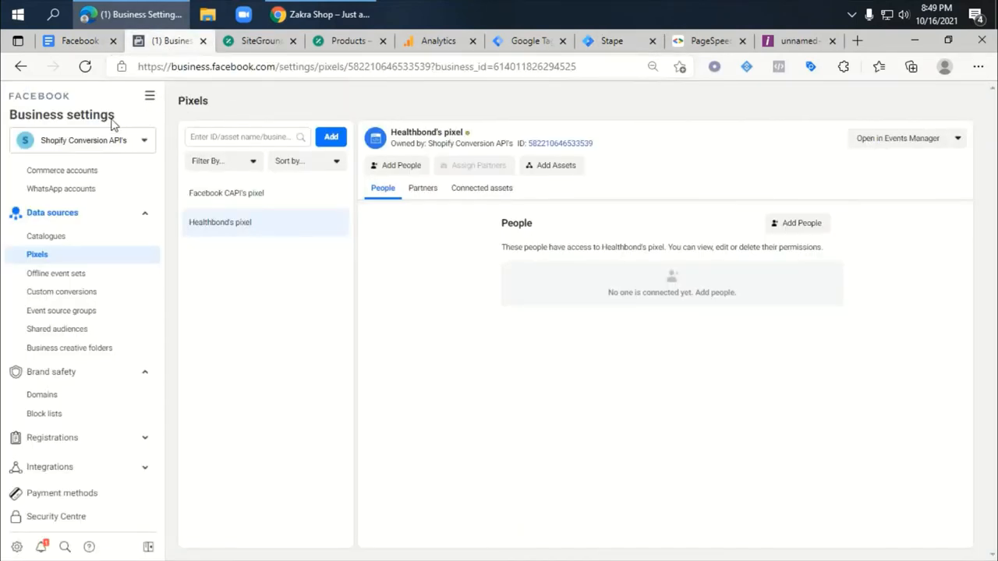
# - Open business.facebook.com in a new tab, look over the Business Manager account creation form and return to the checklist document
pyautogui.moveTo(275, 66); pyautogui.dragTo(132, 66)
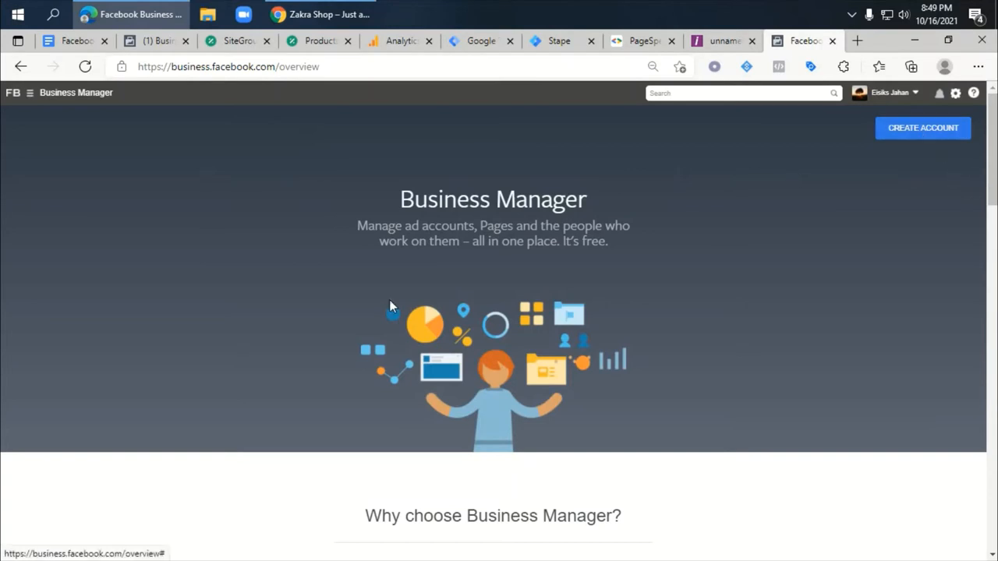
pyautogui.click(927, 125)
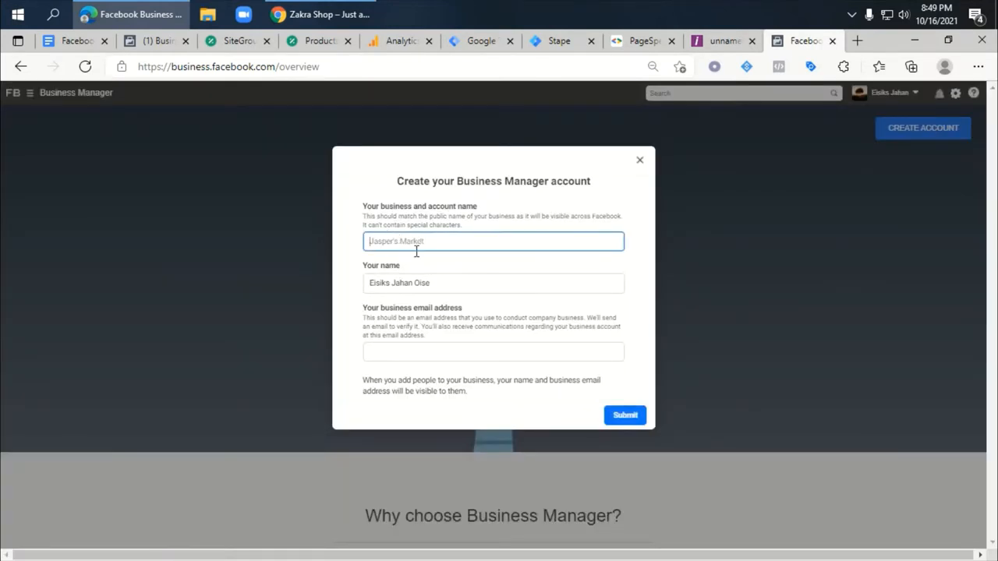
pyautogui.moveTo(454, 285); pyautogui.dragTo(361, 284)
pyautogui.click(390, 351)
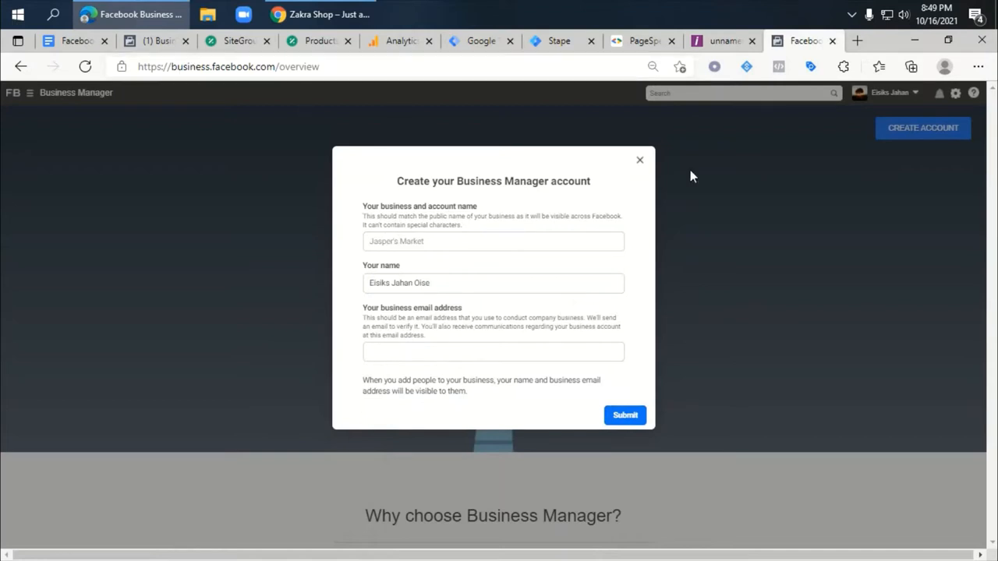
pyautogui.click(159, 44)
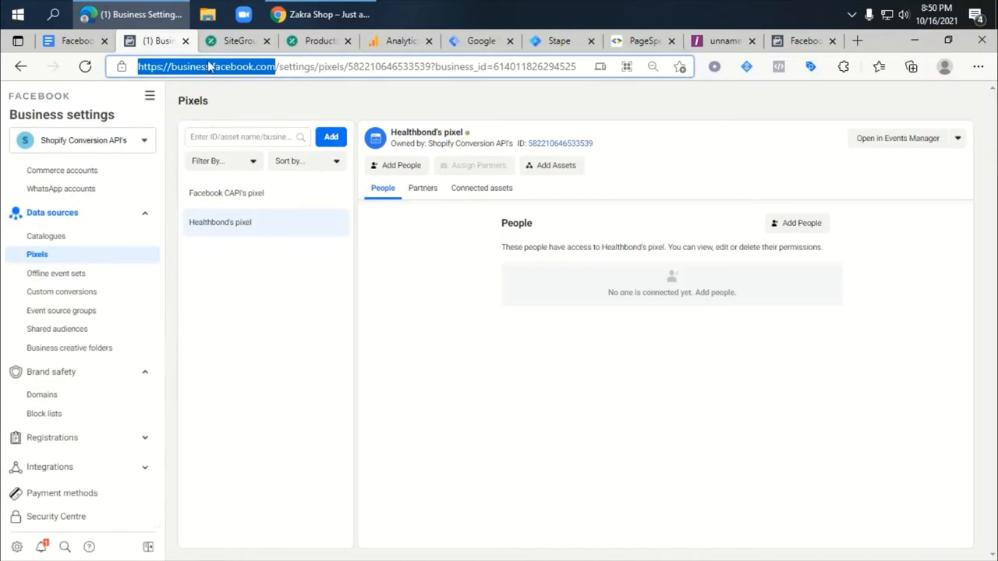
pyautogui.click(72, 42)
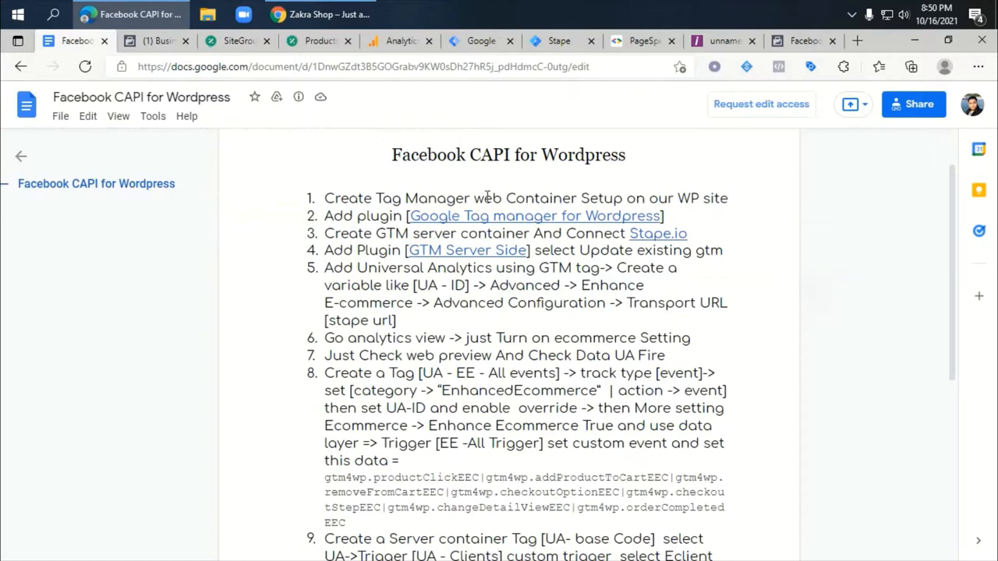
# - Start a new Google Tag Manager account named "Bright Arif", with country Bangladesh and anonymous data sharing enabled
pyautogui.click(473, 43)
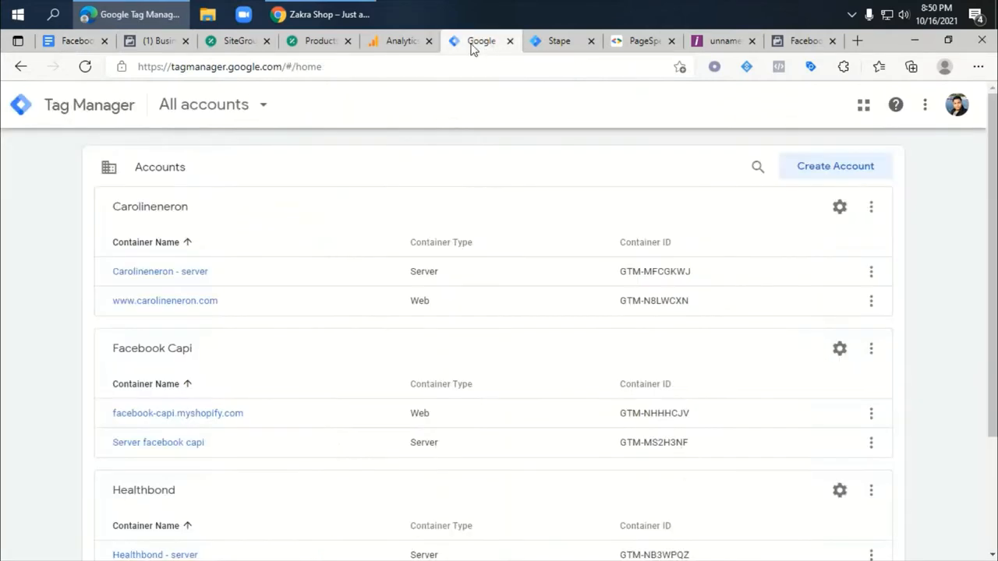
pyautogui.click(862, 176)
pyautogui.click(249, 311)
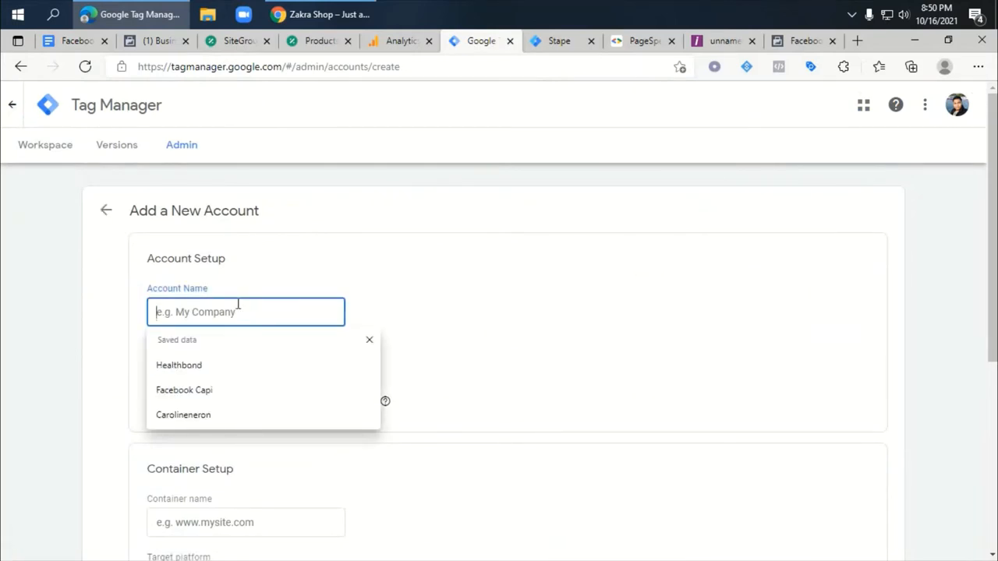
pyautogui.write('Bright Aid')
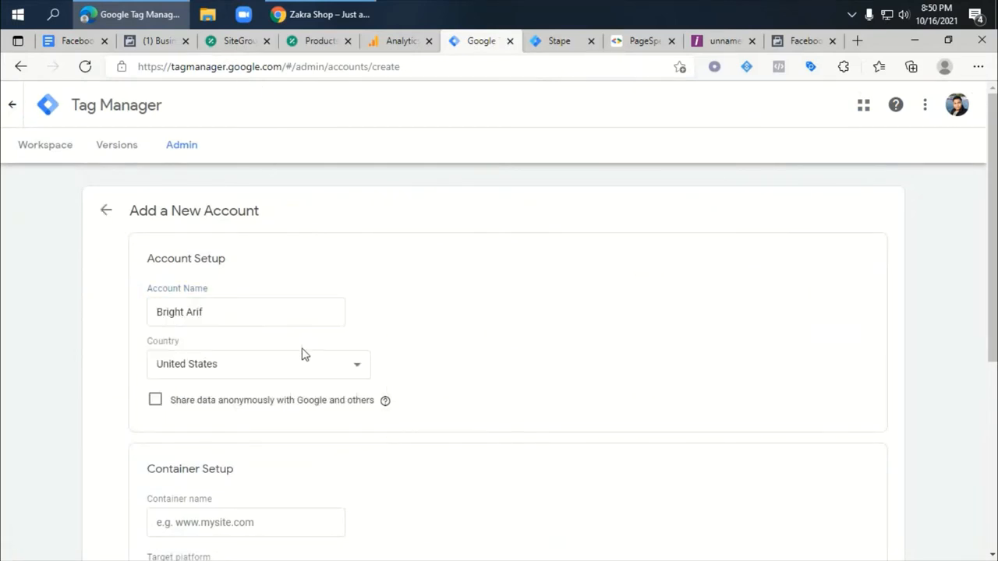
pyautogui.click(262, 365)
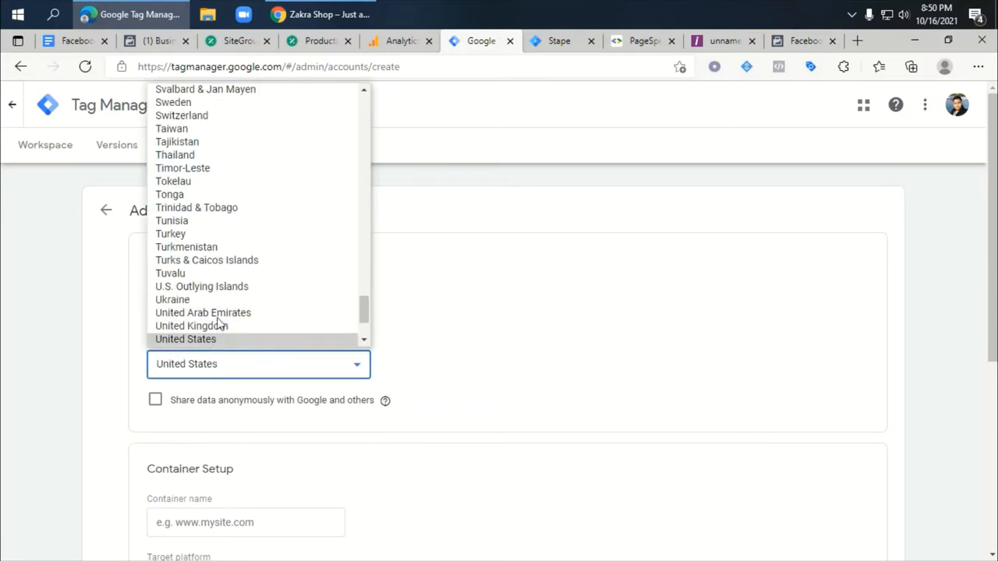
pyautogui.moveTo(363, 310); pyautogui.dragTo(363, 137)
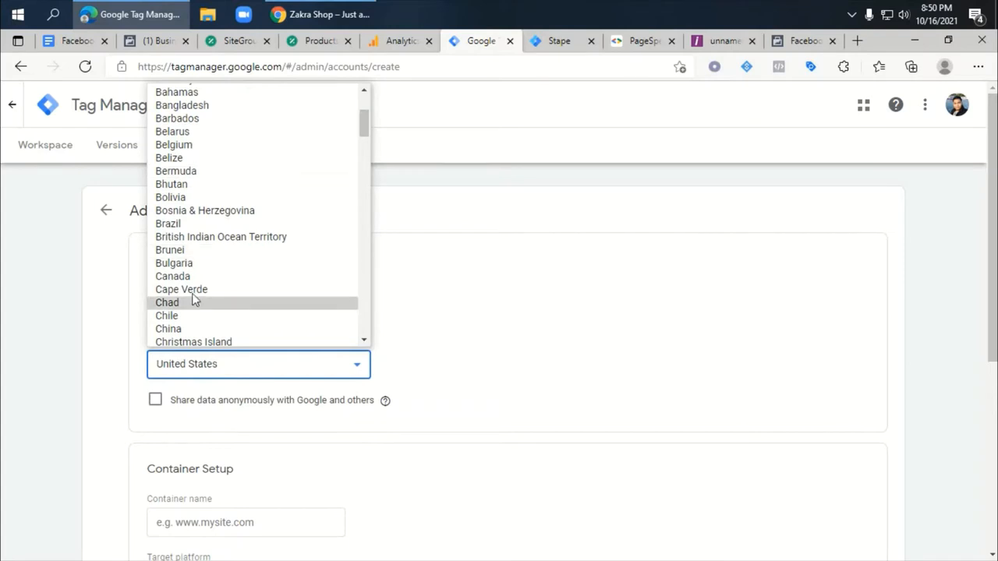
pyautogui.click(182, 105)
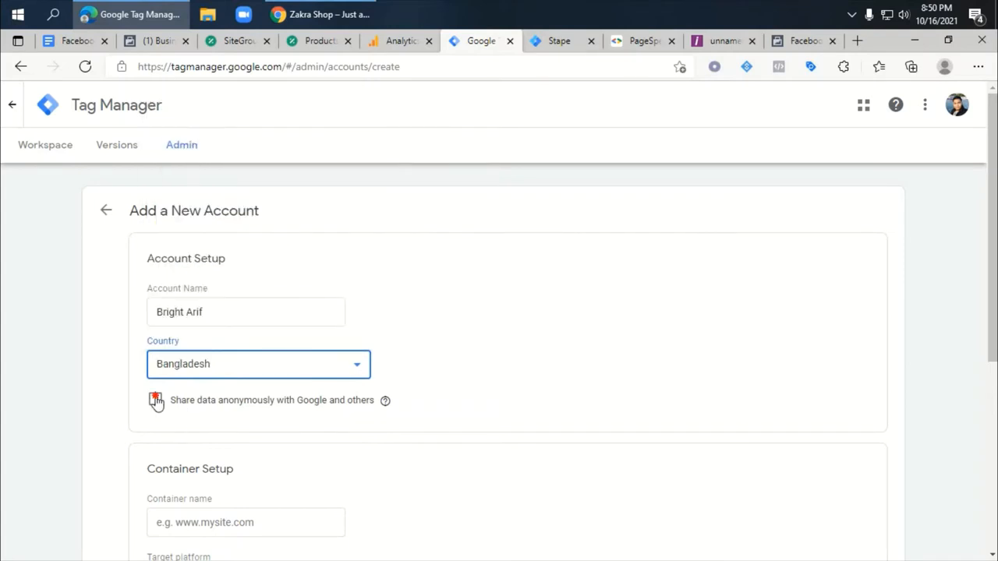
pyautogui.click(156, 400)
# - Name the account's container "BrightArif - WEB" and set its target platform to Web
pyautogui.scroll(-1, 234, 428)
pyautogui.click(222, 452)
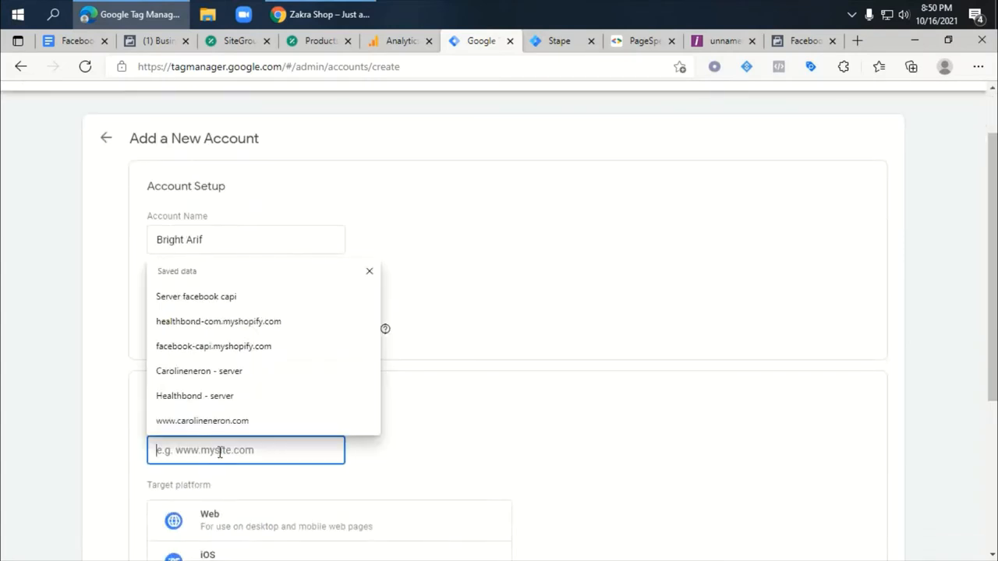
pyautogui.write('Bright Arif - WEB')
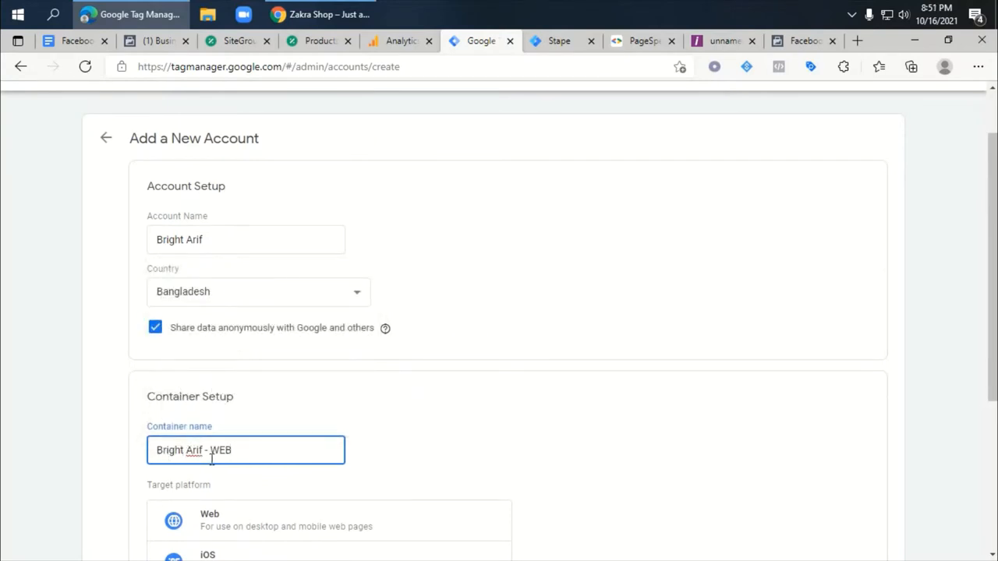
pyautogui.press('BackSpace')
pyautogui.hotkey('ctrl', 'a')
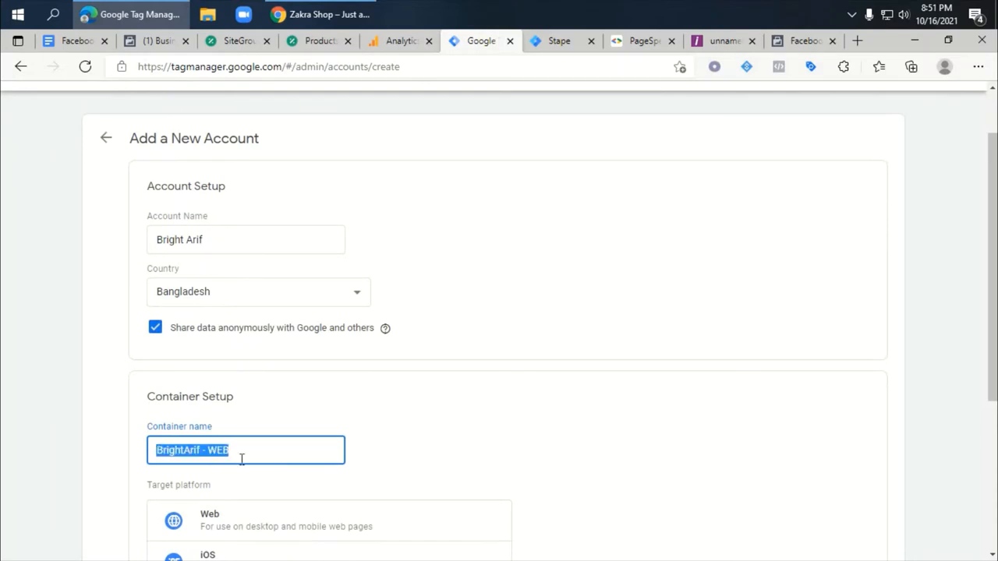
pyautogui.click(286, 528)
pyautogui.scroll(-3, 410, 456)
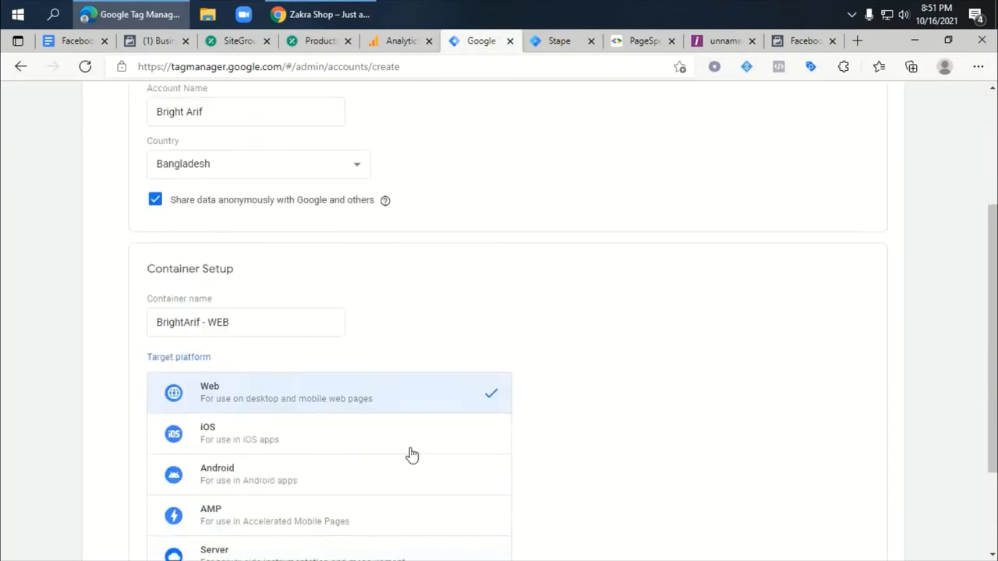
# - Create the Tag Manager account, accepting the GDPR Data Processing Terms and the Terms of Service Agreement
pyautogui.click(165, 536)
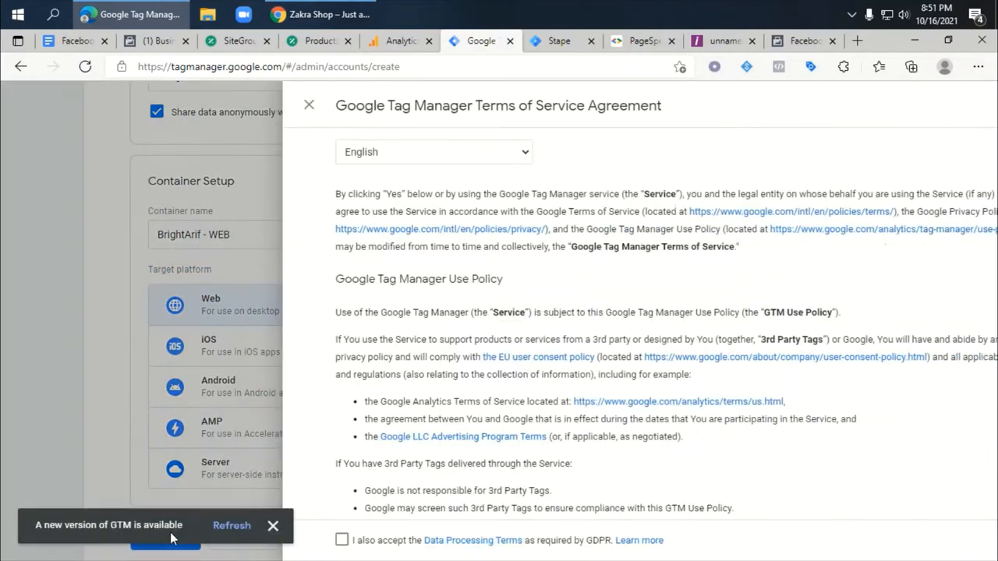
pyautogui.click(273, 525)
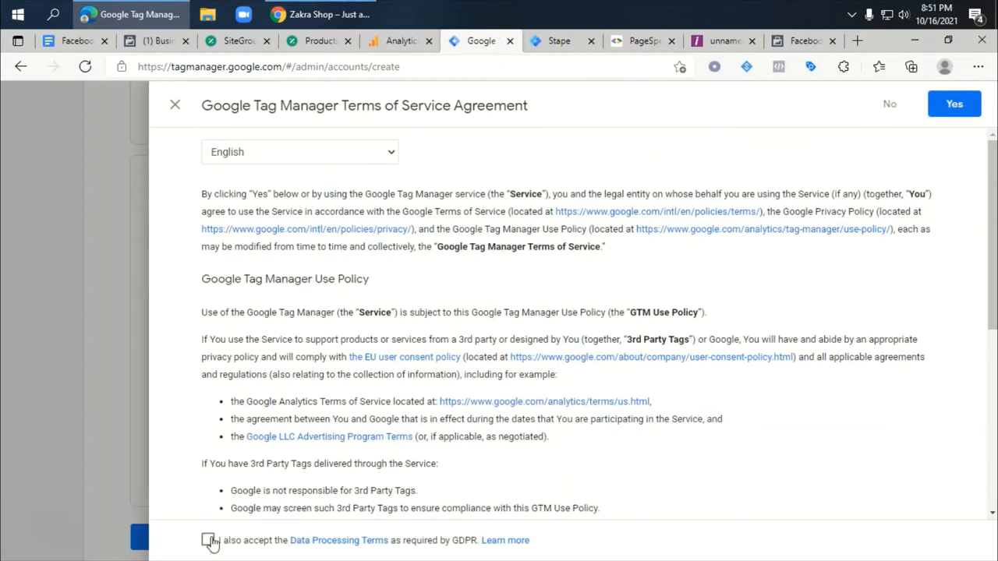
pyautogui.click(207, 539)
pyautogui.click(960, 101)
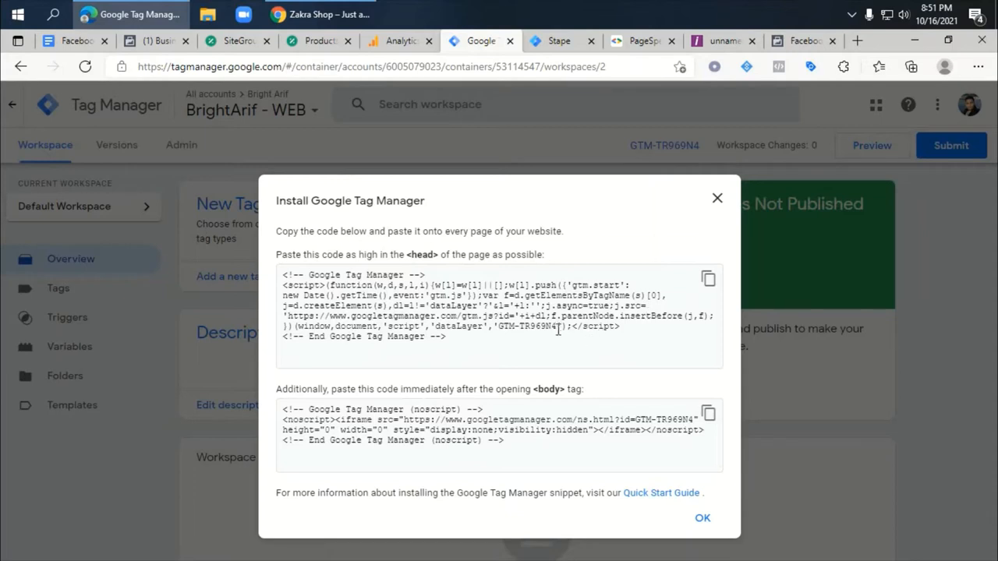
# - Copy the container's GTM ID from the head snippet of the install code and close the installation instructions
pyautogui.moveTo(555, 328); pyautogui.dragTo(497, 328)
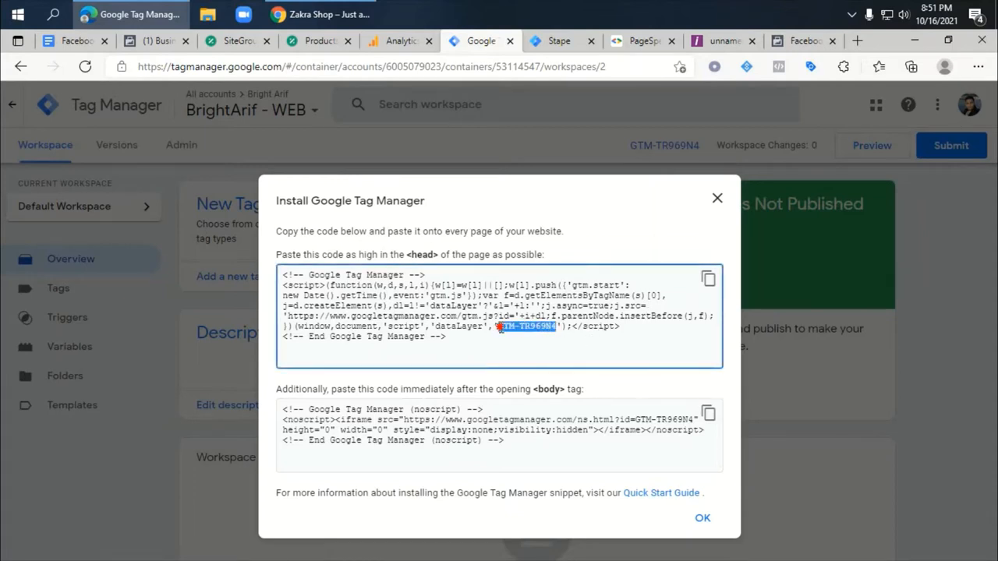
pyautogui.rightClick(513, 333)
pyautogui.click(538, 265)
pyautogui.click(716, 198)
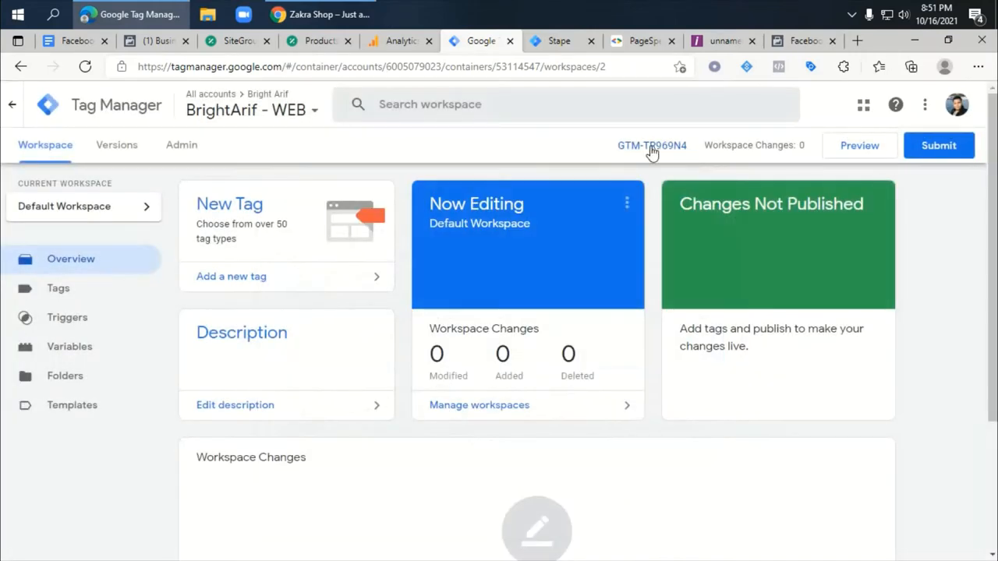
pyautogui.click(655, 148)
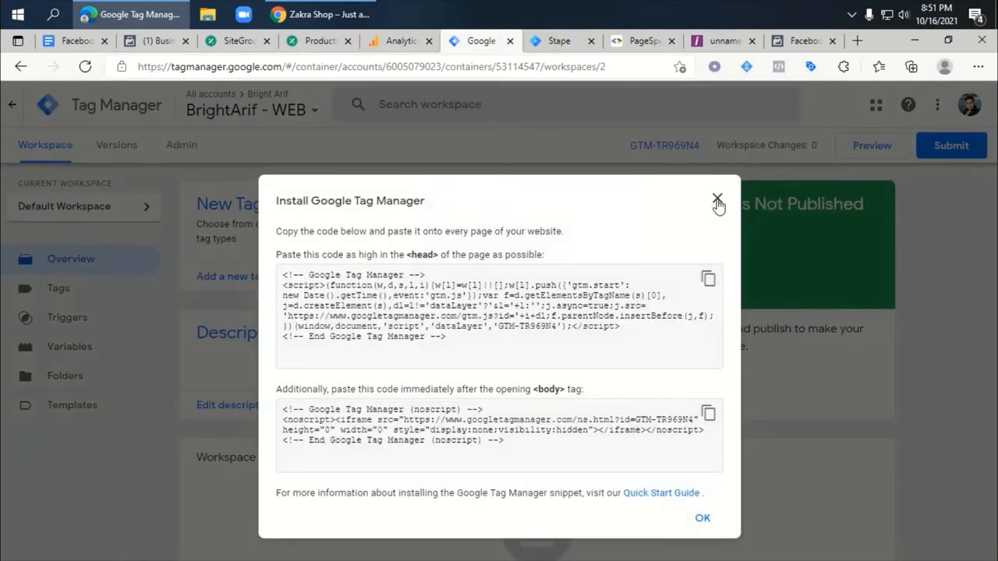
pyautogui.click(717, 199)
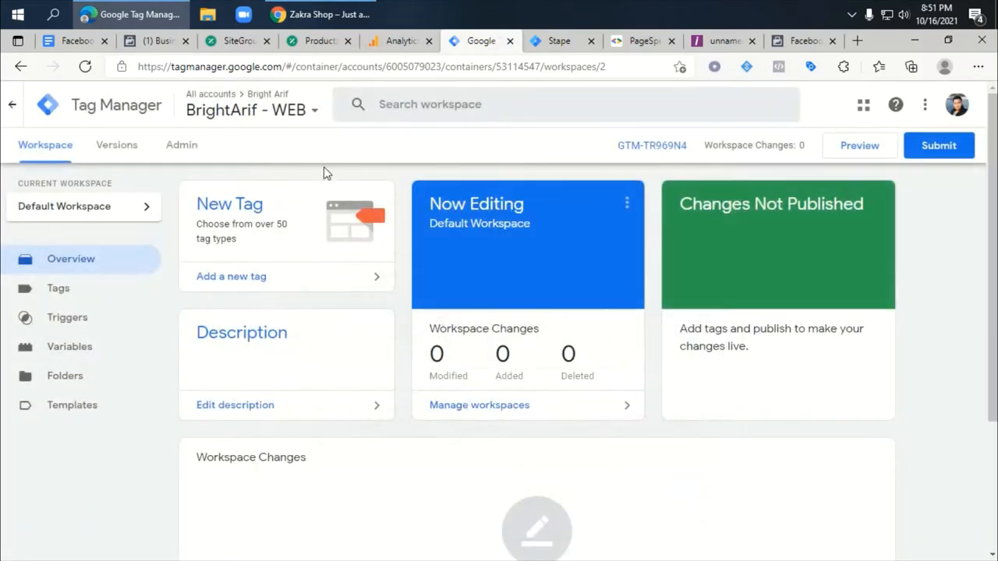
# - Deactivate the SiteGround Optimizer plugin on the WordPress site
pyautogui.click(236, 42)
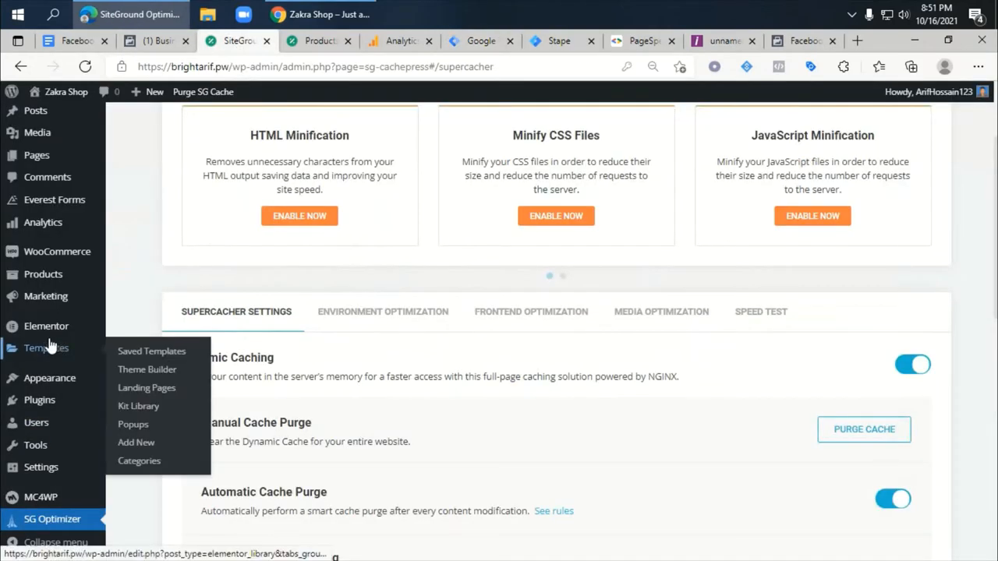
pyautogui.moveTo(39, 400)
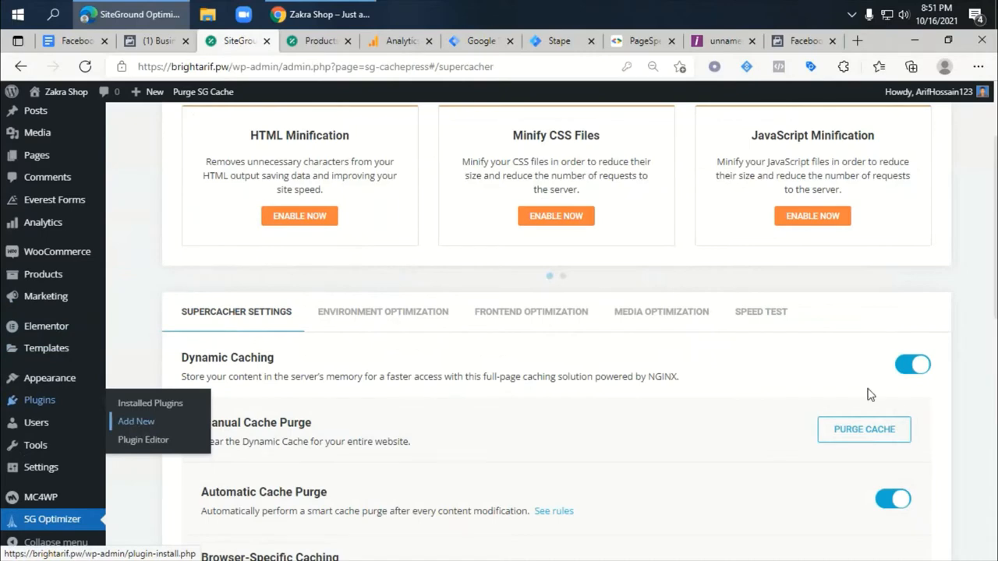
pyautogui.click(41, 401)
pyautogui.scroll(-5, 234, 452)
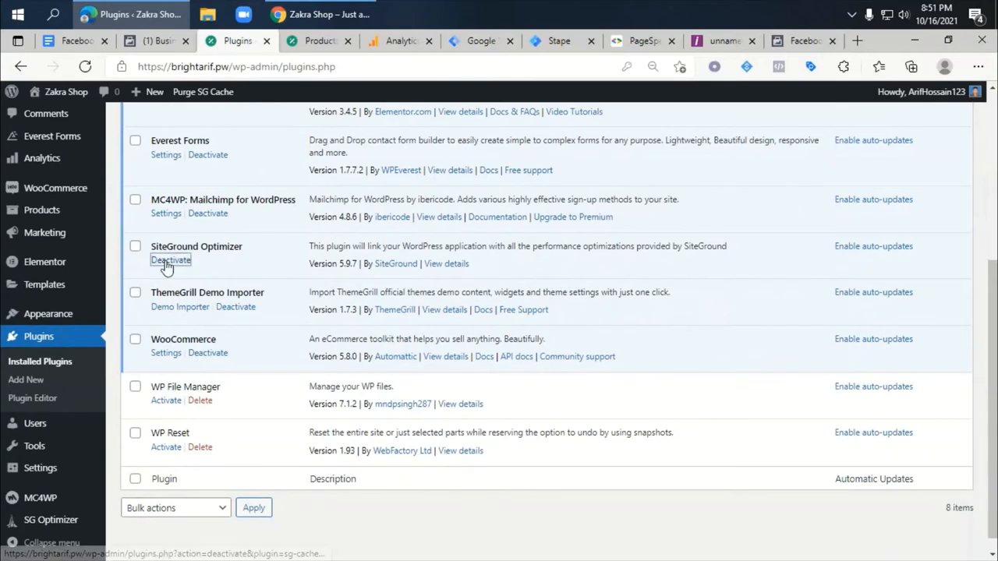
pyautogui.click(167, 261)
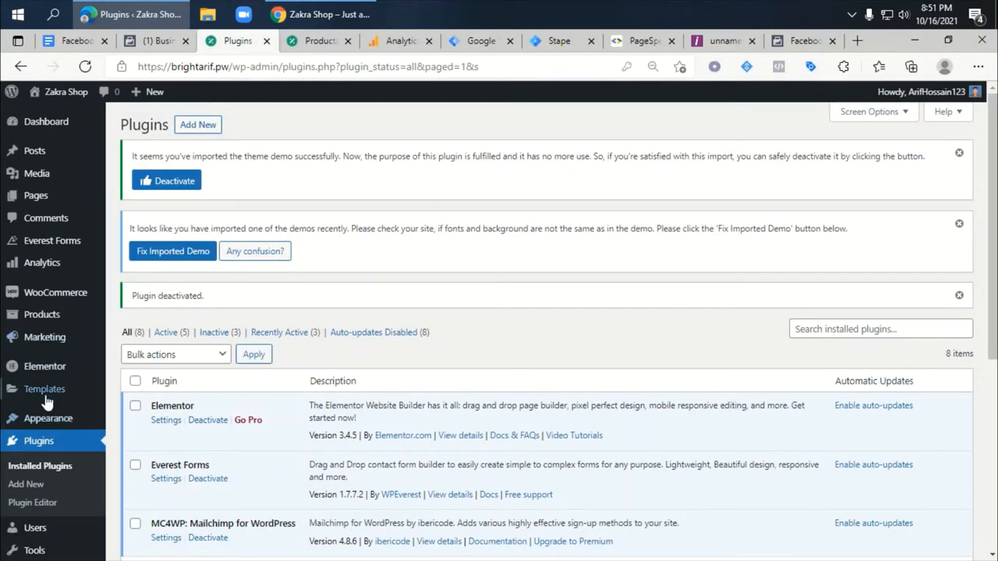
# - Find the plugin "Google tag manager for wordpress", install and activate it, and open its options page
pyautogui.click(26, 484)
pyautogui.click(826, 300)
pyautogui.hotkey('ctrl', 'v')
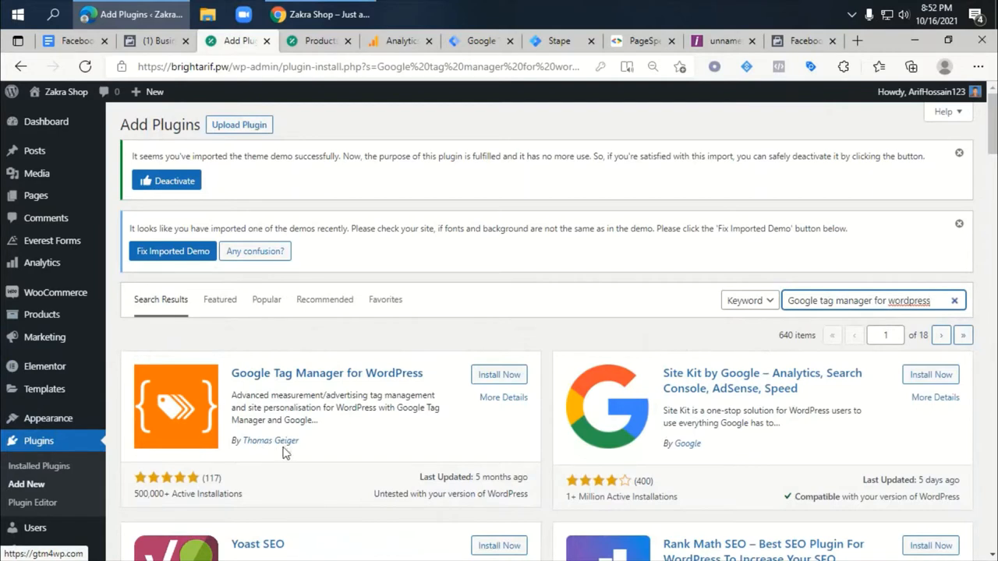
pyautogui.click(500, 375)
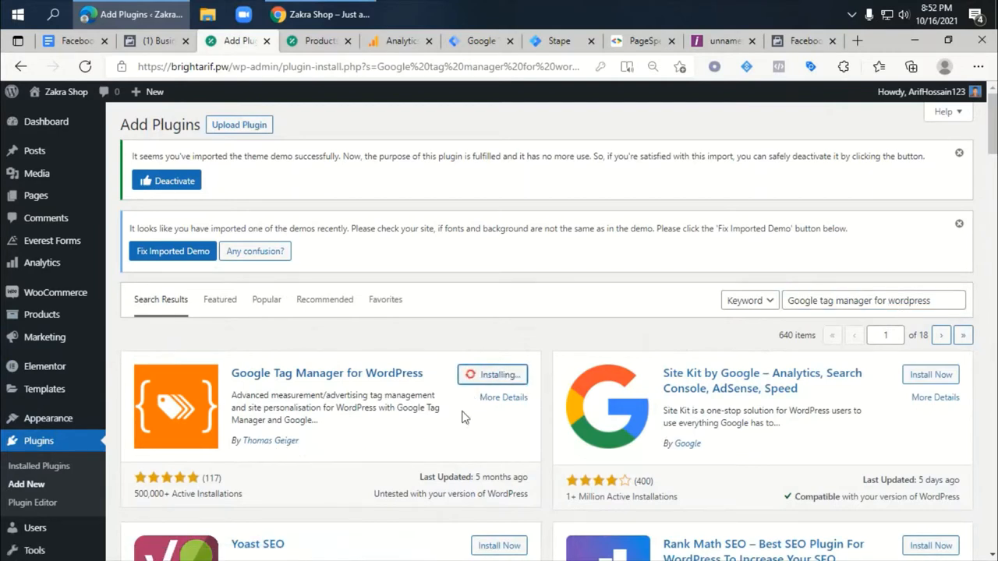
pyautogui.click(499, 376)
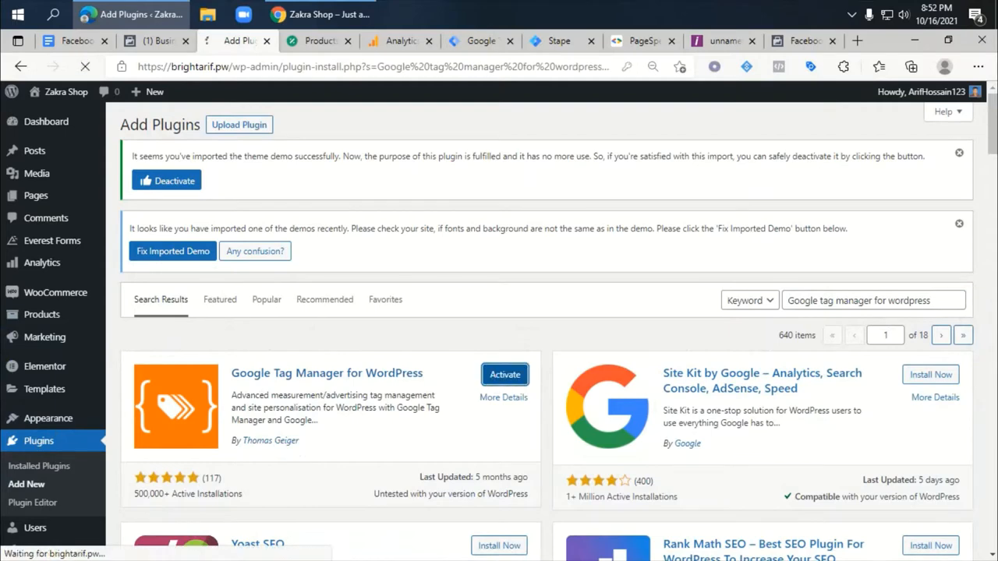
pyautogui.moveTo(31, 514)
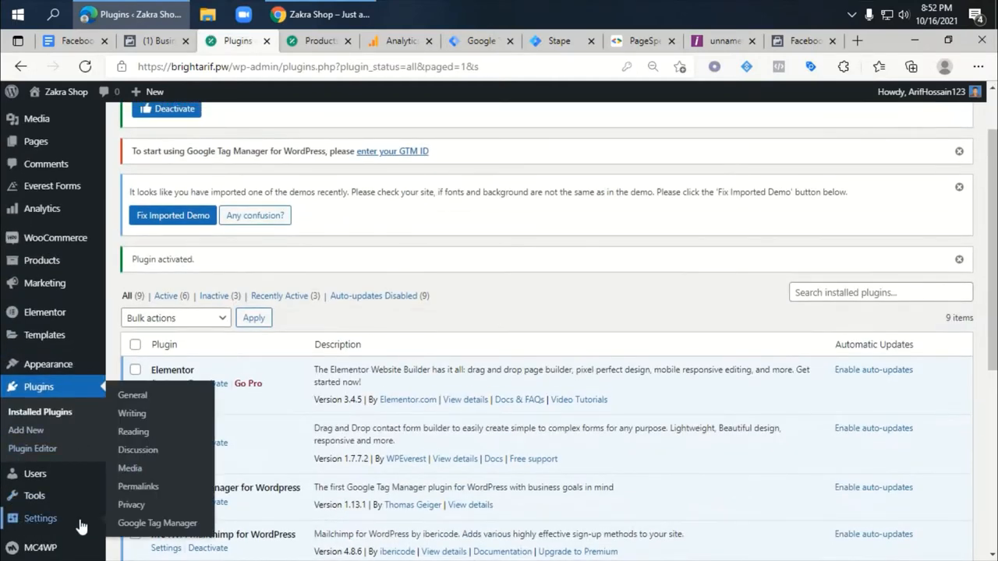
pyautogui.click(156, 524)
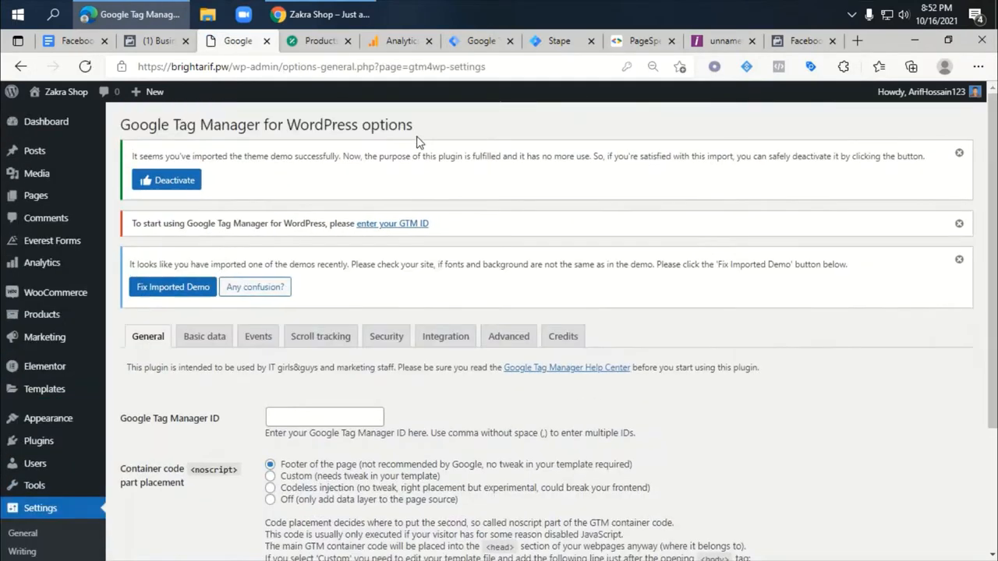
# - Enter the copied container ID GTM-TR969N4 as the plugin's Google Tag Manager ID and save the changes
pyautogui.click(333, 416)
pyautogui.hotkey('ctrl', 'v')
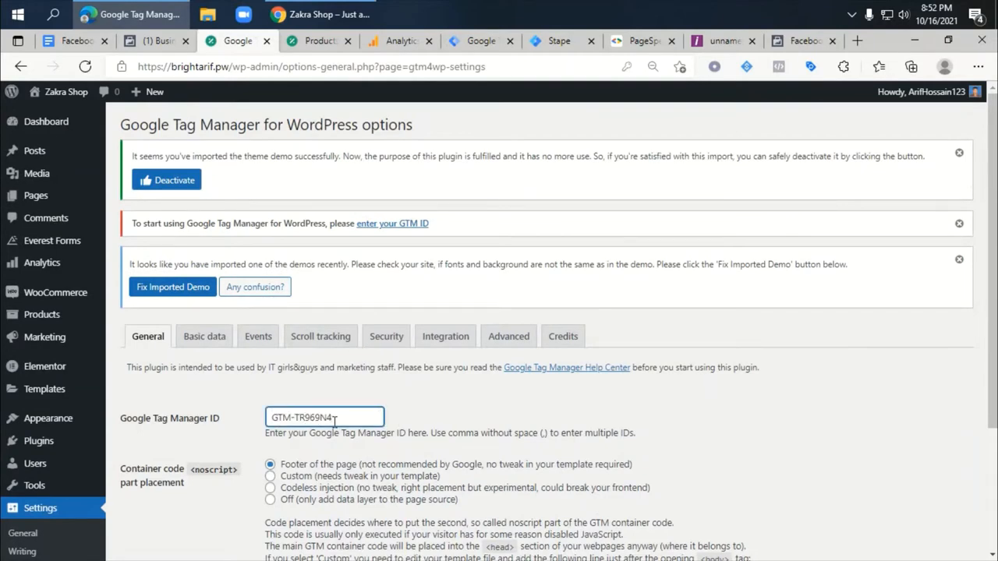
pyautogui.scroll(-3, 335, 420)
pyautogui.click(160, 438)
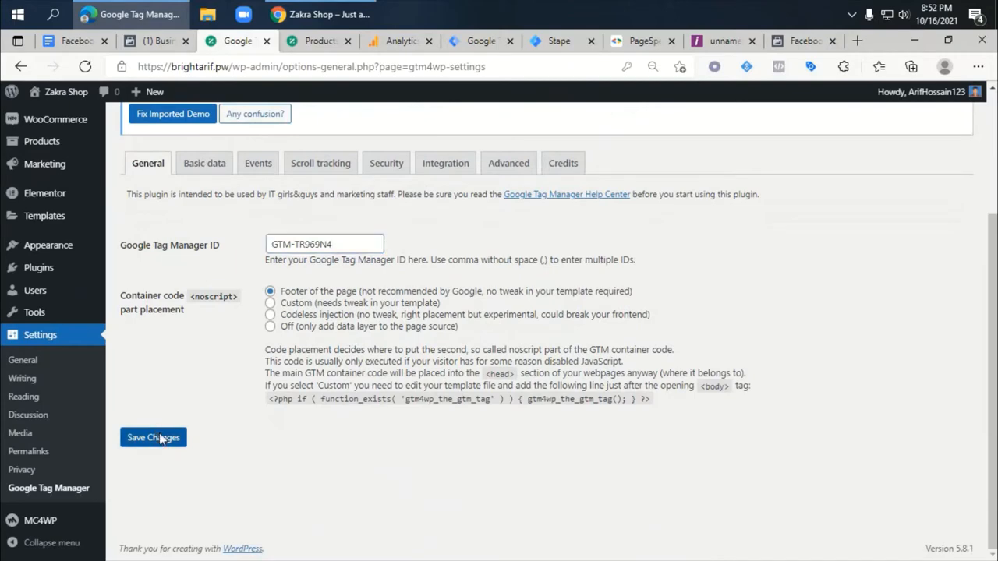
pyautogui.click(160, 438)
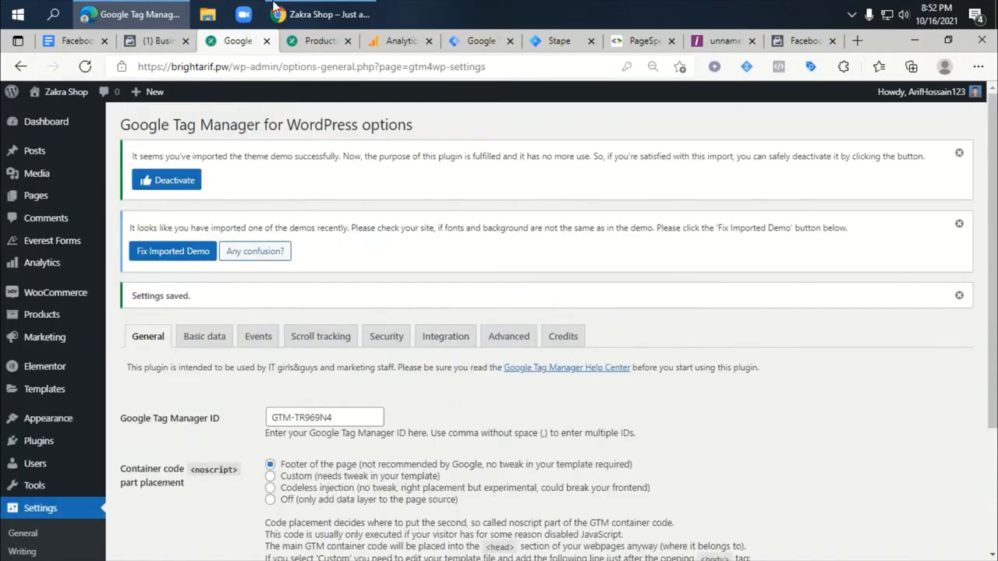
# - Switch to the shop in Chrome, enable Tag Assistant Legacy, reload the home page and check the tag analysis
pyautogui.click(274, 9)
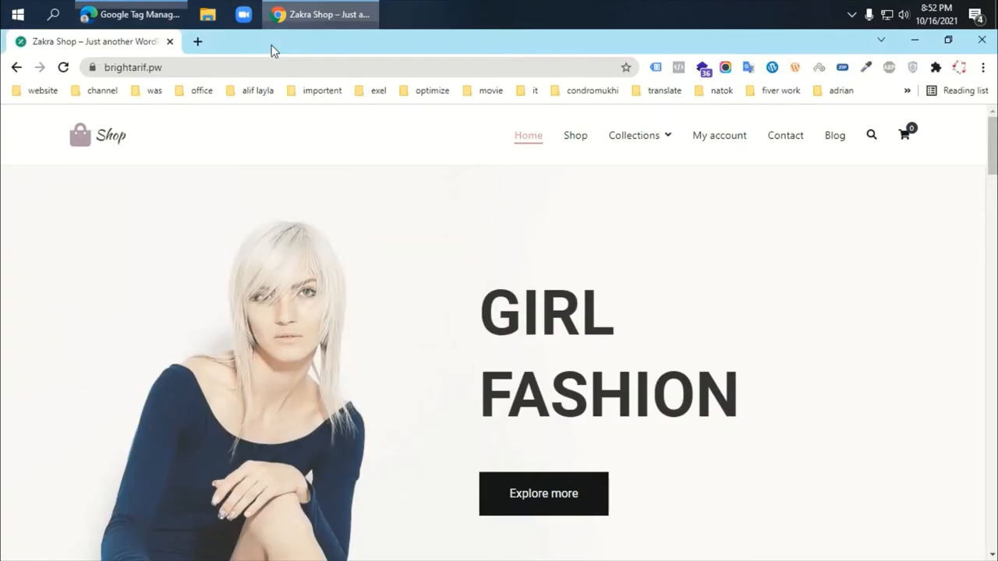
pyautogui.click(63, 67)
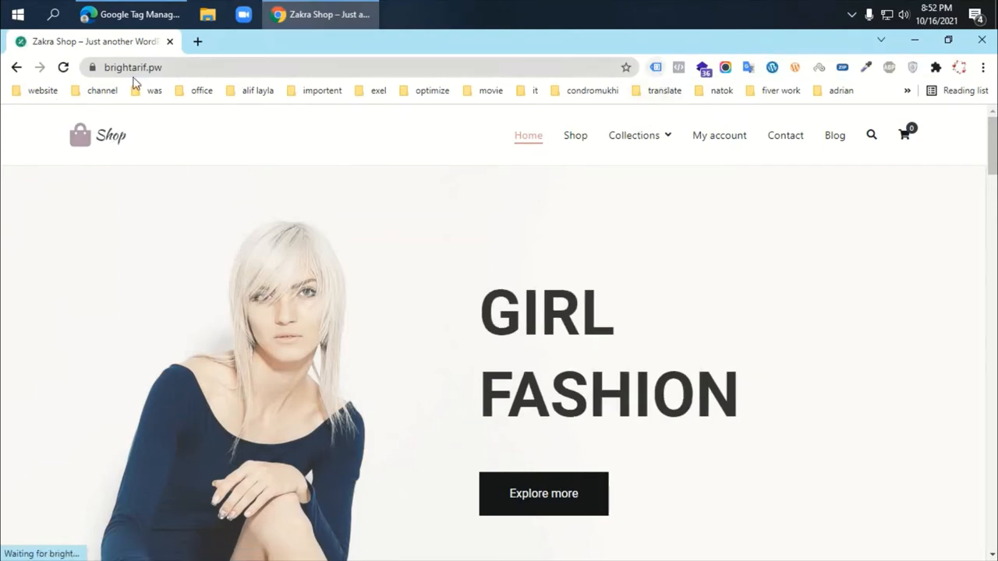
pyautogui.click(656, 69)
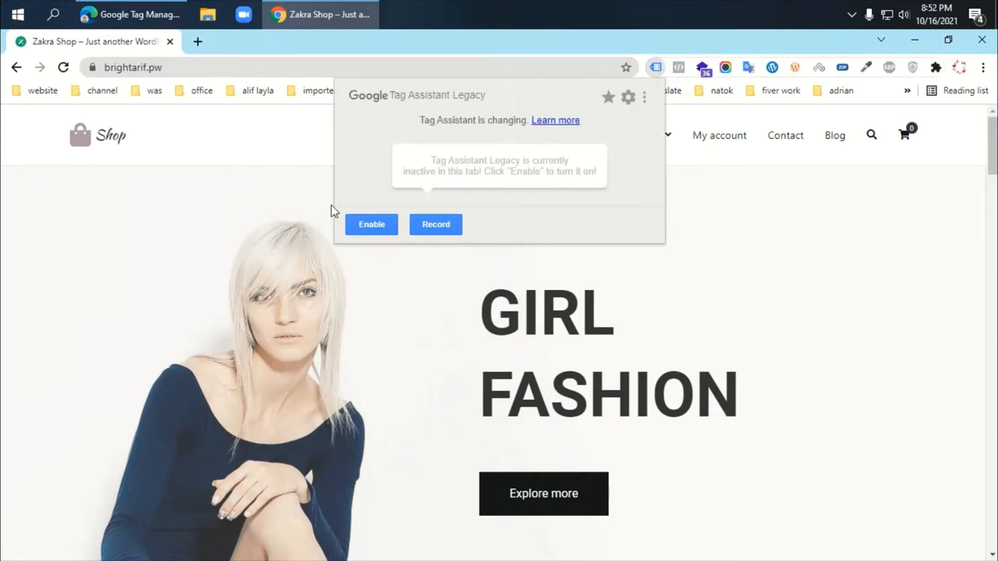
pyautogui.click(371, 223)
pyautogui.click(65, 68)
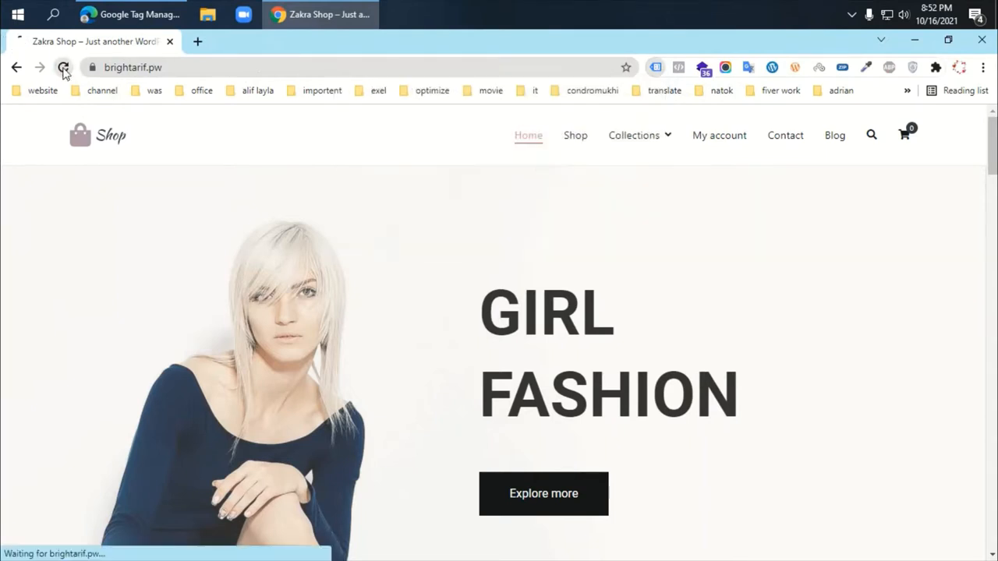
pyautogui.click(656, 68)
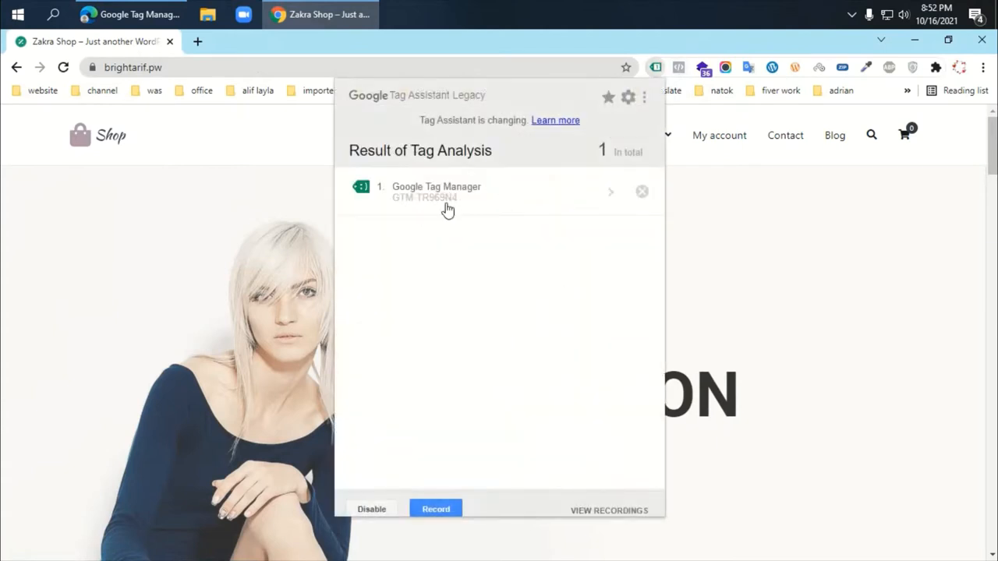
# - Back in the WordPress plugin options in Edge, enable Track enhanced e-commerce for the WooCommerce integration and save the changes
pyautogui.click(122, 7)
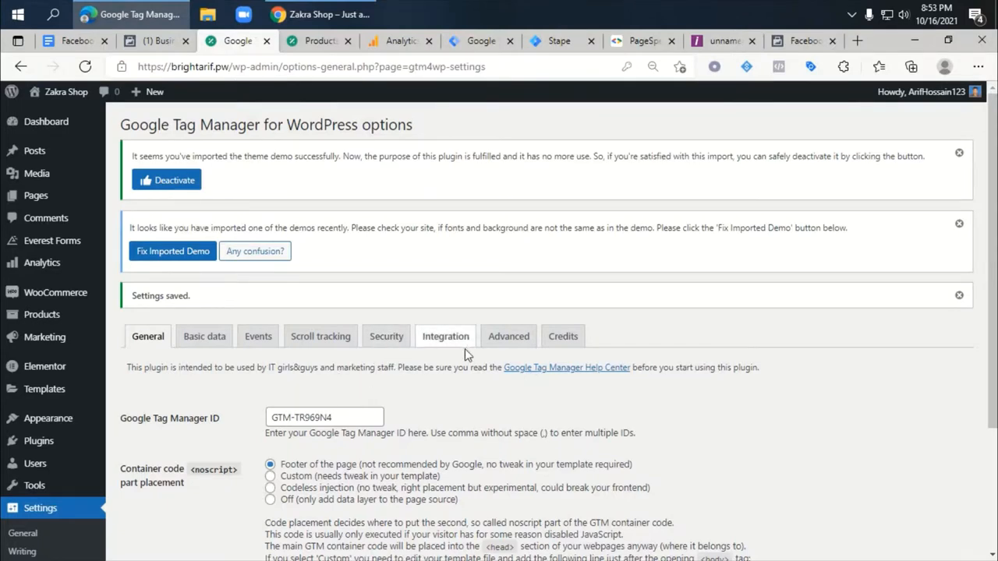
pyautogui.click(445, 341)
pyautogui.click(237, 365)
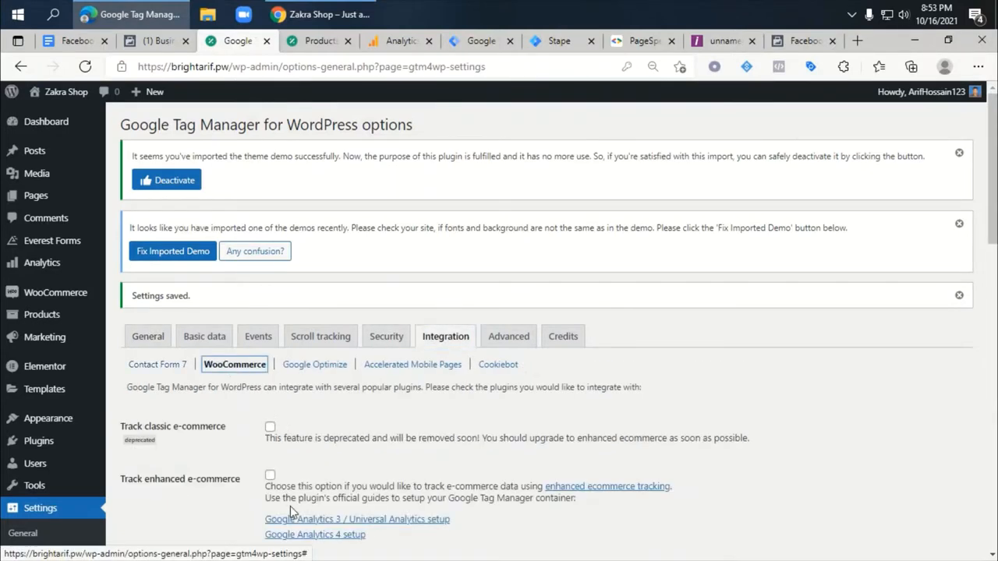
pyautogui.click(270, 476)
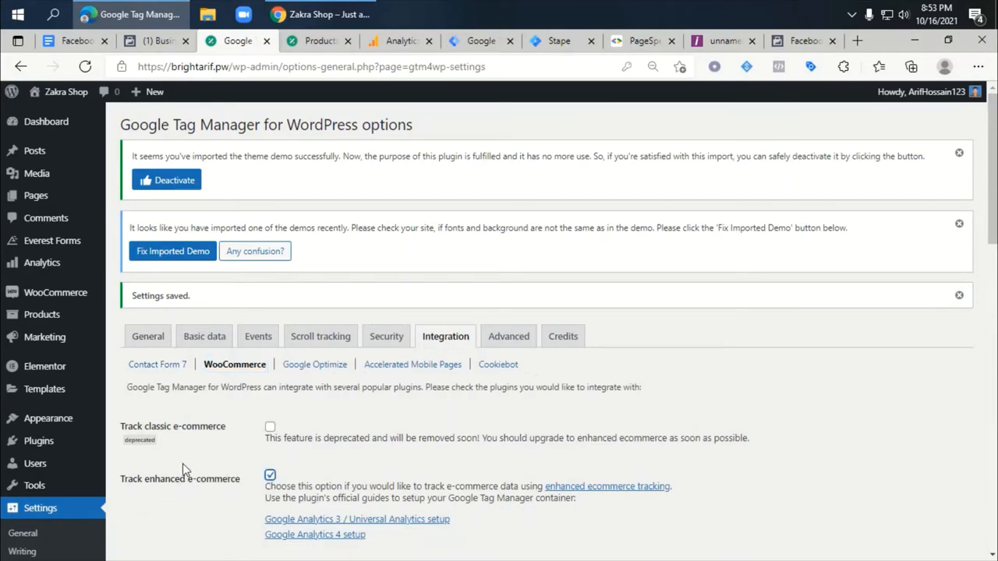
pyautogui.scroll(-15, 236, 500)
pyautogui.scroll(-2, 236, 500)
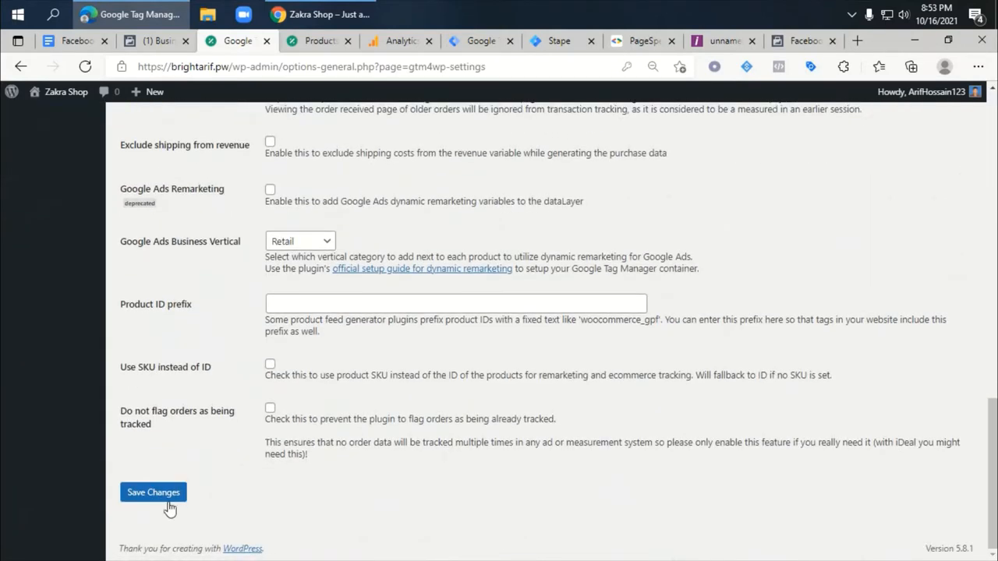
pyautogui.click(176, 492)
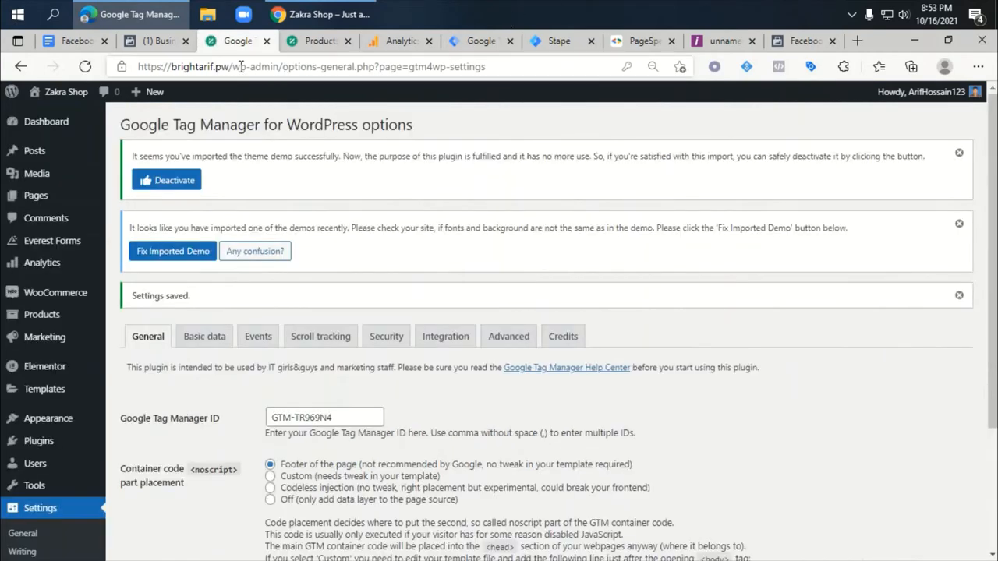
# - Review the Facebook CAPI for Wordpress outline and look through the existing containers of the Tag Manager account
pyautogui.click(78, 42)
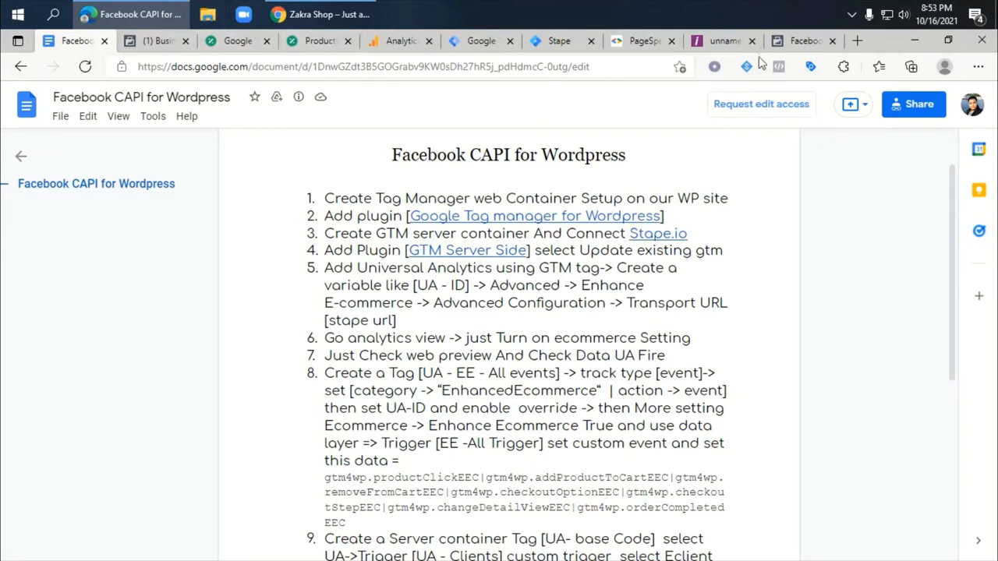
pyautogui.click(477, 41)
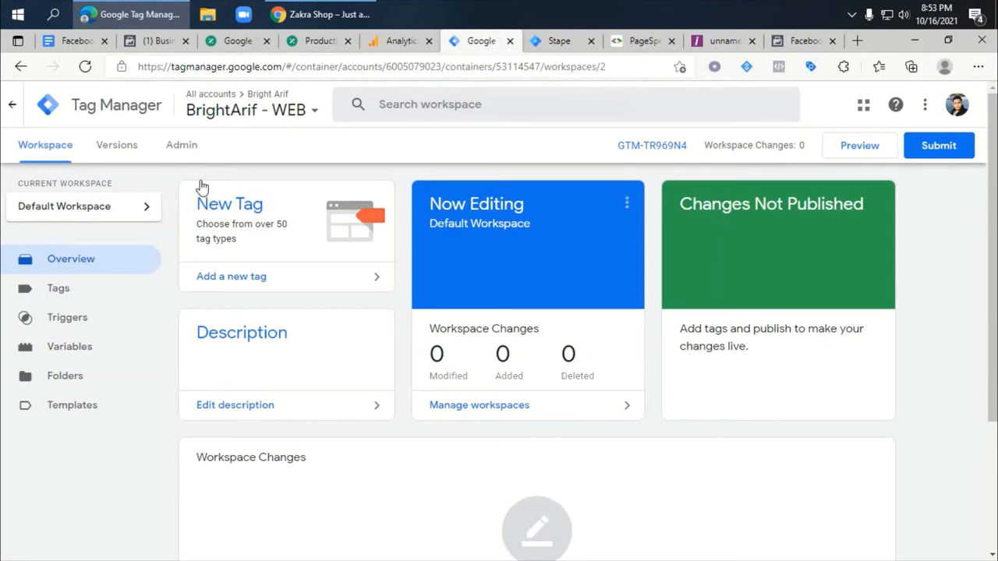
pyautogui.click(301, 113)
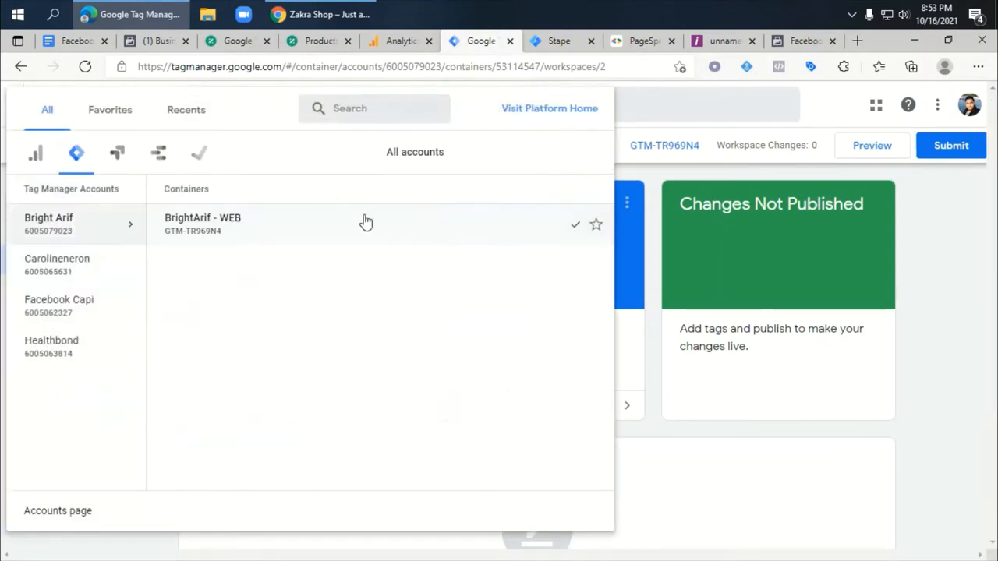
pyautogui.click(914, 328)
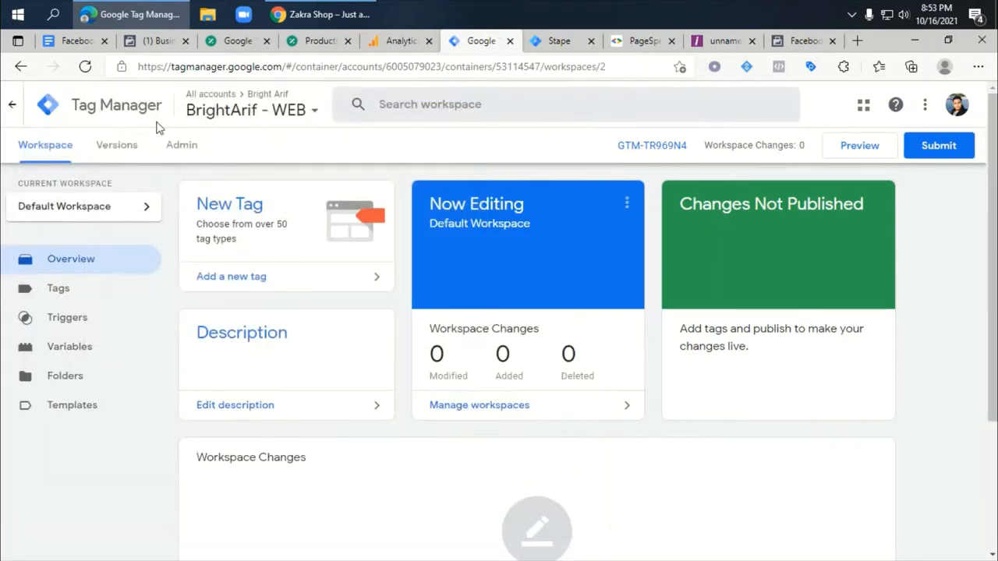
pyautogui.click(268, 108)
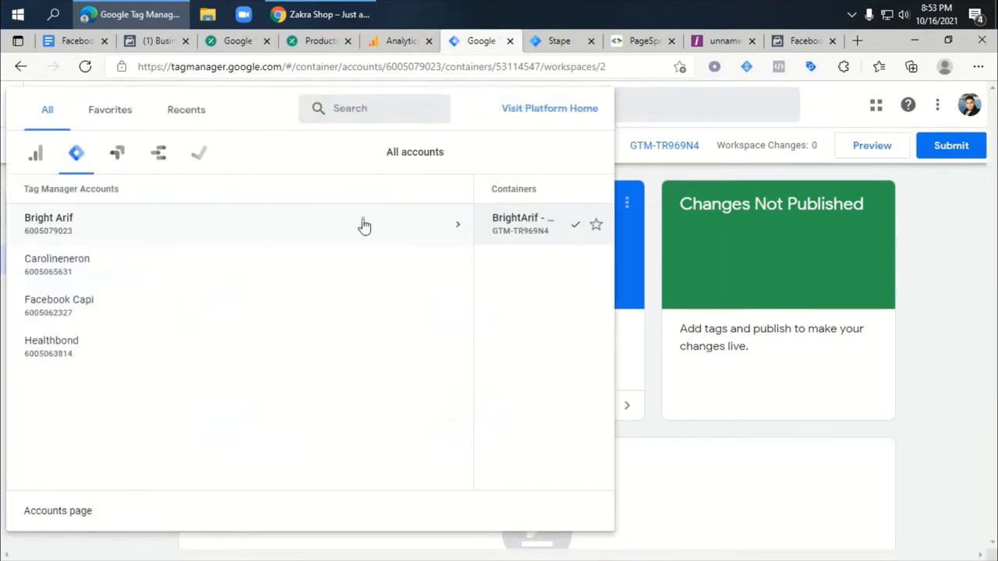
pyautogui.click(433, 232)
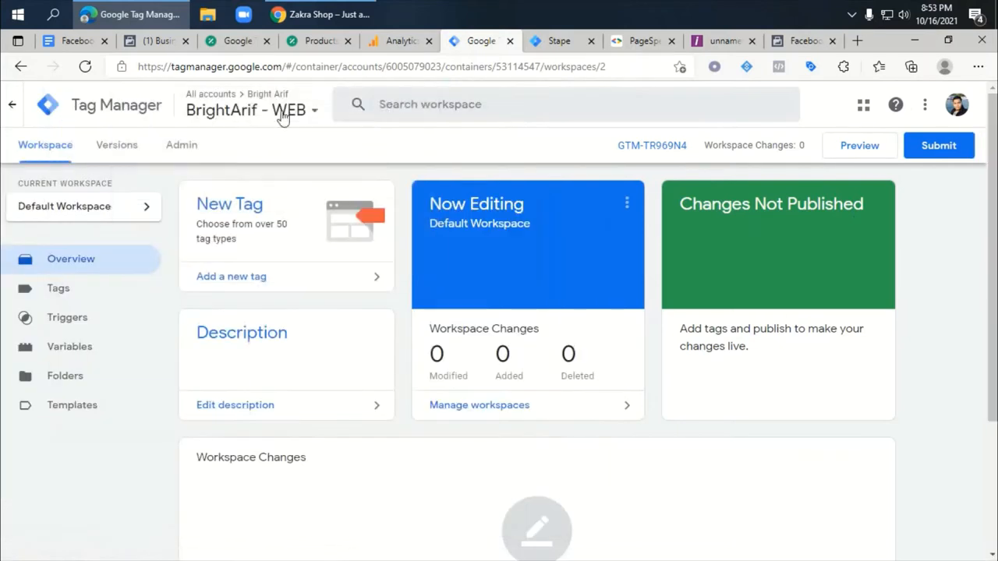
# - Create a container named "BrightArif - Server" for the Server platform and choose to manually provision its tagging server
pyautogui.click(195, 143)
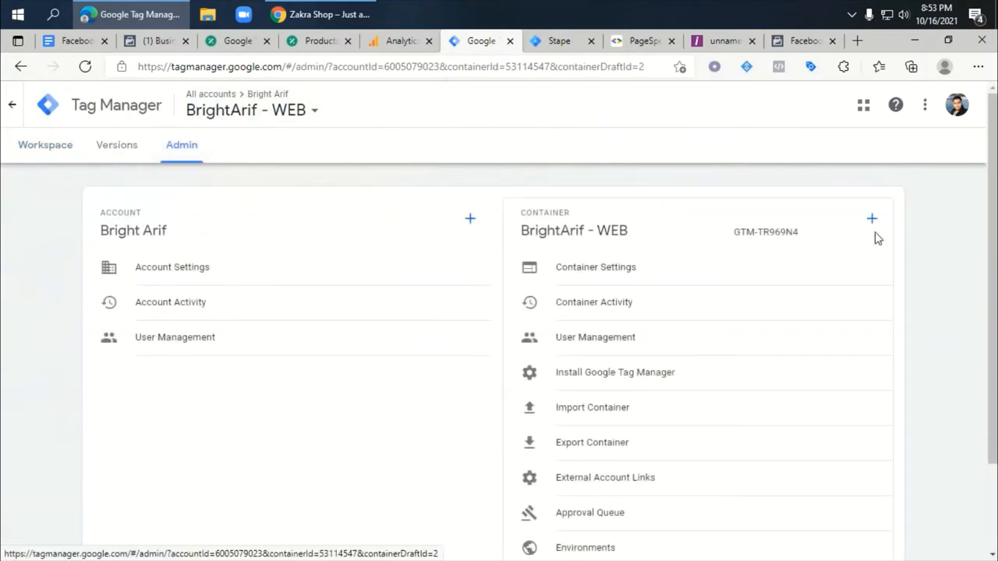
pyautogui.click(874, 224)
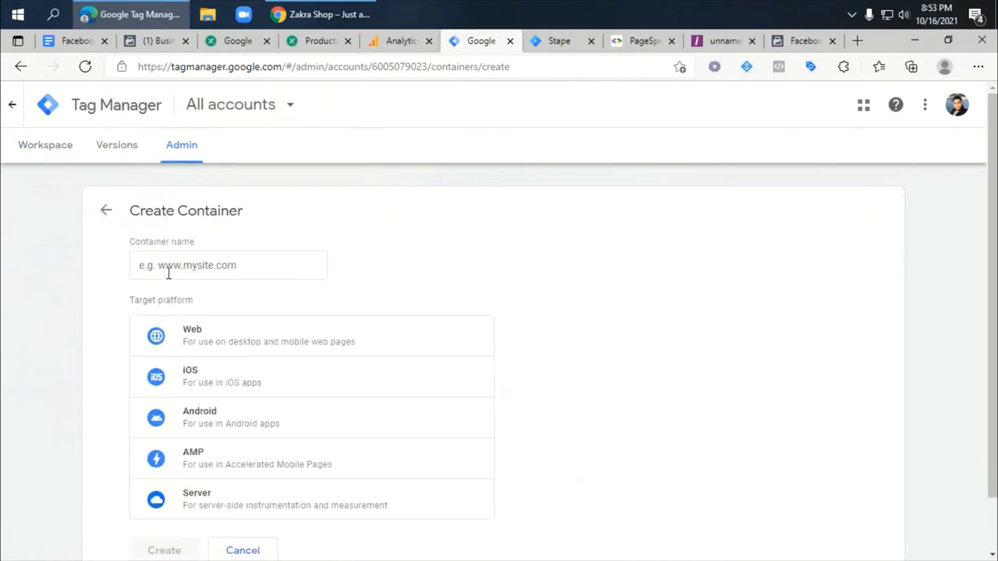
pyautogui.click(168, 273)
pyautogui.click(253, 511)
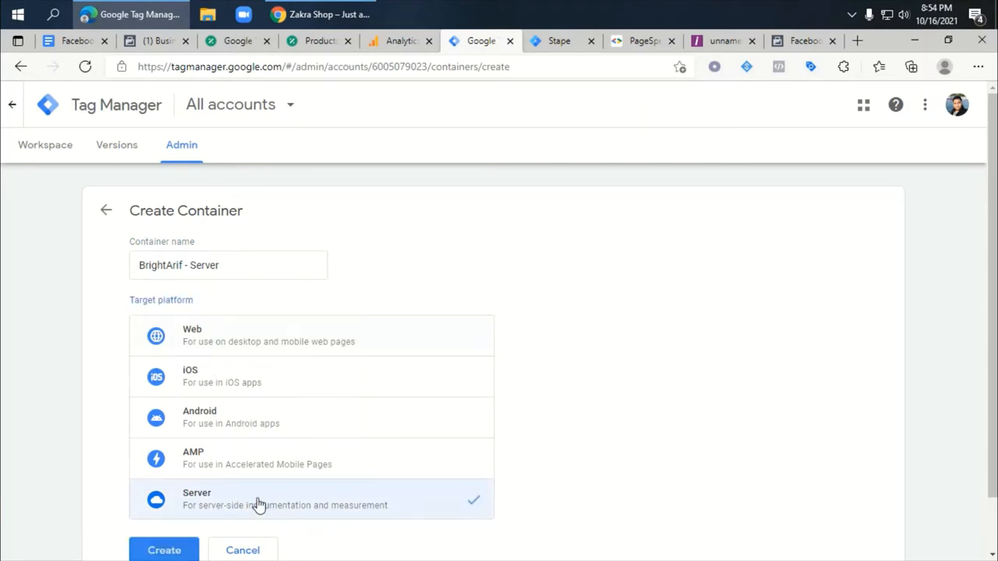
pyautogui.scroll(-1, 258, 508)
pyautogui.click(187, 487)
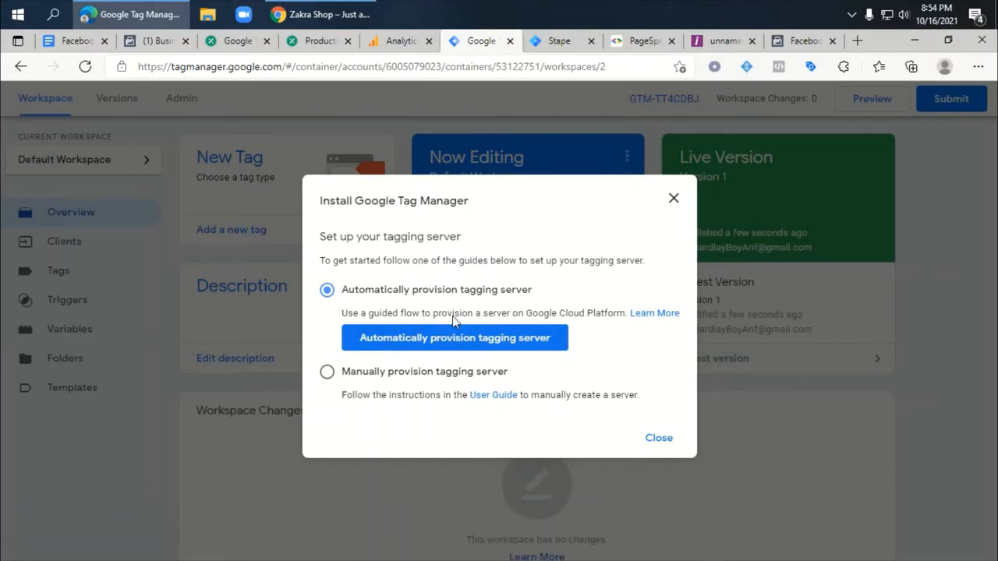
pyautogui.click(327, 372)
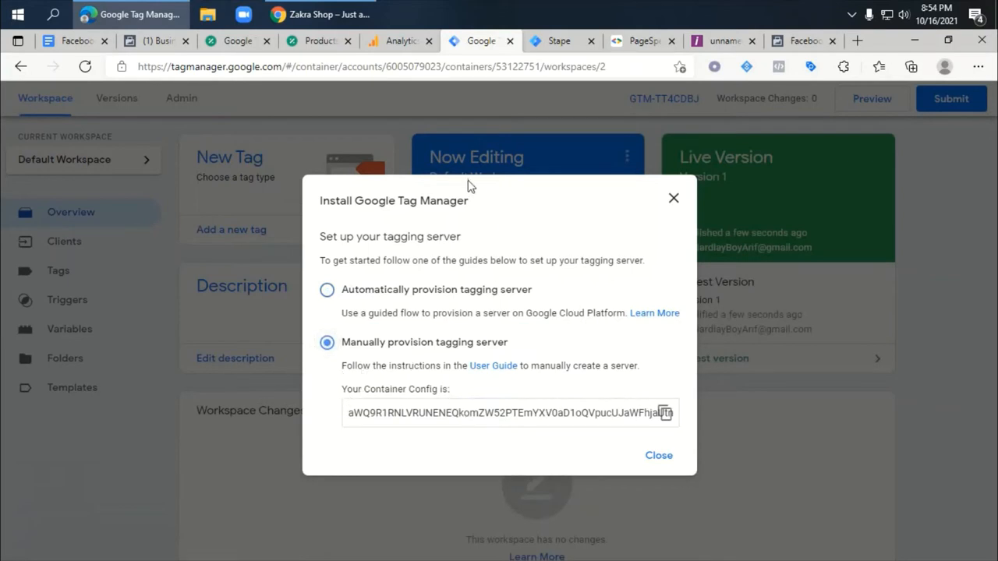
# - Start a new sGTM container in Stape, naming it BrightArif with US Center (Iowa) as the server location
pyautogui.click(555, 40)
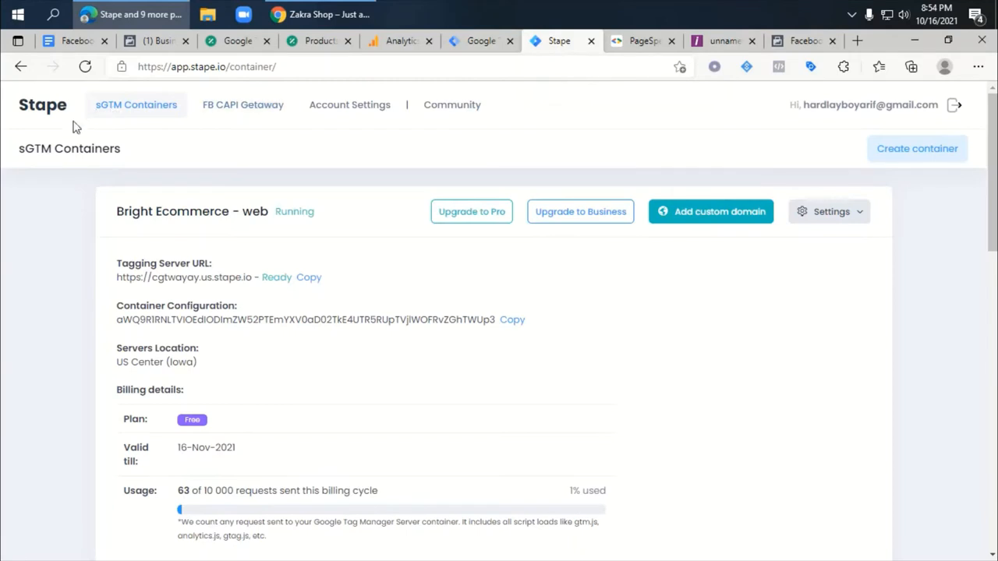
pyautogui.click(920, 153)
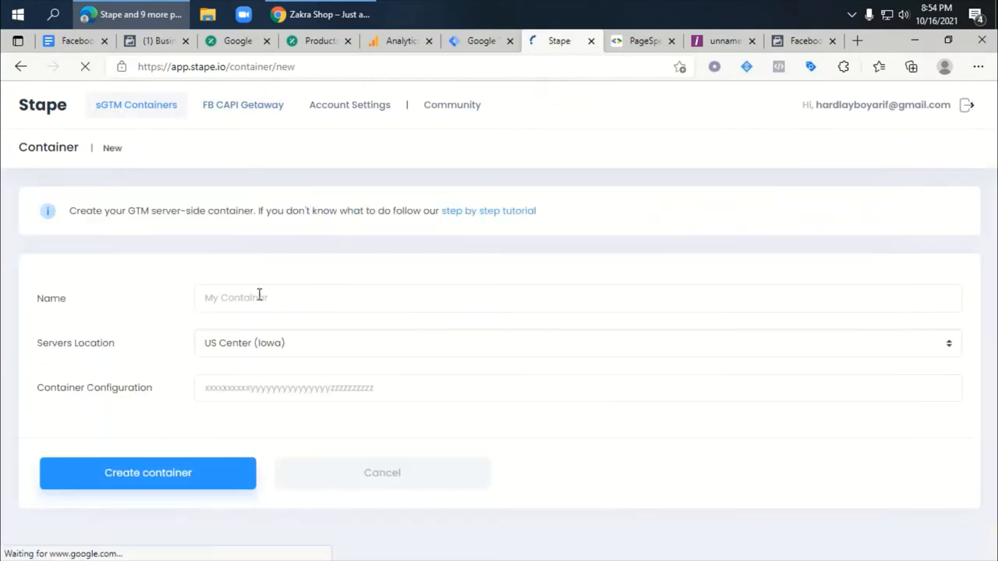
pyautogui.click(260, 294)
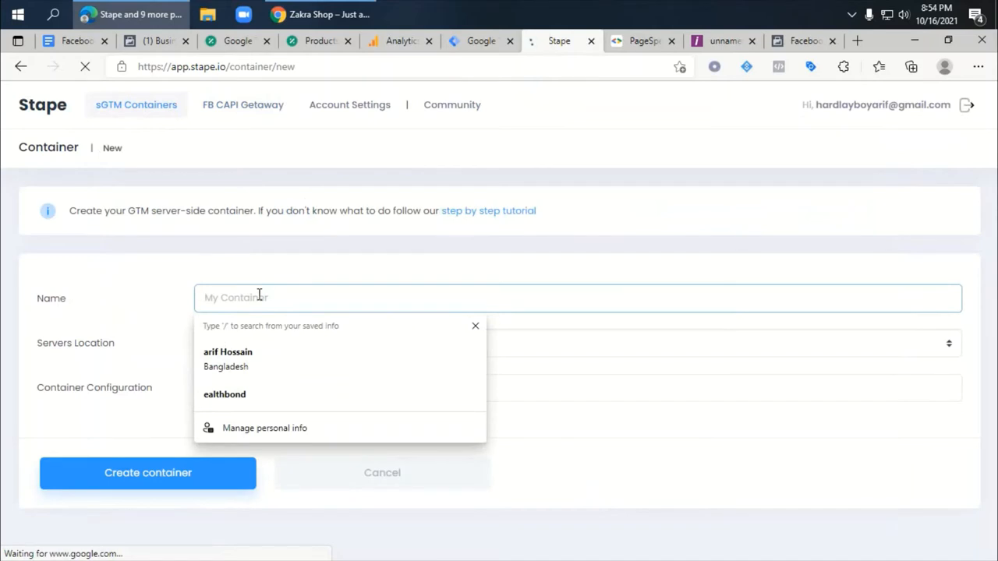
pyautogui.write('BrightArif - WEB')
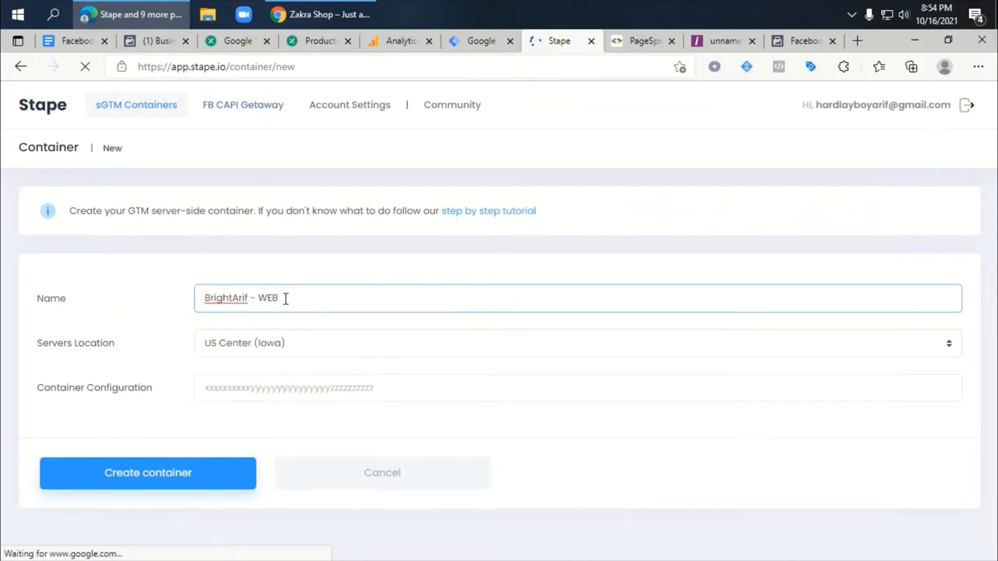
pyautogui.moveTo(285, 298); pyautogui.dragTo(269, 298)
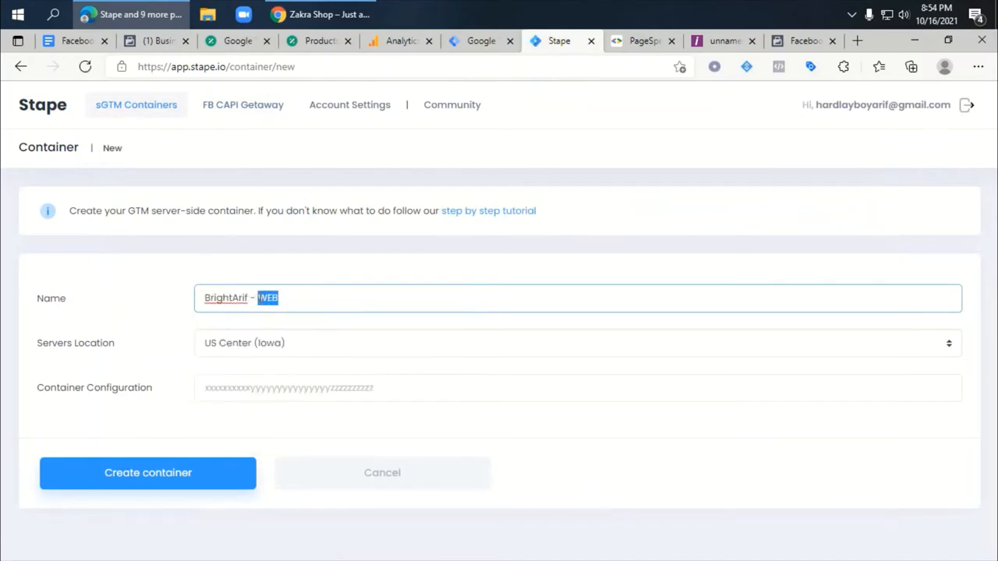
pyautogui.press('BackSpace')
pyautogui.click(274, 350)
pyautogui.click(262, 368)
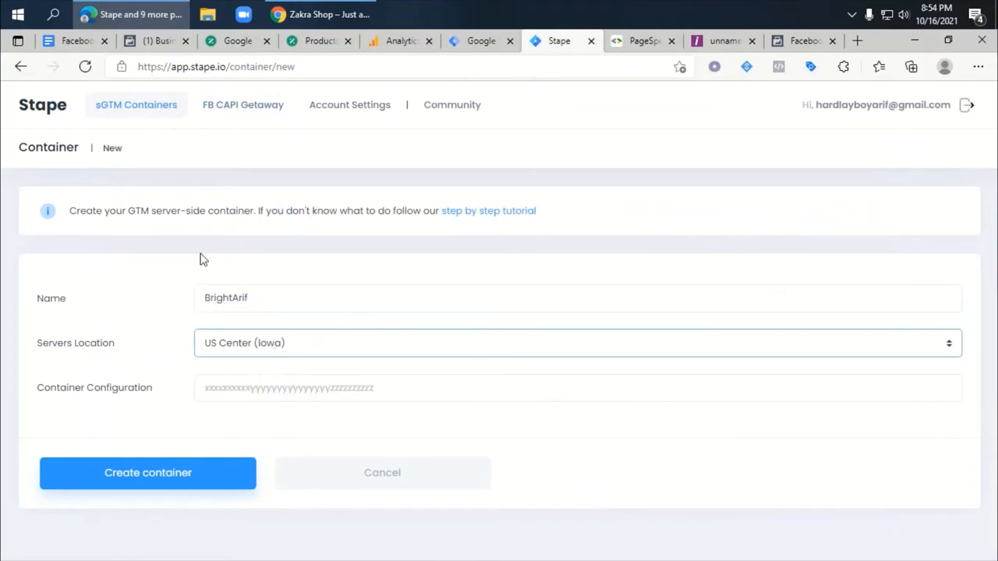
# - Copy the server container's config from Tag Manager into Stape's Container Configuration field and create the container
pyautogui.click(479, 40)
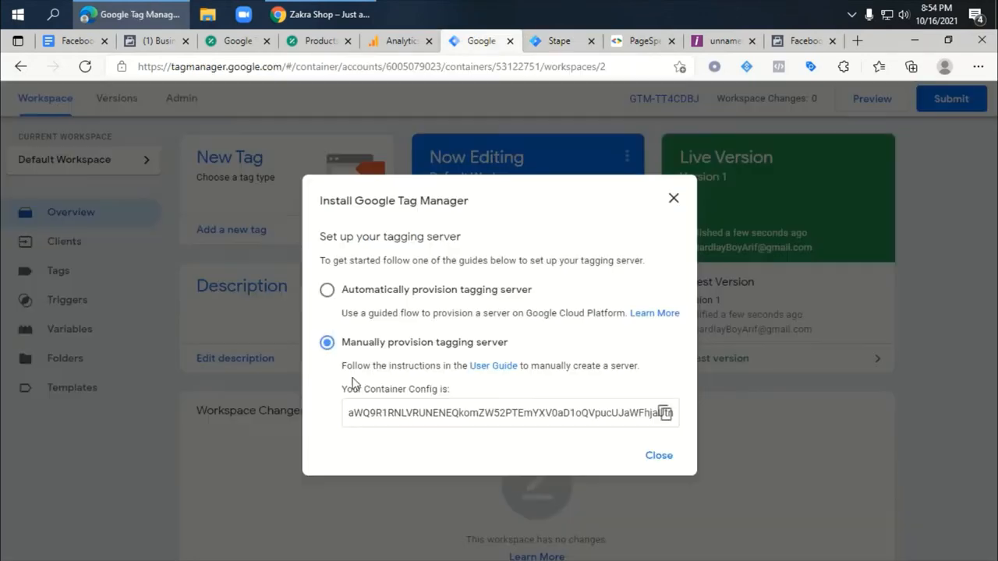
pyautogui.click(664, 412)
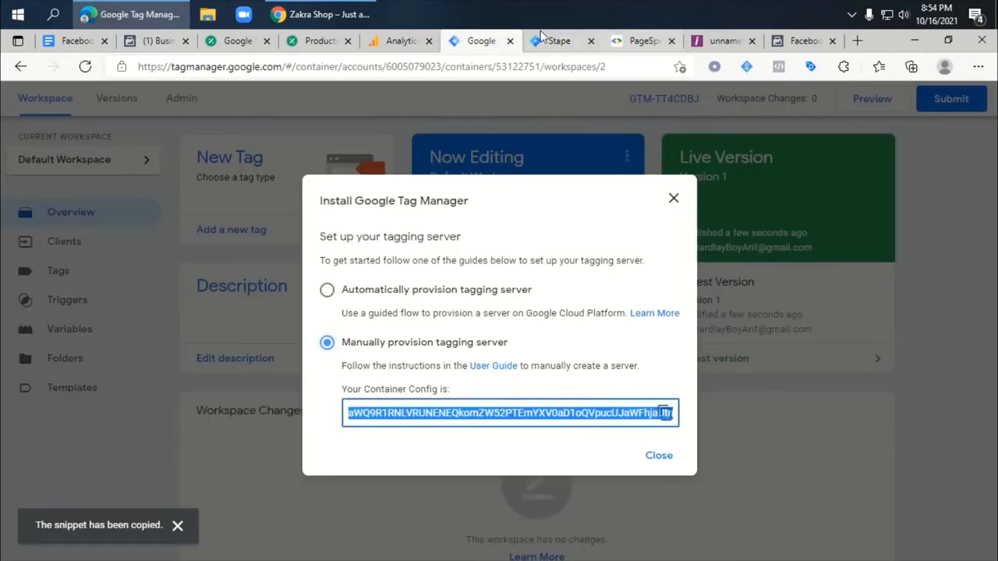
pyautogui.click(559, 40)
pyautogui.click(292, 388)
pyautogui.hotkey('ctrl', 'v')
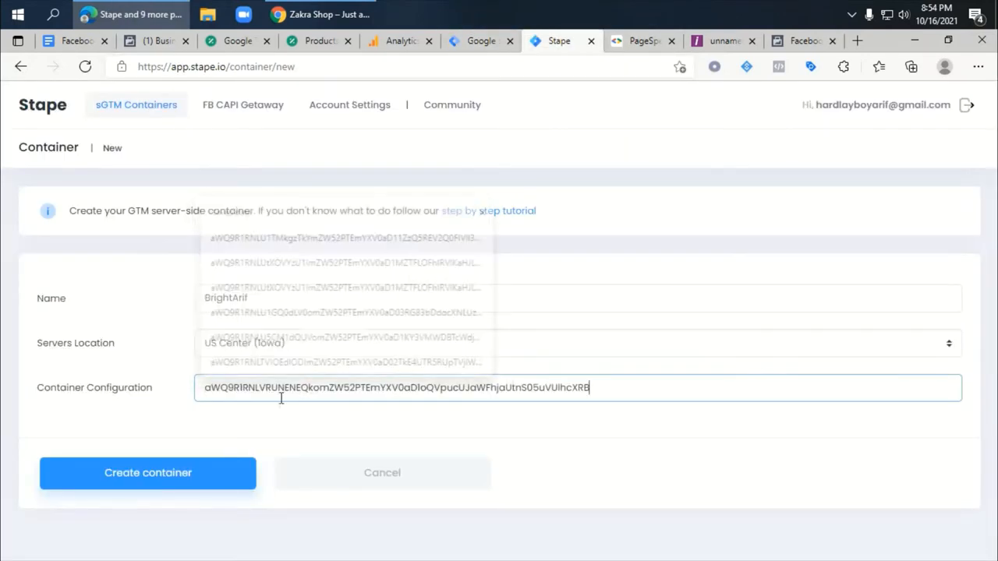
pyautogui.click(173, 486)
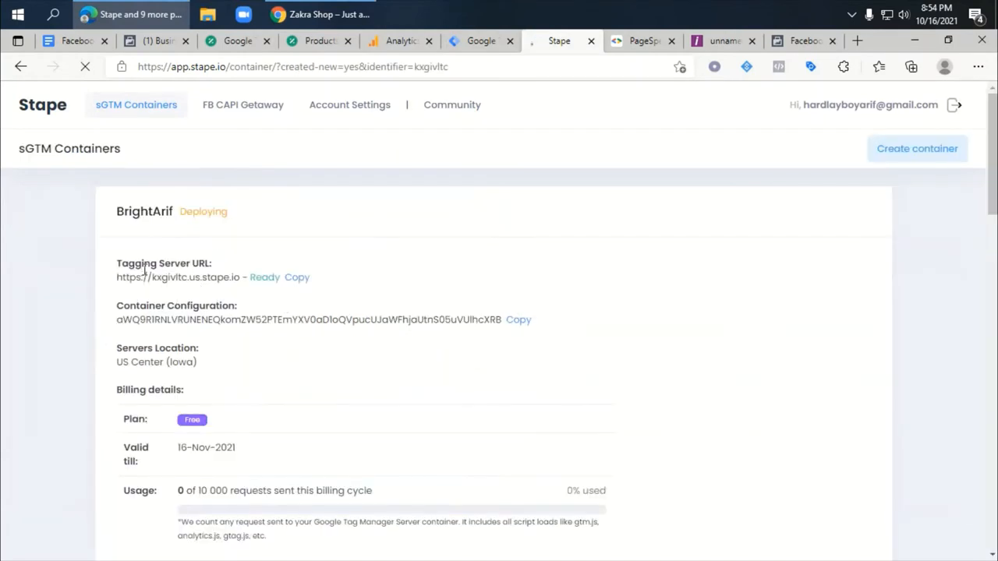
# - Copy the Tagging Server URL of the new BrightArif container in Stape and return to Tag Manager
pyautogui.moveTo(119, 267)
pyautogui.mouseDown()
pyautogui.moveTo(215, 262)
pyautogui.moveTo(118, 267)
pyautogui.mouseUp()
pyautogui.click(261, 263)
pyautogui.click(262, 247)
pyautogui.click(297, 278)
pyautogui.click(466, 39)
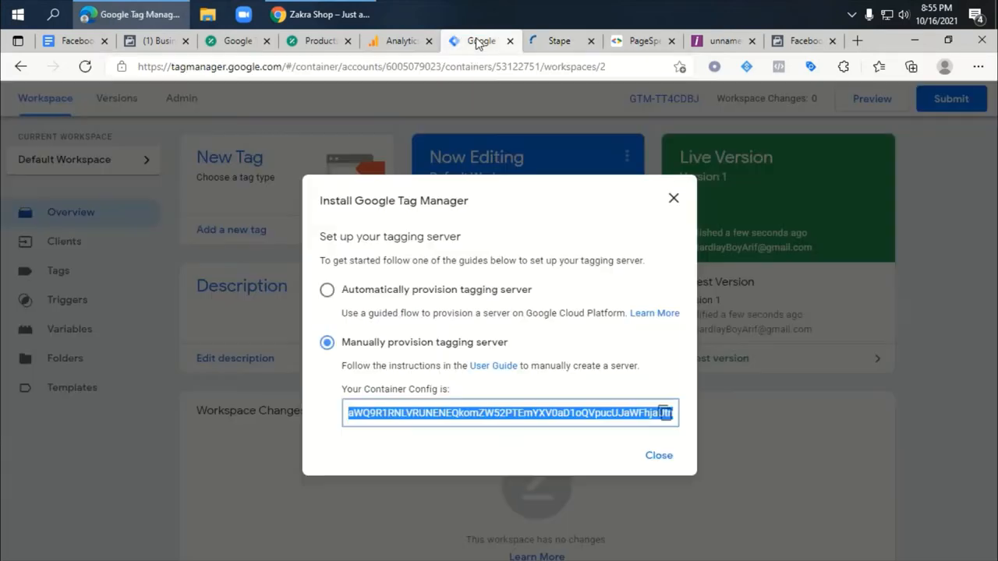
# - Close the tagging server setup dialog and open the BrightArif - WEB container in a separate browser tab placed before the server container's tab
pyautogui.click(659, 456)
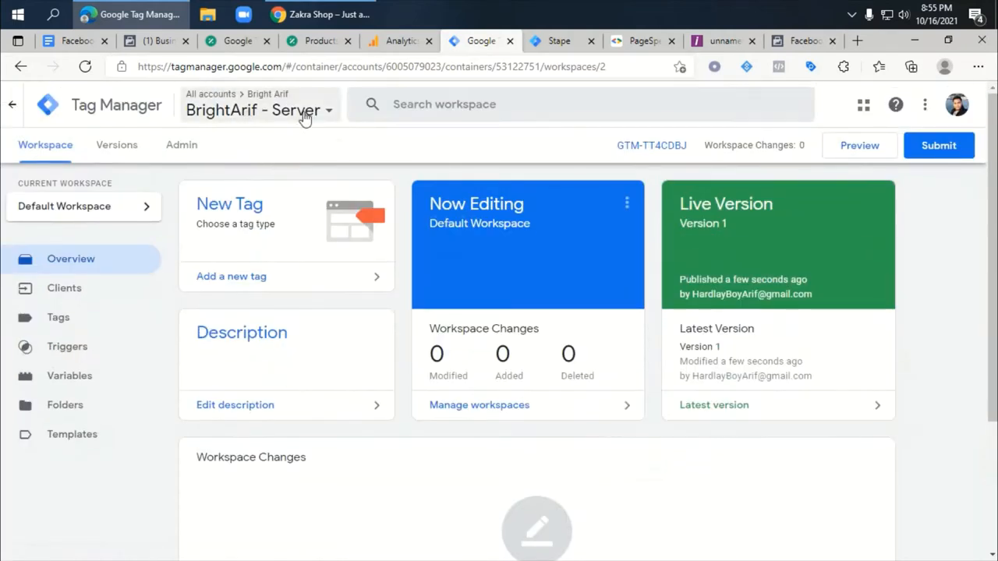
pyautogui.click(313, 114)
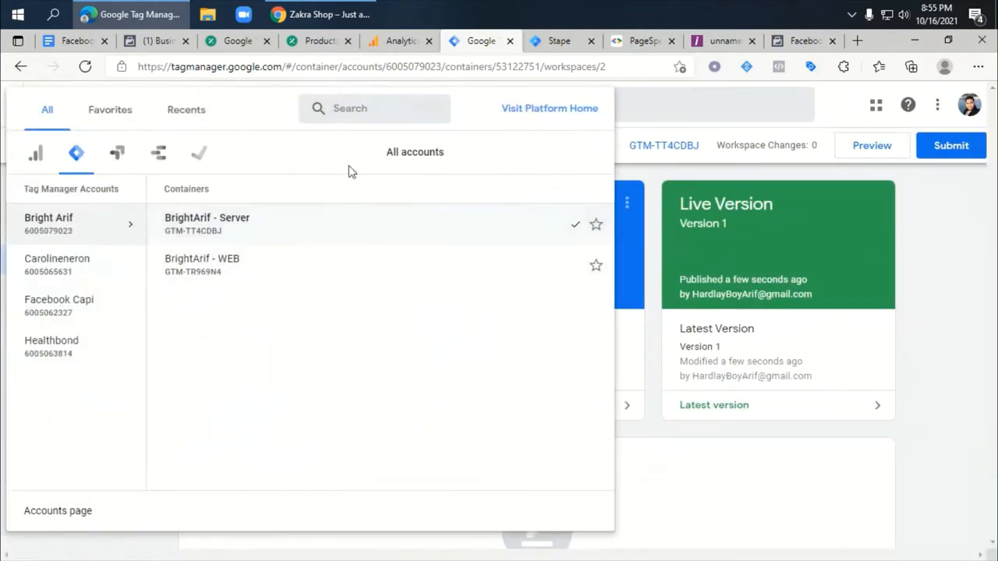
pyautogui.rightClick(230, 269)
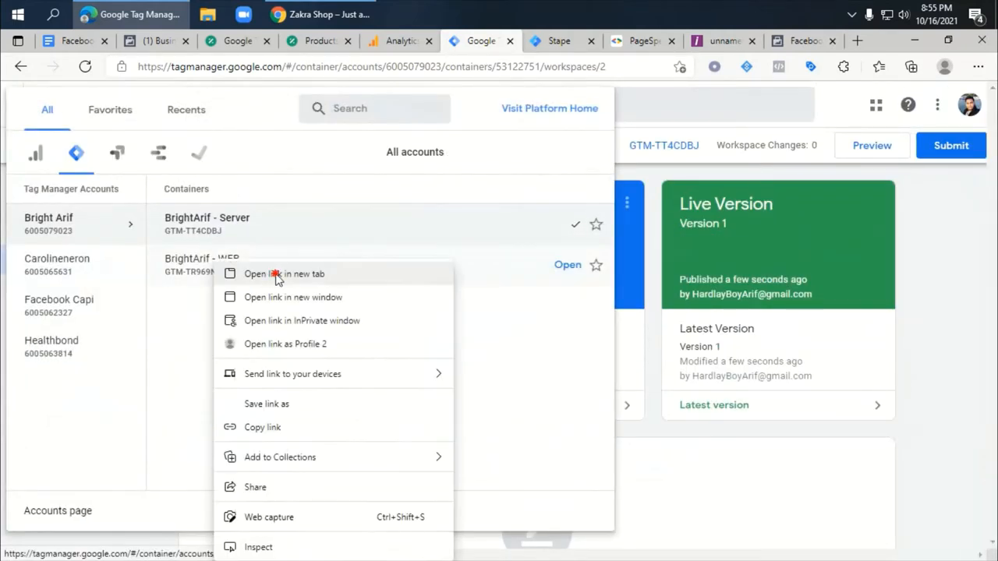
pyautogui.click(258, 271)
pyautogui.moveTo(495, 40); pyautogui.dragTo(441, 42)
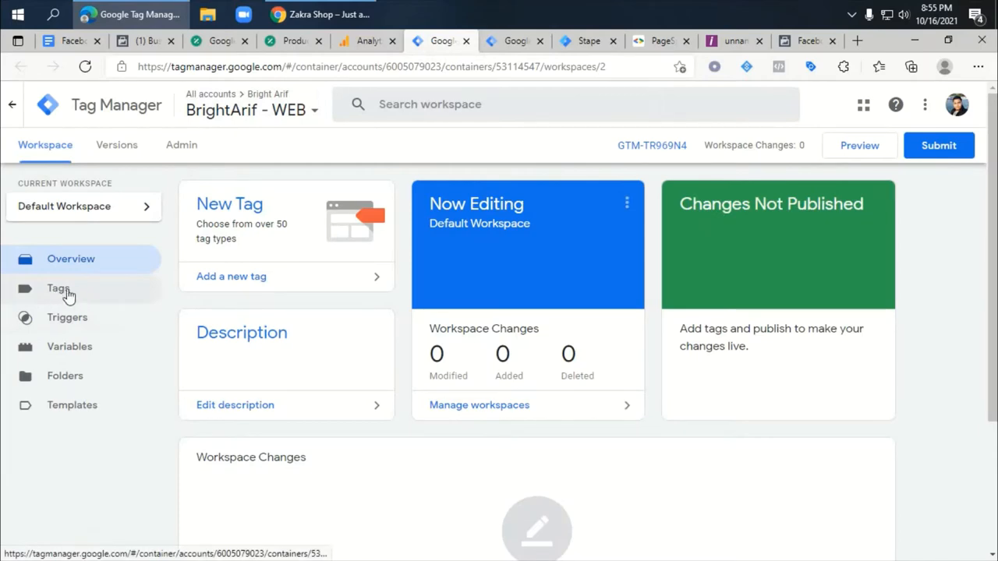
# - Return to the BrightArif - Server container and view its list of clients
pyautogui.hotkey('ctrl', 'Tab')
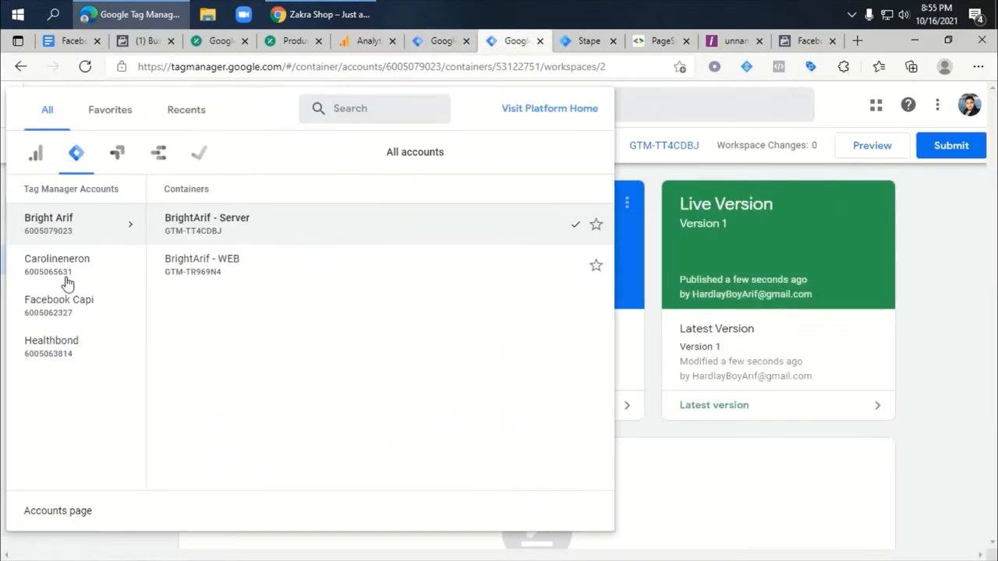
pyautogui.click(714, 484)
pyautogui.click(60, 295)
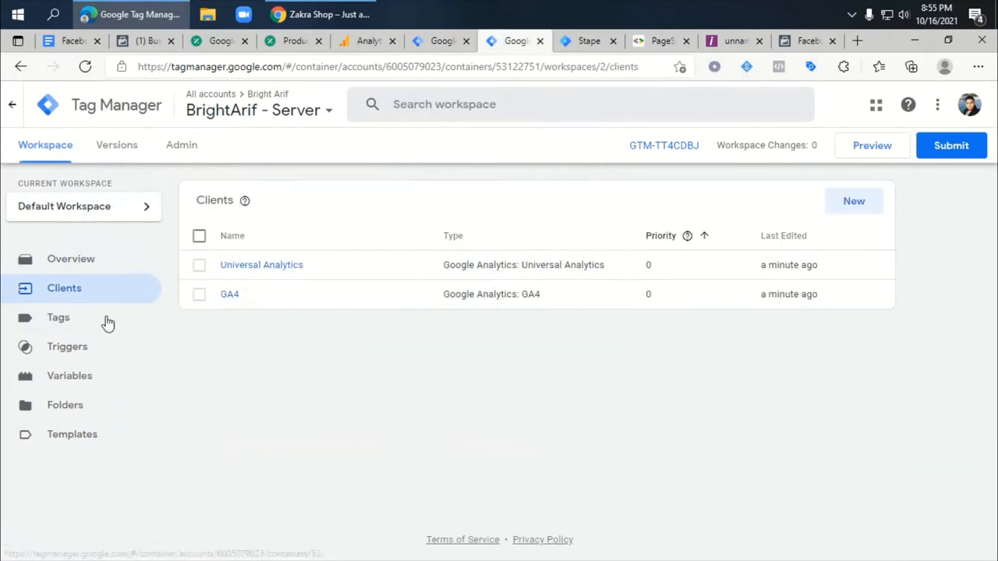
# - Open the server container's administration page and copy the BrightArif Tagging Server URL from Stape for it
pyautogui.click(187, 150)
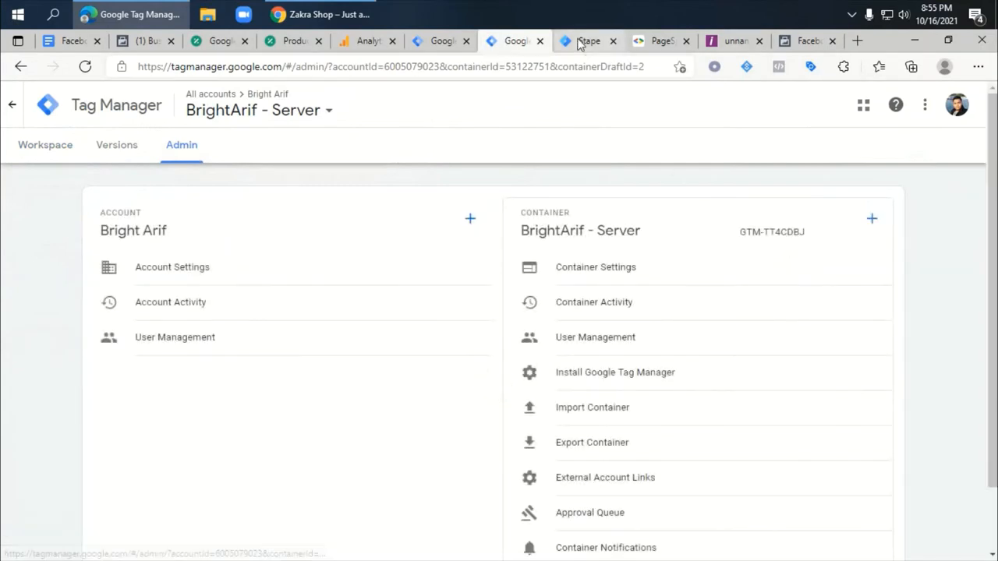
pyautogui.click(581, 40)
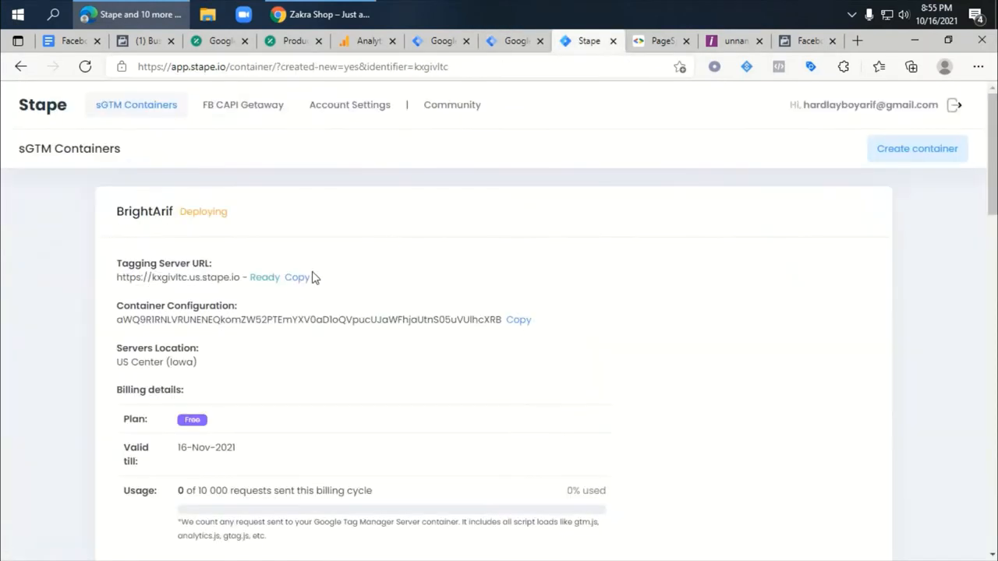
pyautogui.click(307, 279)
pyautogui.click(516, 42)
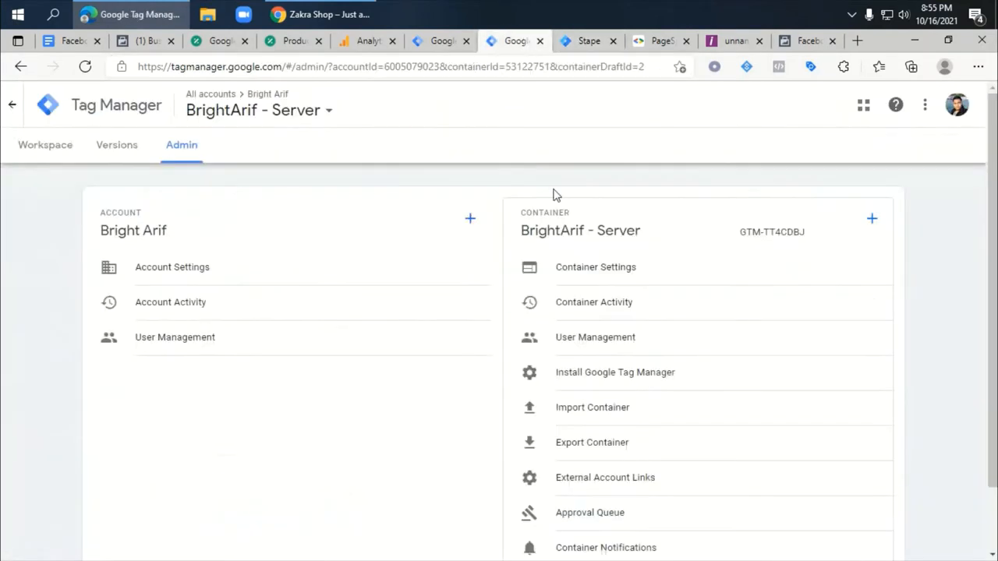
pyautogui.click(628, 268)
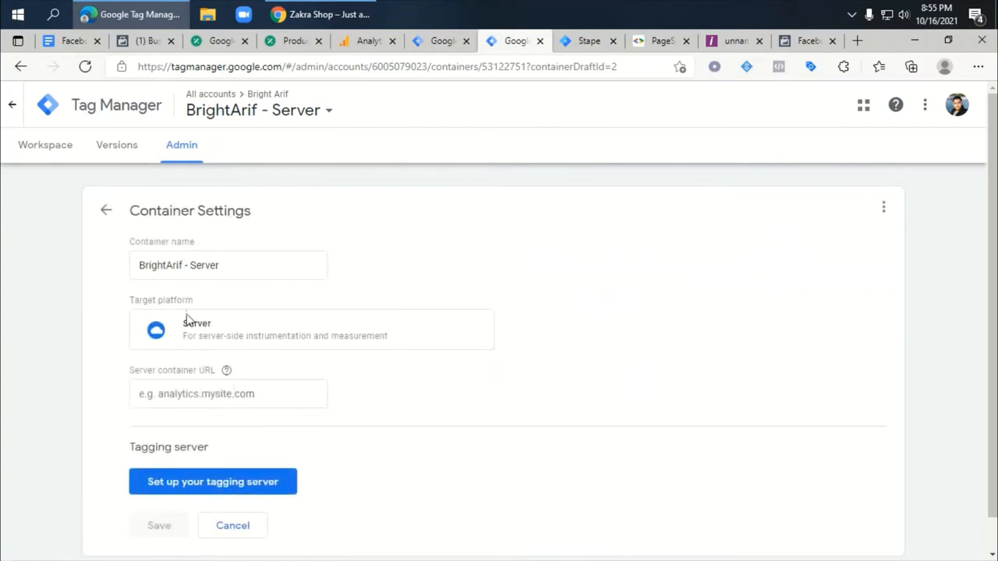
pyautogui.click(223, 396)
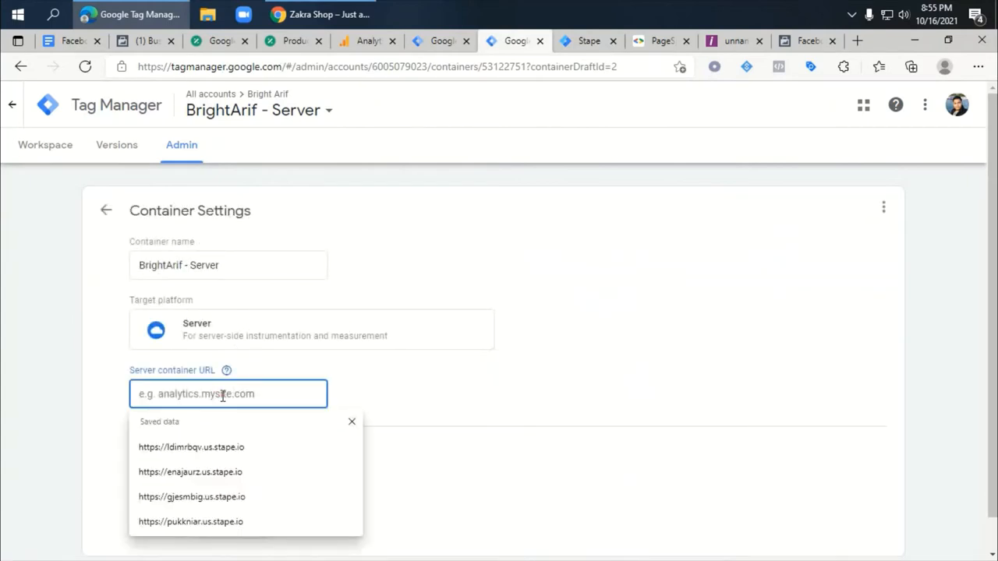
pyautogui.hotkey('ctrl', 'v')
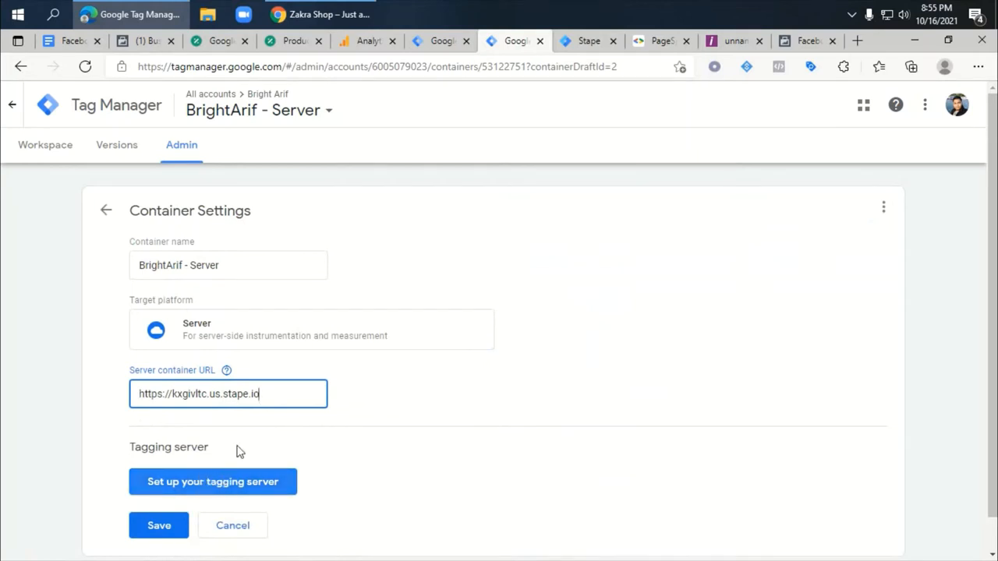
pyautogui.click(592, 43)
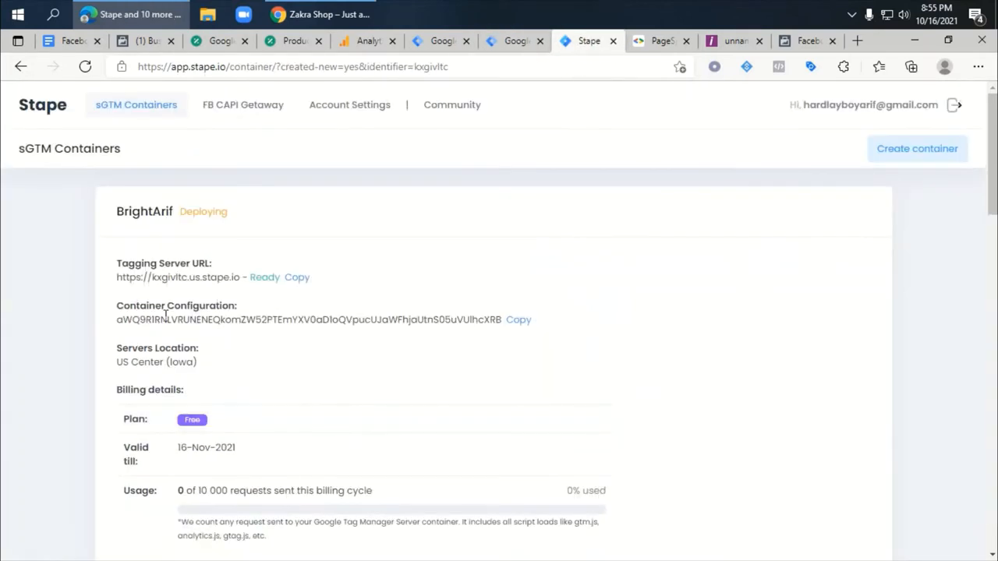
pyautogui.click(497, 36)
pyautogui.click(160, 530)
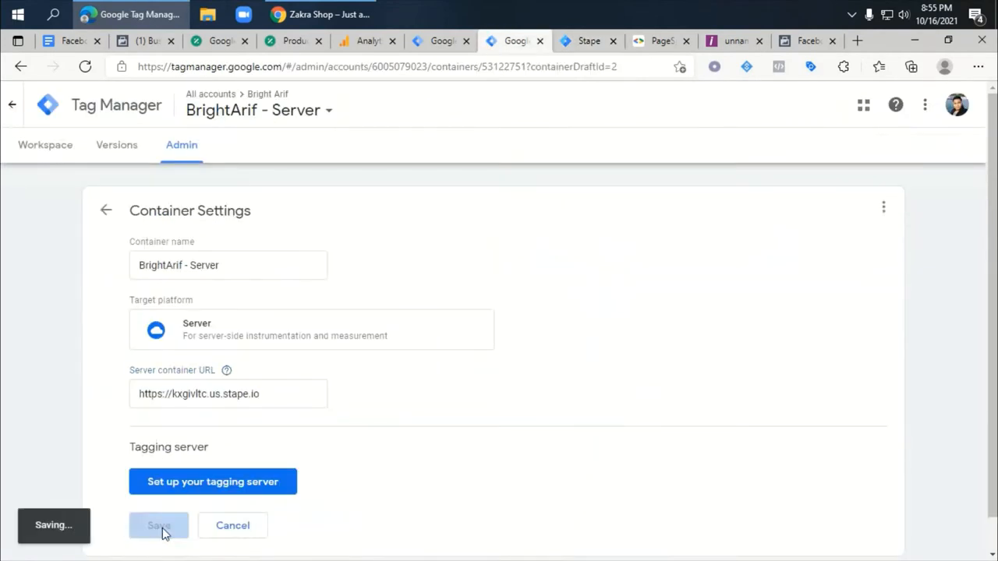
# - Check the saved server container settings in Tag Manager and refresh the BrightArif container's status in Stape
pyautogui.scroll(-1, 577, 249)
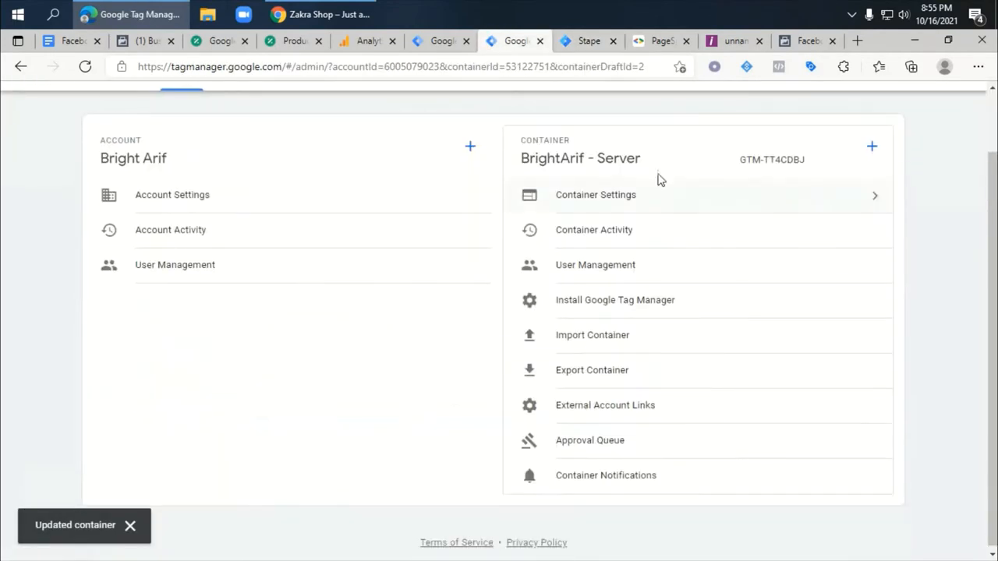
pyautogui.click(627, 197)
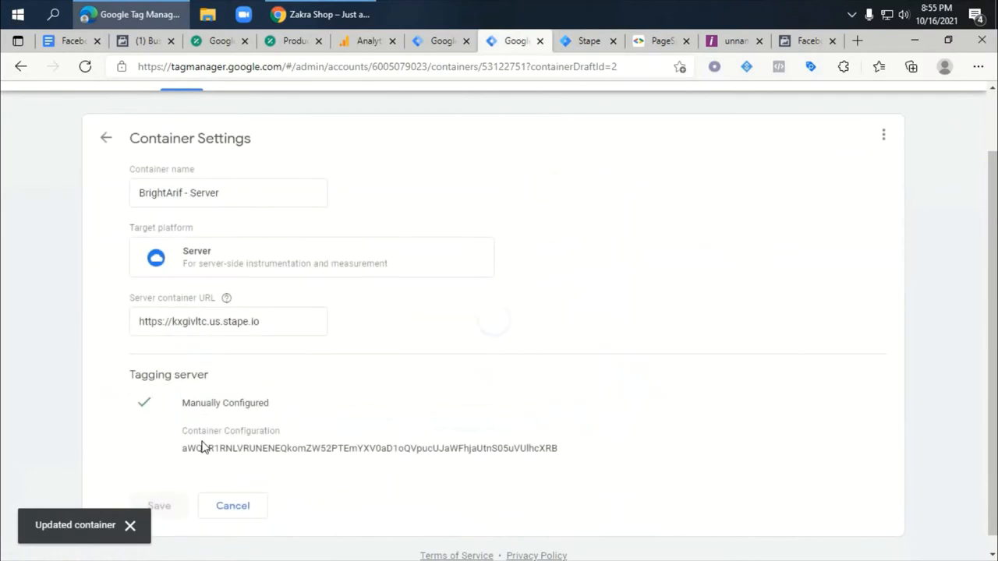
pyautogui.click(586, 41)
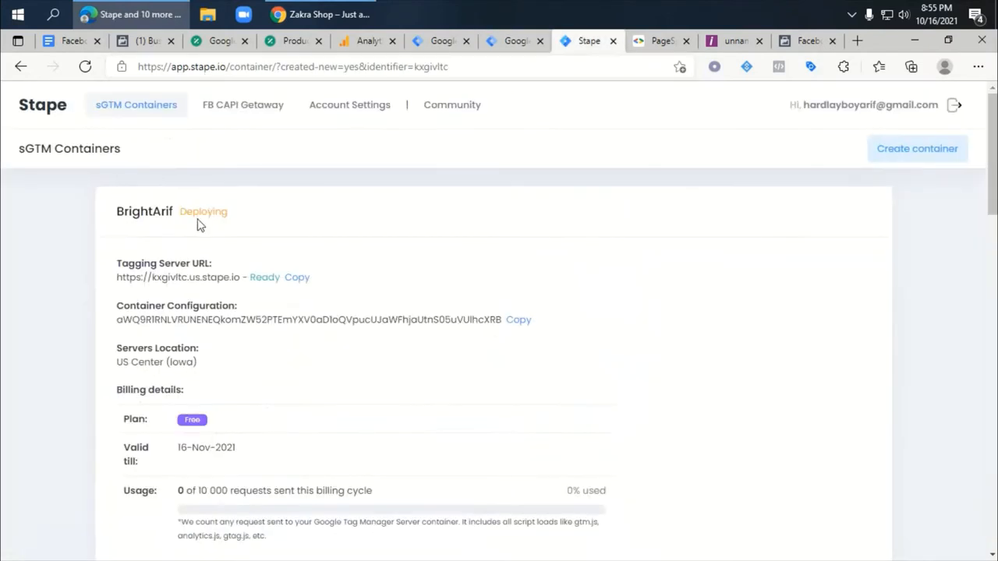
pyautogui.click(86, 67)
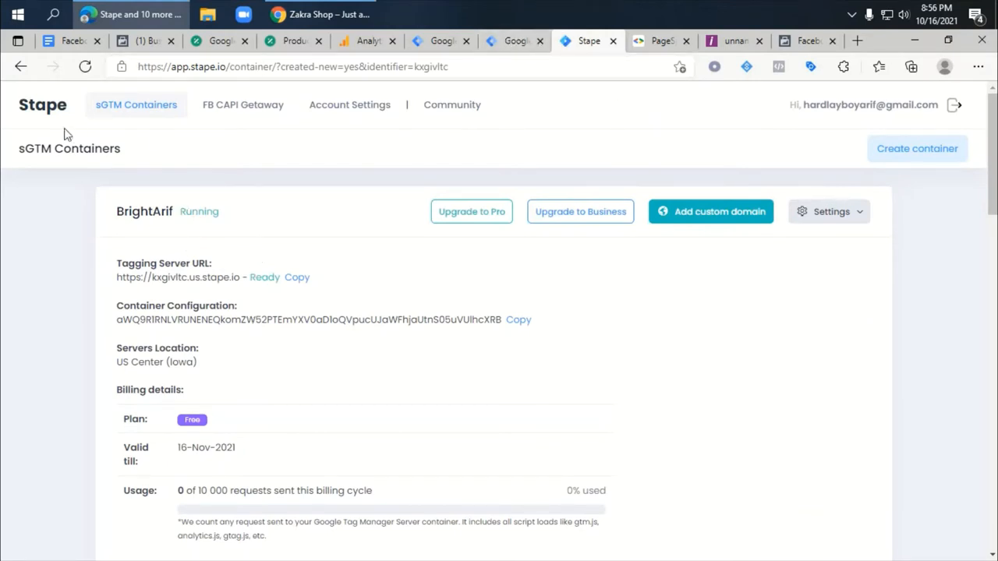
pyautogui.click(512, 46)
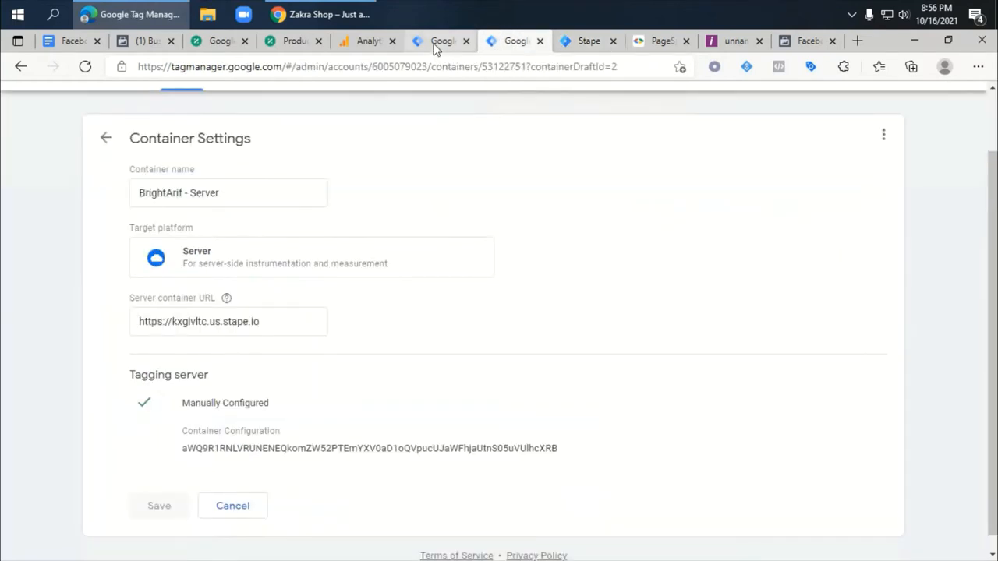
# - Publish the BrightArif - Server workspace as a version named "up" and return to the workspace overview
pyautogui.click(108, 138)
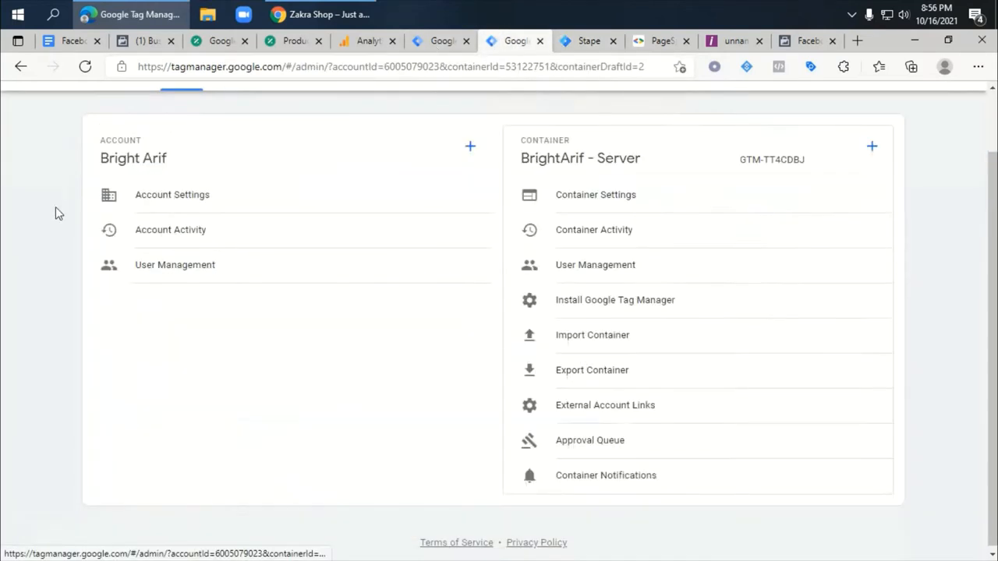
pyautogui.click(40, 148)
pyautogui.click(934, 146)
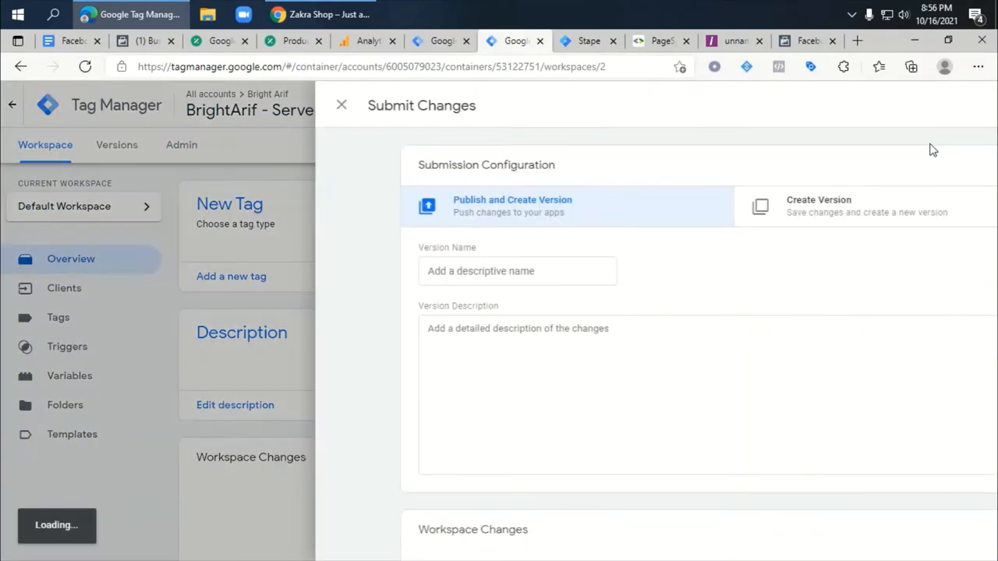
pyautogui.click(294, 274)
pyautogui.write('fd')
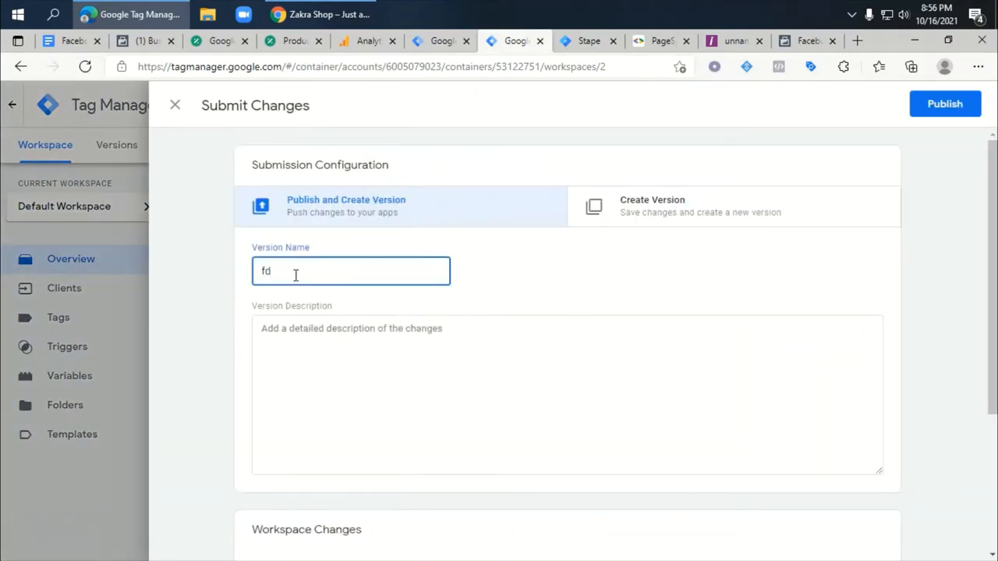
pyautogui.press('BackSpace')
pyautogui.press('BackSpace')
pyautogui.write('up')
pyautogui.click(940, 113)
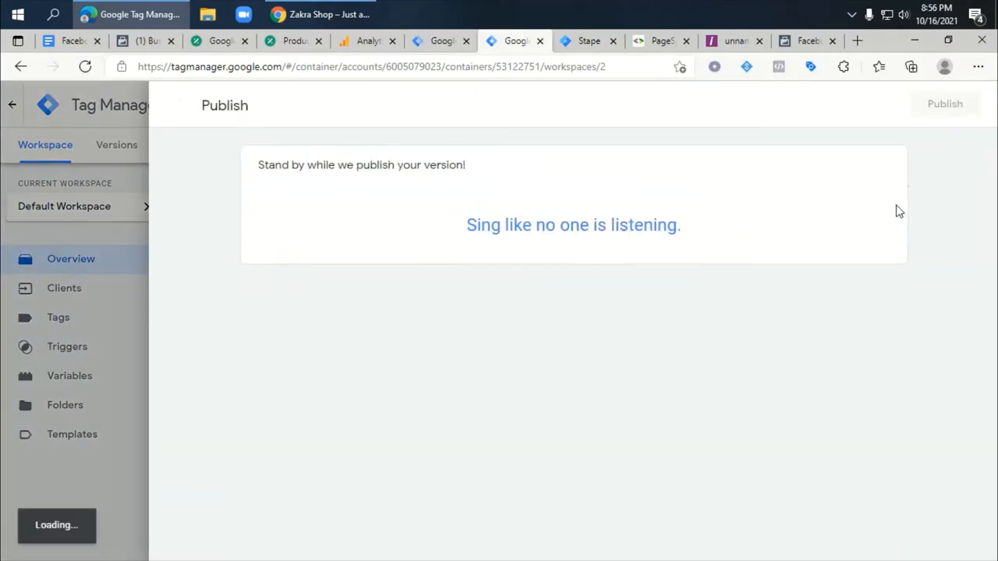
pyautogui.click(32, 155)
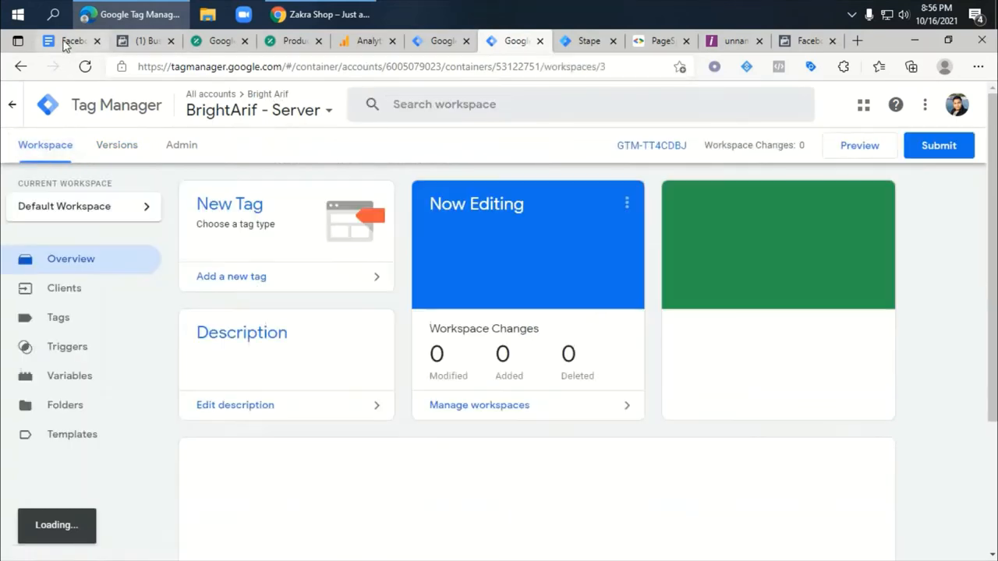
# - Check the Facebook CAPI for Wordpress guide in Google Docs for the server-side plugin to add
pyautogui.click(67, 45)
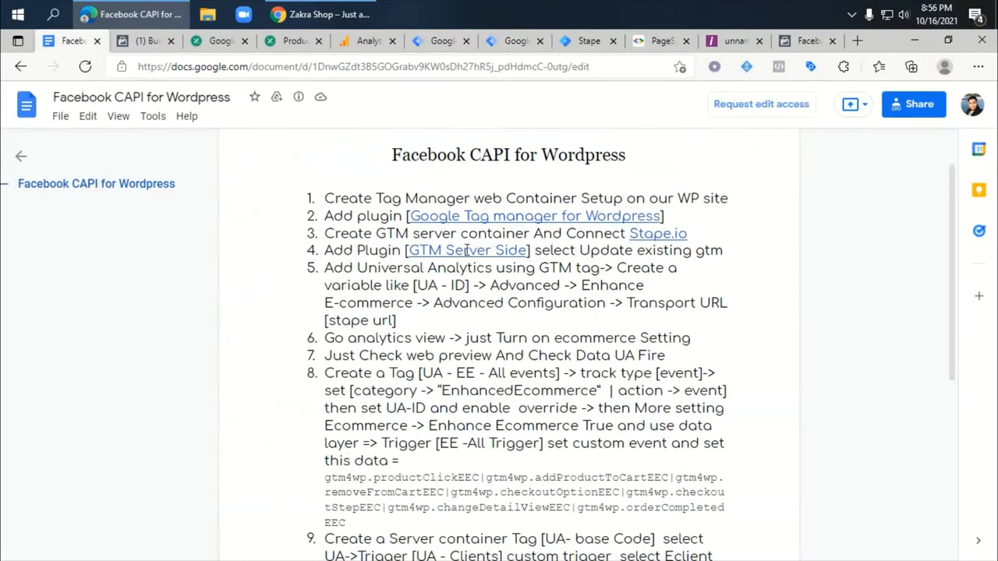
pyautogui.moveTo(507, 250); pyautogui.dragTo(411, 250)
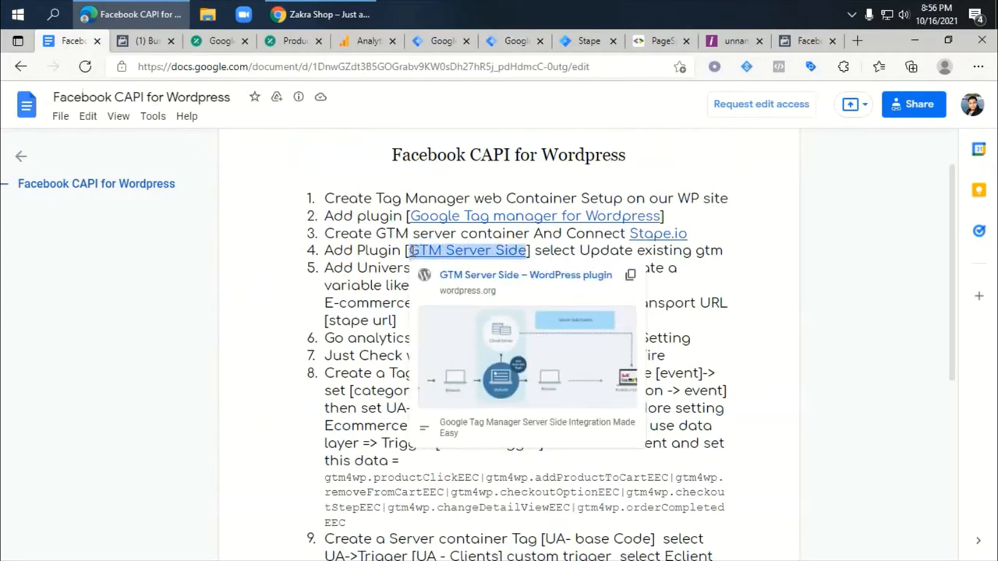
pyautogui.click(842, 265)
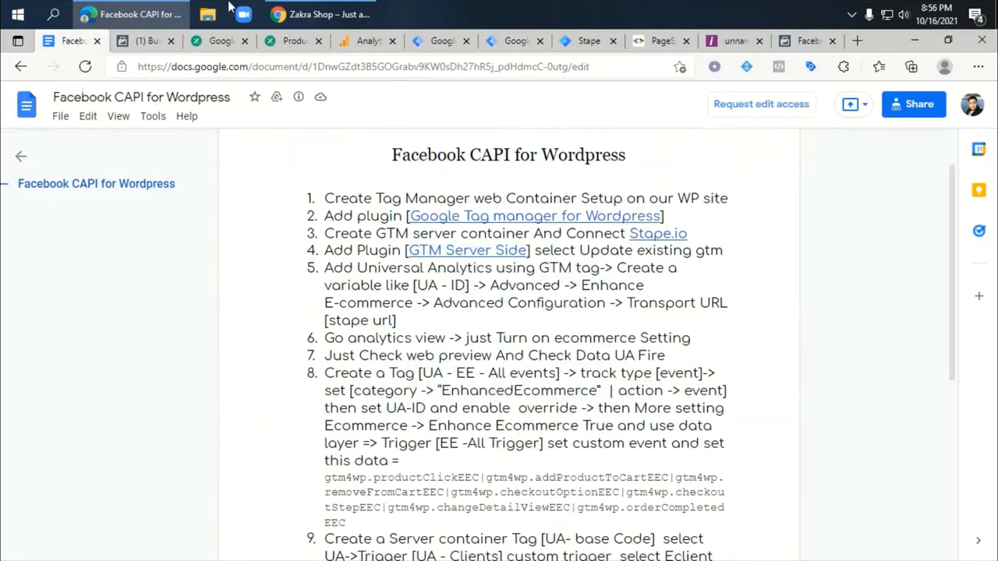
# - Search the WordPress plugin directory for "GTM Server Side", then install and activate the Stape plugin on the Zakra Shop site
pyautogui.click(220, 44)
pyautogui.moveTo(39, 441)
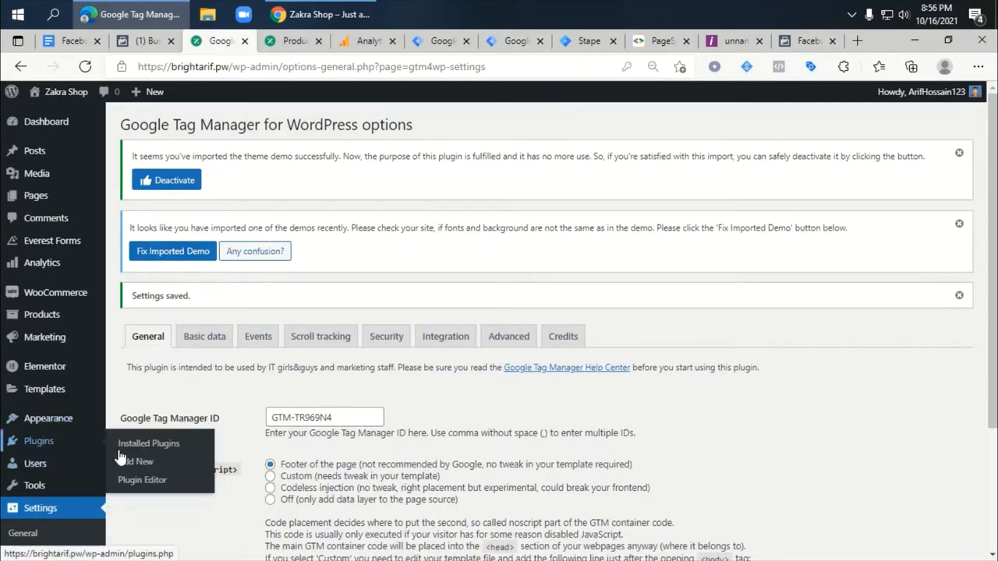
pyautogui.click(128, 461)
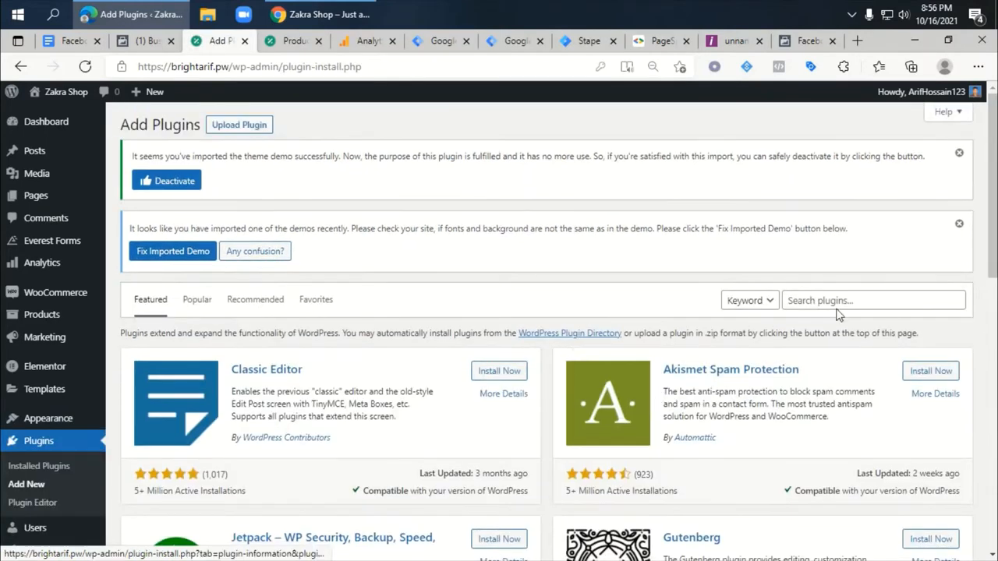
pyautogui.click(830, 302)
pyautogui.write('GTM Server Side')
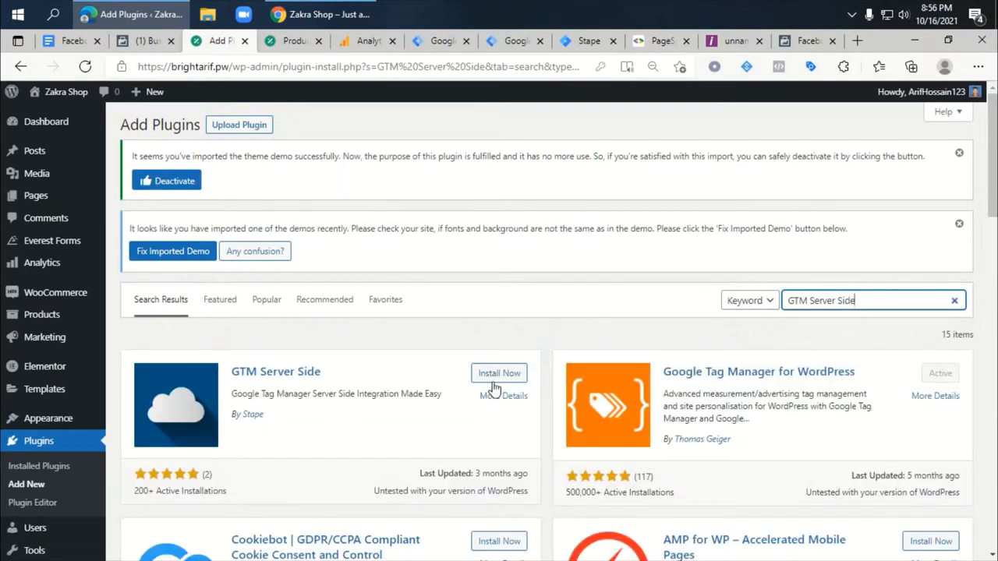
pyautogui.click(489, 380)
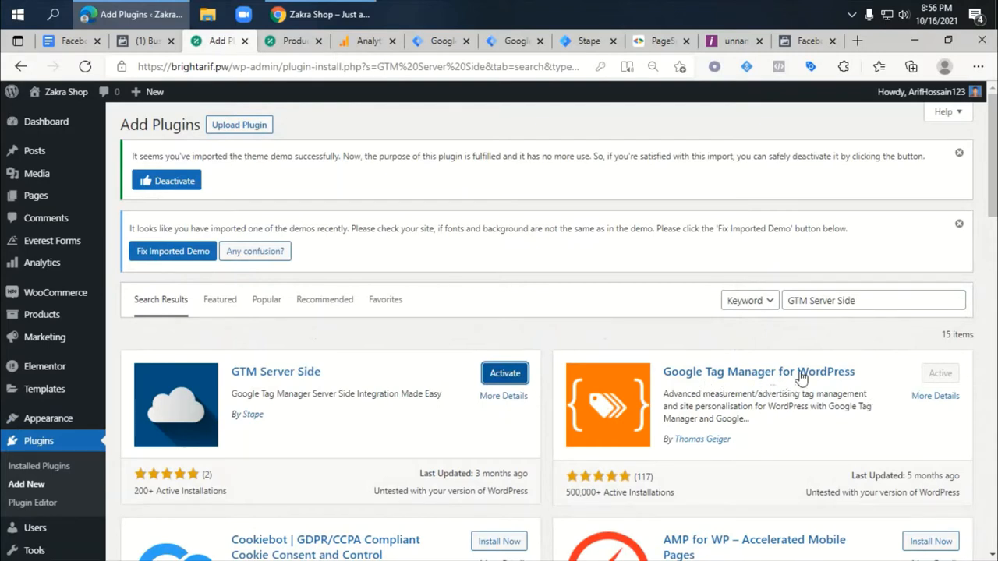
pyautogui.click(499, 374)
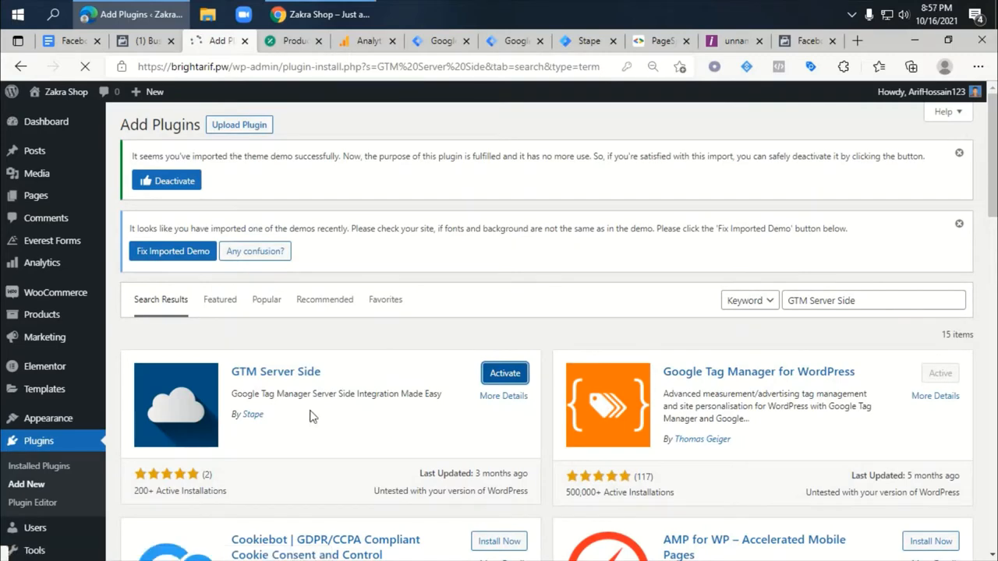
# - Copy the BrightArif container's tagging server URL in Stape and open the GTM Server Side plugin settings on the Zakra Shop site
pyautogui.click(589, 42)
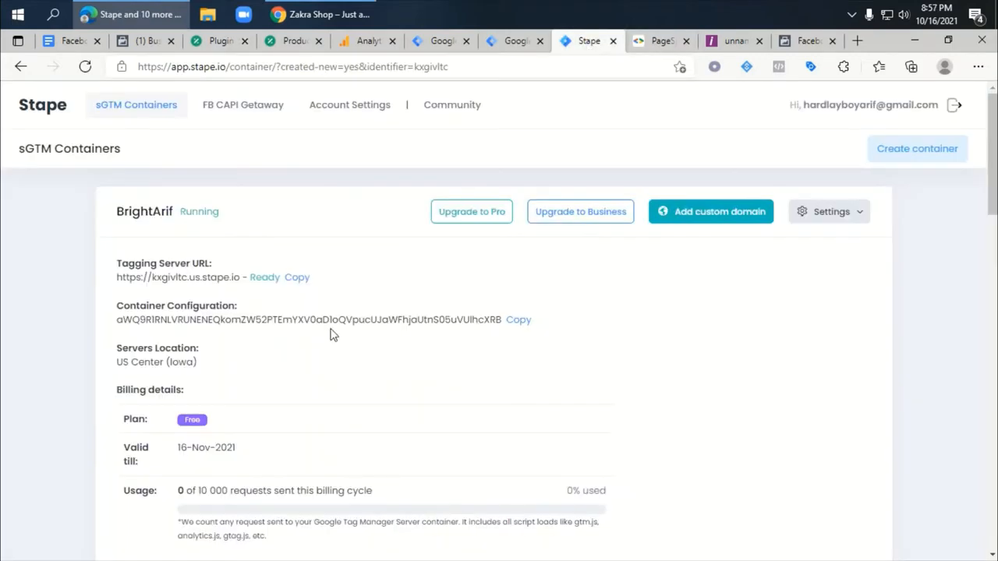
pyautogui.click(297, 278)
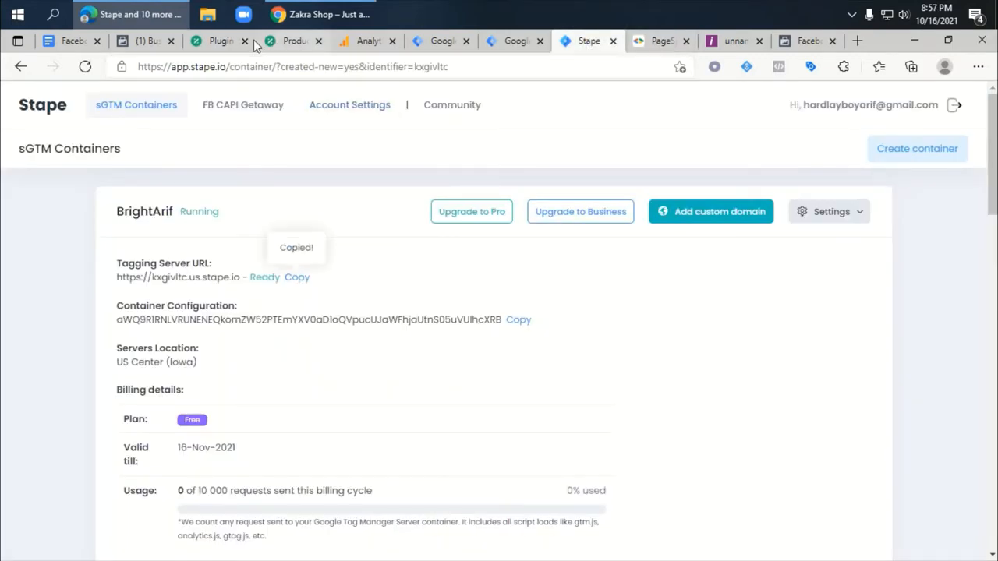
pyautogui.click(217, 40)
pyautogui.scroll(-3, 31, 483)
pyautogui.moveTo(35, 490)
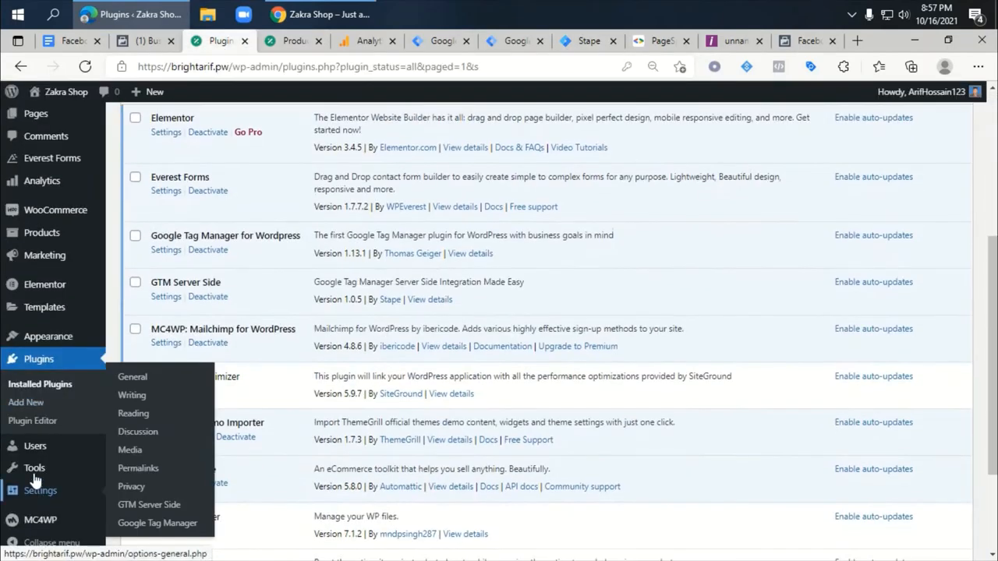
pyautogui.click(164, 506)
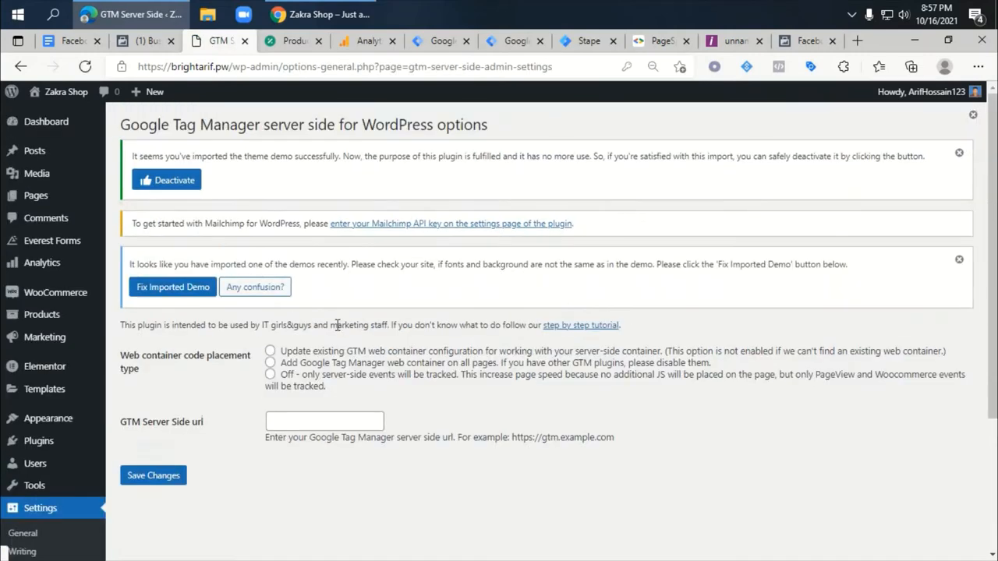
pyautogui.click(294, 421)
pyautogui.hotkey('ctrl', 'v')
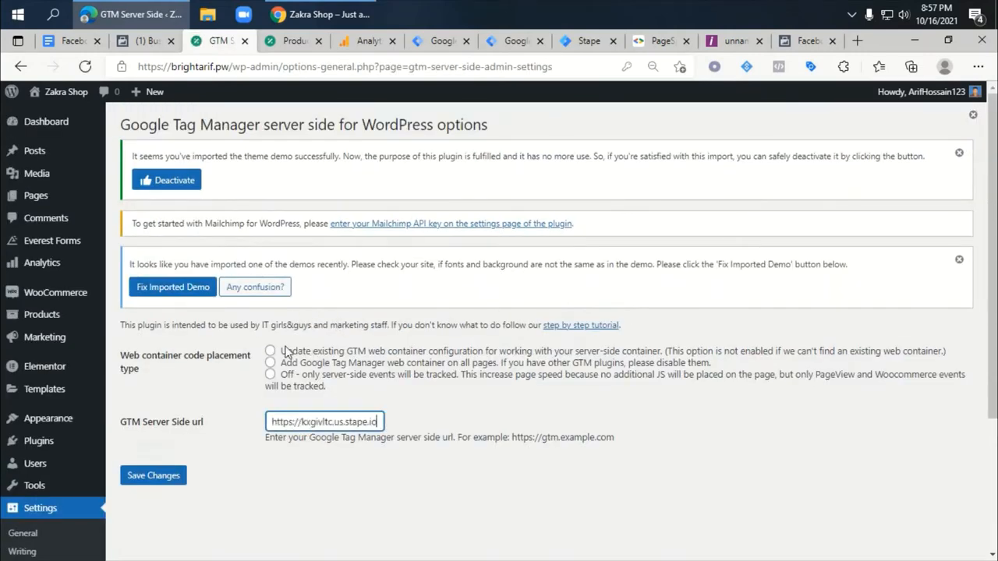
pyautogui.click(270, 351)
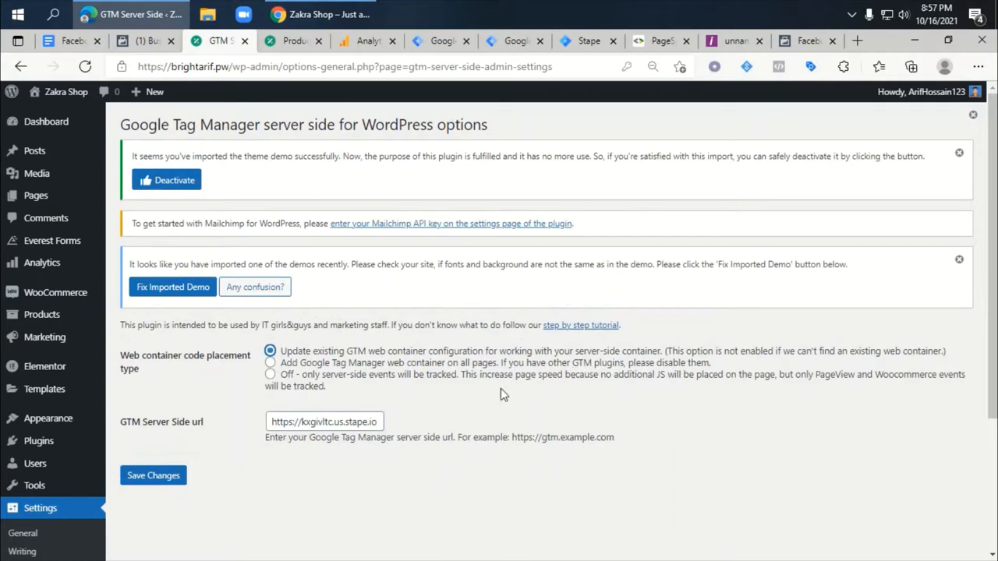
pyautogui.click(151, 482)
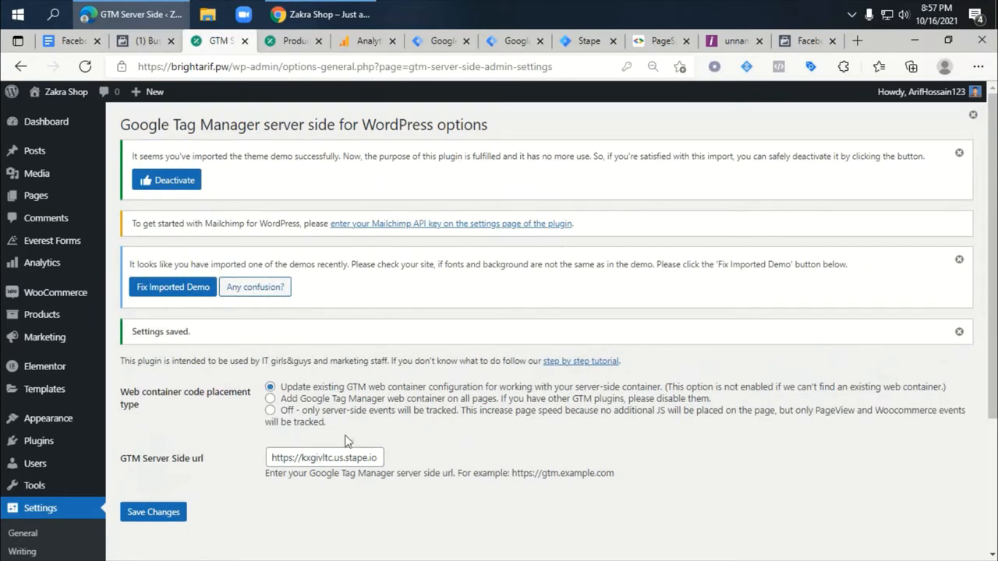
# - Check the Universal Analytics instructions in the Google Docs guide, then name the new Google Analytics account BrightArif
pyautogui.click(74, 41)
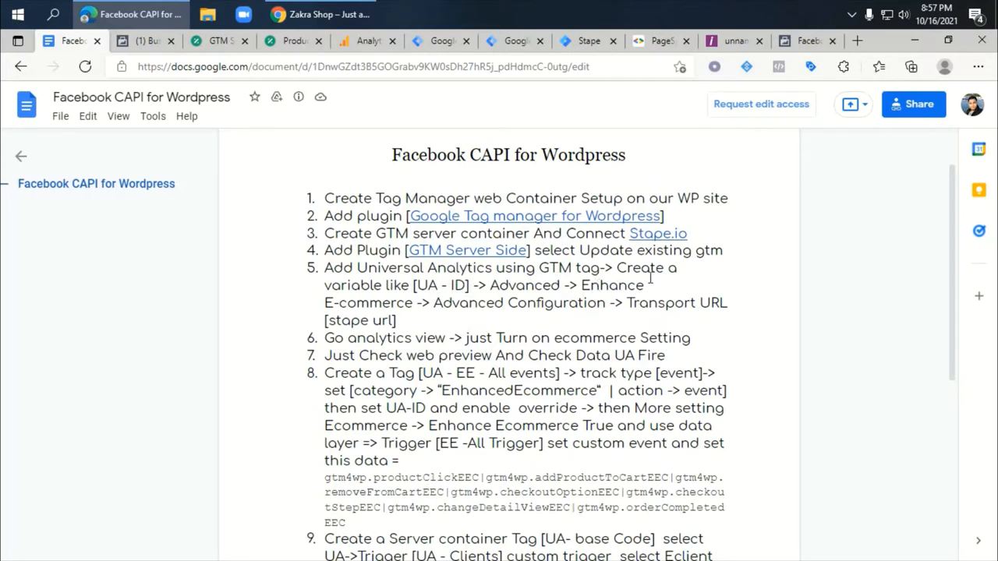
pyautogui.click(359, 41)
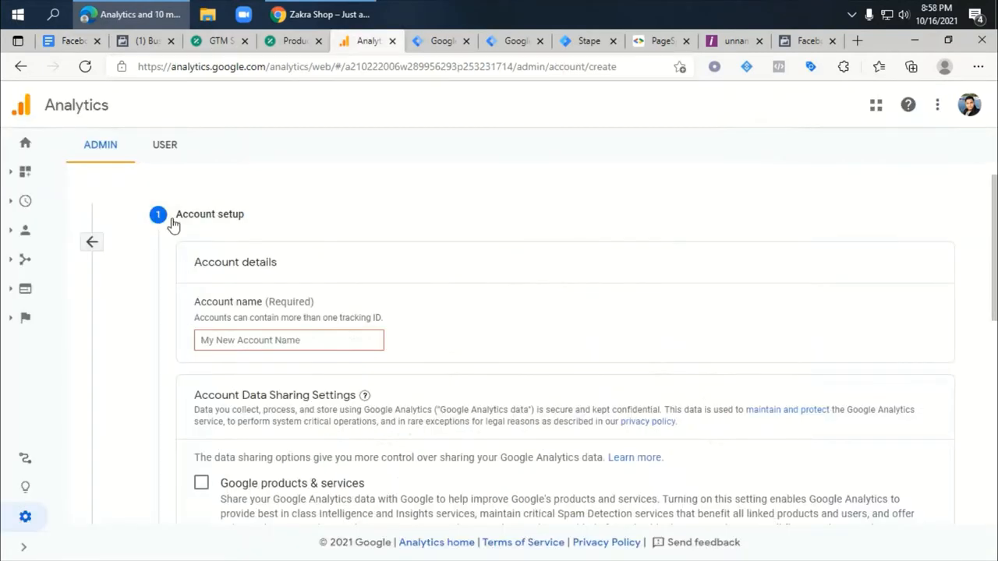
pyautogui.click(275, 340)
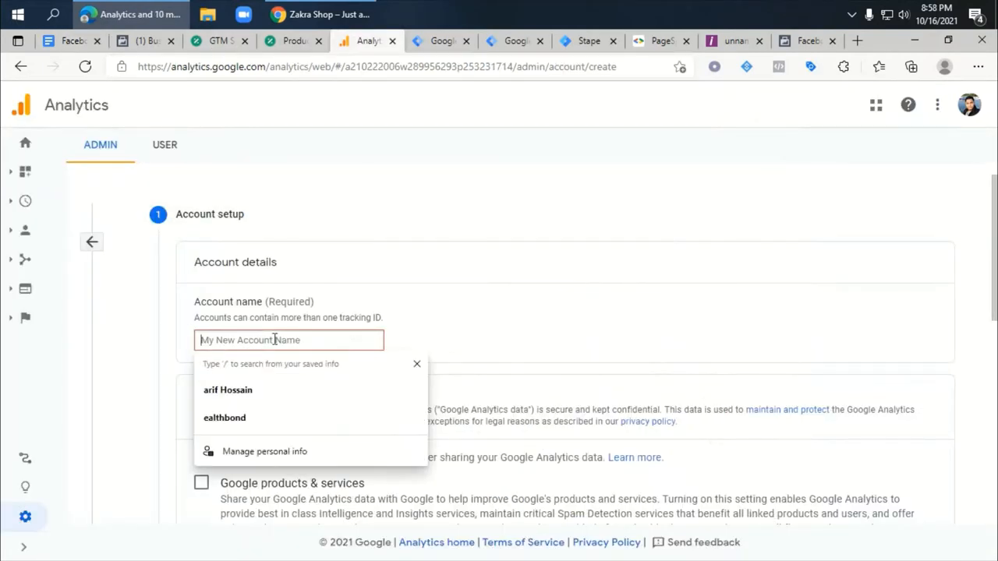
pyautogui.press('super+v')
pyautogui.scroll(-1, 257, 171)
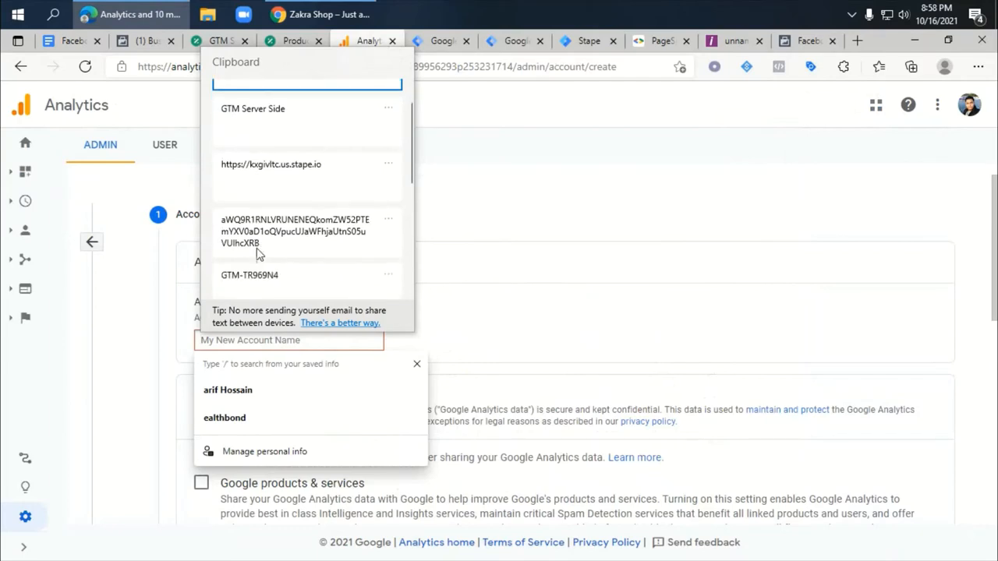
pyautogui.scroll(1, 272, 283)
pyautogui.scroll(-2, 270, 265)
pyautogui.click(269, 258)
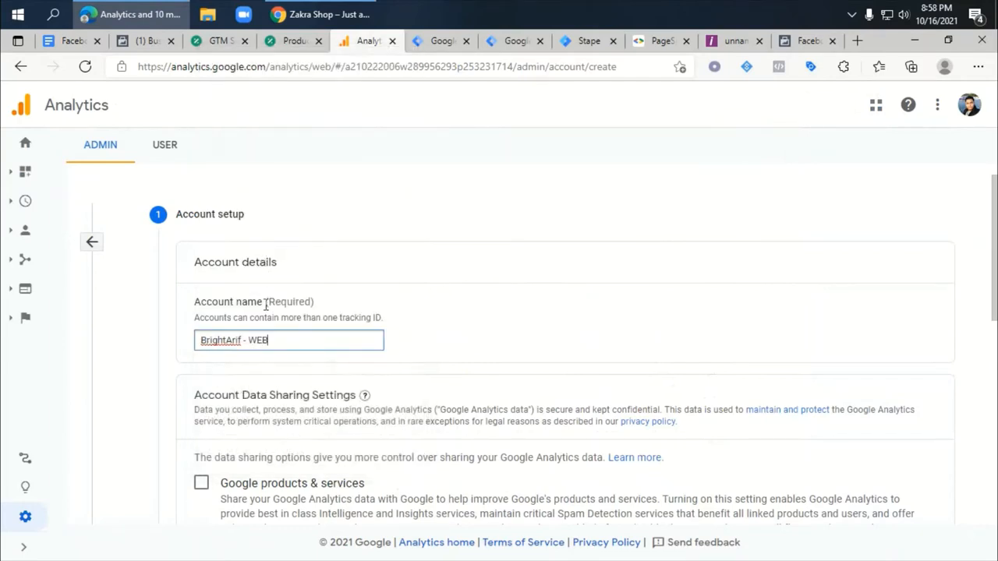
pyautogui.moveTo(265, 340); pyautogui.dragTo(239, 337)
pyautogui.press('BackSpace')
# - Enable data sharing with Google products & services for the new account and continue to the property setup
pyautogui.scroll(-2, 234, 452)
pyautogui.click(202, 325)
pyautogui.scroll(-2, 203, 328)
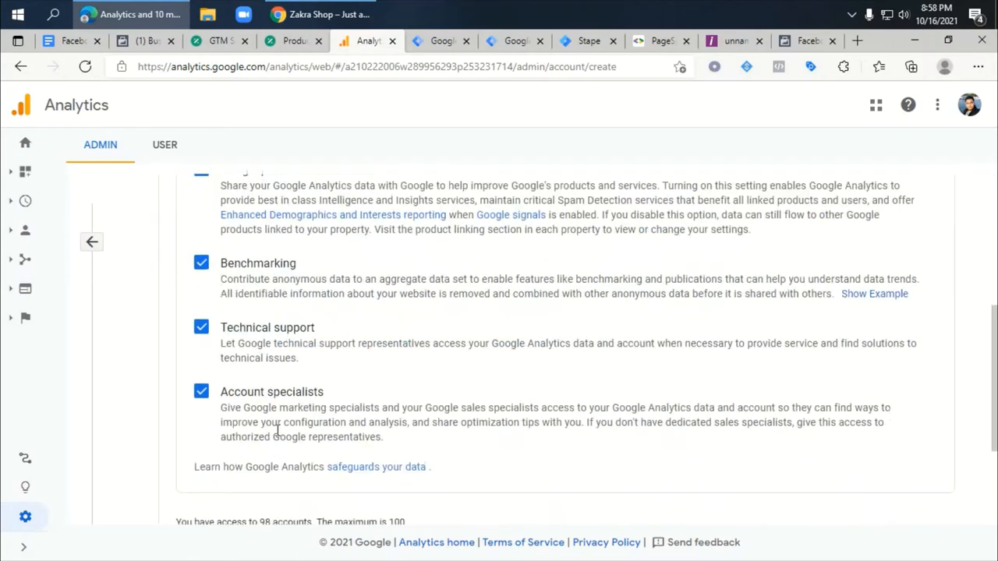
pyautogui.scroll(-2, 234, 405)
pyautogui.click(216, 393)
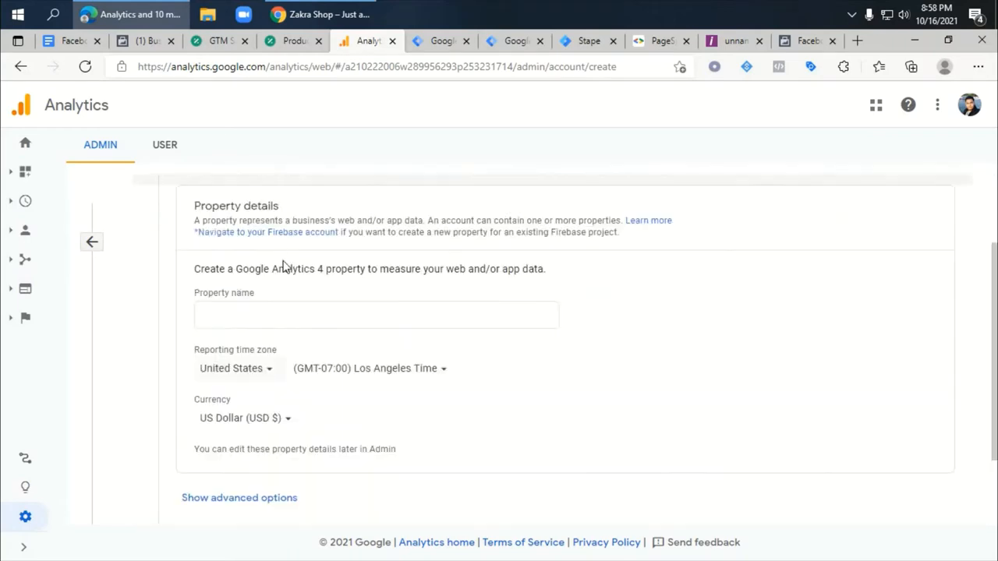
# - Name the property "BrightArif - WEB" and set its reporting time zone to Bangladesh
pyautogui.click(236, 316)
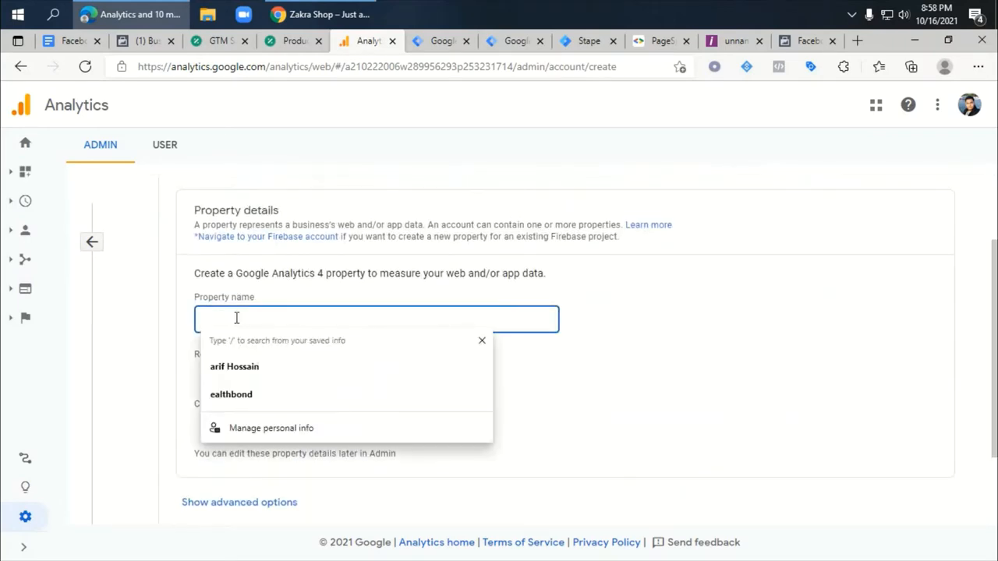
pyautogui.hotkey('ctrl', 'v')
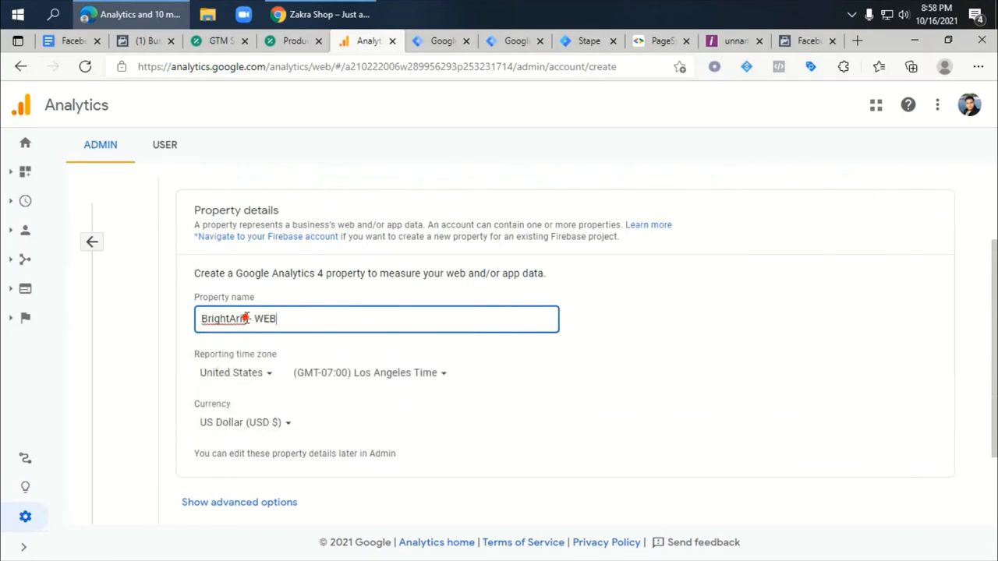
pyautogui.moveTo(245, 318); pyautogui.dragTo(288, 322)
pyautogui.click(290, 322)
pyautogui.click(258, 375)
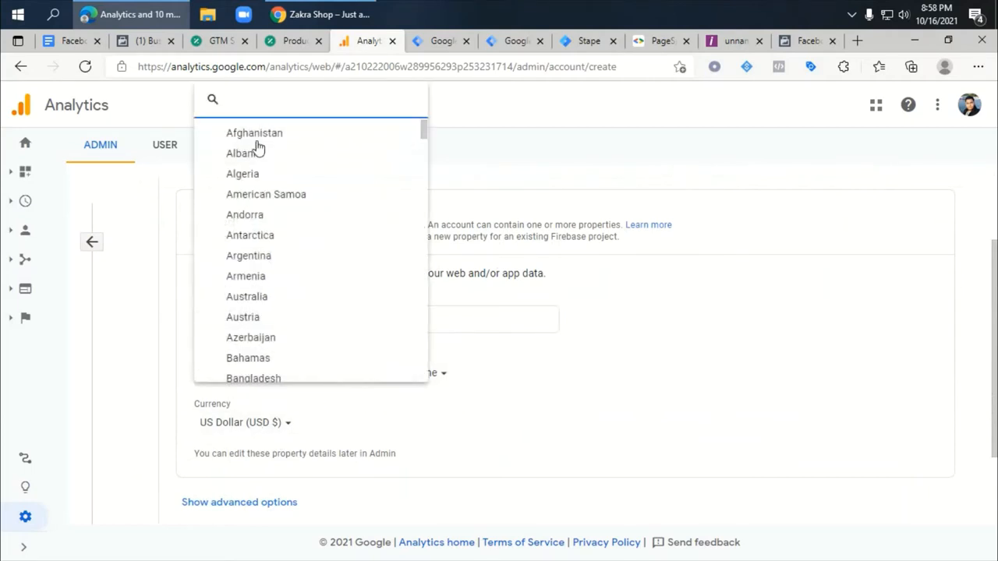
pyautogui.scroll(-3, 265, 296)
pyautogui.click(257, 261)
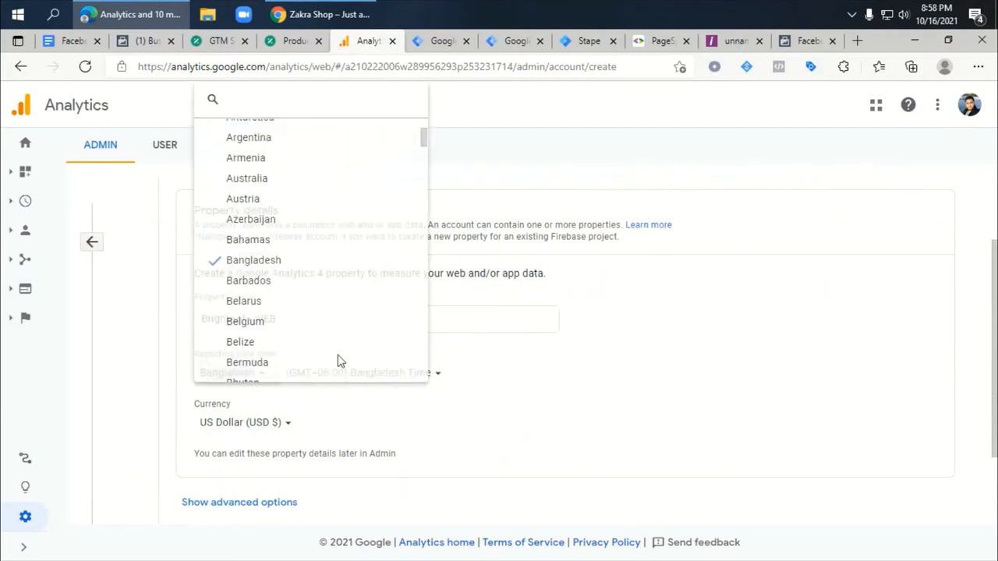
# - Enable Universal Analytics property creation in the advanced options and choose to create a Universal Analytics property only
pyautogui.scroll(-3, 280, 420)
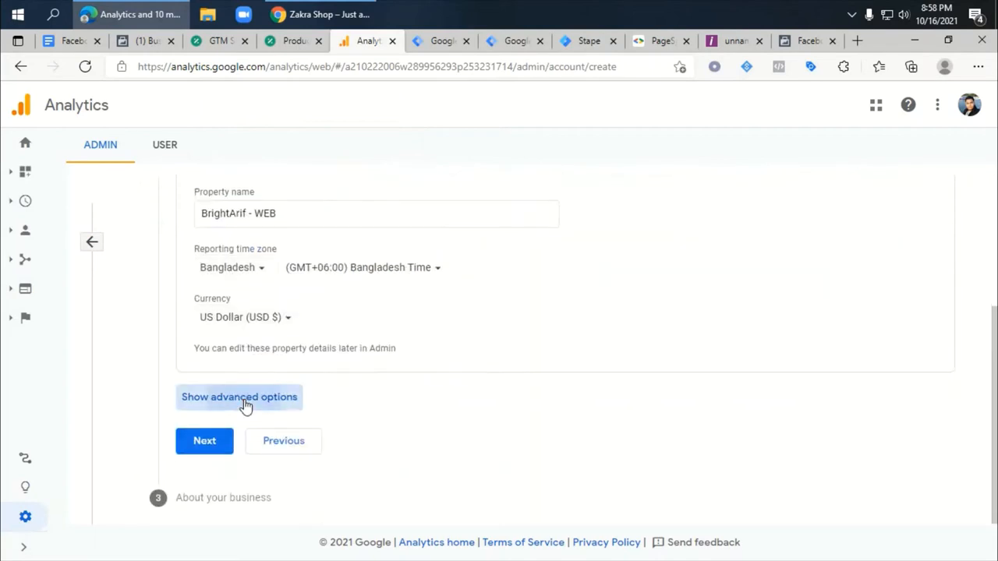
pyautogui.click(239, 401)
pyautogui.scroll(-2, 447, 376)
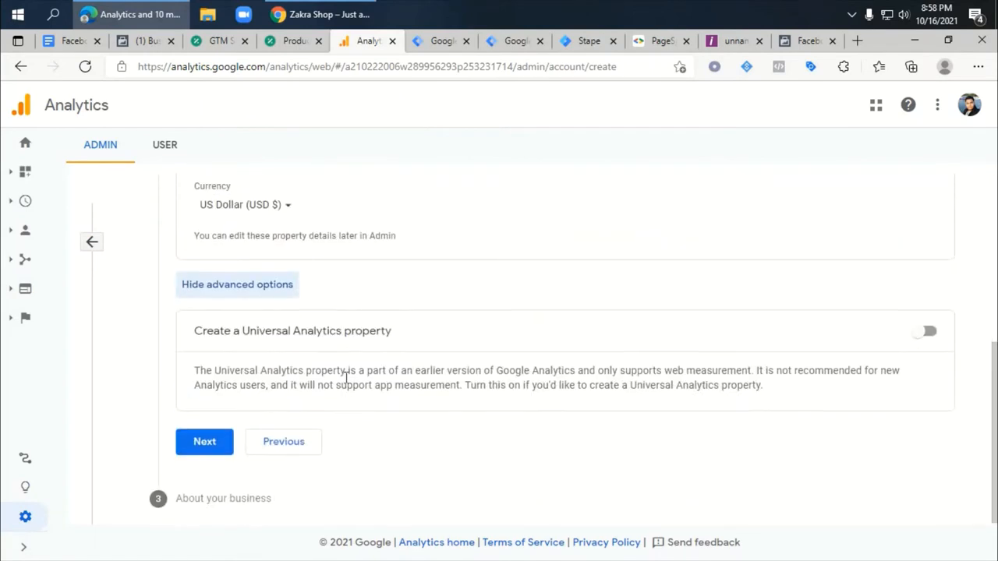
pyautogui.click(929, 332)
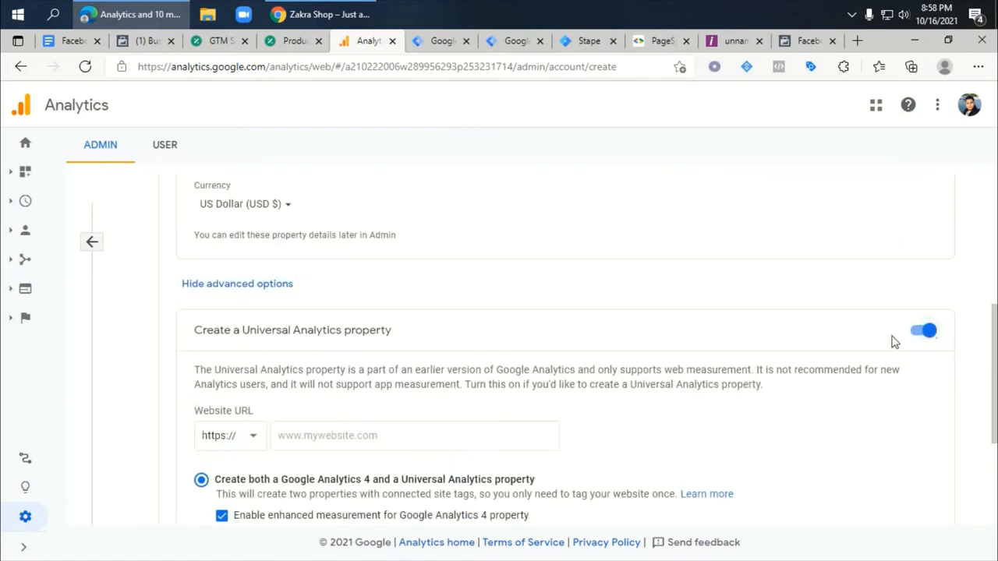
pyautogui.scroll(-2, 339, 386)
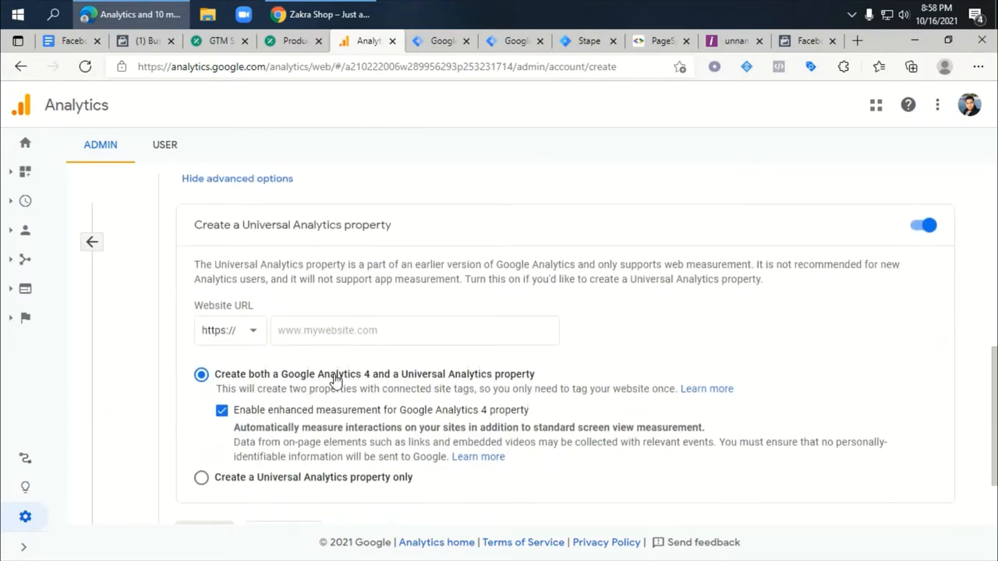
pyautogui.click(202, 478)
# - Enter brightarif.pw, copied from the WordPress site's address, as the property's website URL and continue to the business details
pyautogui.click(317, 329)
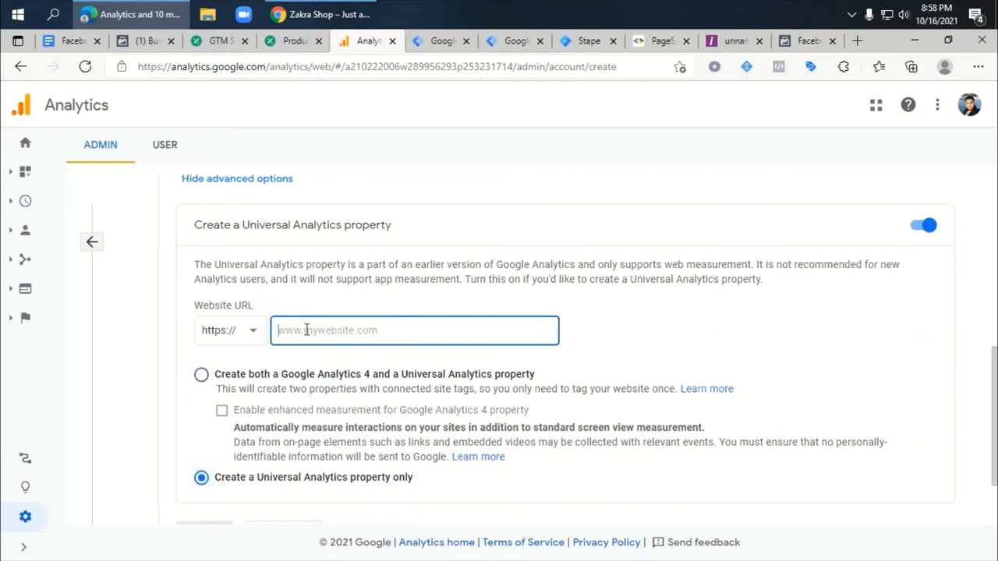
pyautogui.click(220, 41)
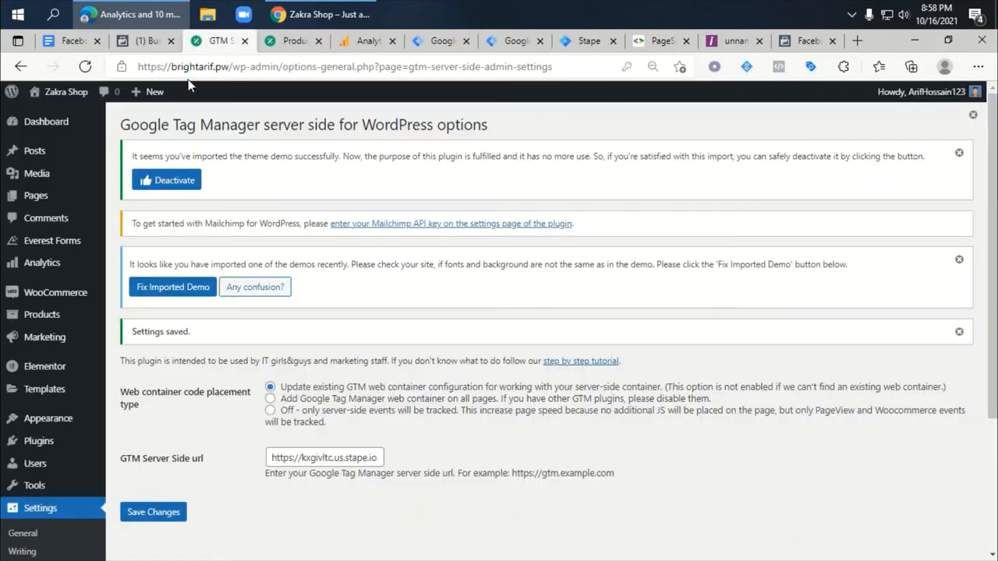
pyautogui.moveTo(229, 66); pyautogui.dragTo(174, 69)
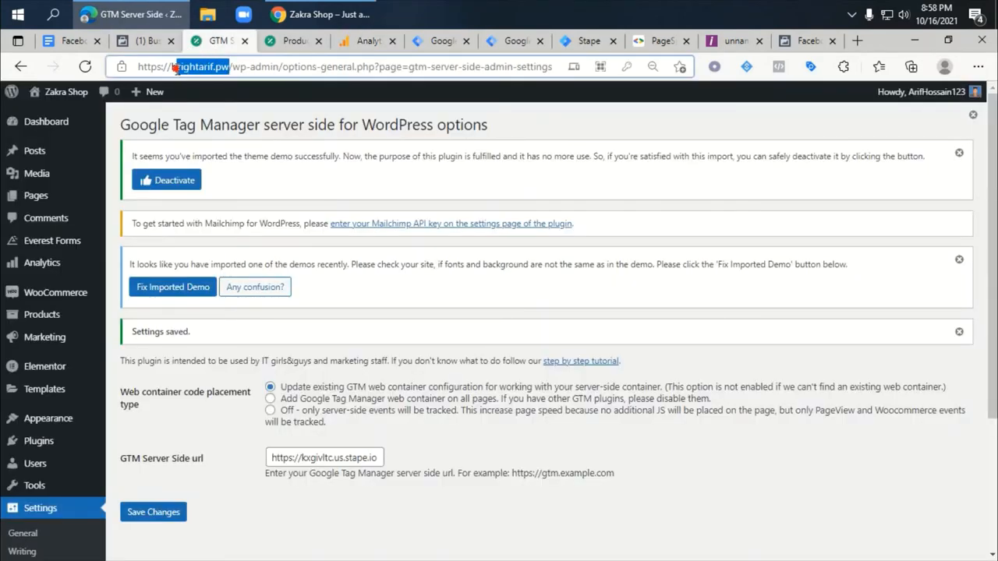
pyautogui.hotkey('ctrl', 'c')
pyautogui.click(364, 41)
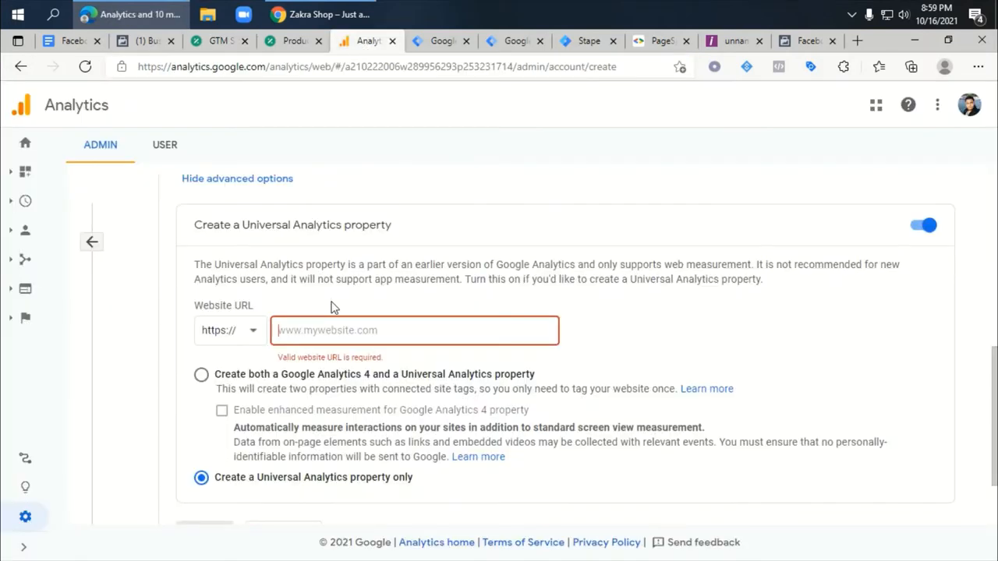
pyautogui.hotkey('ctrl', 'v')
pyautogui.scroll(-2, 233, 471)
pyautogui.click(195, 445)
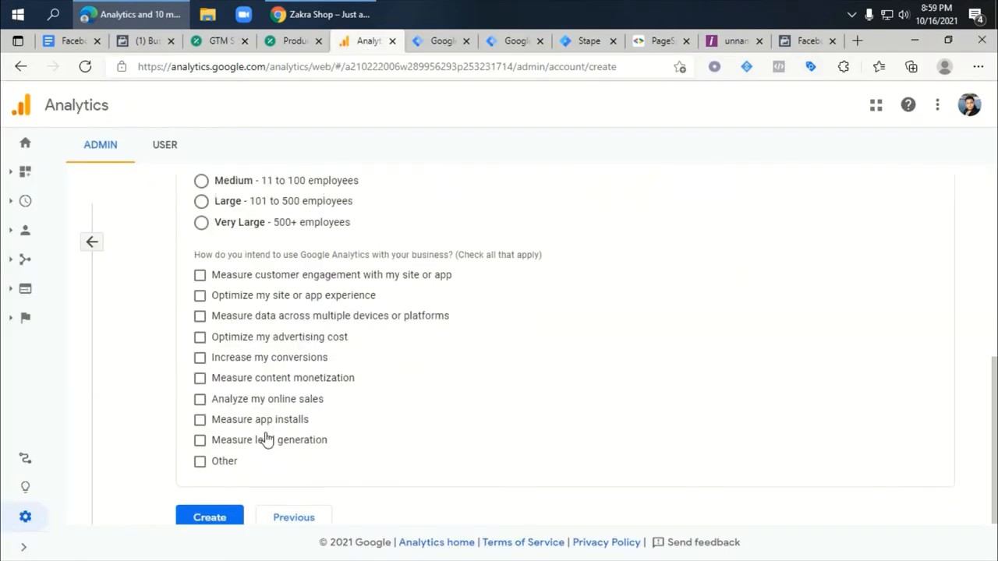
# - Set the industry category to Shopping and the business size to Large (101 to 500 employees)
pyautogui.scroll(2, 240, 297)
pyautogui.scroll(1, 236, 255)
pyautogui.click(232, 241)
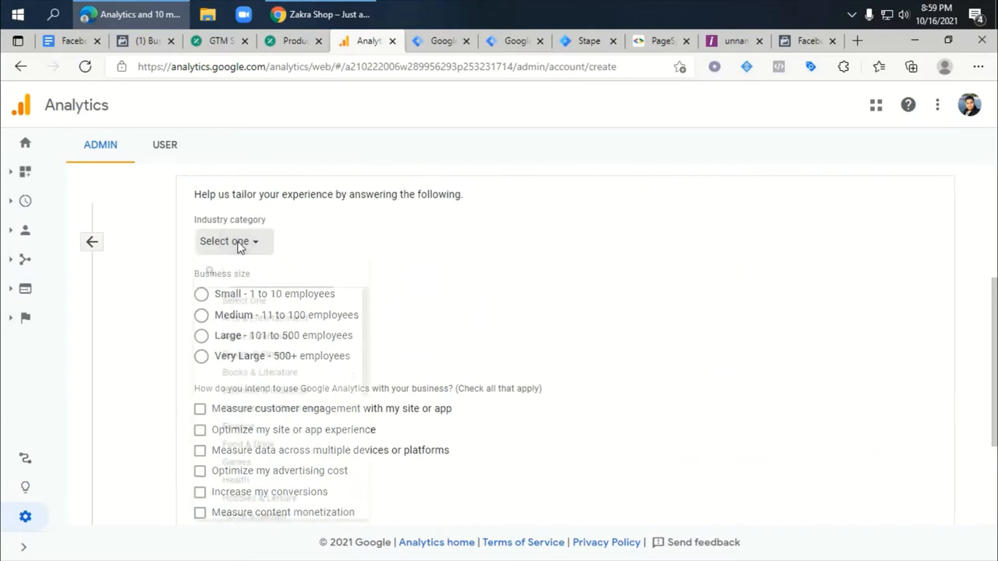
pyautogui.write('s')
pyautogui.scroll(-3, 269, 363)
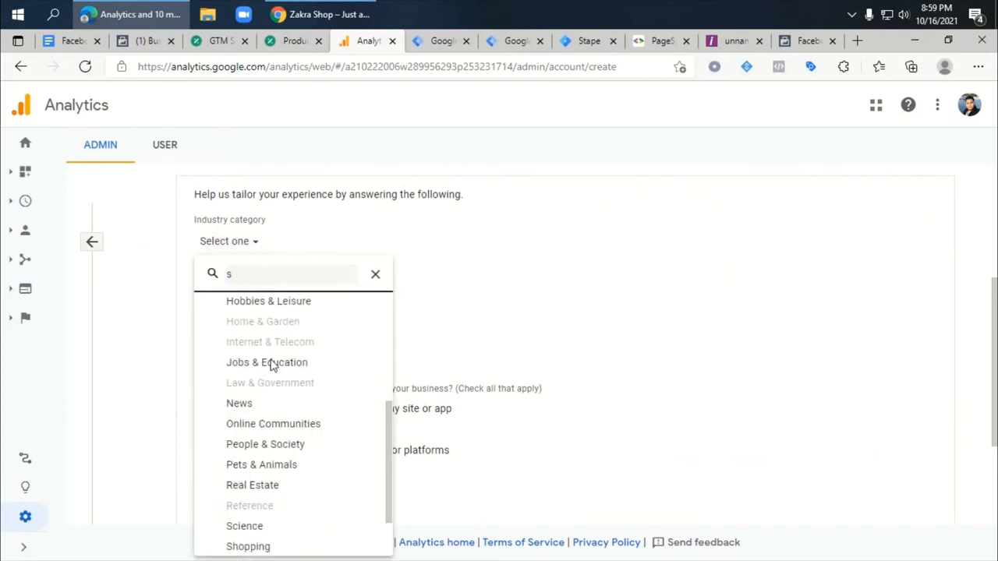
pyautogui.click(278, 546)
pyautogui.click(234, 336)
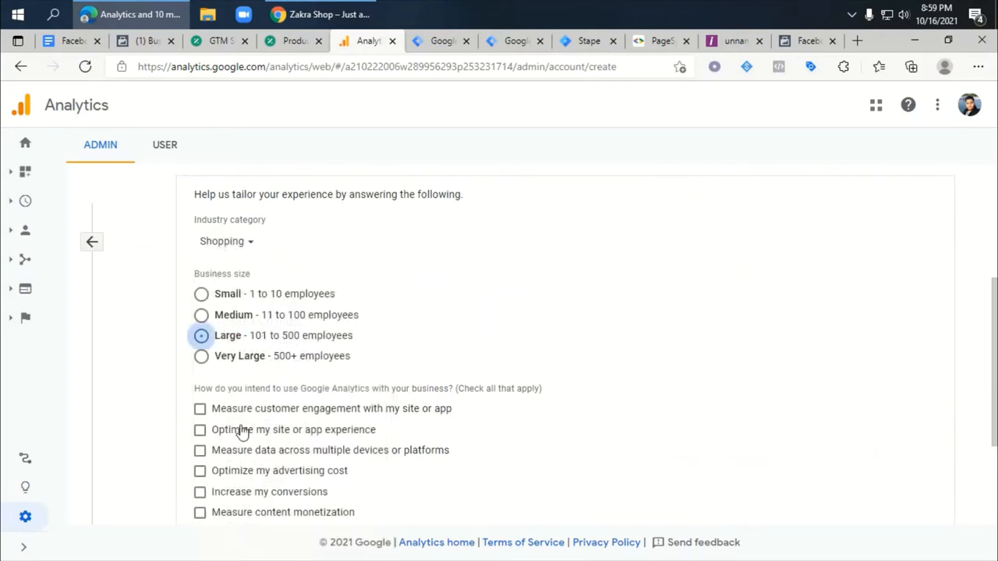
# - Select customer engagement, site experience, multiple devices, advertising cost, content monetization and app installs as intended uses, and create the account
pyautogui.click(233, 409)
pyautogui.click(232, 429)
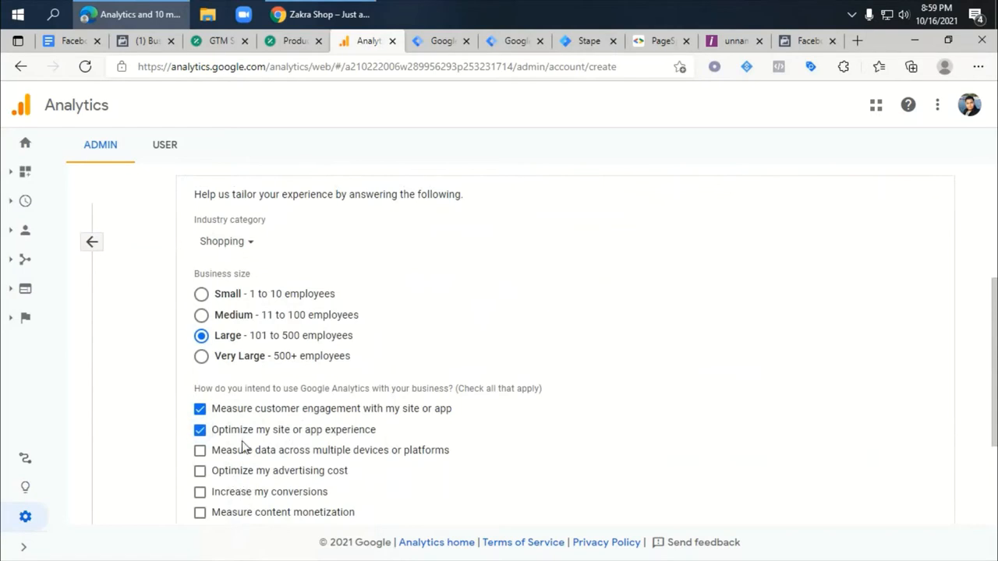
pyautogui.click(233, 470)
pyautogui.scroll(-2, 242, 461)
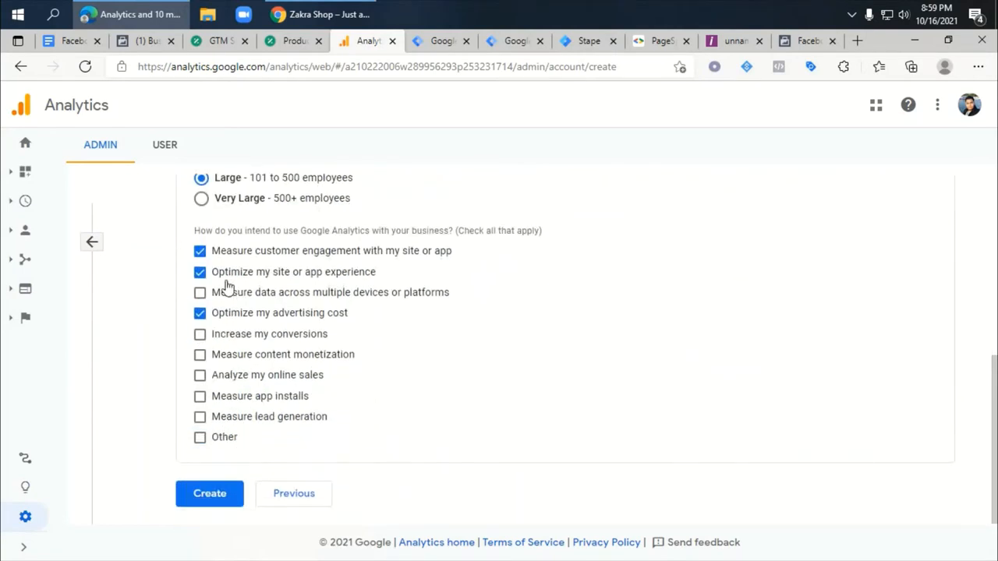
pyautogui.click(219, 292)
pyautogui.click(219, 356)
pyautogui.click(217, 396)
pyautogui.click(233, 490)
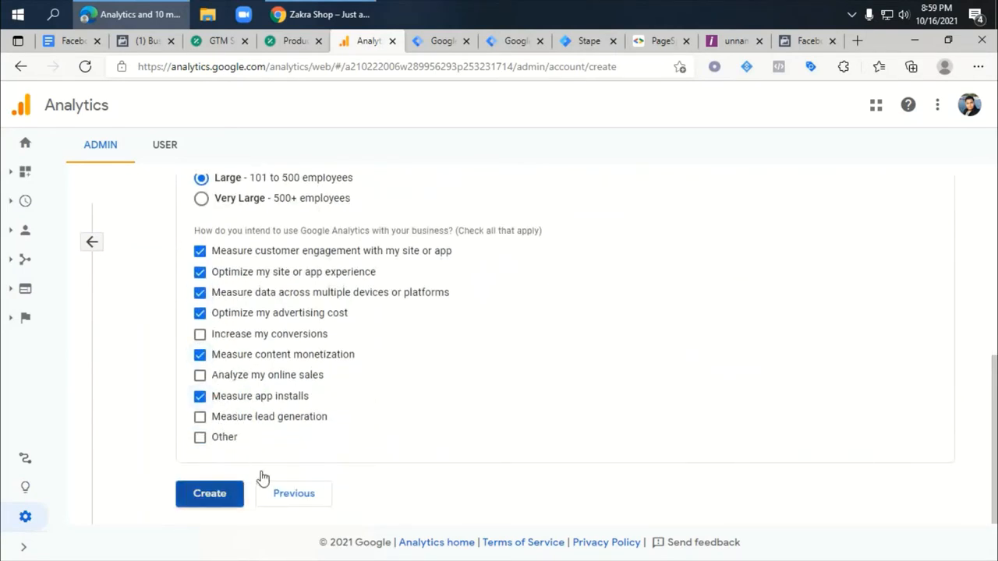
# - Accept the GDPR Data Processing Terms and the Measurement Controller-Controller Data Protection Terms to finish creating the account
pyautogui.click(320, 362)
pyautogui.scroll(-3, 350, 468)
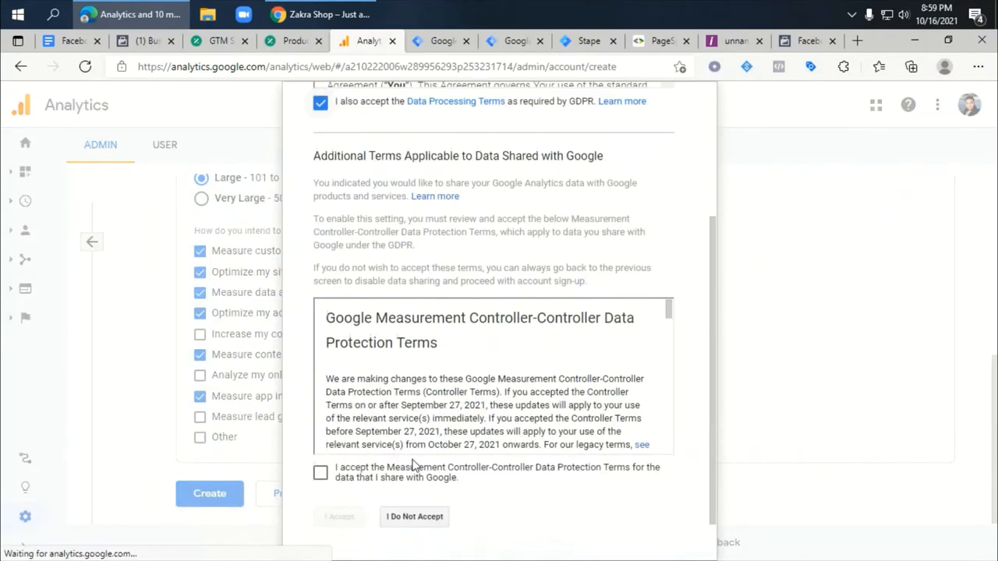
pyautogui.click(319, 471)
pyautogui.click(339, 515)
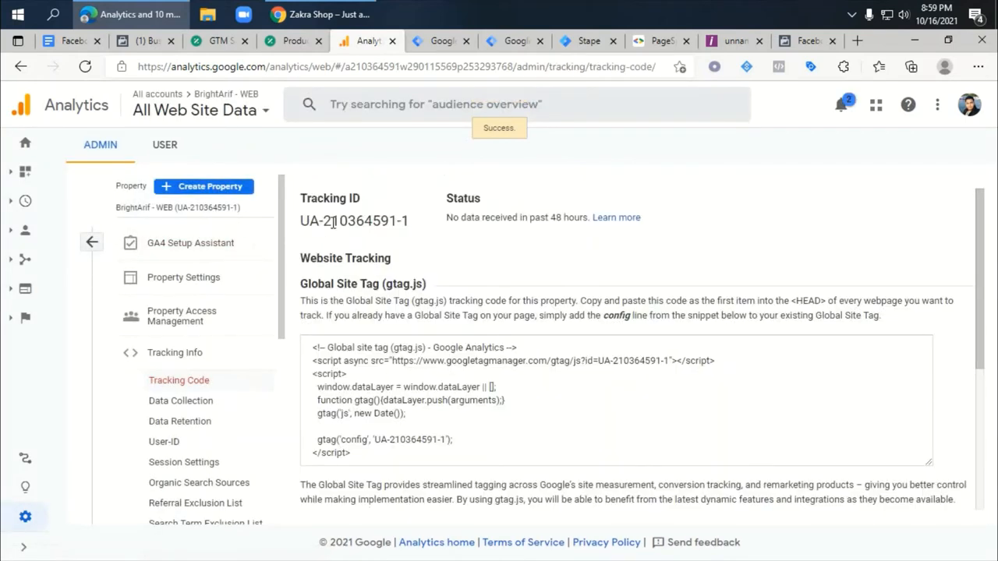
# - Copy the new property's tracking ID and switch to the BrightArif - WEB container in Tag Manager
pyautogui.moveTo(413, 225); pyautogui.dragTo(300, 221)
pyautogui.click(369, 240)
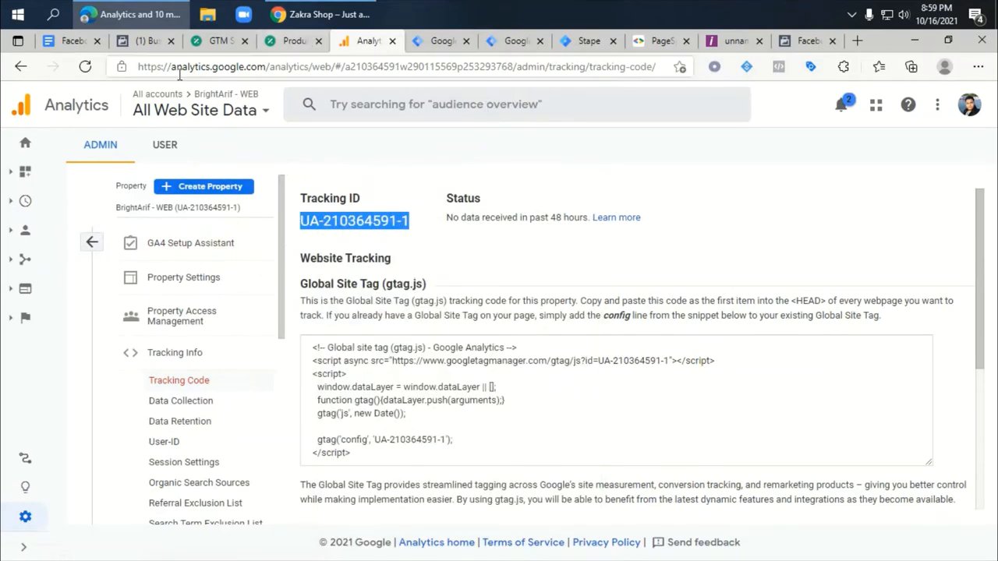
pyautogui.click(450, 40)
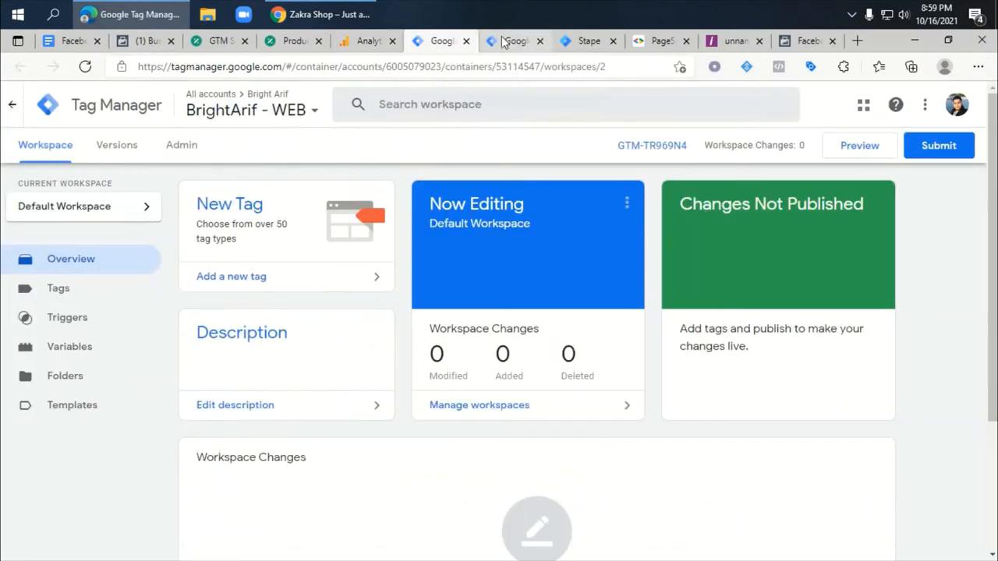
pyautogui.moveTo(483, 41); pyautogui.dragTo(413, 41)
pyautogui.click(526, 42)
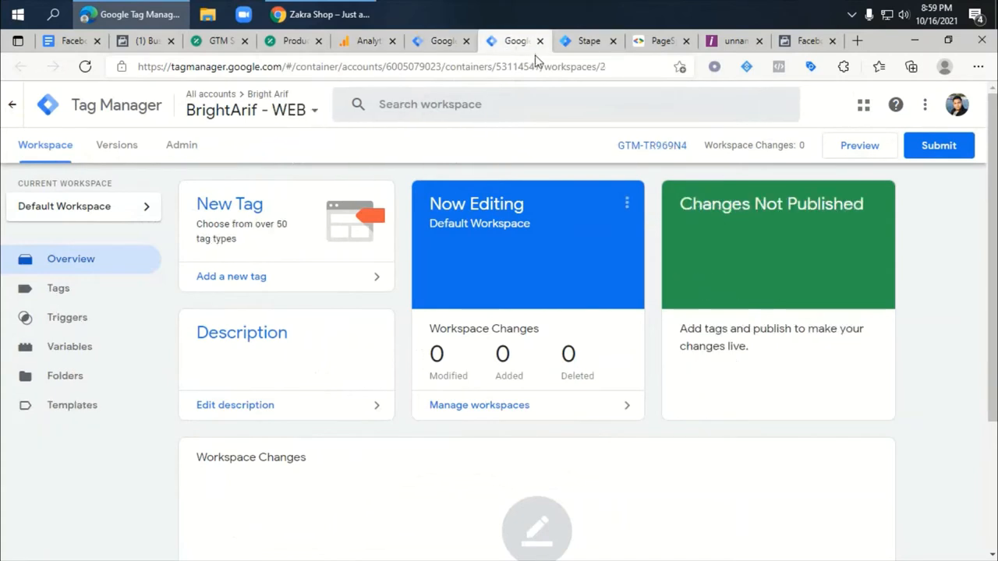
# - Create a new tag named Universal Analytics and choose Google Analytics: Universal Analytics as its tag type
pyautogui.click(62, 291)
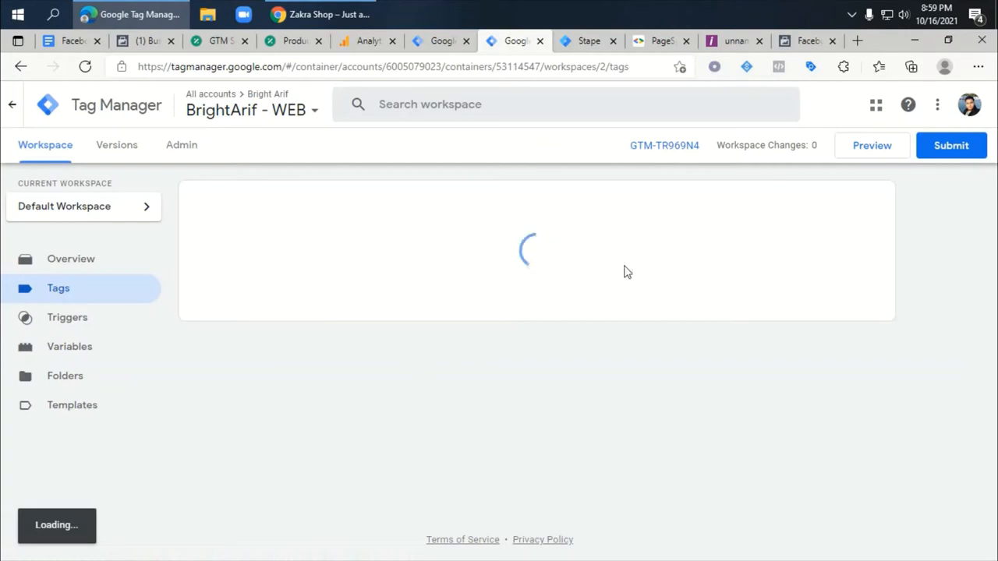
pyautogui.click(850, 205)
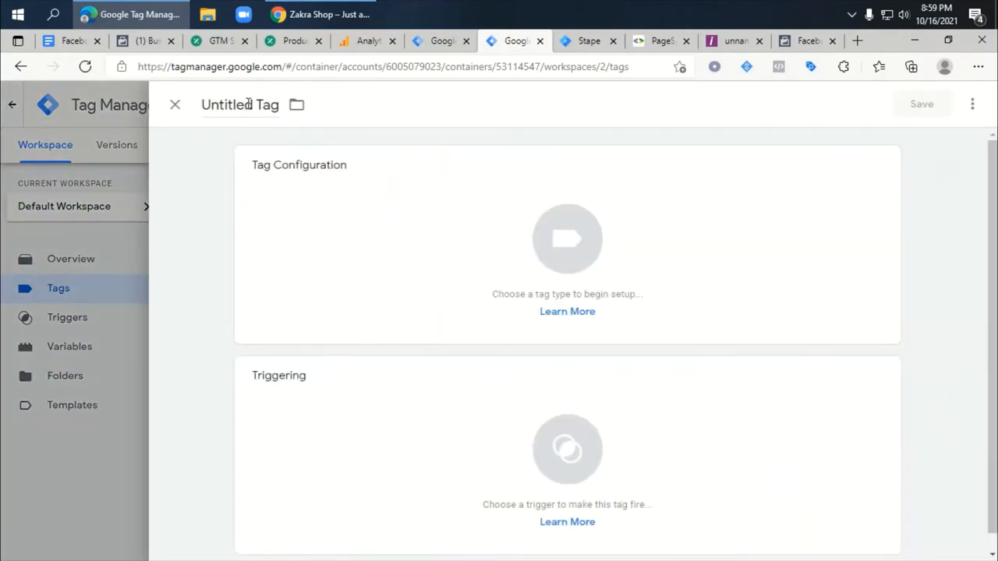
pyautogui.click(247, 105)
pyautogui.hotkey('ctrl', 'v')
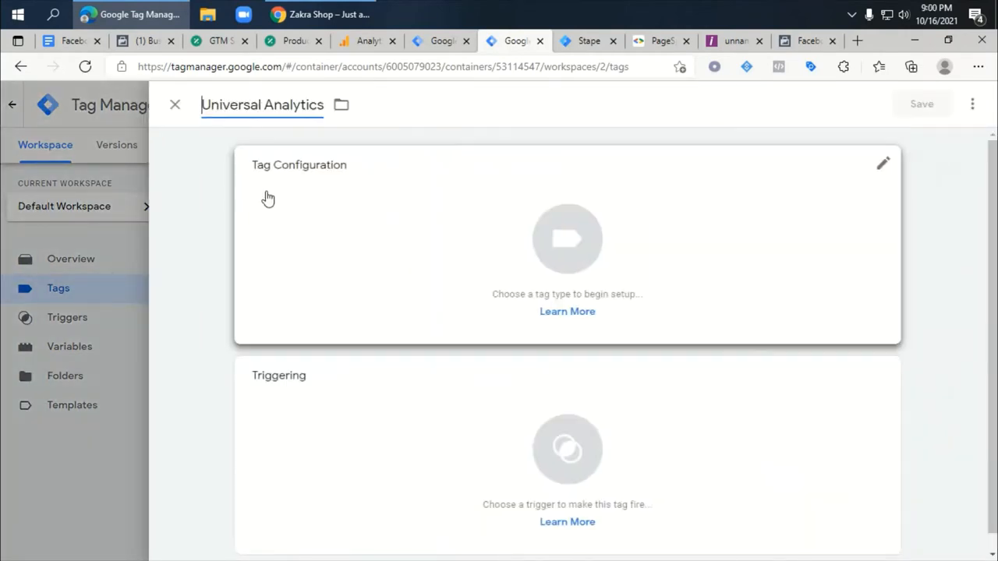
pyautogui.click(339, 105)
pyautogui.click(341, 273)
pyautogui.click(348, 240)
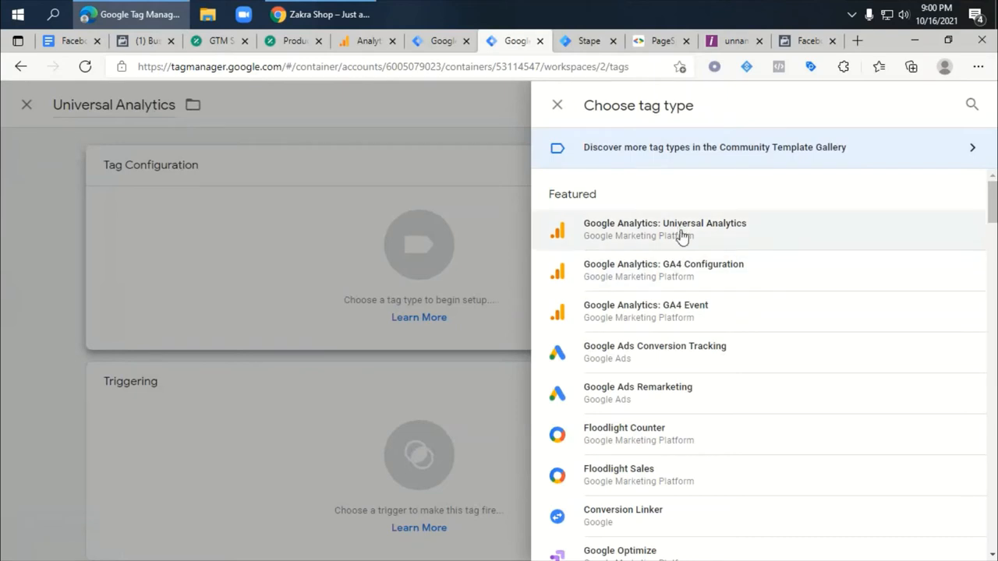
pyautogui.click(681, 237)
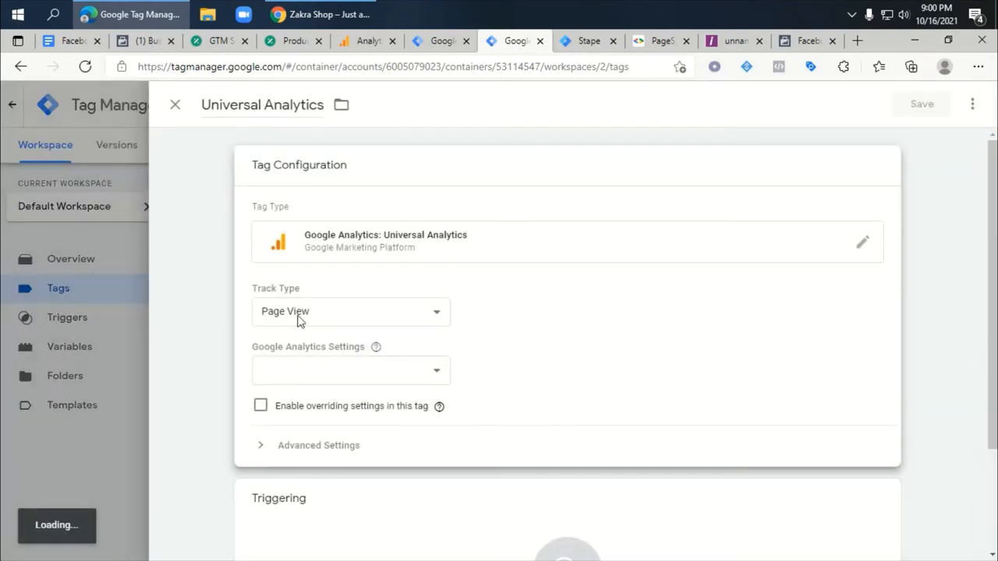
# - Create a new Google Analytics Settings variable for the tag and enter the copied Universal Analytics tracking ID
pyautogui.click(370, 377)
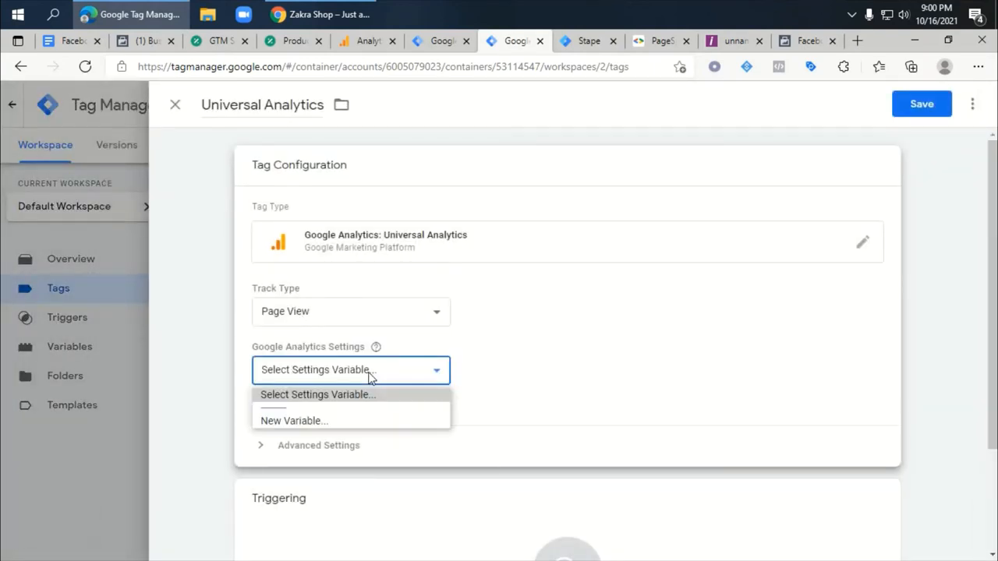
pyautogui.click(326, 422)
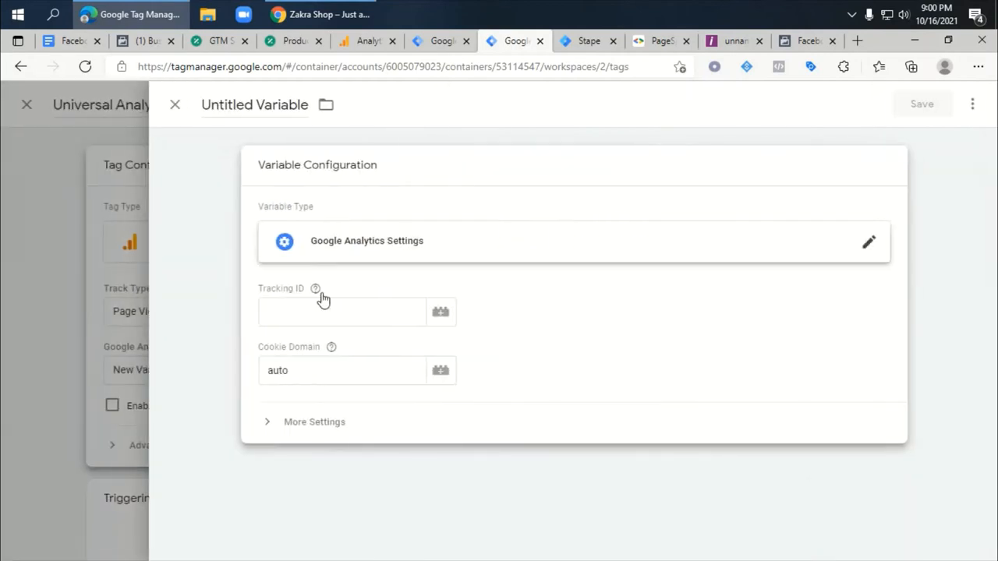
pyautogui.click(299, 314)
pyautogui.press('super+v')
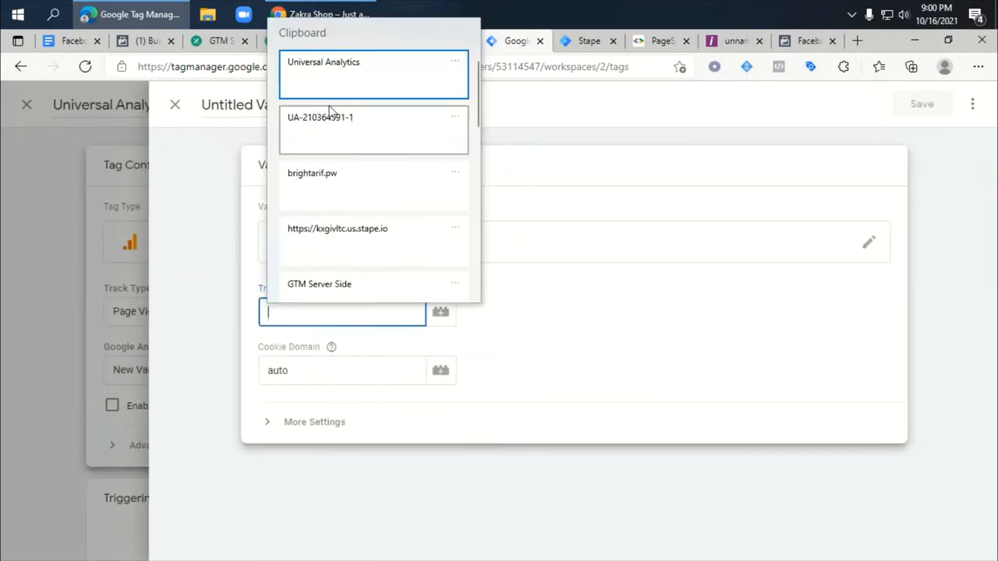
pyautogui.click(332, 131)
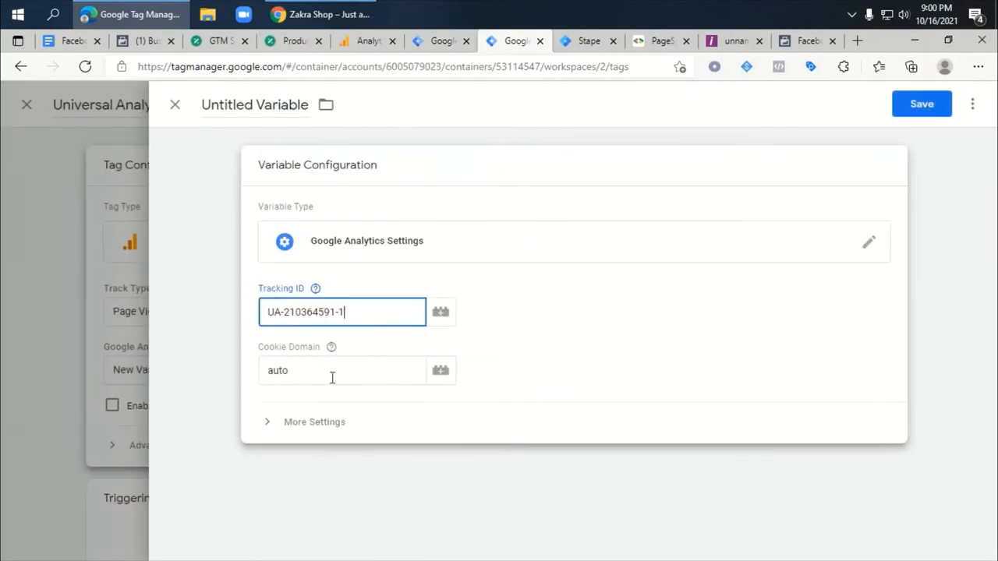
# - Enable Enhanced Ecommerce Features with the data layer in the settings variable's additional settings
pyautogui.click(280, 424)
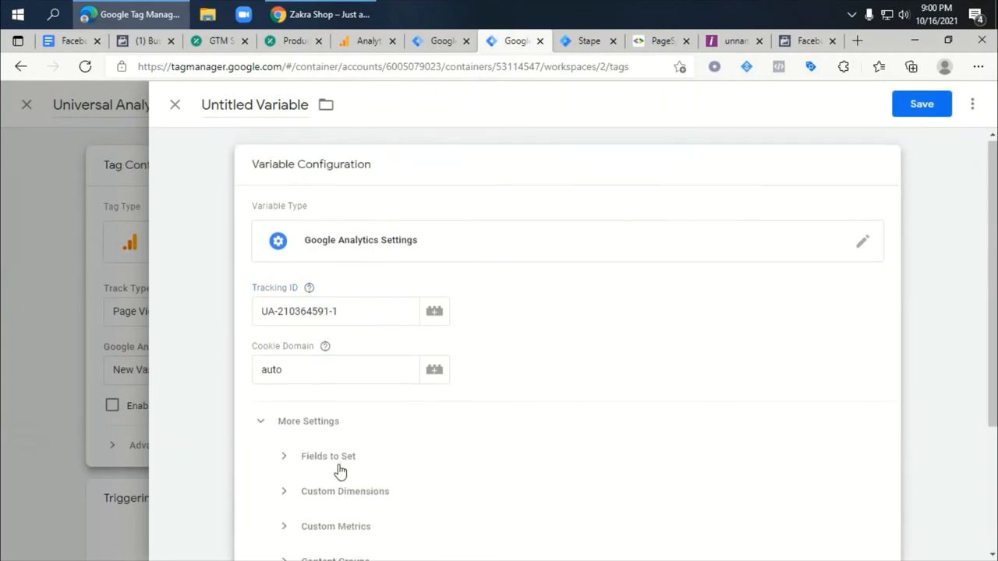
pyautogui.scroll(-3, 340, 470)
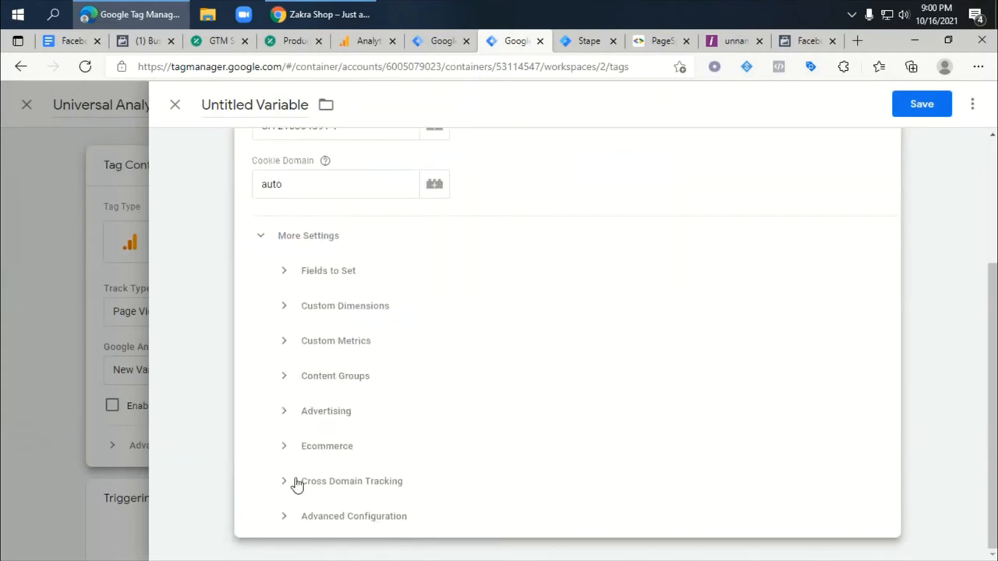
pyautogui.click(290, 448)
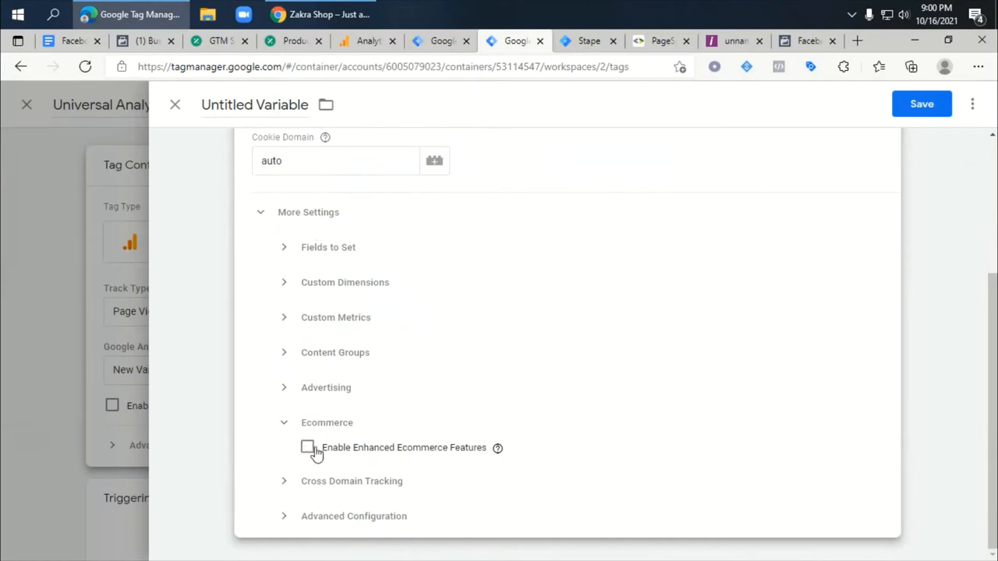
pyautogui.click(308, 448)
pyautogui.click(330, 468)
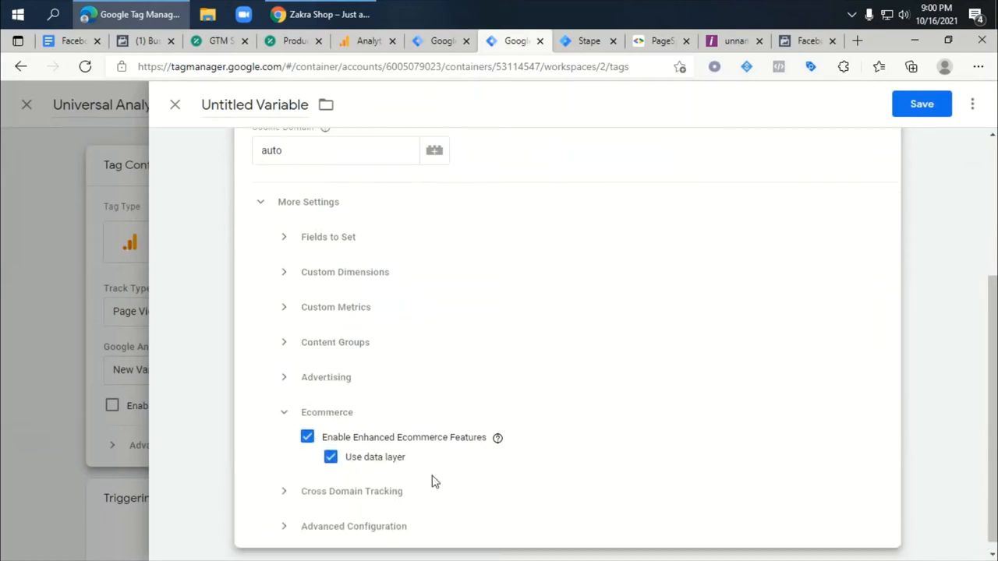
pyautogui.click(282, 517)
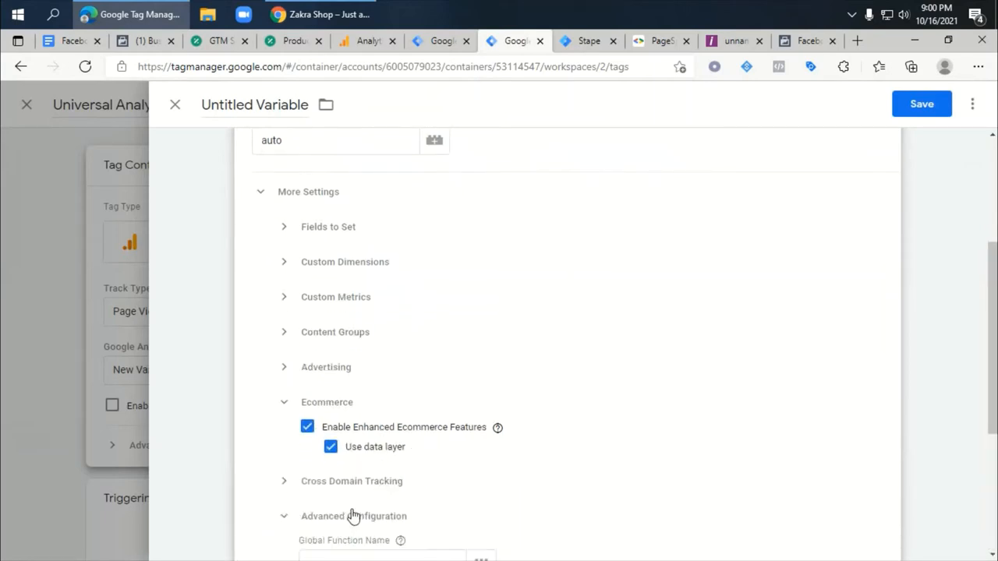
pyautogui.scroll(-3, 382, 478)
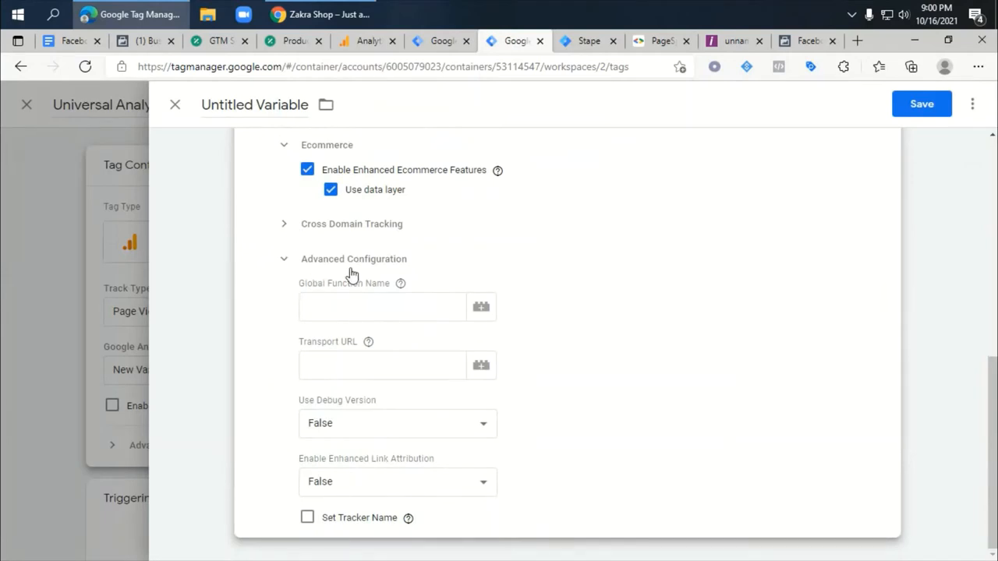
pyautogui.click(326, 365)
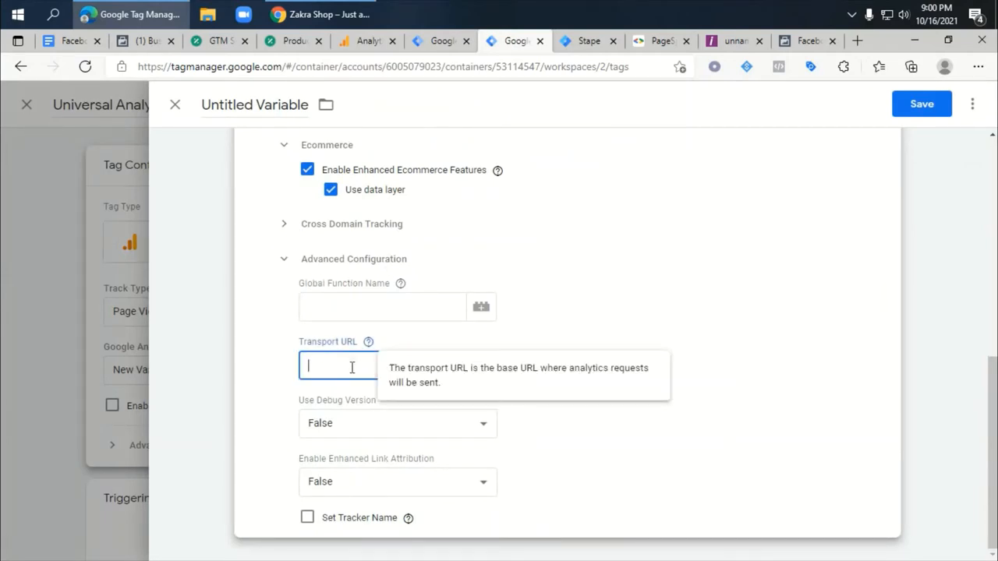
pyautogui.click(583, 45)
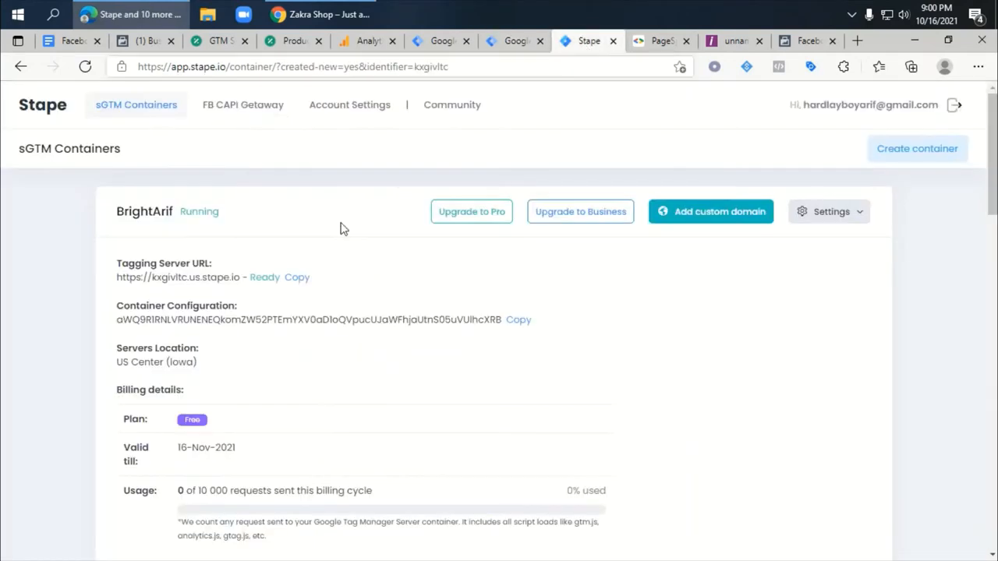
pyautogui.click(288, 280)
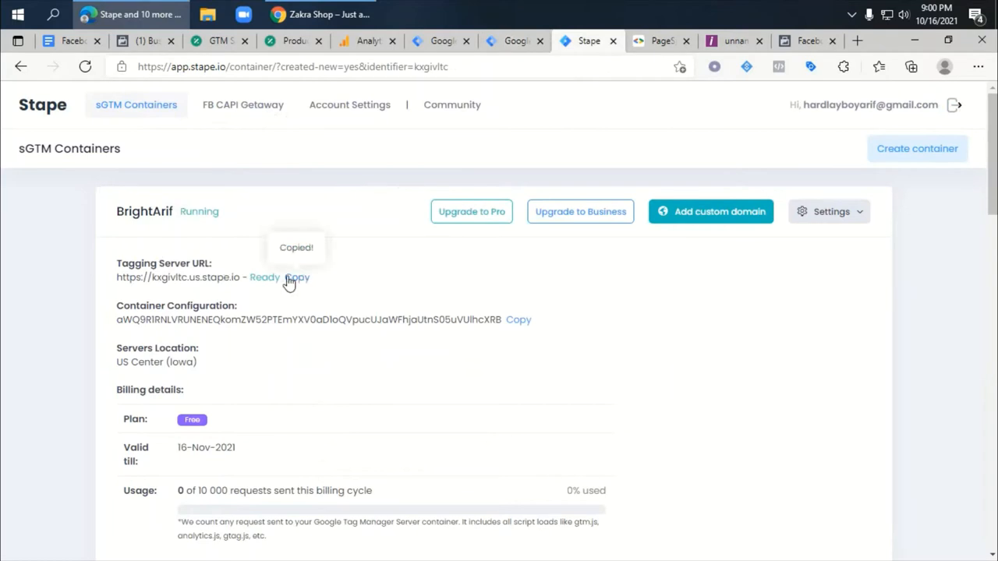
pyautogui.click(510, 40)
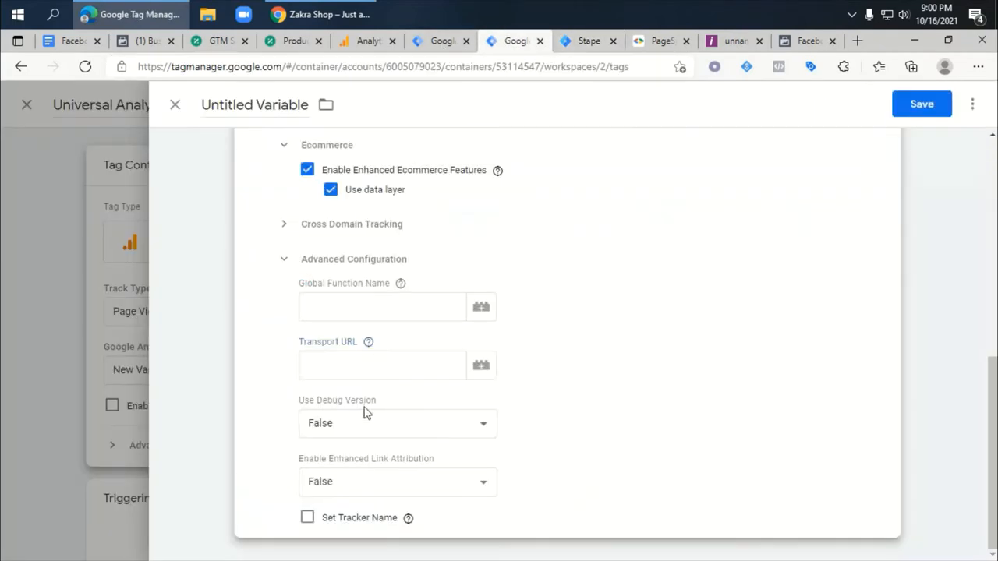
pyautogui.click(337, 367)
pyautogui.hotkey('ctrl', 'v')
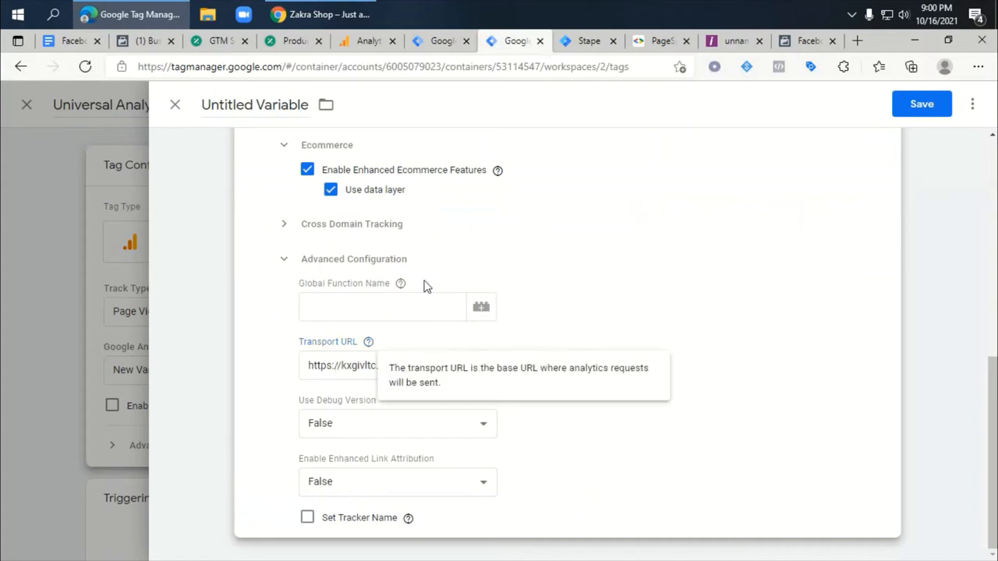
# - Name the settings variable UA - ID, review its ecommerce and advanced configuration, and save it
pyautogui.scroll(6, 514, 211)
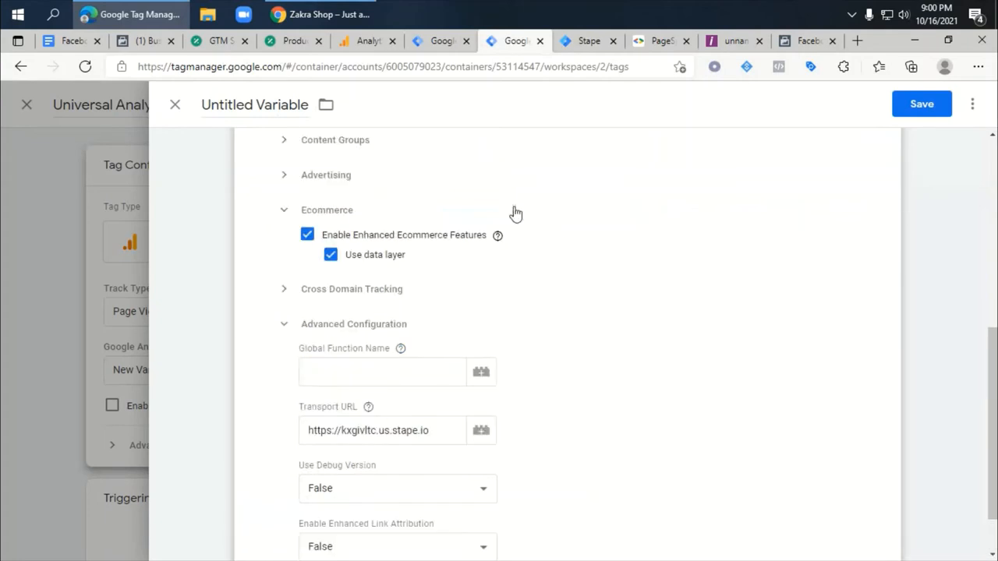
pyautogui.scroll(1, 366, 218)
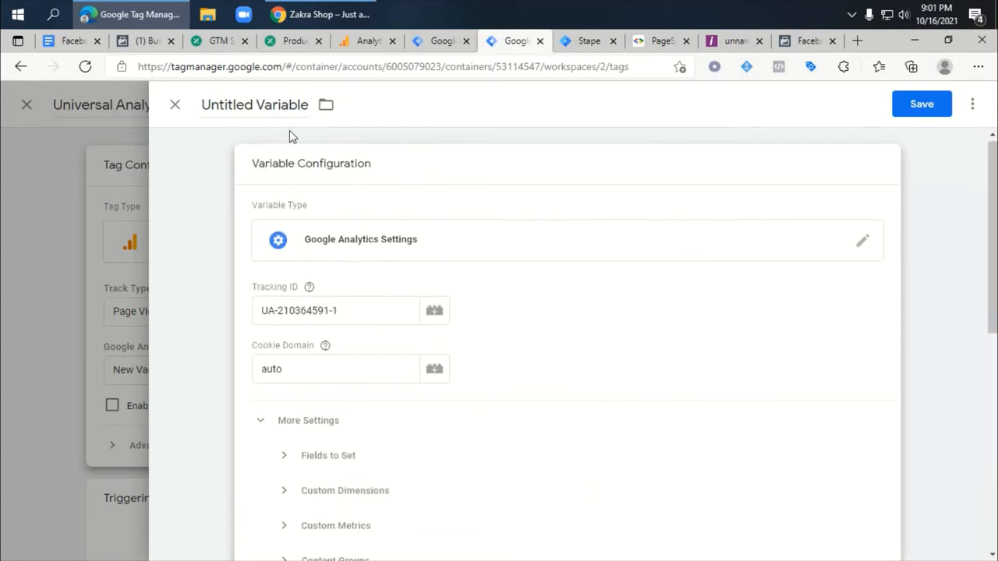
pyautogui.click(273, 103)
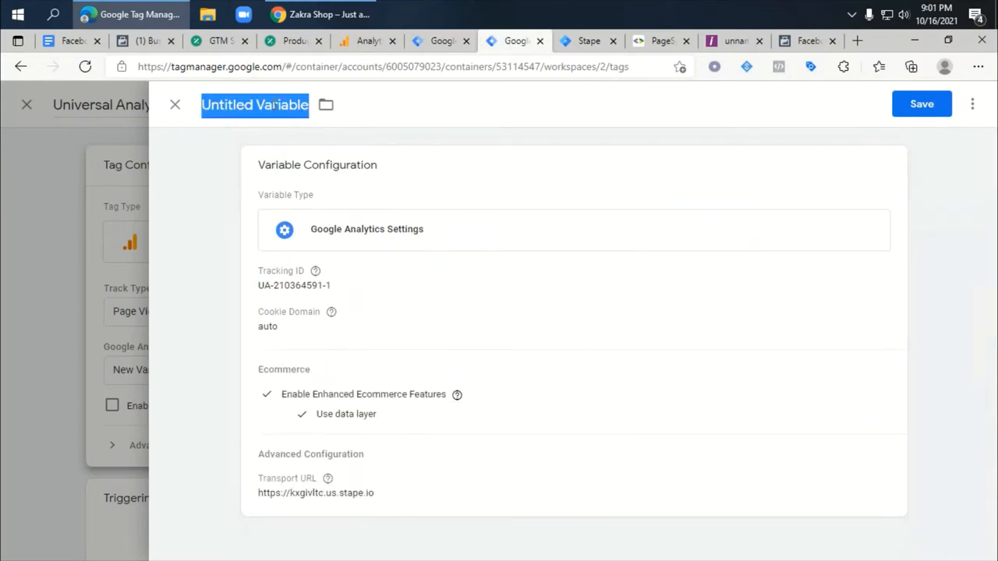
pyautogui.write('UA - ID')
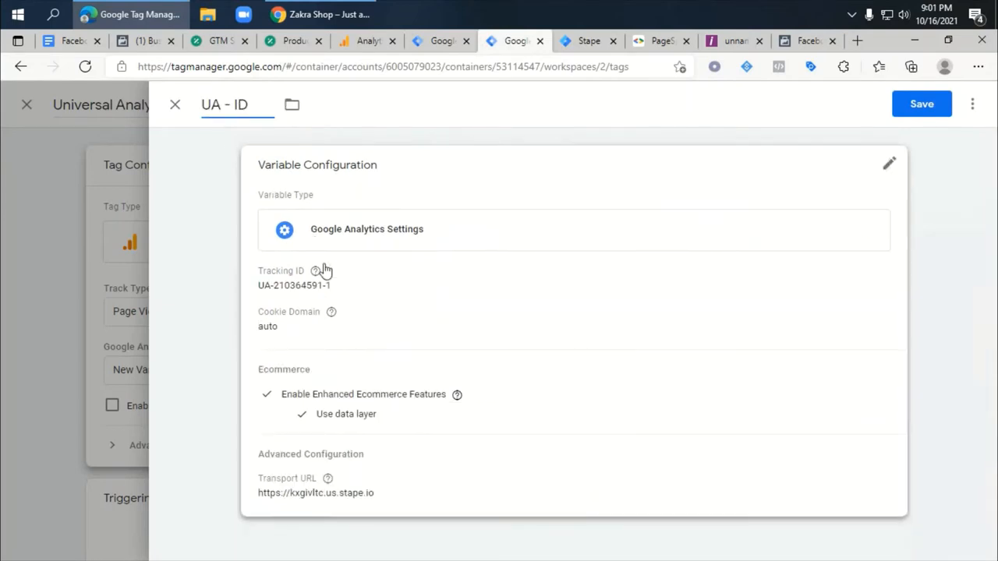
pyautogui.click(367, 239)
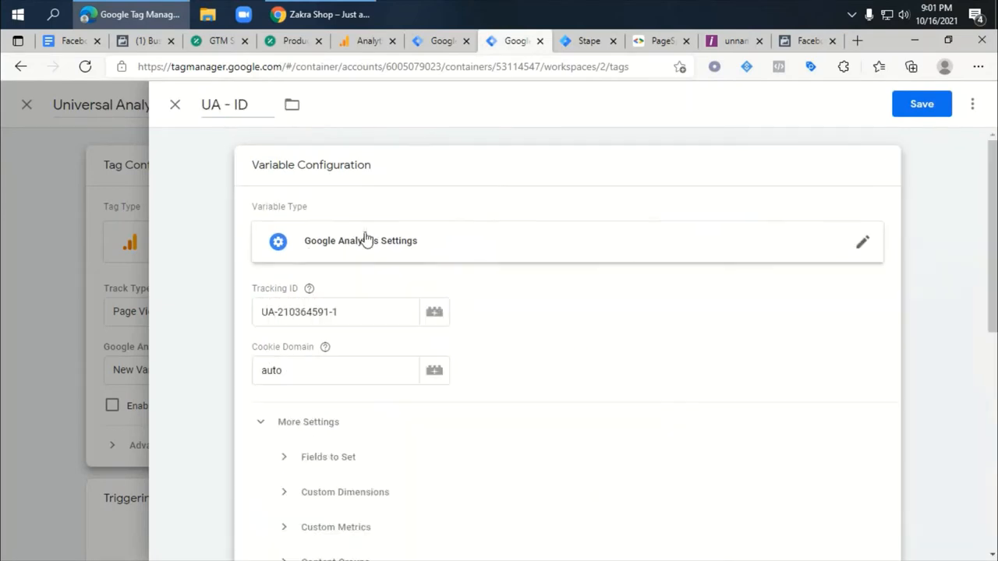
pyautogui.click(365, 313)
pyautogui.scroll(-4, 304, 370)
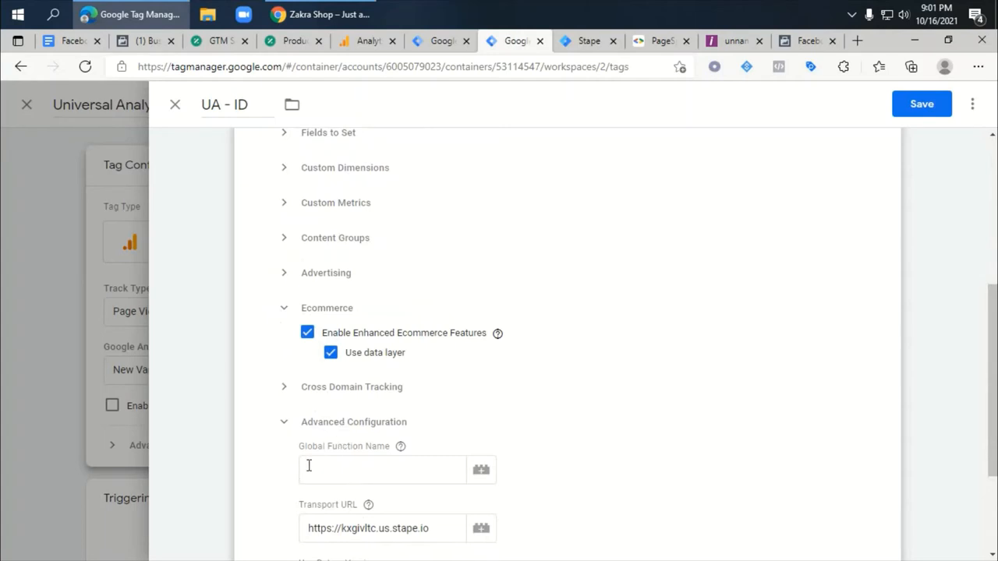
pyautogui.scroll(-2, 365, 427)
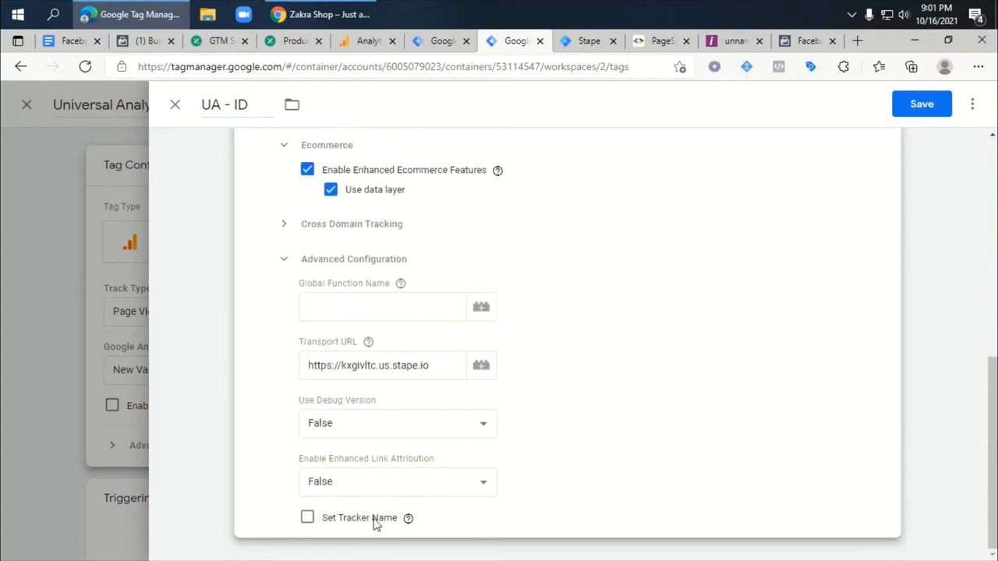
pyautogui.click(907, 109)
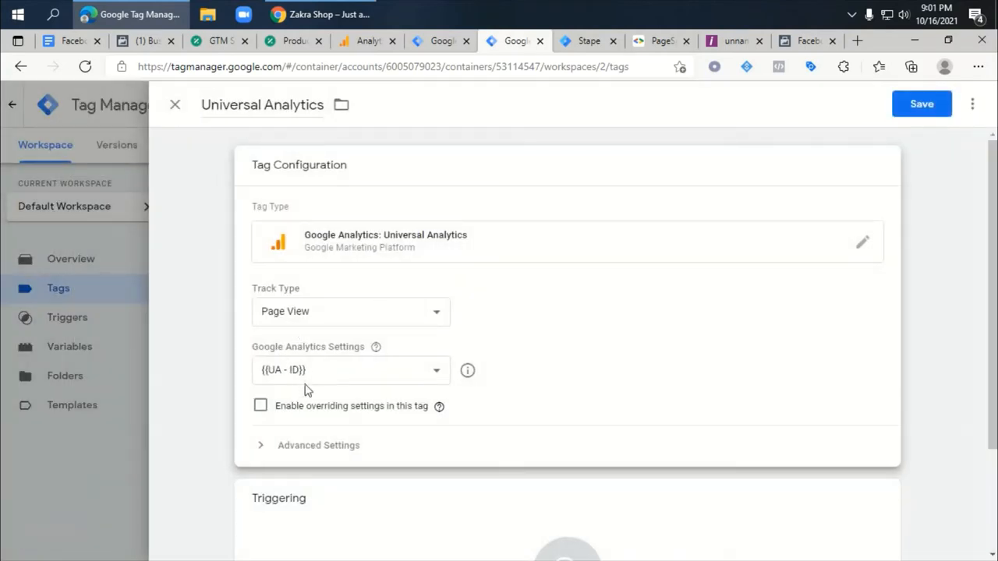
# - Set the Universal Analytics tag to fire on the All Pages trigger and save the tag
pyautogui.scroll(-2, 341, 445)
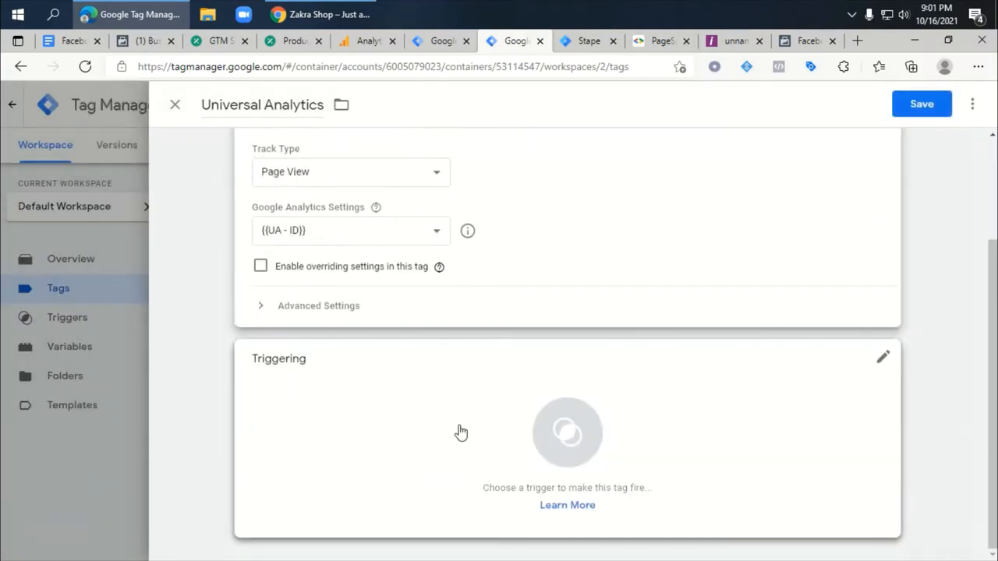
pyautogui.click(459, 432)
pyautogui.click(223, 175)
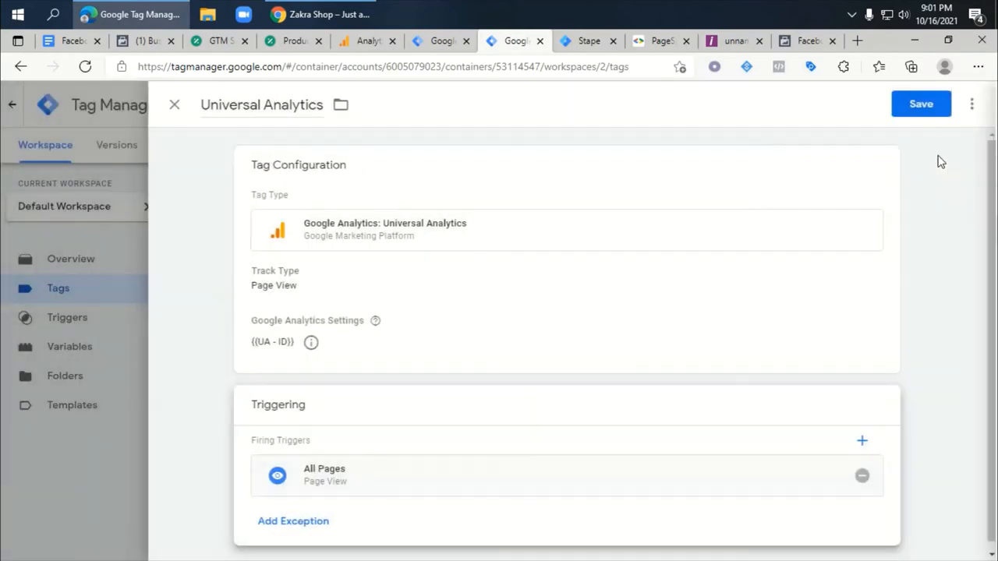
pyautogui.click(923, 113)
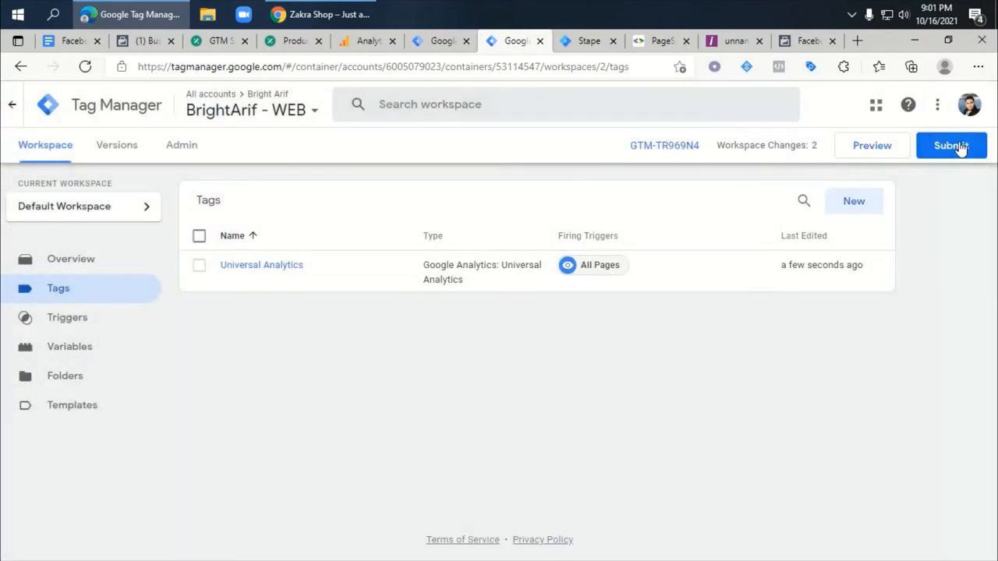
# - Publish the web container's workspace changes as a new version named ua
pyautogui.click(954, 147)
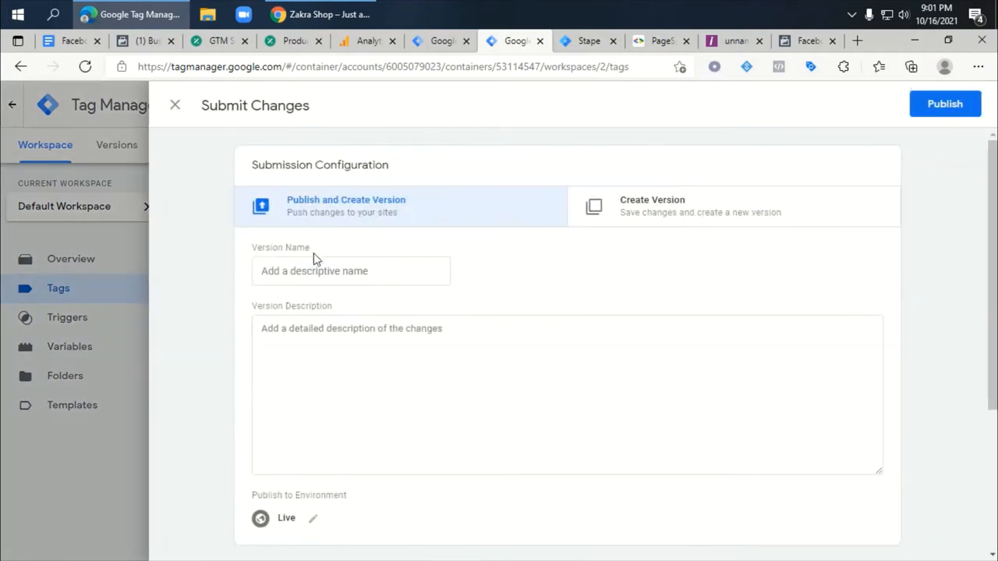
pyautogui.click(290, 272)
pyautogui.write('ua')
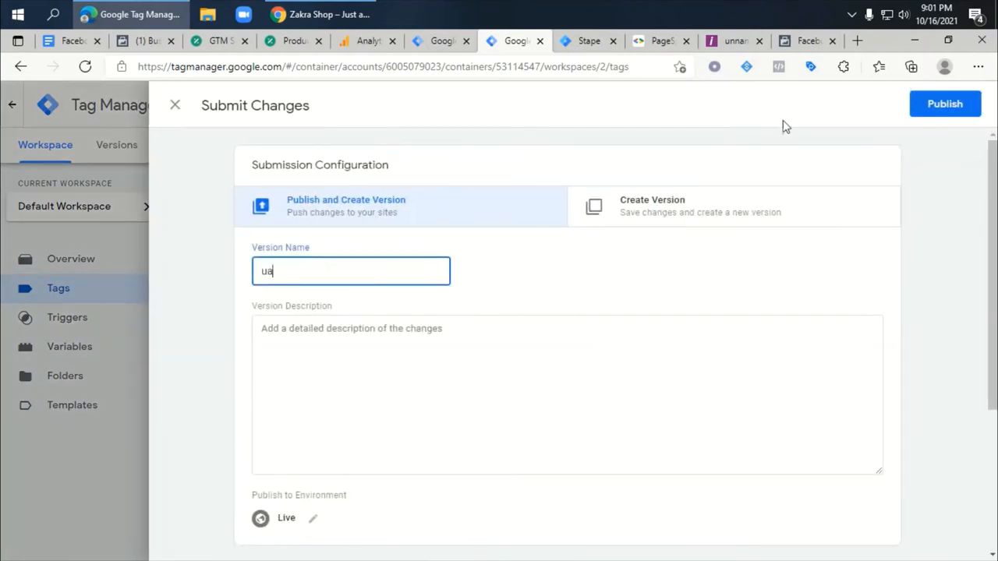
pyautogui.click(927, 115)
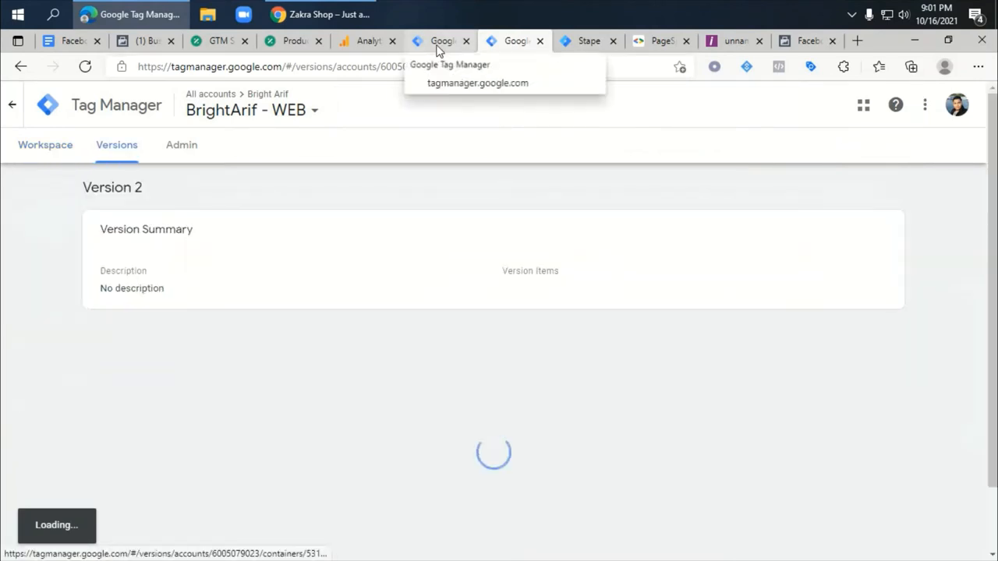
# - Publish a new version of the server container, also named ua
pyautogui.click(429, 40)
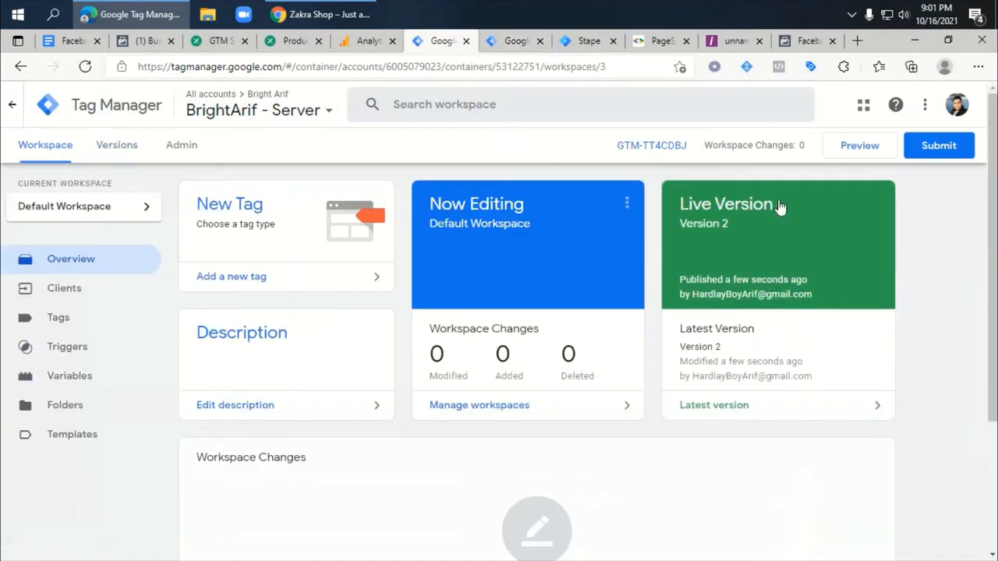
pyautogui.click(946, 154)
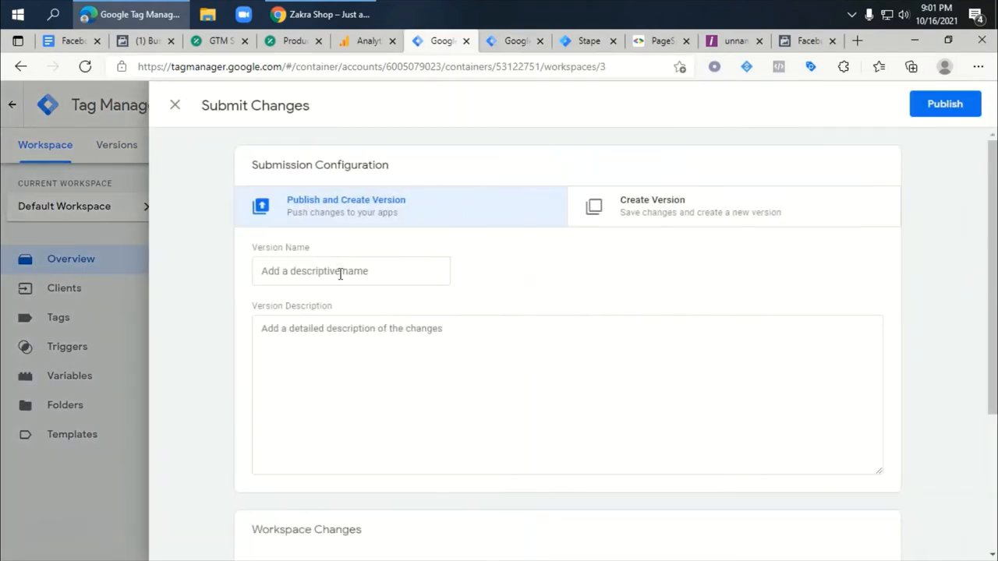
pyautogui.click(340, 272)
pyautogui.write('v4')
pyautogui.click(930, 103)
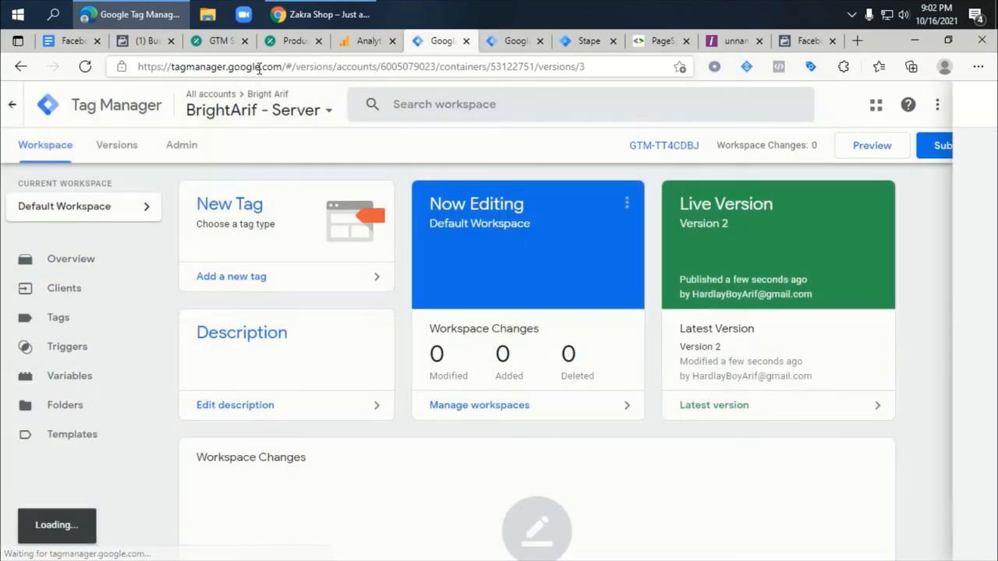
# - Reload the shop's home page in Chrome and check its tags with Tag Assistant Legacy, then return to Tag Manager in Edge
pyautogui.click(320, 14)
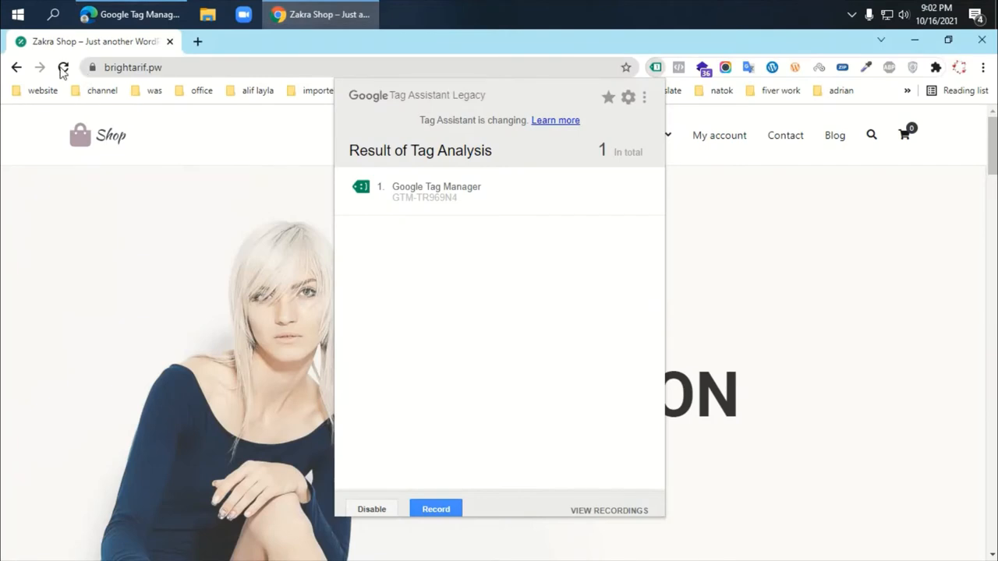
pyautogui.click(100, 106)
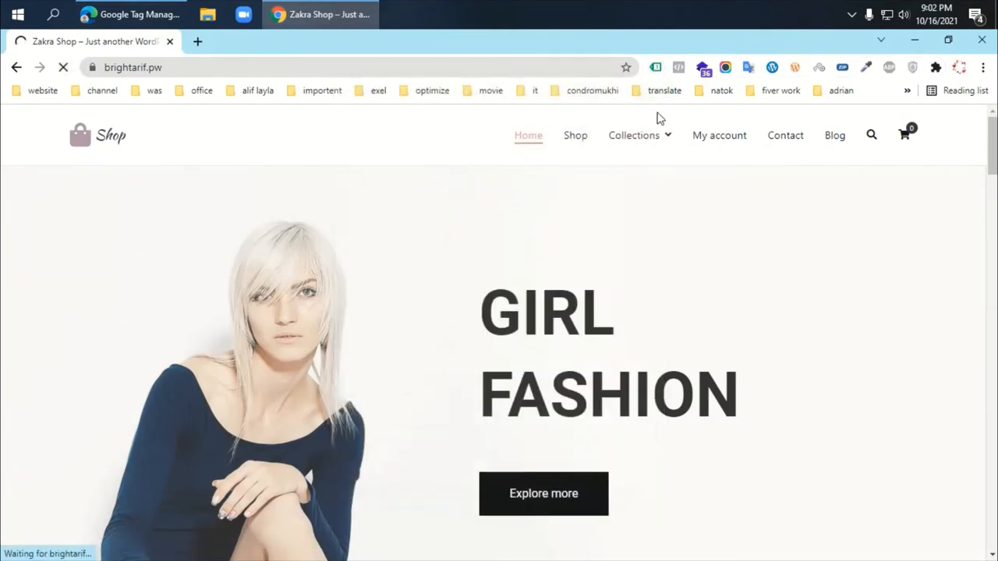
pyautogui.click(655, 67)
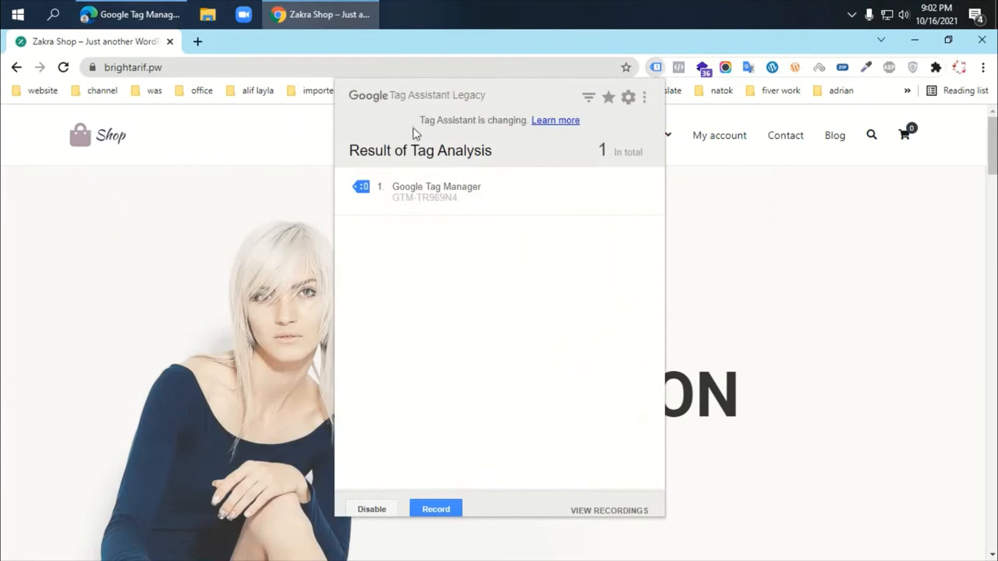
pyautogui.click(117, 14)
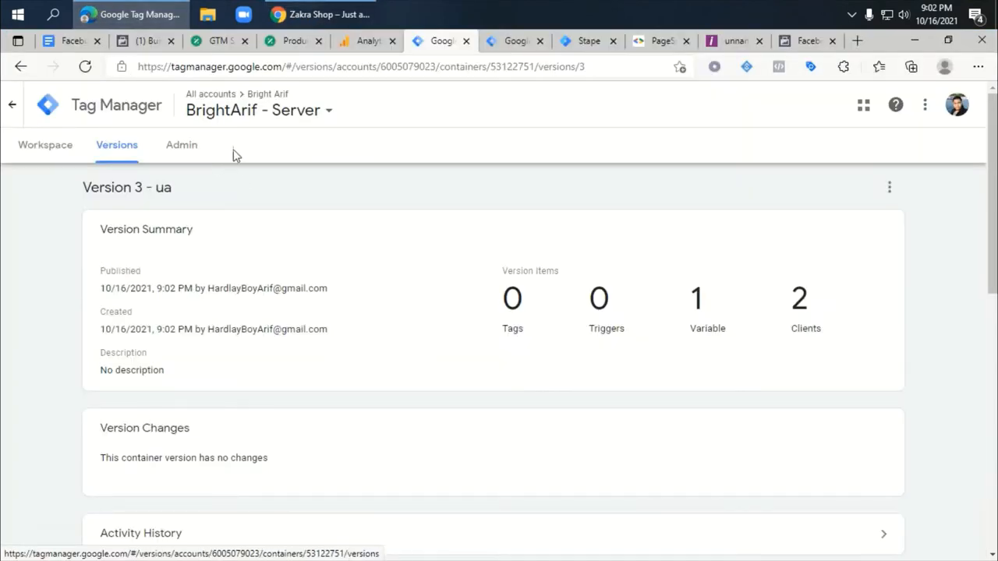
# - Return the web container and the server container from their published versions to their default workspaces
pyautogui.click(511, 40)
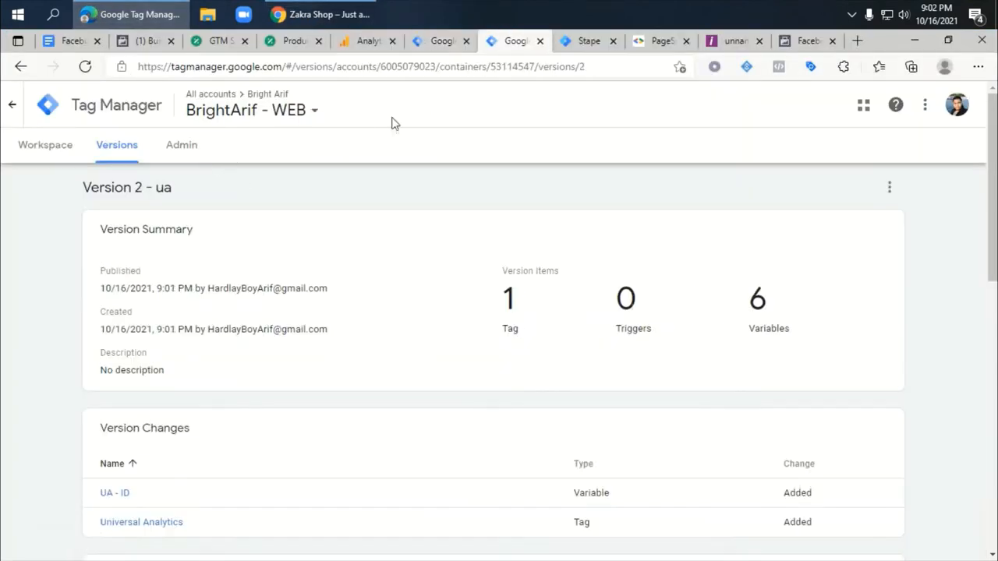
pyautogui.click(68, 158)
pyautogui.click(466, 40)
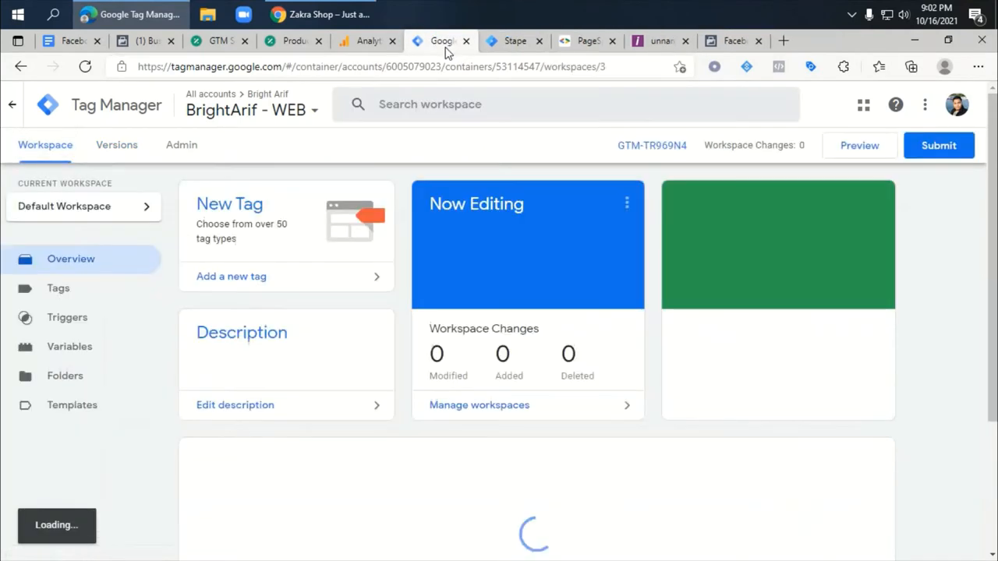
pyautogui.hotkey('ctrl', 'shift', 't')
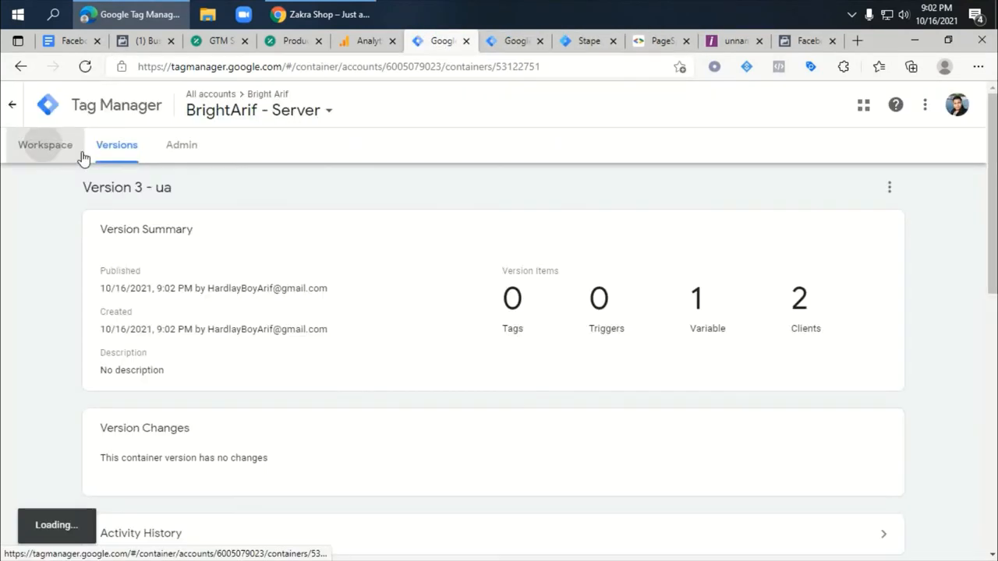
pyautogui.click(77, 149)
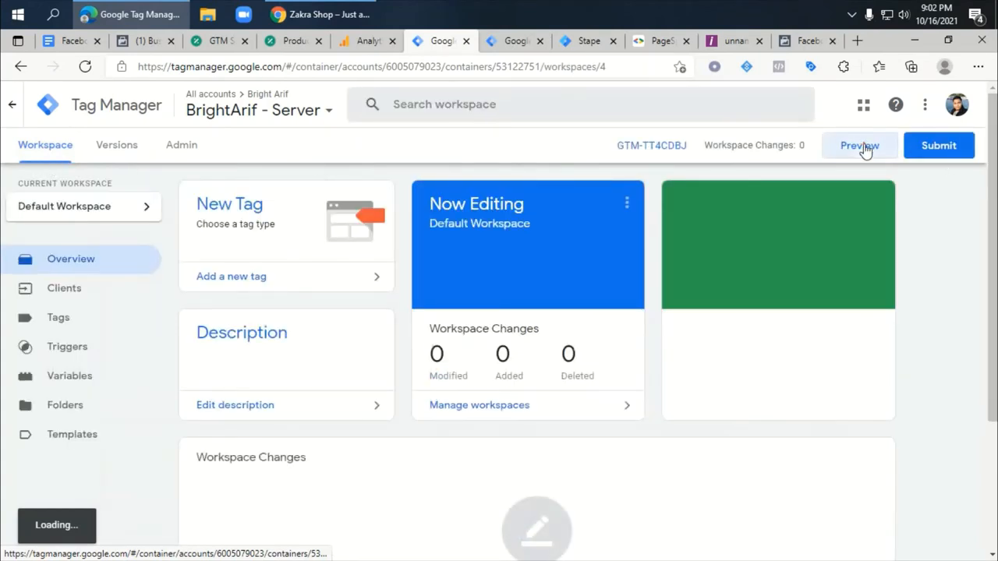
# - Start preview mode for both the server container and the web container
pyautogui.click(497, 41)
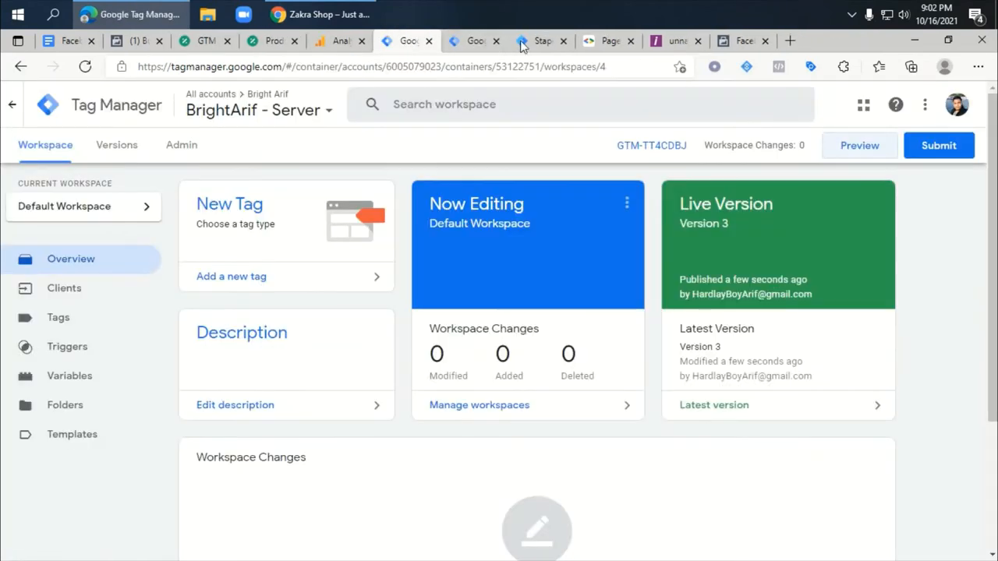
pyautogui.click(867, 147)
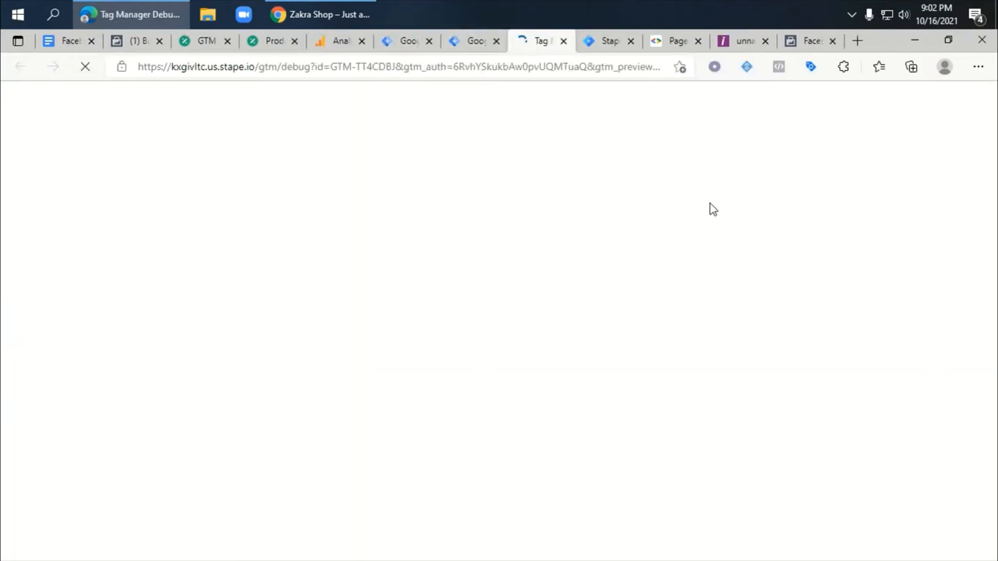
pyautogui.click(473, 41)
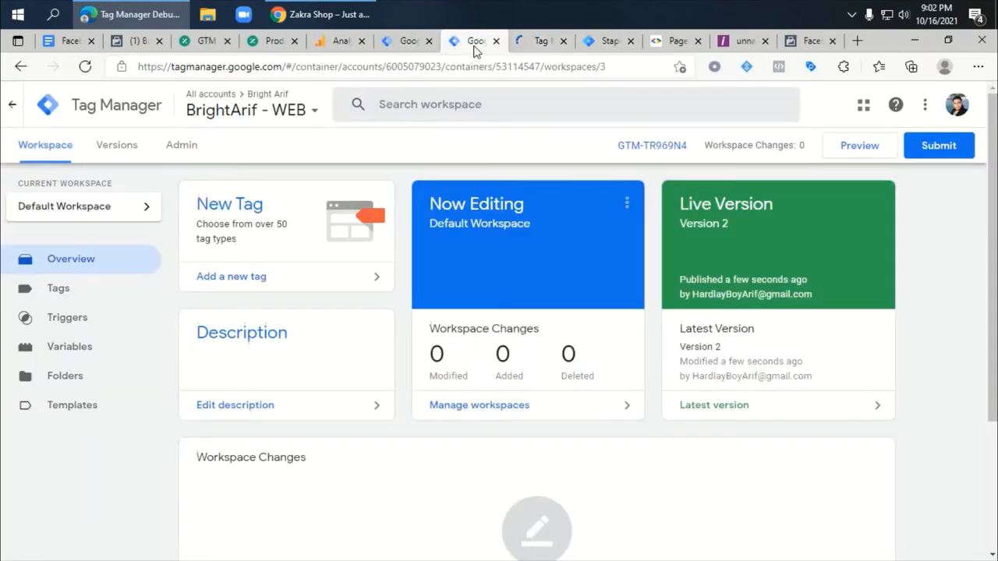
pyautogui.click(865, 150)
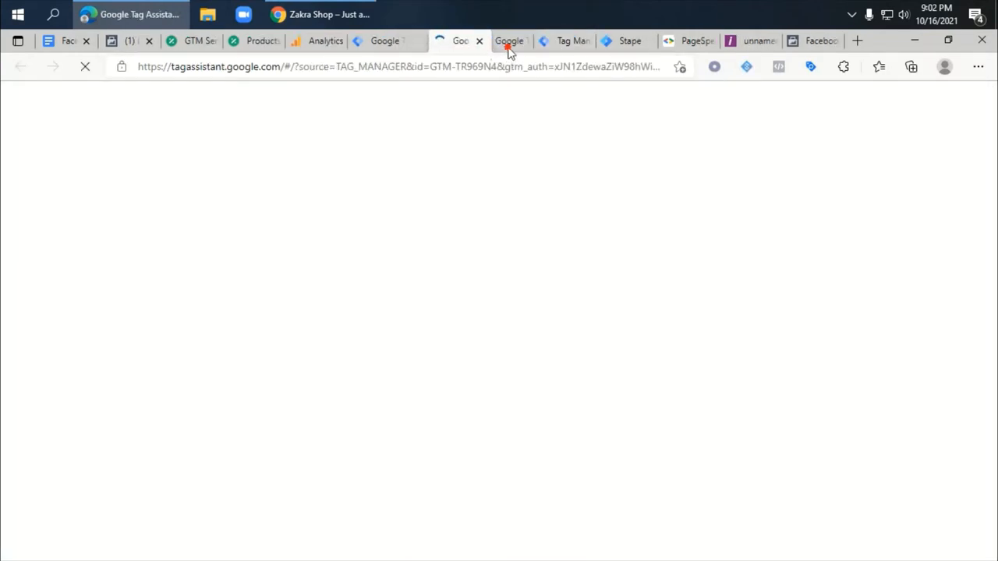
# - Compare the domain of the server preview page with the BrightArif container's Tagging Server URL in Stape
pyautogui.click(575, 42)
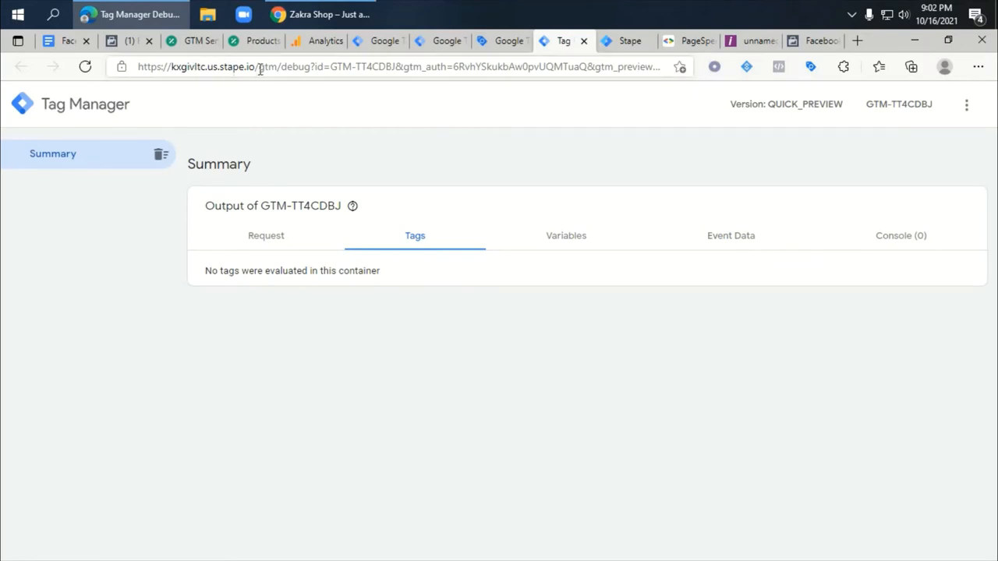
pyautogui.moveTo(260, 68); pyautogui.dragTo(134, 69)
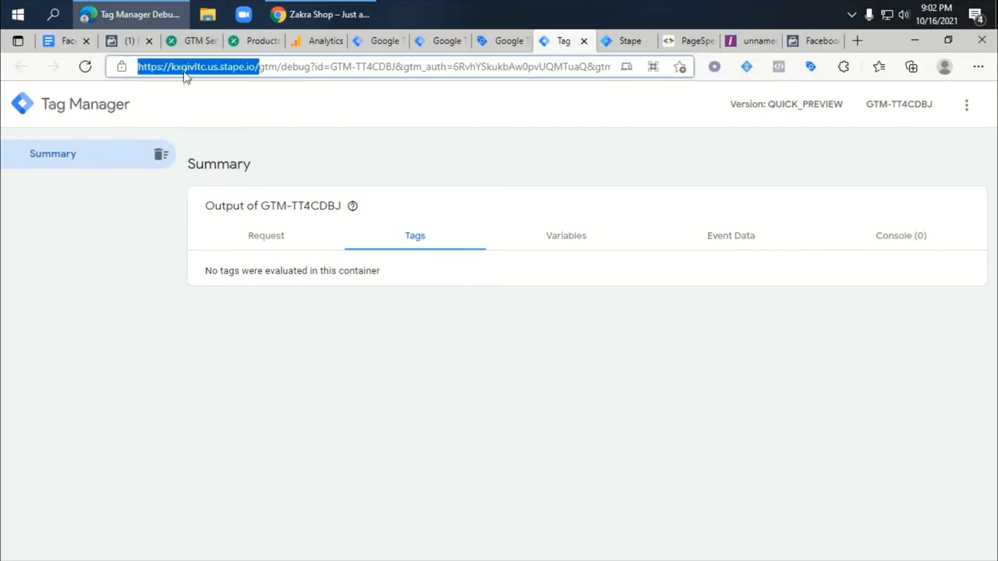
pyautogui.click(622, 42)
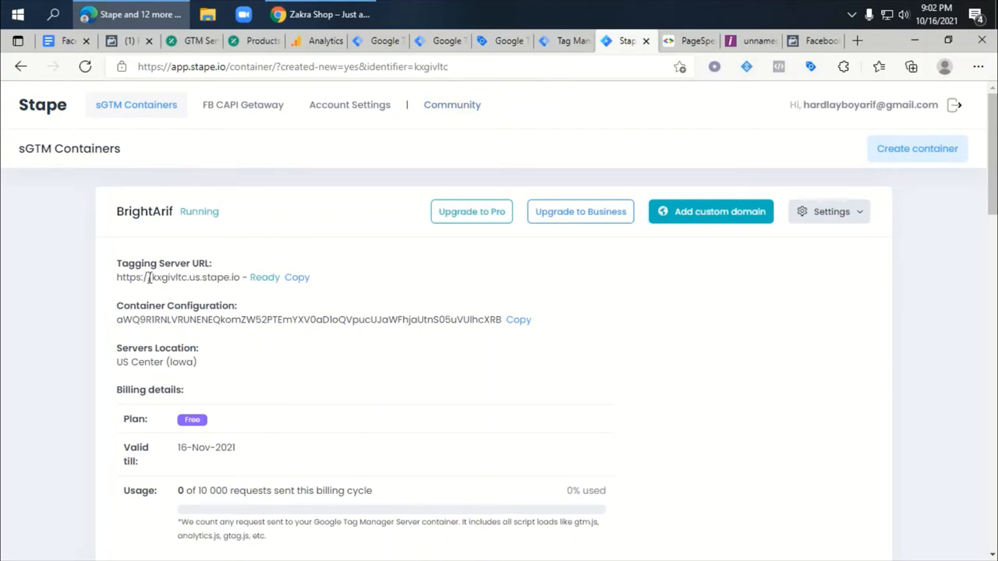
pyautogui.moveTo(191, 277); pyautogui.dragTo(130, 278)
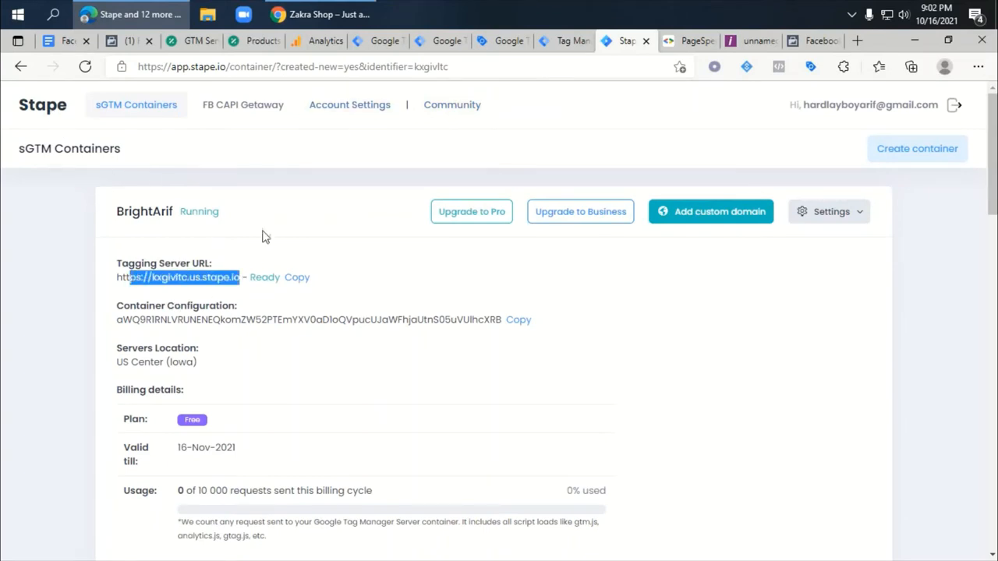
# - Reorder the browser tabs so the server preview sits beside the server container, and return to the web container's Tag Assistant page
pyautogui.click(521, 46)
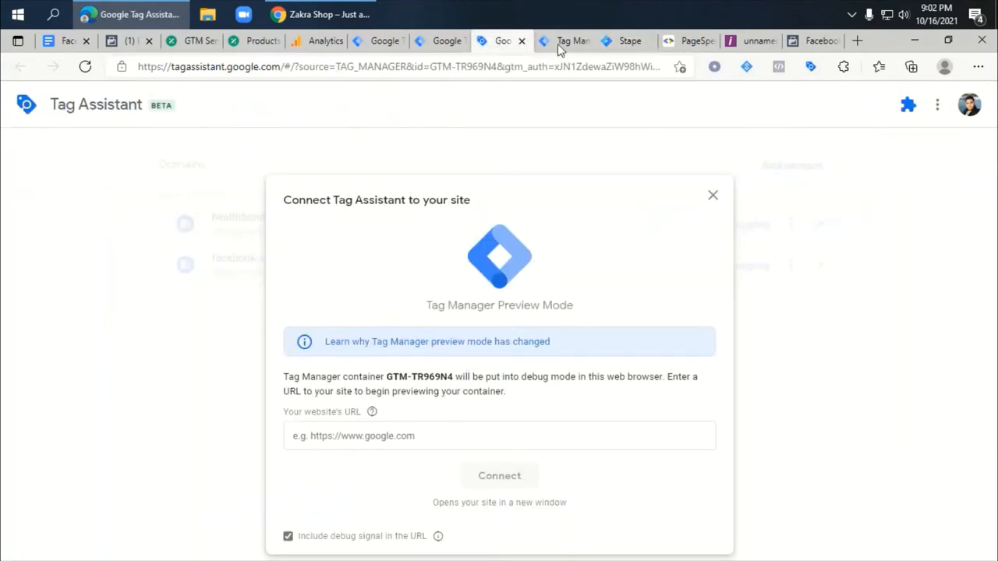
pyautogui.click(561, 45)
pyautogui.moveTo(491, 47); pyautogui.dragTo(435, 44)
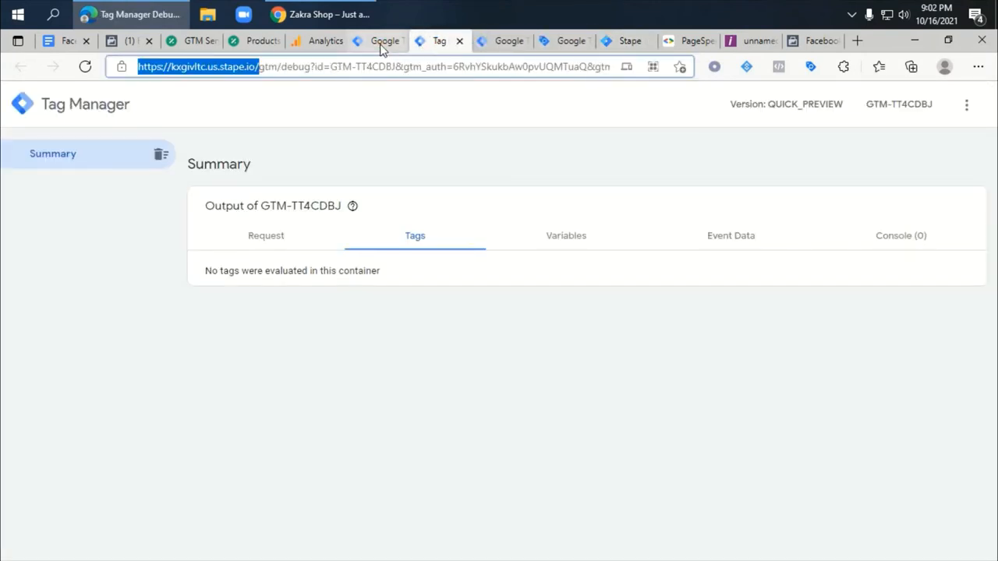
pyautogui.click(381, 45)
pyautogui.click(430, 43)
pyautogui.click(503, 43)
pyautogui.click(573, 46)
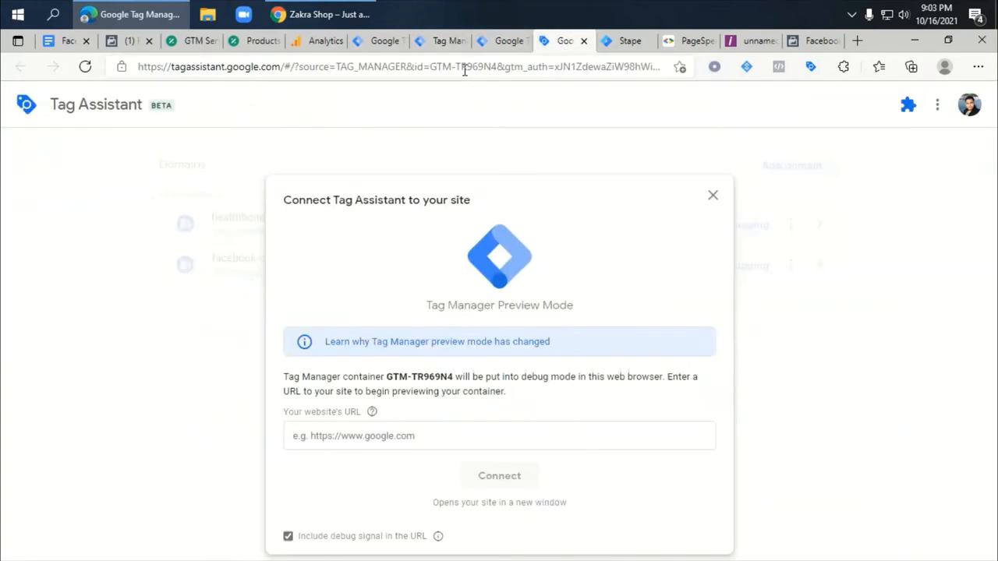
pyautogui.click(381, 431)
pyautogui.click(340, 282)
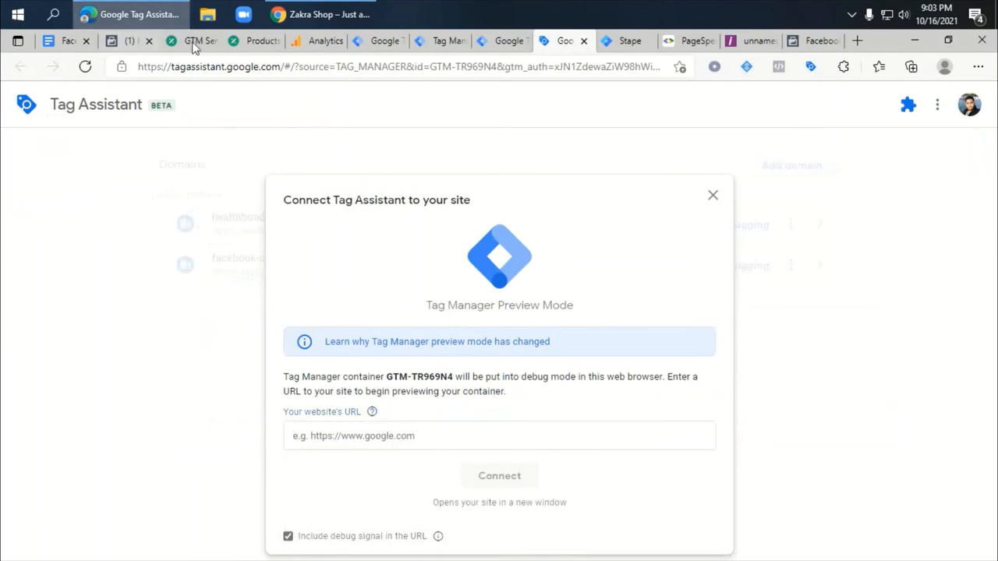
pyautogui.click(191, 47)
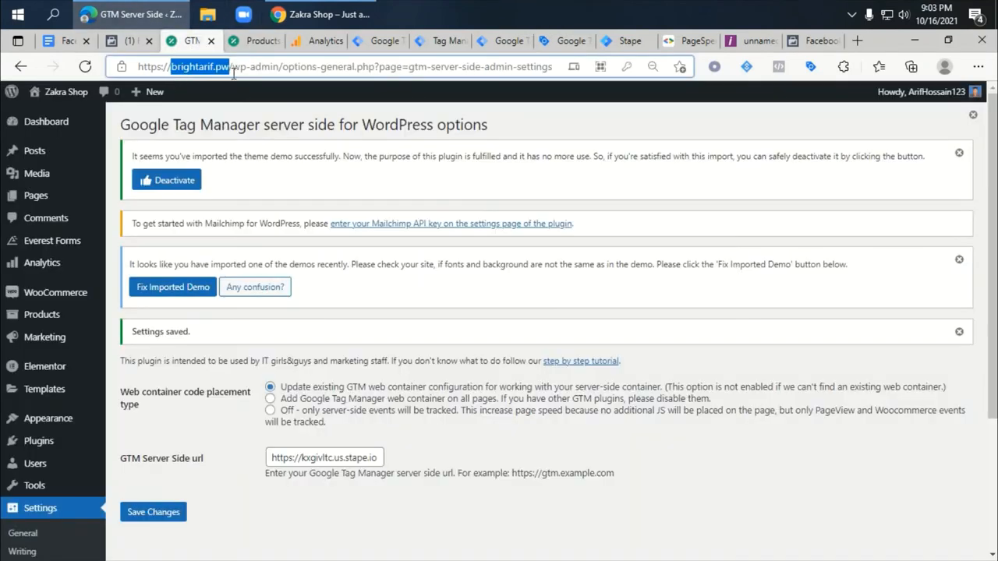
pyautogui.moveTo(234, 66); pyautogui.dragTo(94, 68)
pyautogui.hotkey('ctrl', 'c')
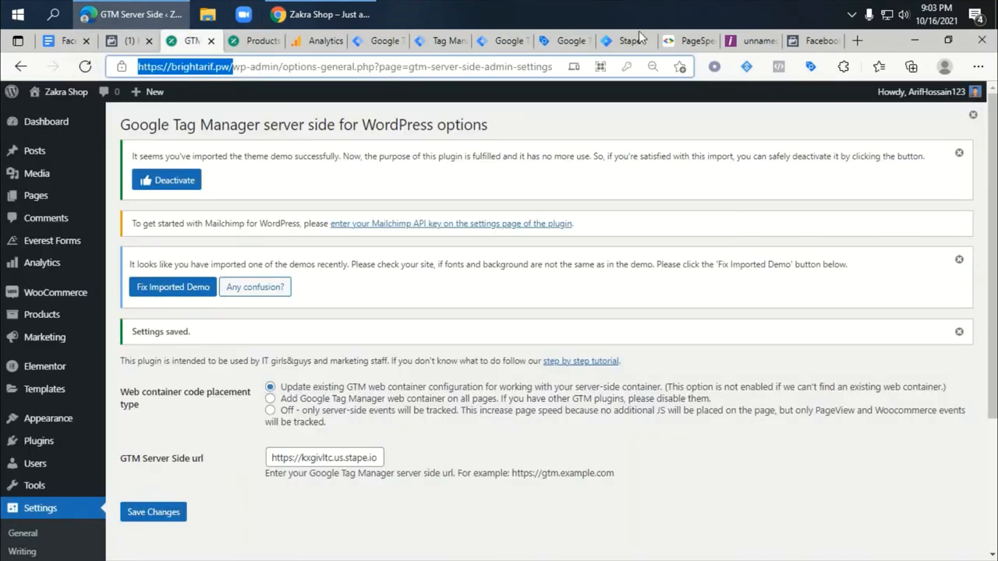
pyautogui.click(543, 44)
pyautogui.click(420, 435)
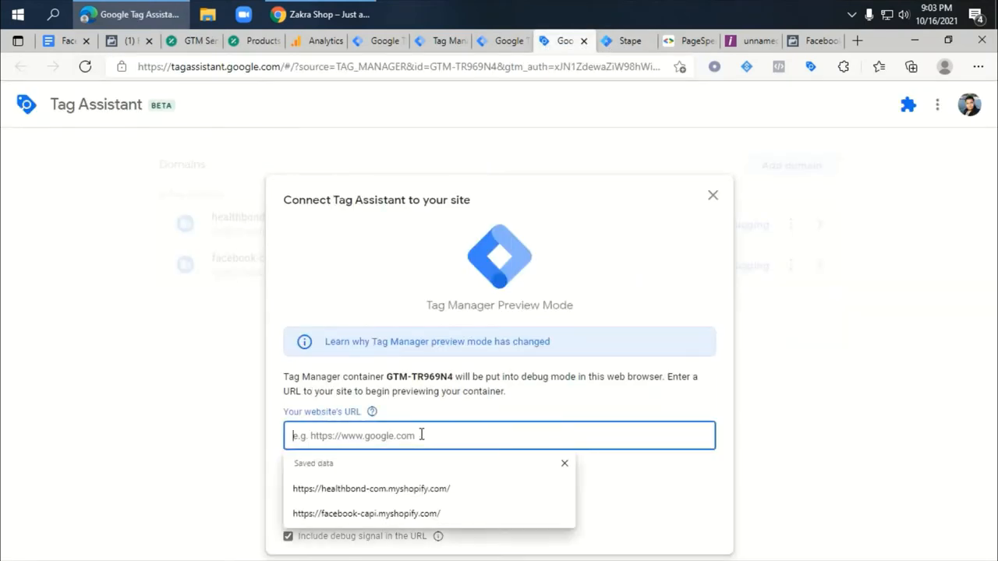
pyautogui.hotkey('ctrl', 'v')
pyautogui.click(485, 476)
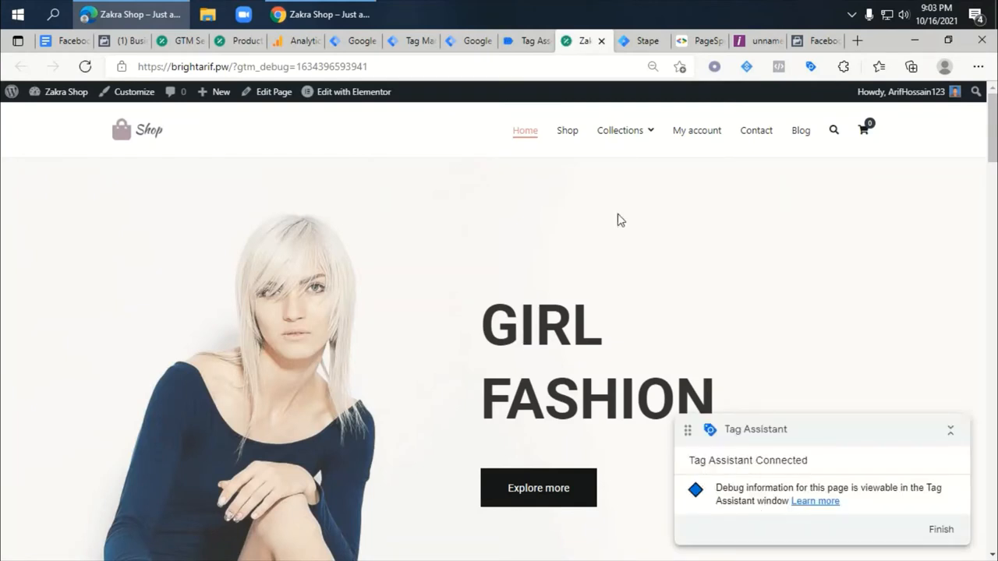
pyautogui.click(514, 42)
pyautogui.click(499, 365)
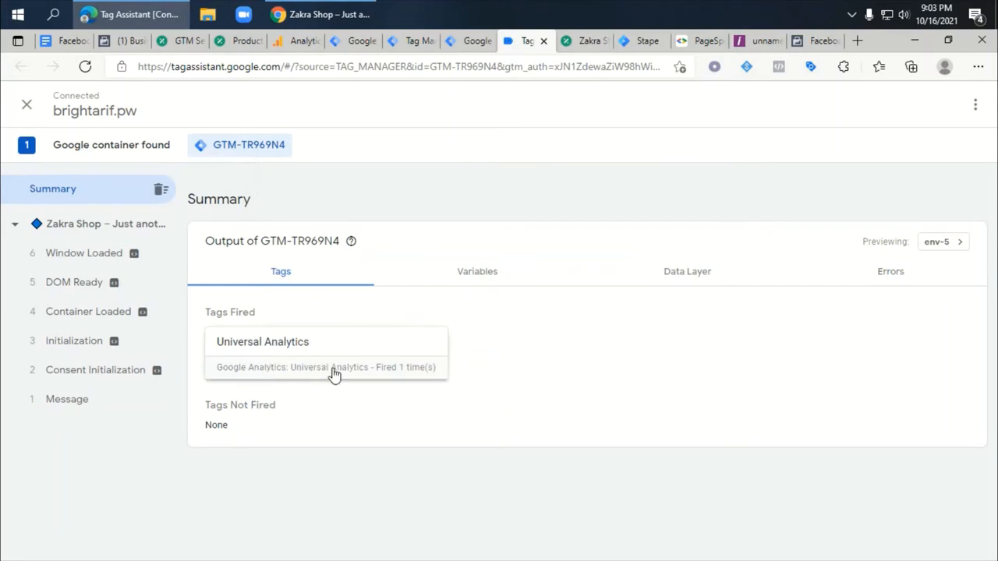
# - Examine the incoming collect request and its client in the server container's preview
pyautogui.click(583, 42)
pyautogui.click(471, 40)
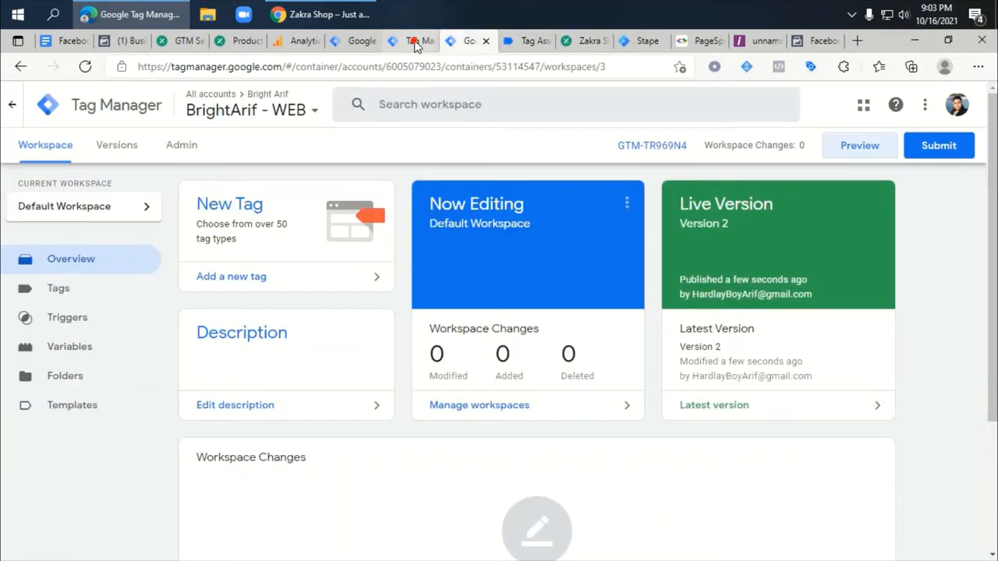
pyautogui.click(413, 43)
pyautogui.click(60, 216)
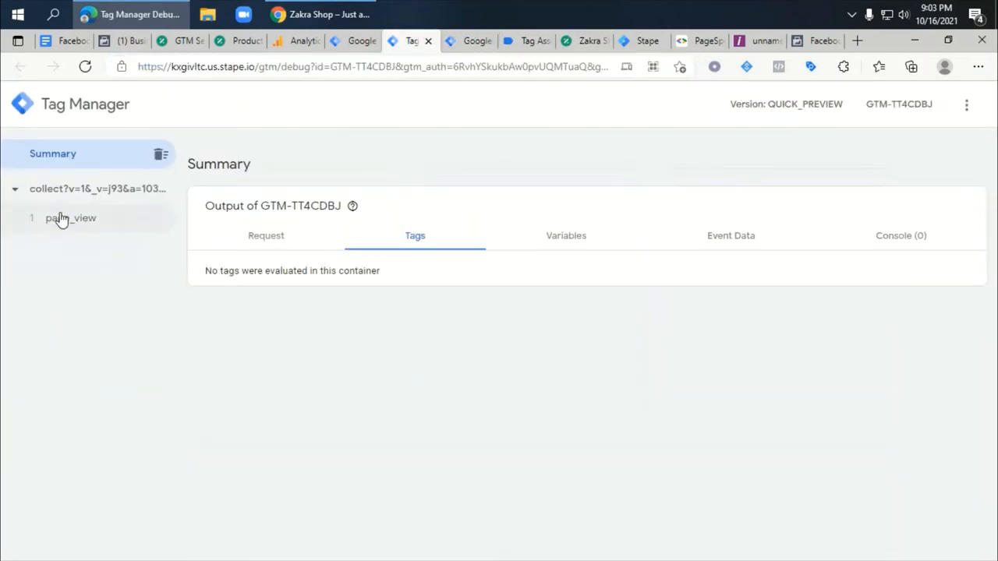
pyautogui.click(74, 191)
pyautogui.click(265, 262)
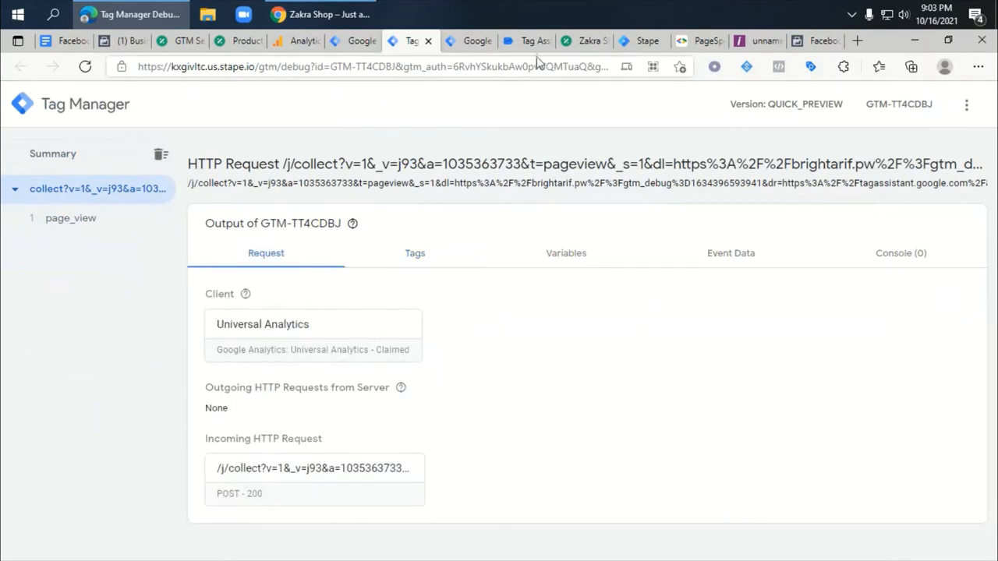
# - Visit the demo shop's Products page from its home page and inspect that page's tags in Tag Assistant
pyautogui.click(585, 40)
pyautogui.scroll(-15, 409, 413)
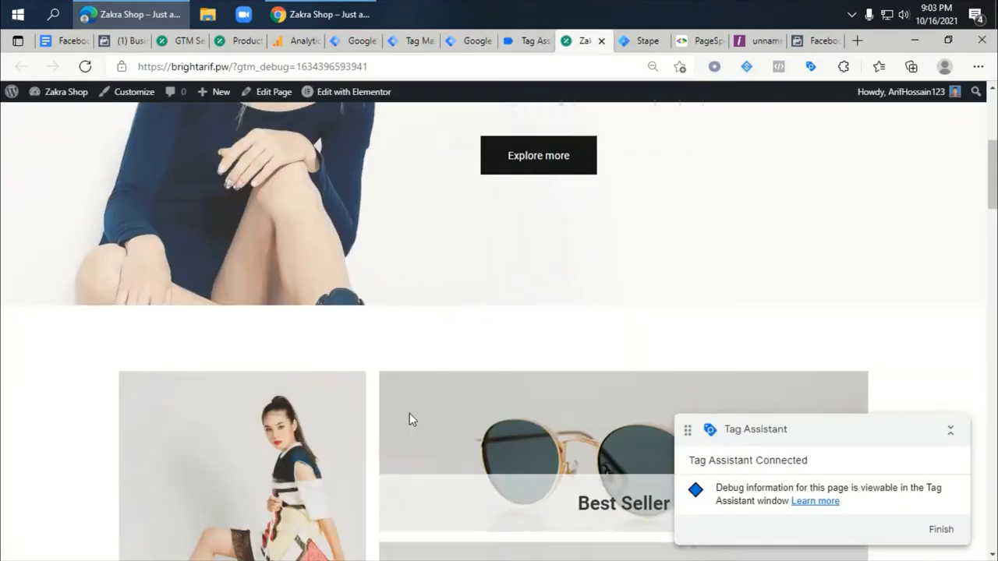
pyautogui.scroll(-20, 409, 467)
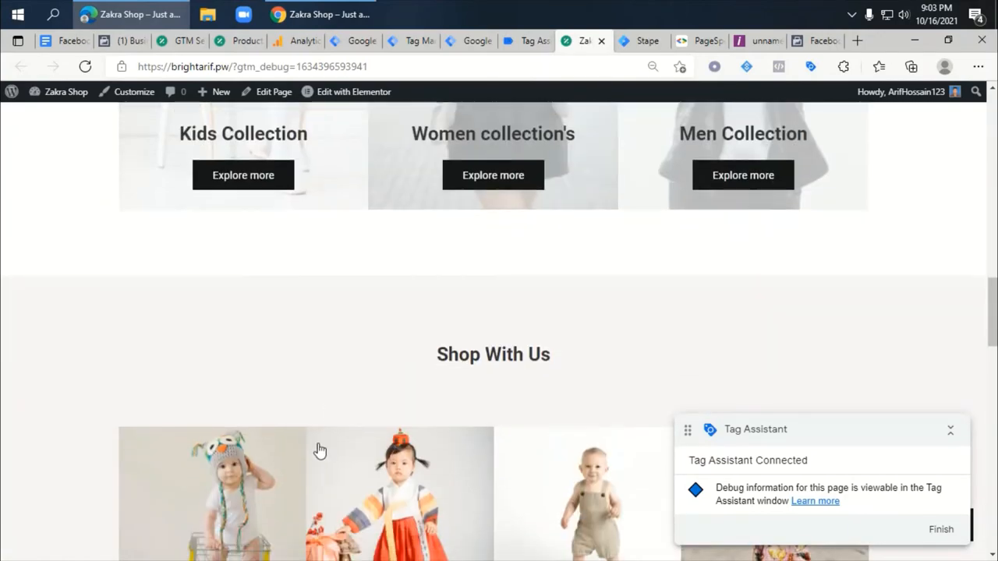
pyautogui.scroll(-5, 327, 468)
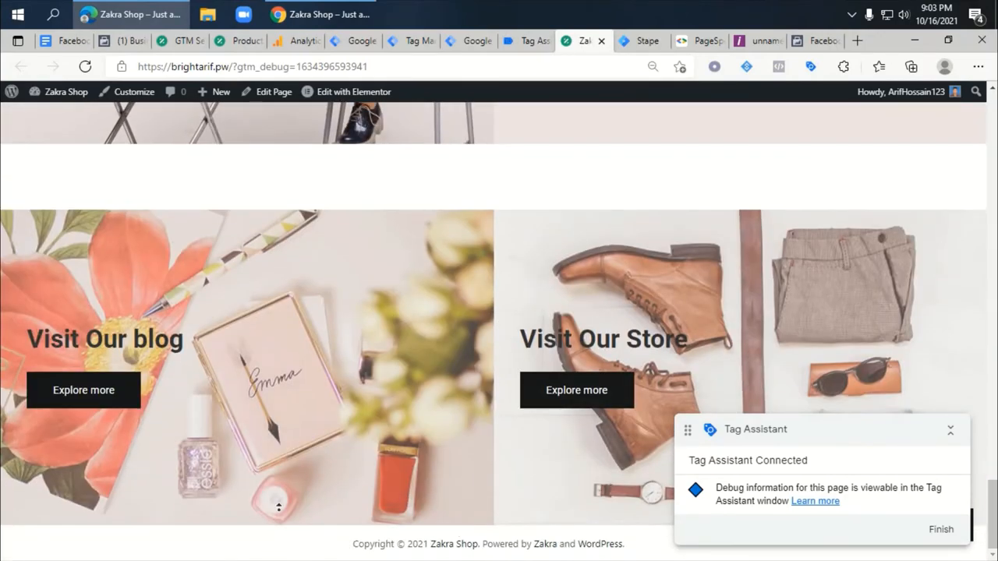
pyautogui.scroll(20, 279, 507)
pyautogui.click(567, 131)
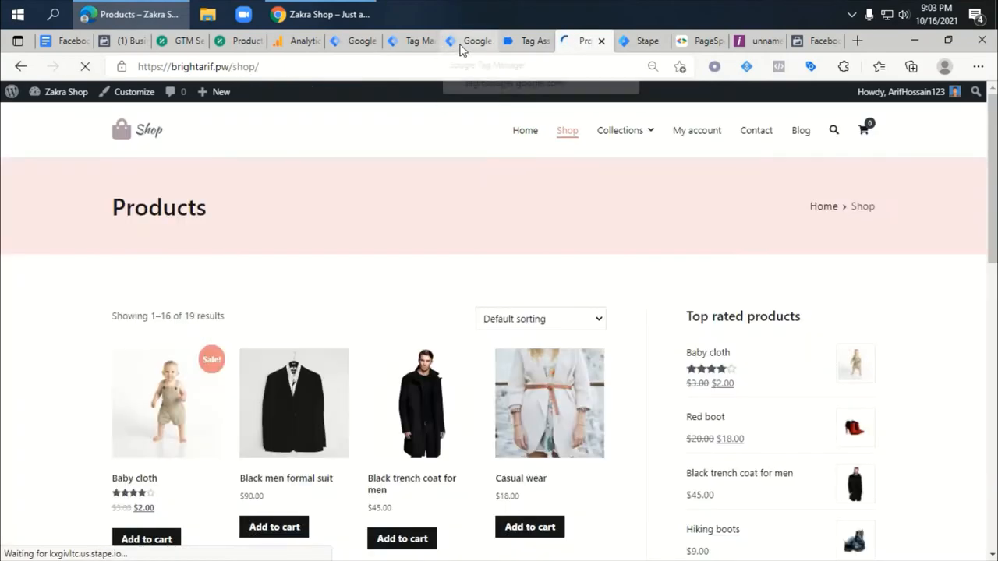
pyautogui.click(468, 41)
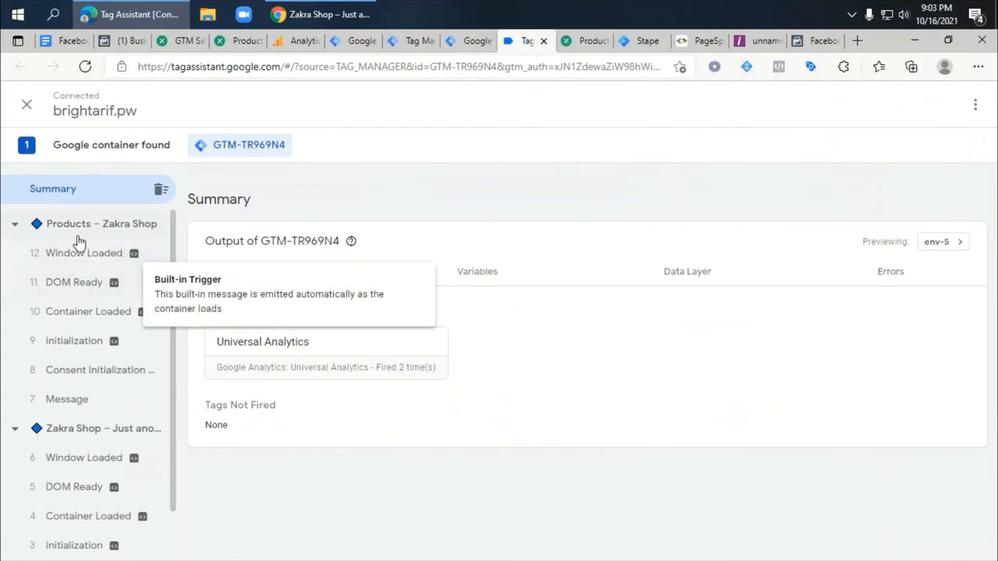
pyautogui.click(88, 224)
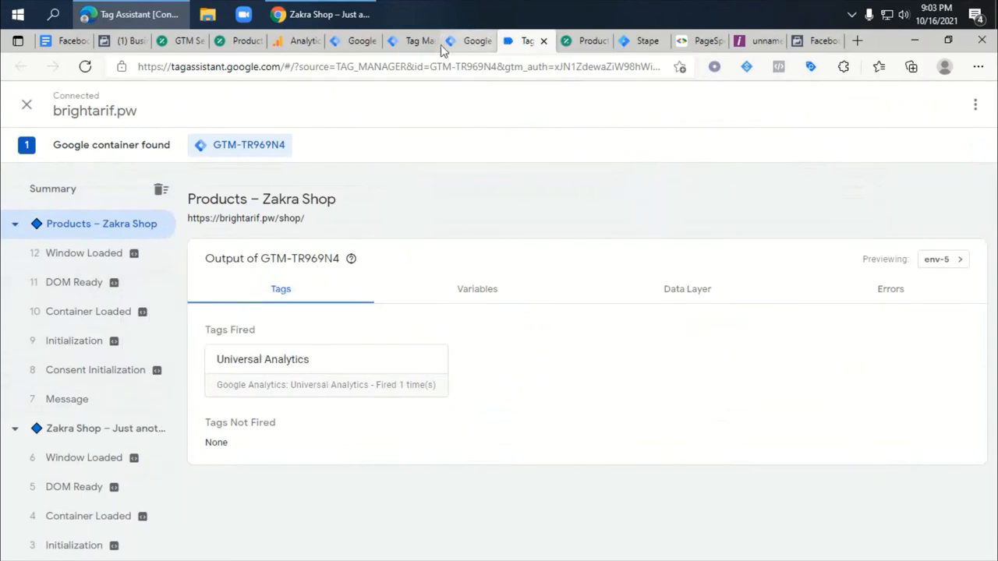
# - Look up the available Realtime reports for the BrightArif - WEB property in Analytics
pyautogui.click(301, 43)
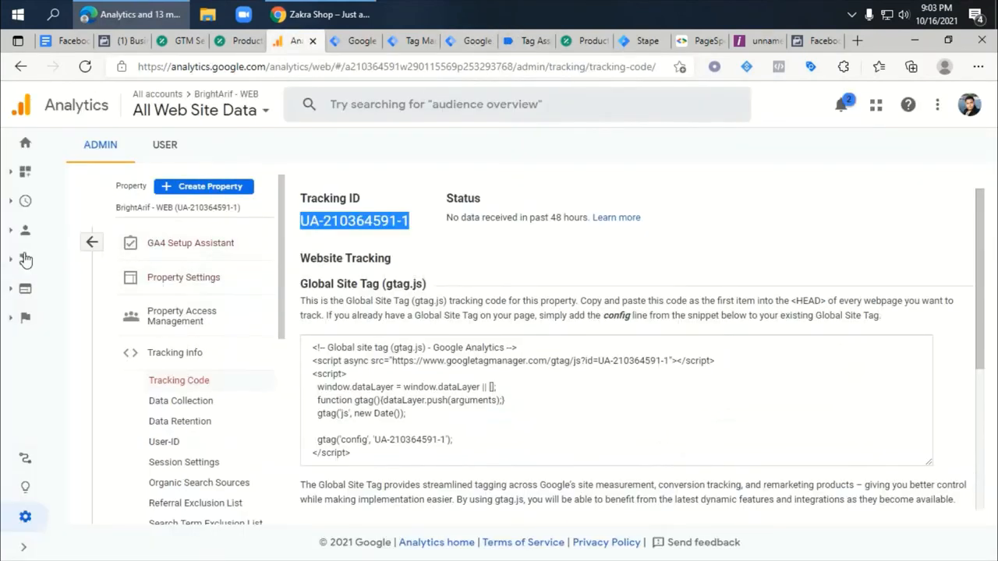
pyautogui.click(26, 171)
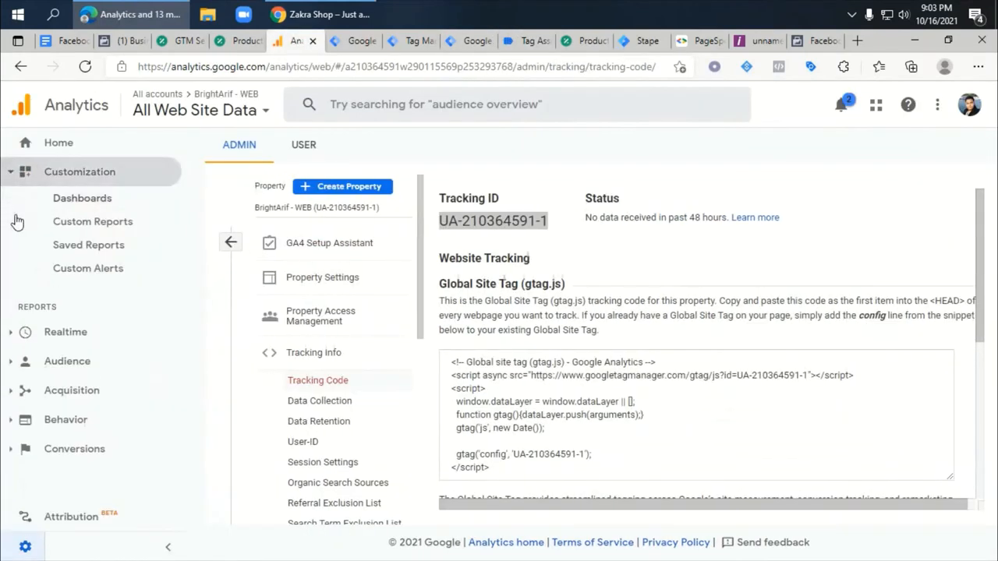
pyautogui.click(35, 333)
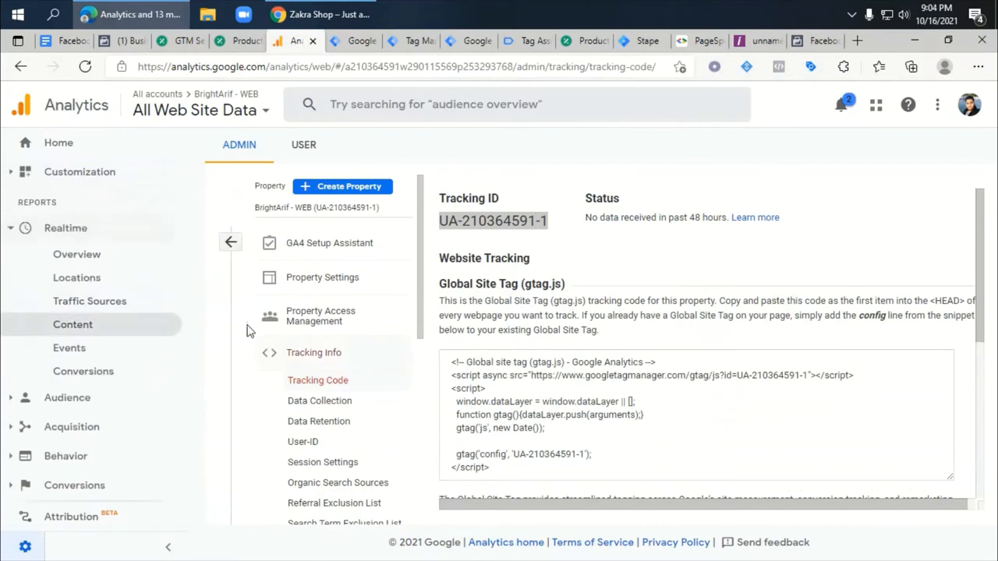
pyautogui.click(66, 228)
# - Compare the collect requests and page_view events of the Products page and home page in the server container's preview
pyautogui.click(534, 41)
pyautogui.click(411, 40)
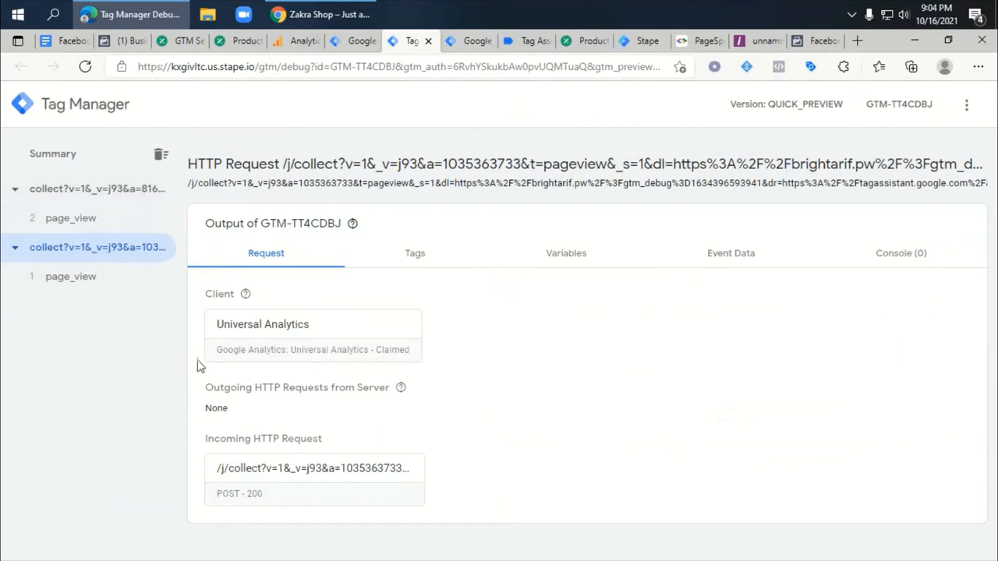
pyautogui.click(80, 194)
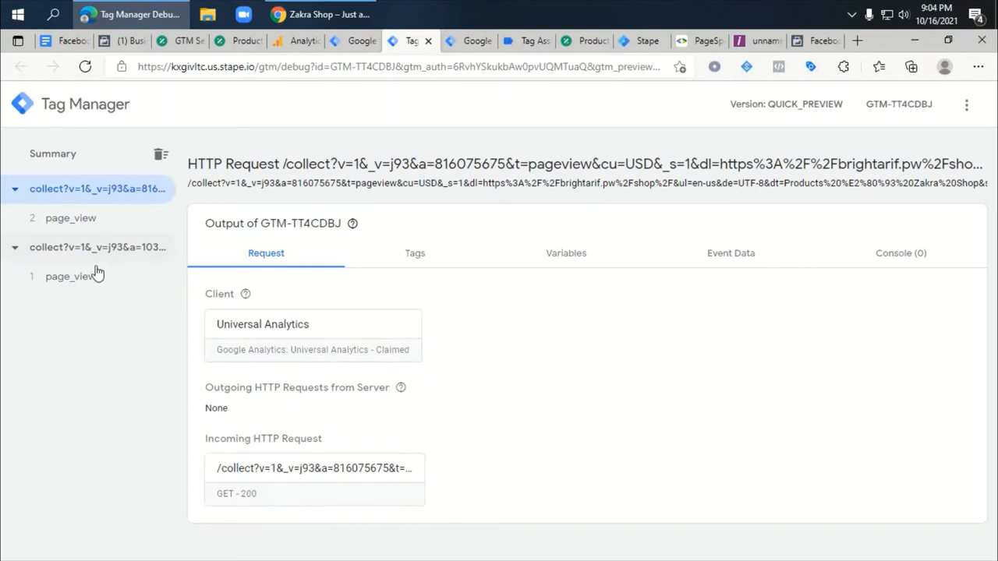
pyautogui.click(71, 218)
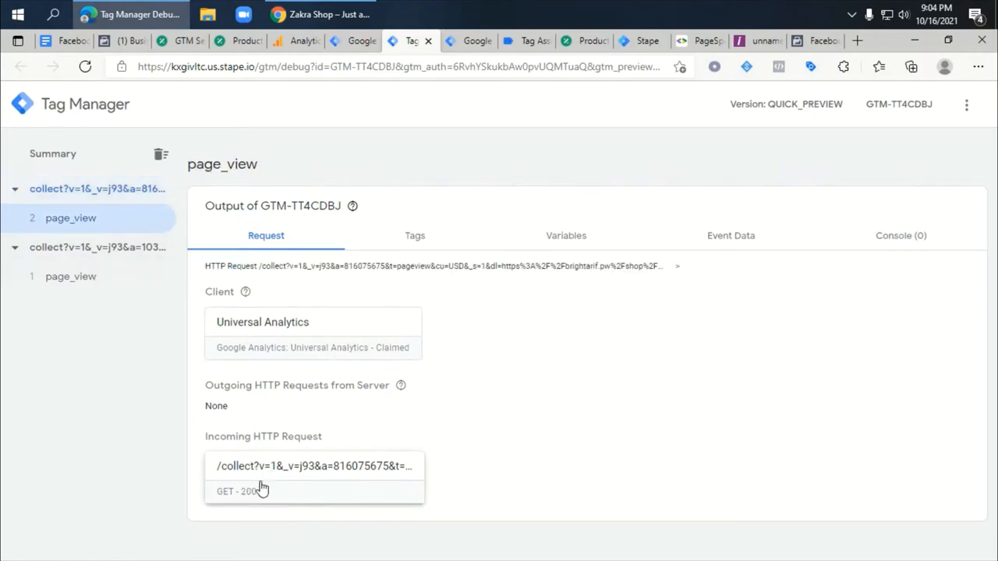
pyautogui.click(103, 277)
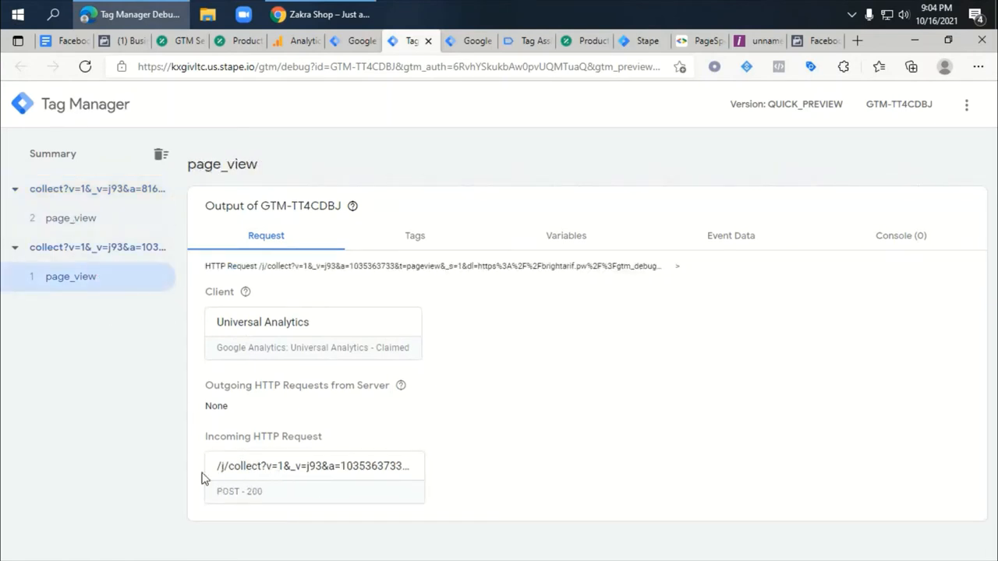
# - Add the Black men formal suit to the cart on the shop's Products page and view the cart
pyautogui.click(532, 40)
pyautogui.click(586, 41)
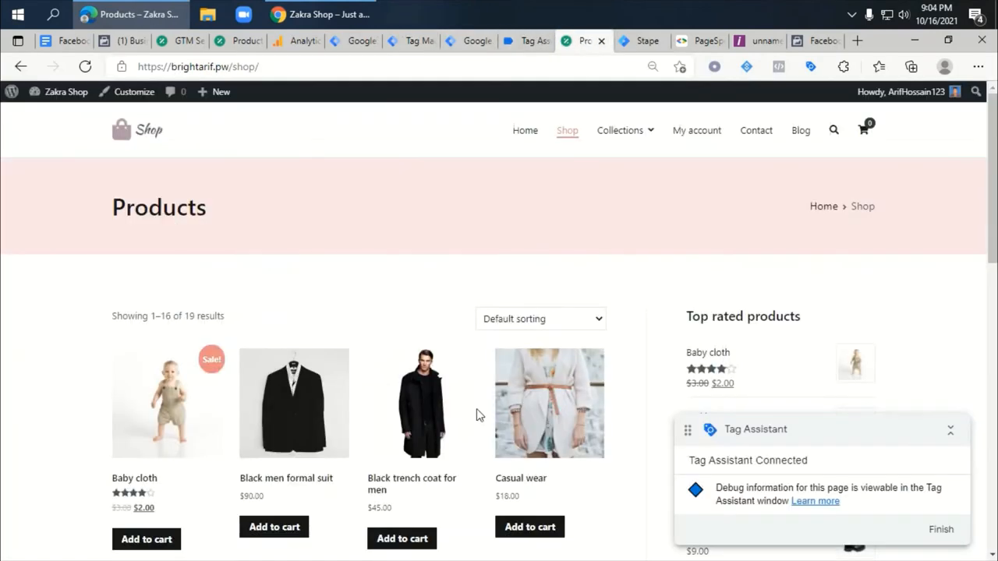
pyautogui.click(273, 527)
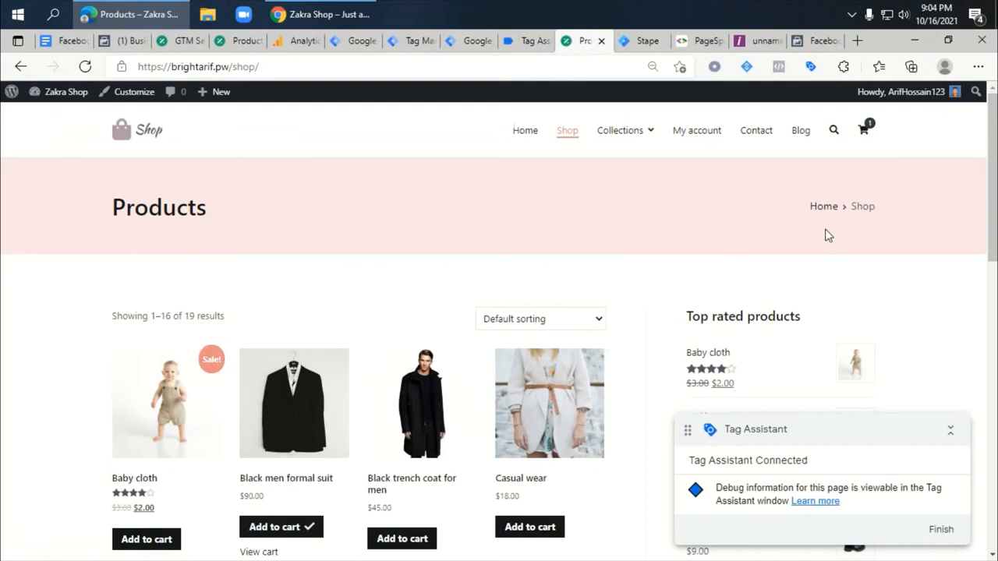
pyautogui.scroll(-2, 257, 538)
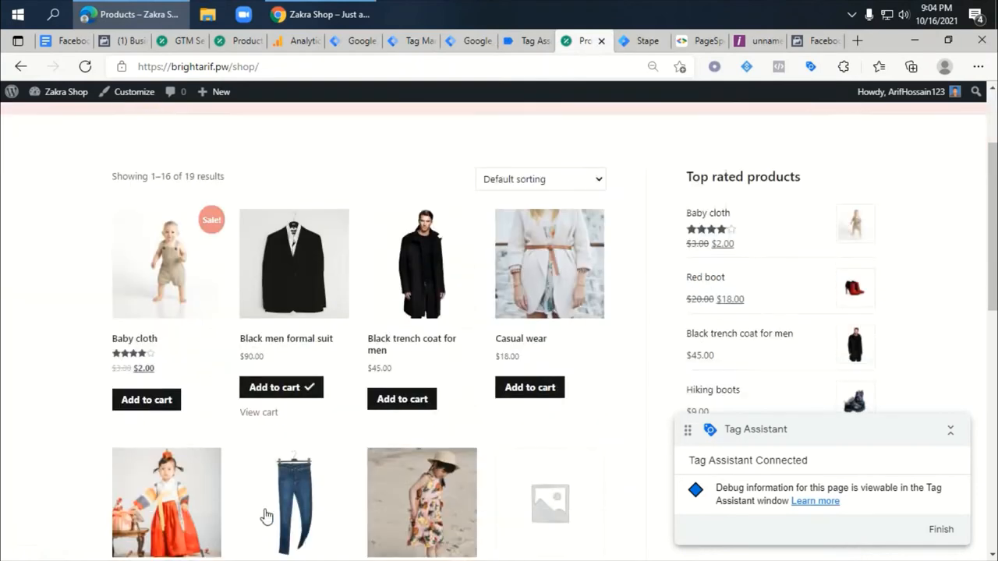
pyautogui.click(263, 410)
# - Examine the tags of the Cart page's view_cart event in the web container's Tag Assistant
pyautogui.click(521, 45)
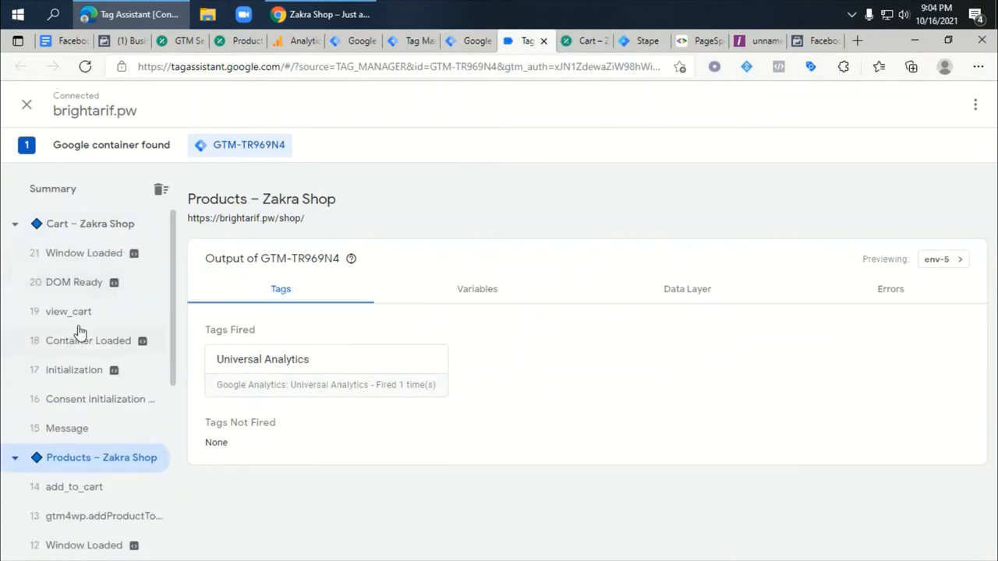
pyautogui.click(66, 312)
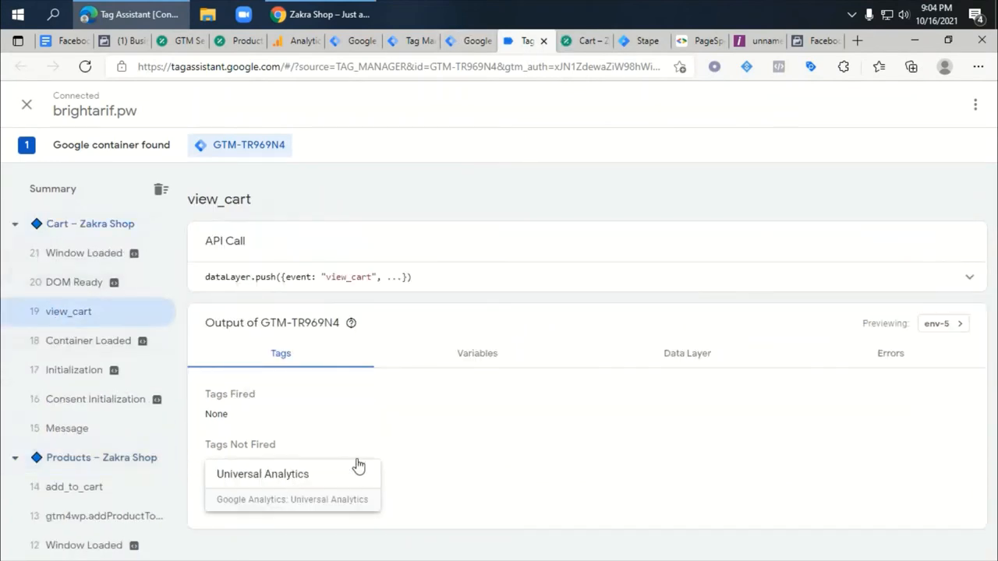
# - Examine the page_view events and collect requests received in the server container's debug preview
pyautogui.click(468, 41)
pyautogui.click(360, 40)
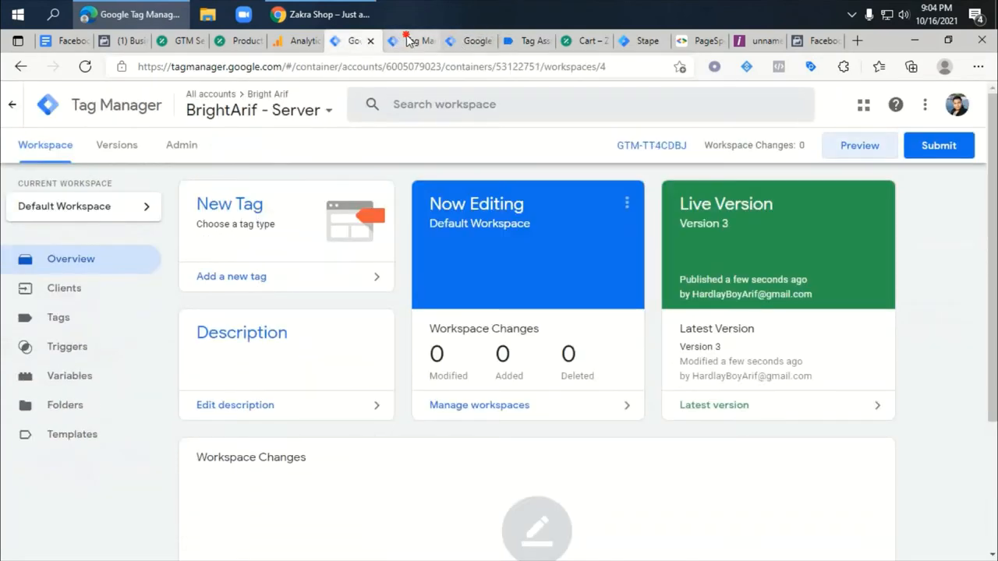
pyautogui.click(409, 41)
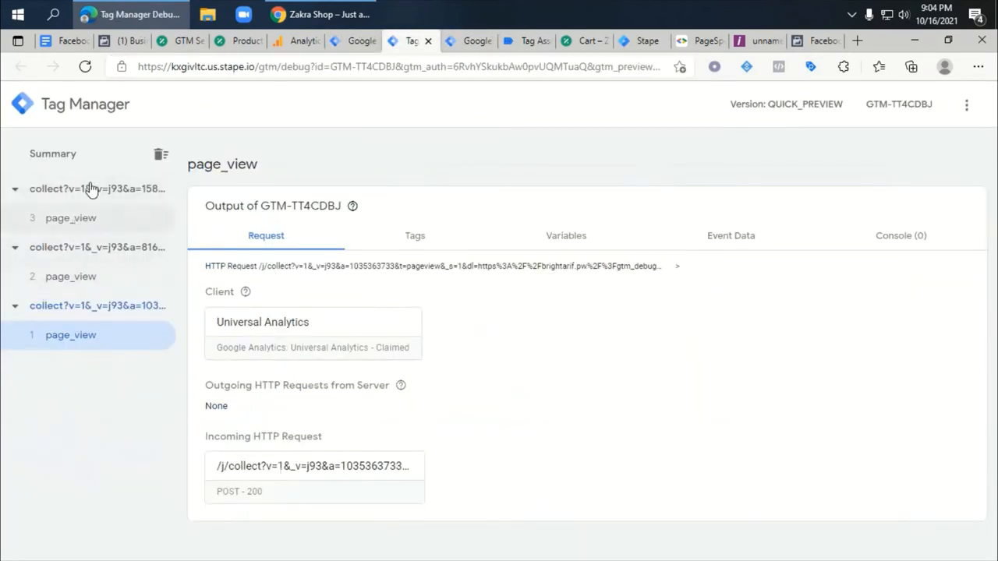
pyautogui.click(86, 191)
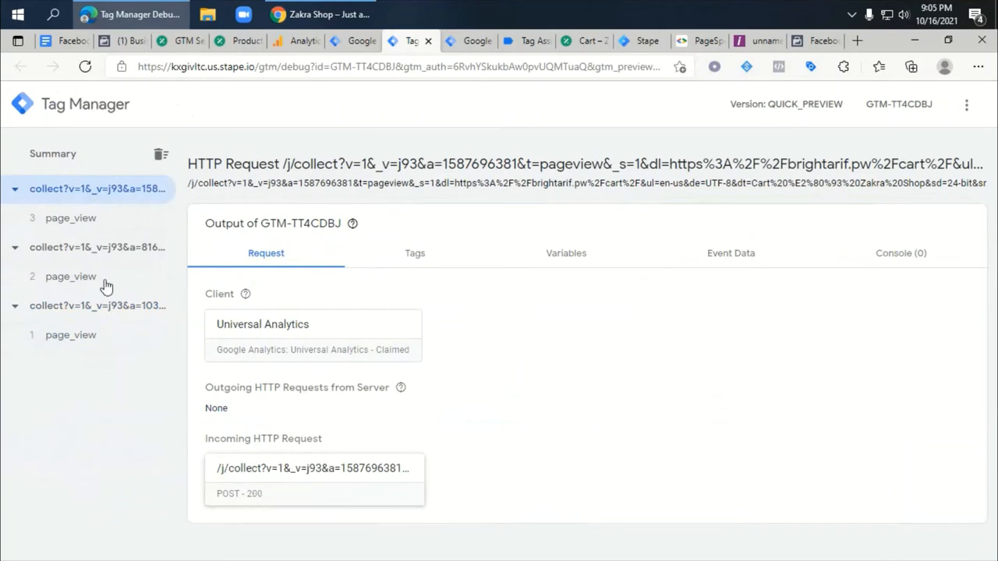
pyautogui.click(78, 218)
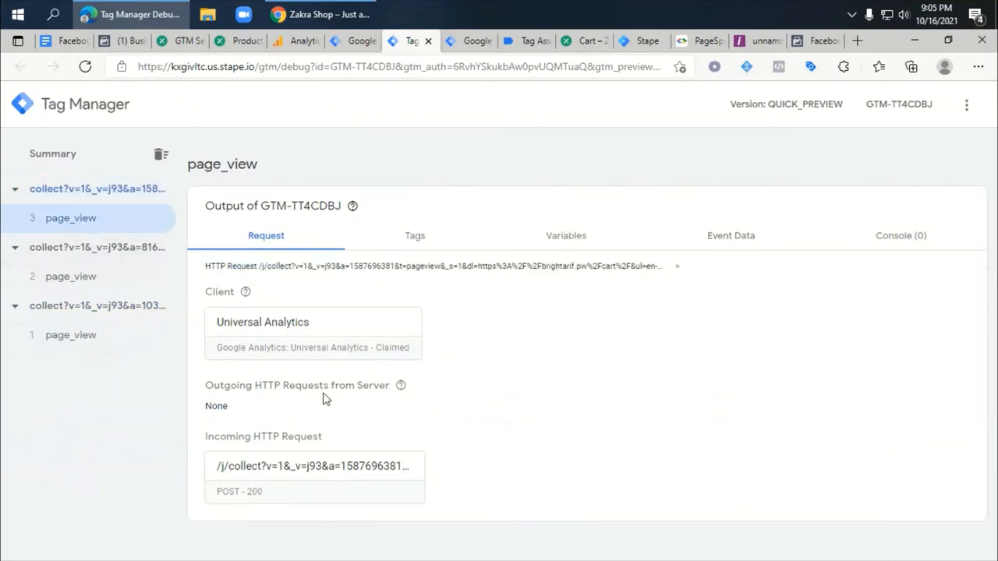
pyautogui.click(78, 277)
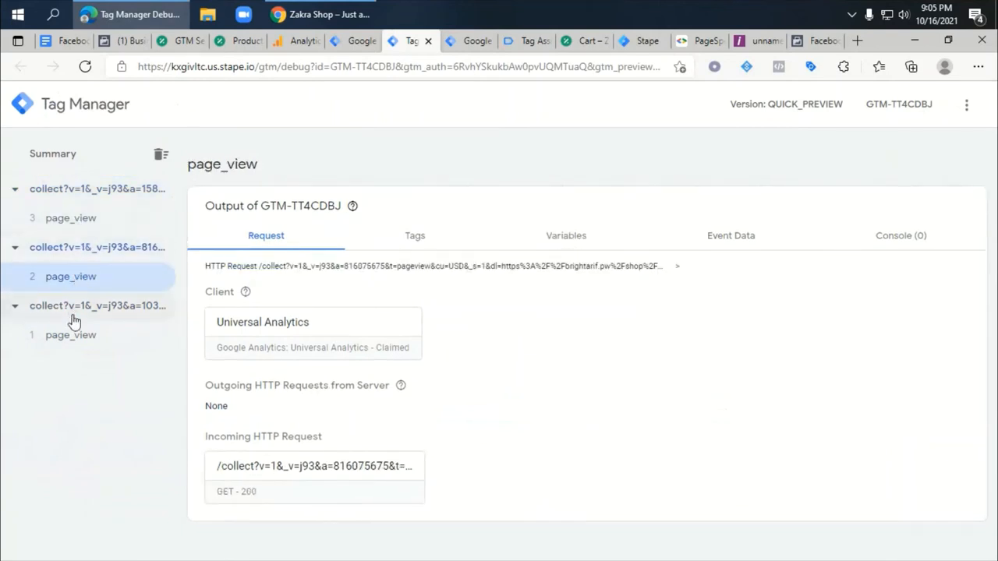
pyautogui.click(78, 307)
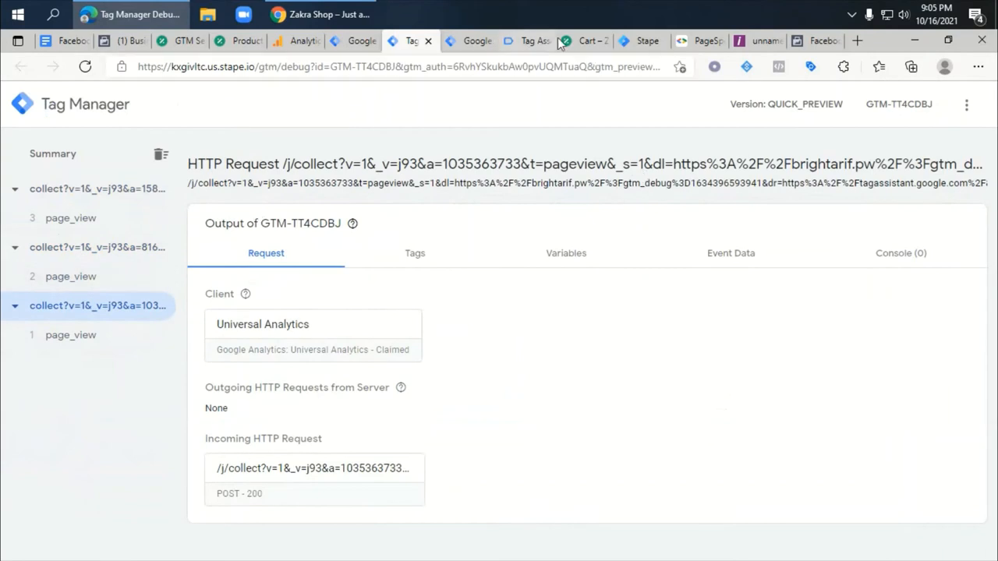
# - Proceed to checkout on the Zakra Shop site with the Black men formal suit in the cart
pyautogui.click(584, 40)
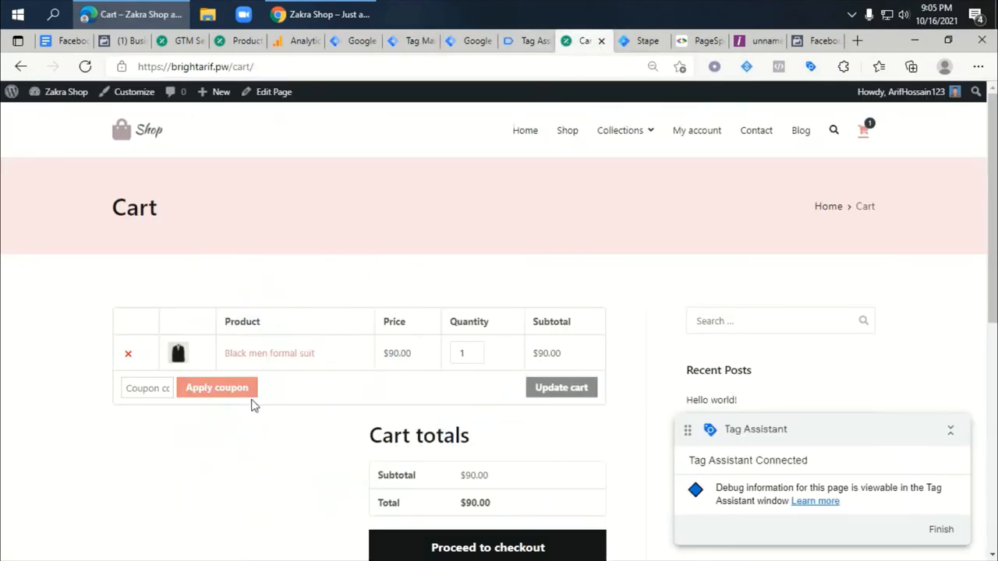
pyautogui.scroll(-5, 546, 257)
pyautogui.click(505, 199)
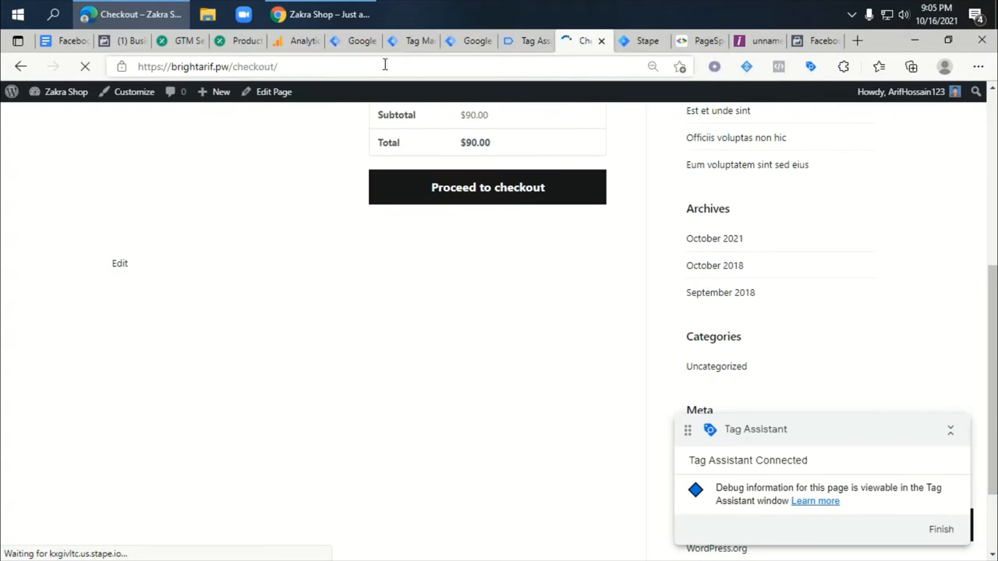
pyautogui.click(179, 41)
pyautogui.moveTo(16, 294)
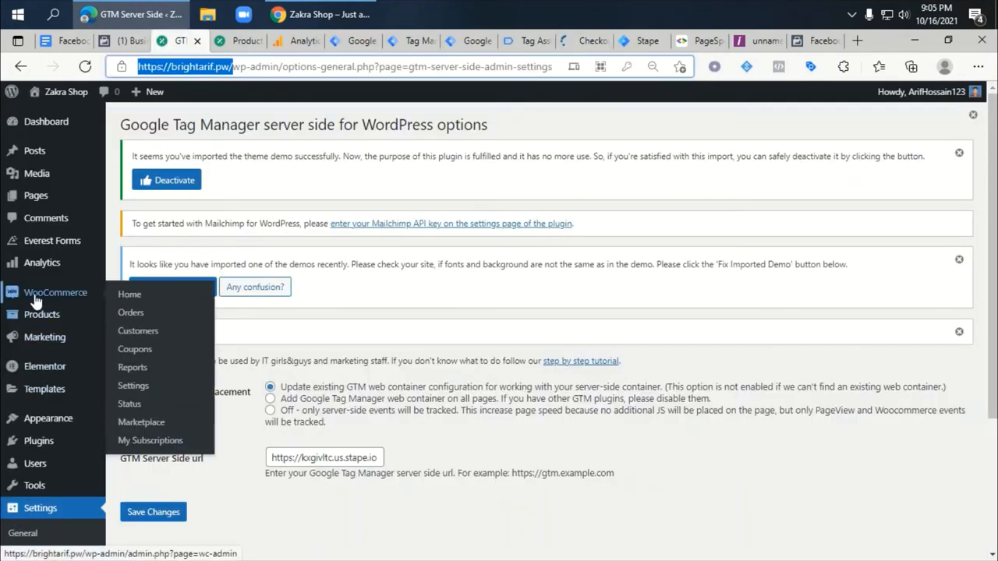
pyautogui.click(527, 41)
pyautogui.click(585, 40)
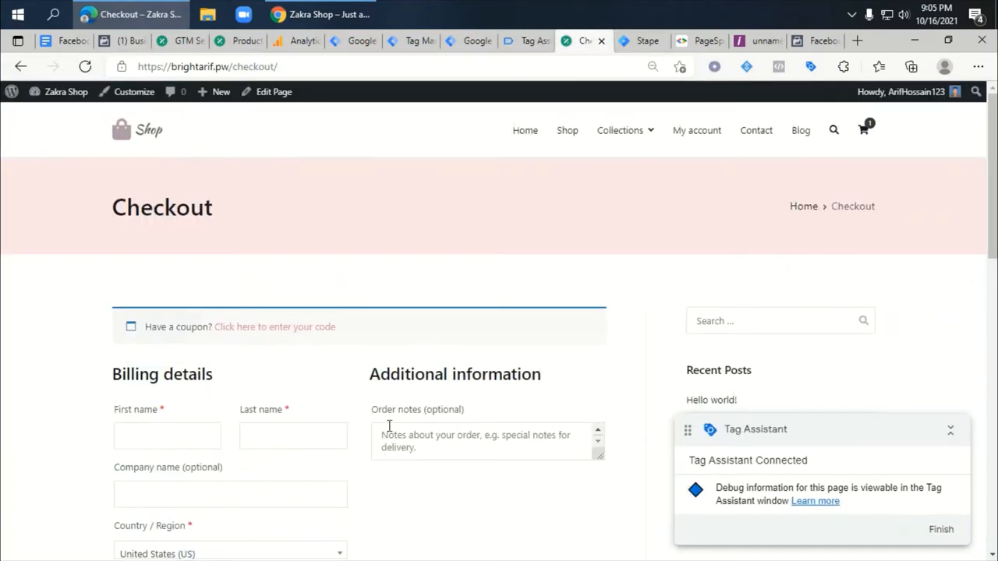
# - Fill in the billing details with the saved customer information and place the cash-on-delivery order
pyautogui.click(125, 442)
pyautogui.click(137, 328)
pyautogui.scroll(-7, 220, 387)
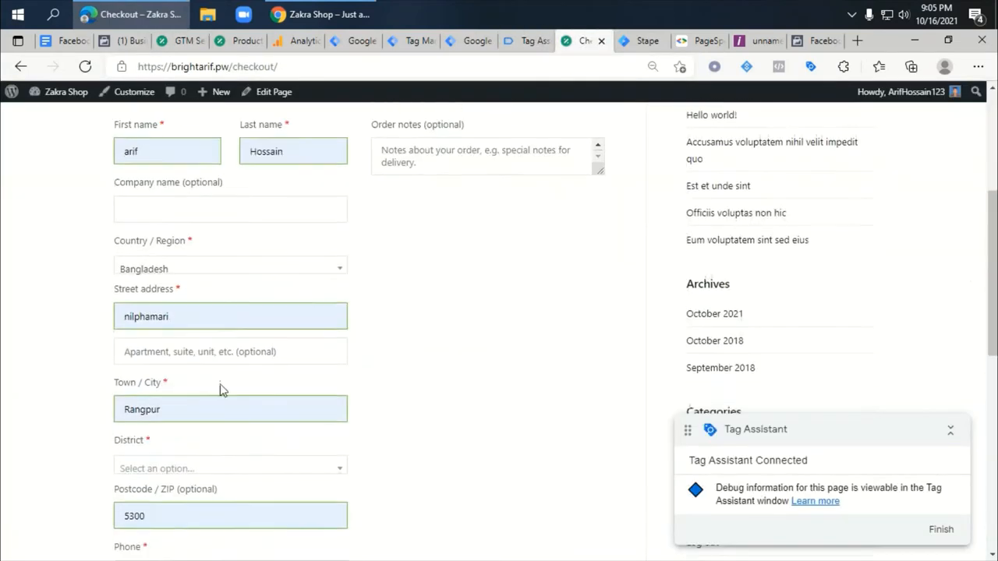
pyautogui.scroll(-4, 236, 442)
pyautogui.click(568, 360)
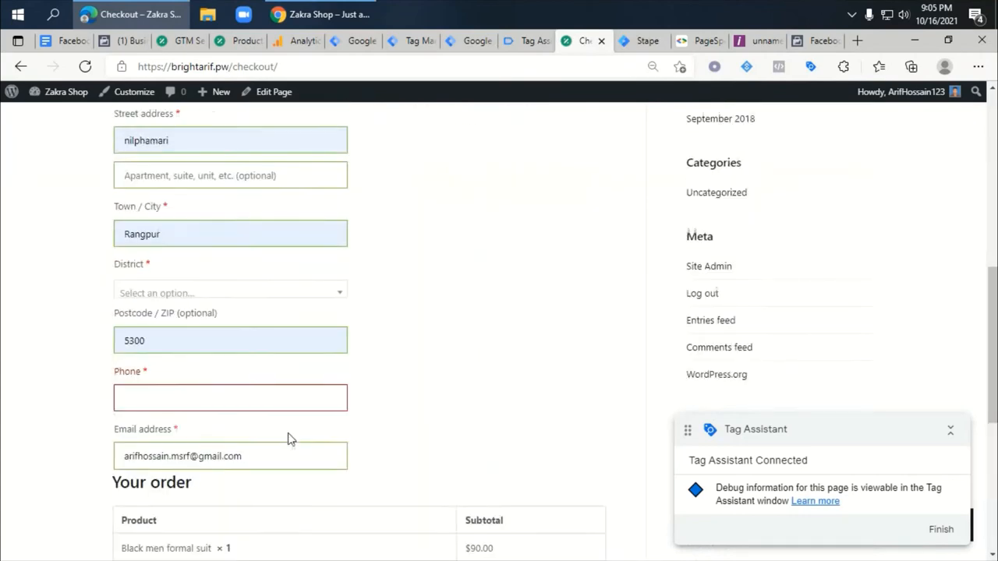
pyautogui.scroll(-8, 271, 411)
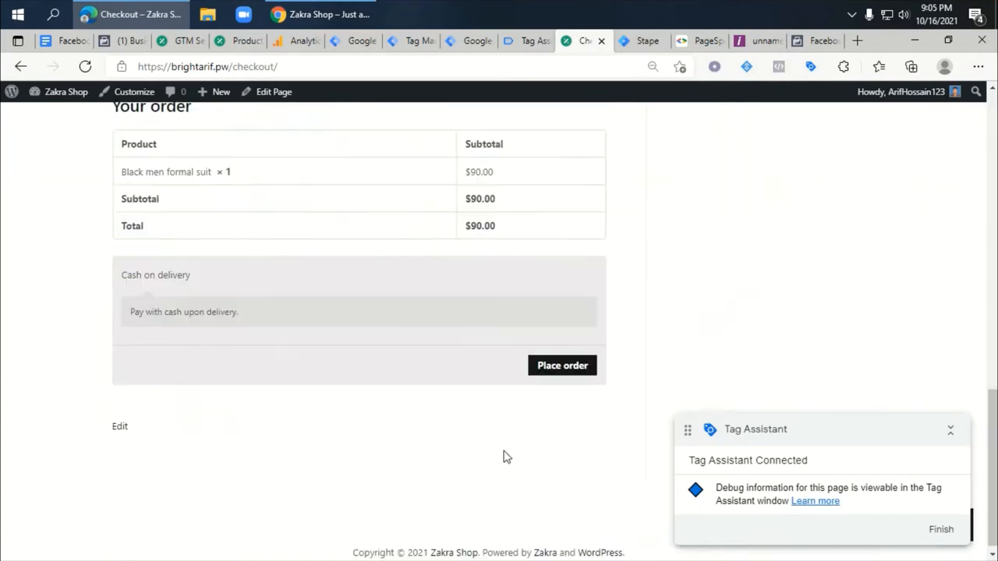
pyautogui.click(561, 357)
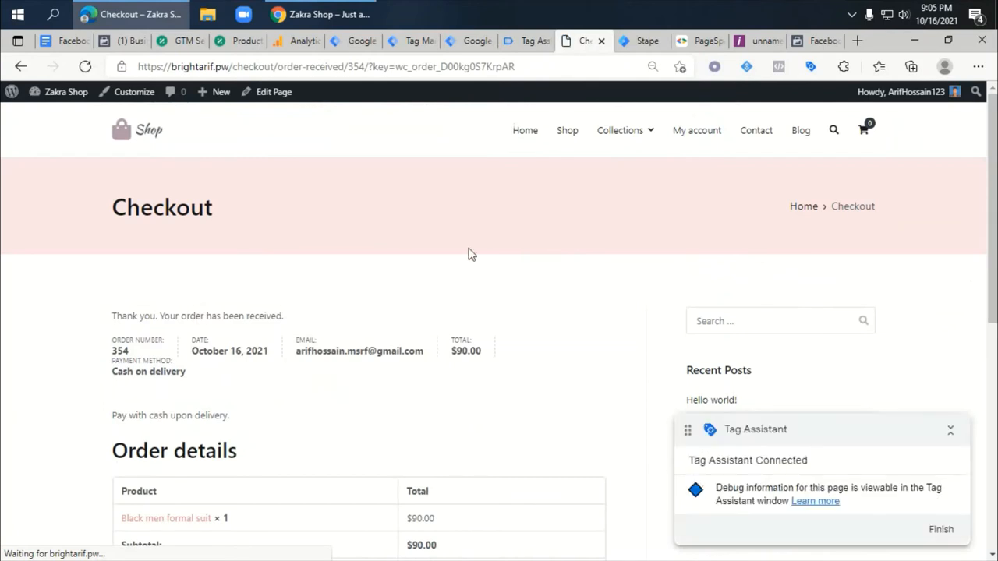
# - Inspect the purchase event in Tag Assistant and the details of its unfired Universal Analytics tag
pyautogui.click(524, 41)
pyautogui.click(67, 314)
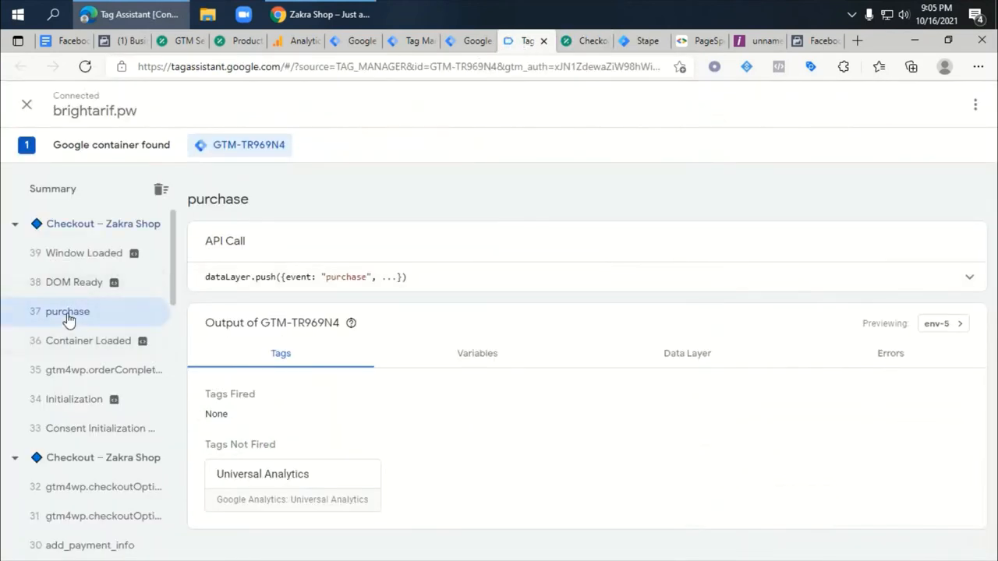
pyautogui.click(302, 484)
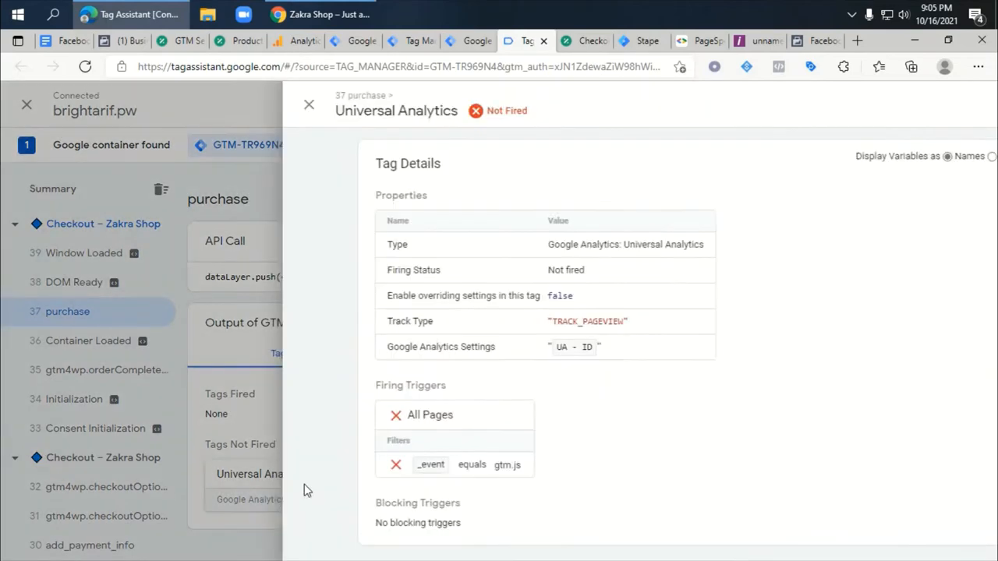
pyautogui.click(67, 311)
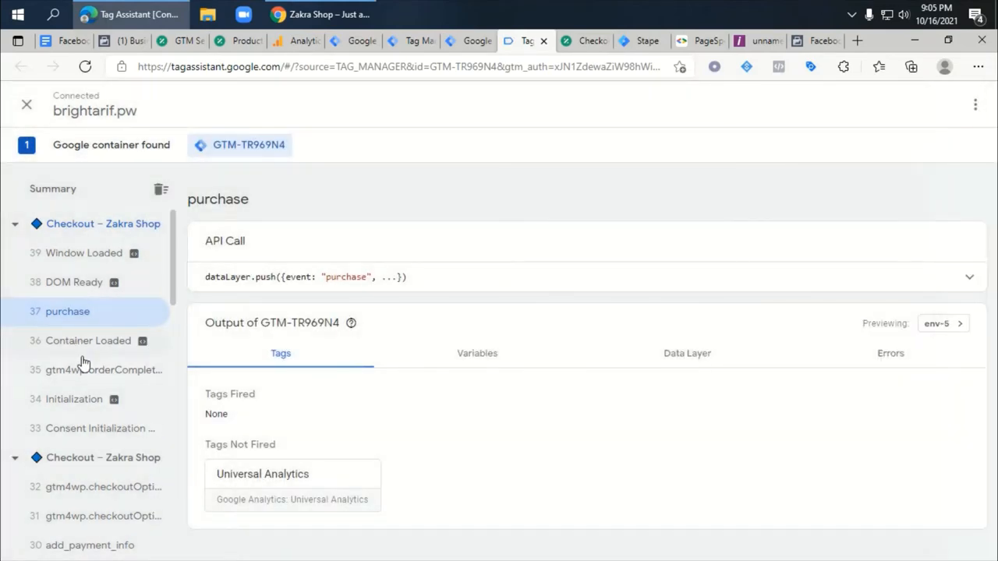
# - Examine the variables and data layer values of the gtm4wp.orderCompletedEEC event
pyautogui.click(82, 372)
pyautogui.click(479, 354)
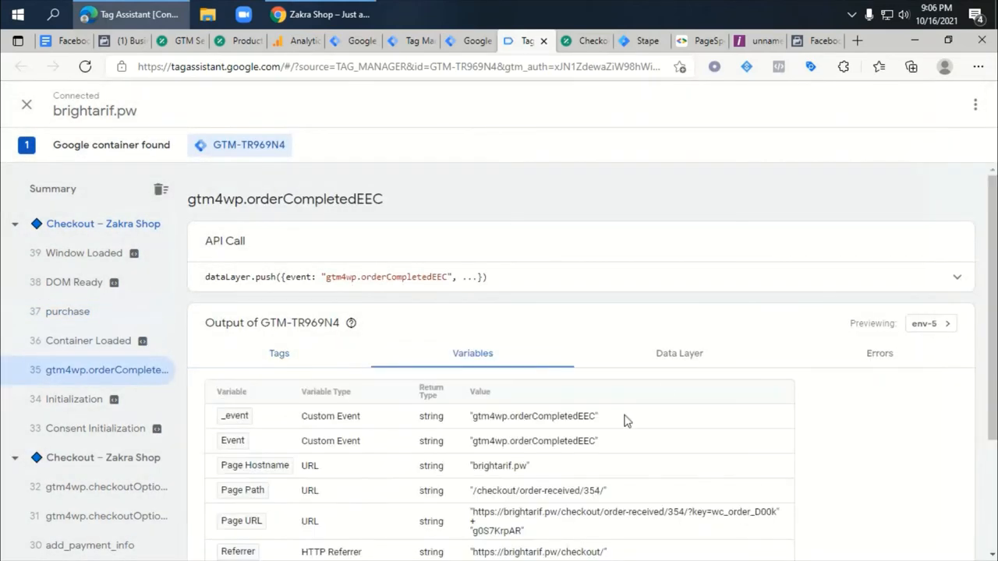
pyautogui.click(686, 355)
pyautogui.scroll(-2, 675, 370)
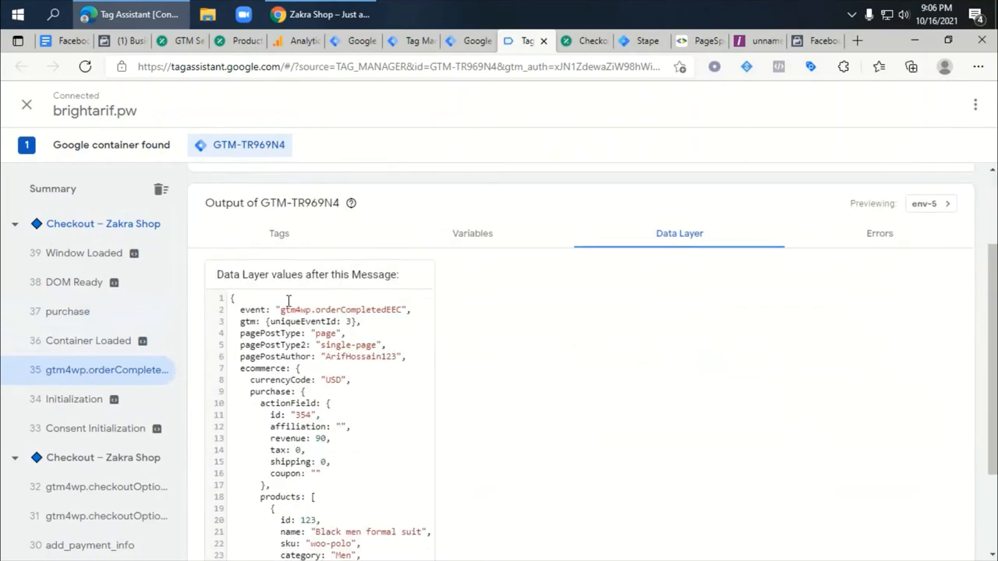
pyautogui.moveTo(289, 310); pyautogui.dragTo(368, 311)
pyautogui.click(397, 410)
pyautogui.scroll(-2, 367, 428)
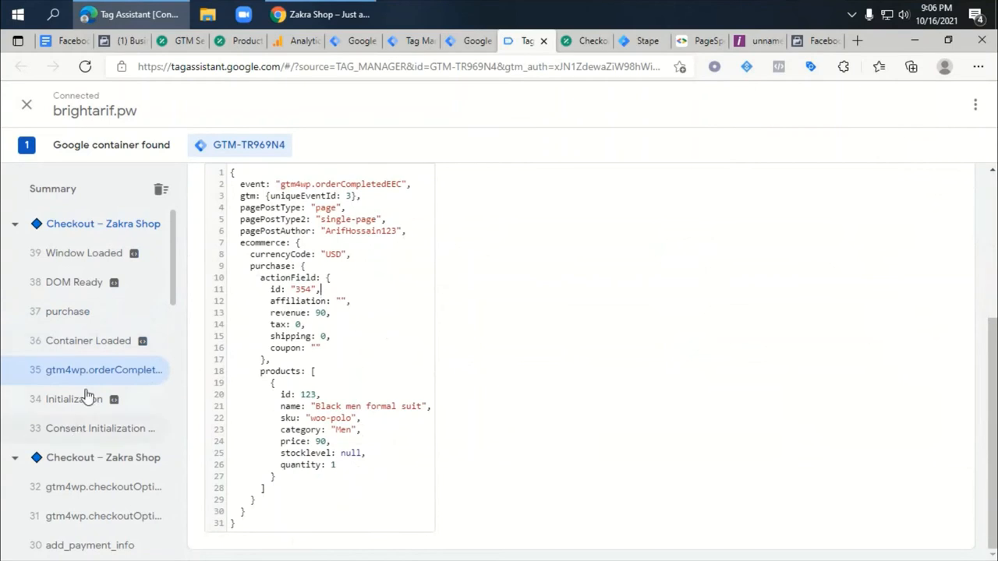
# - Review the data layer values of the Container Loaded event on the order-received checkout page
pyautogui.click(76, 349)
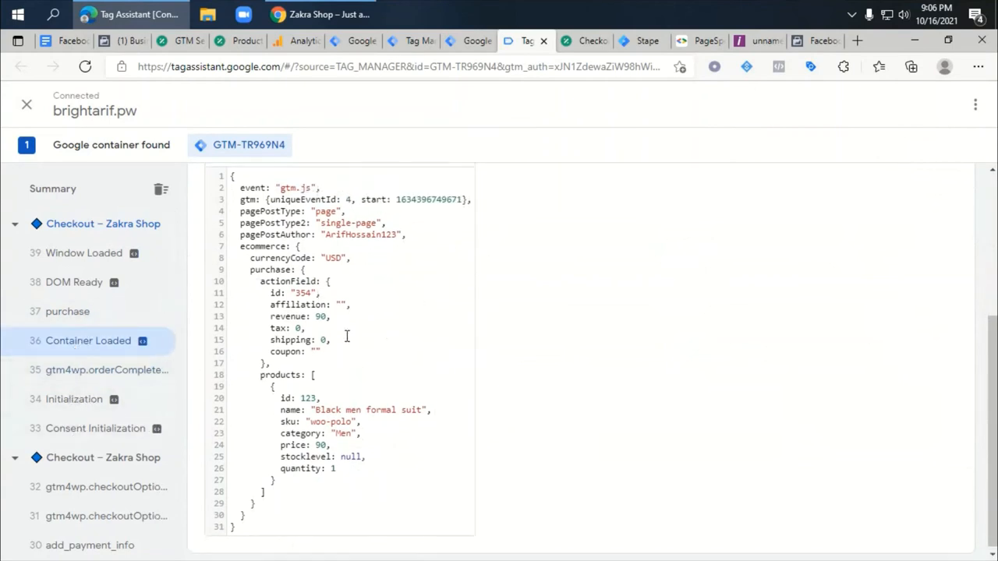
pyautogui.scroll(2, 349, 360)
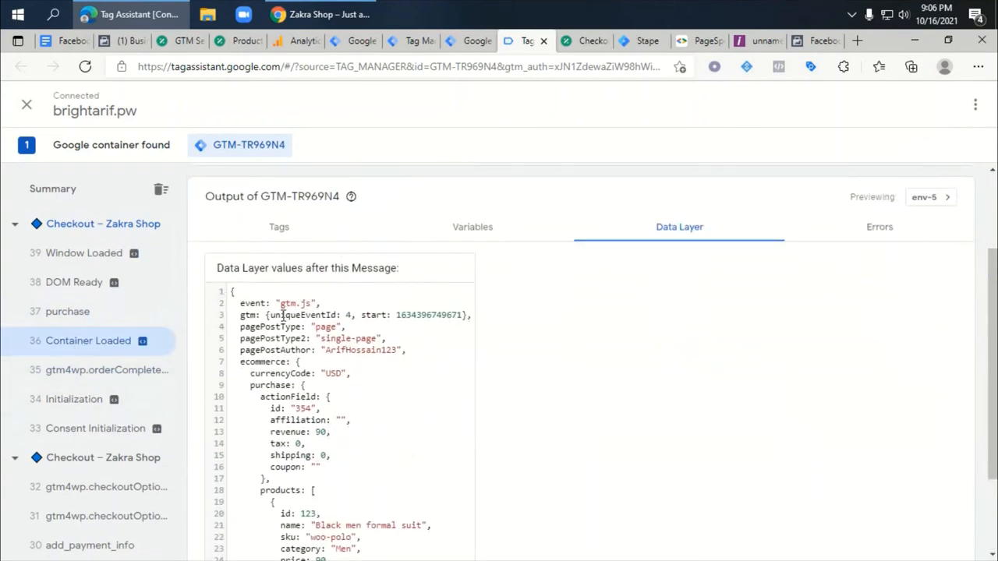
pyautogui.scroll(3, 632, 382)
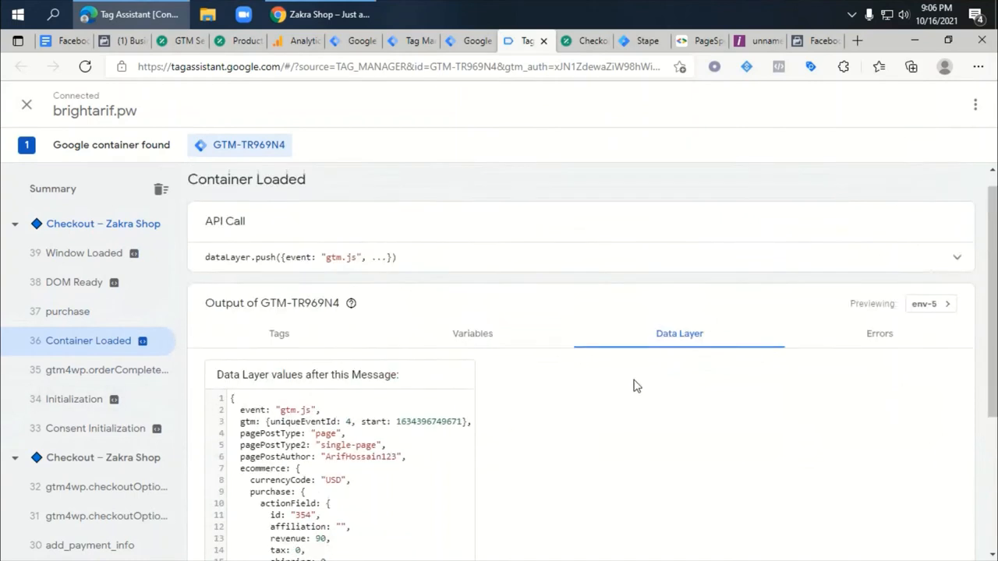
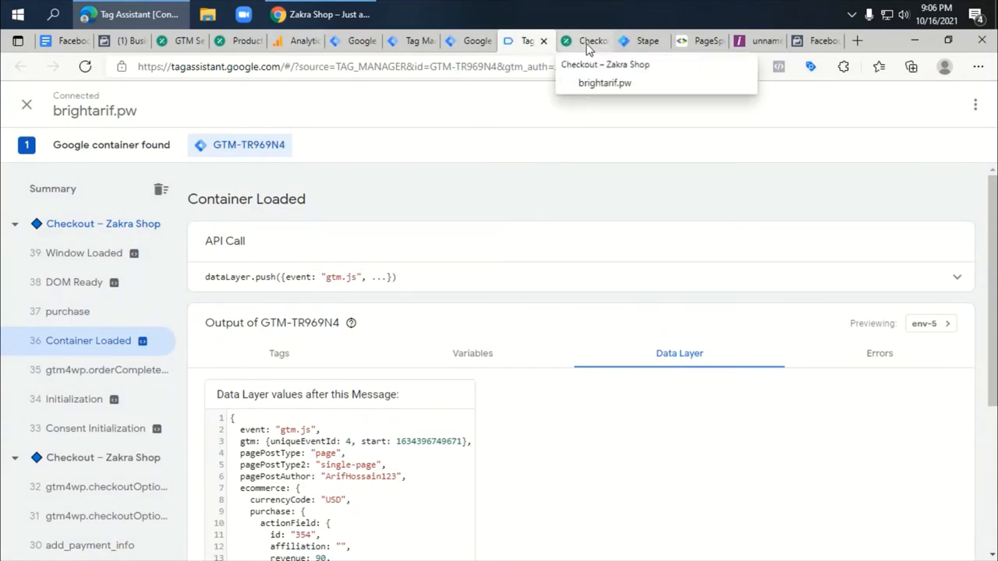
# - Copy the tag name "UA - EE - All events" from item 8 of the Facebook CAPI for Wordpress document
pyautogui.hotkey('ctrl', '1')
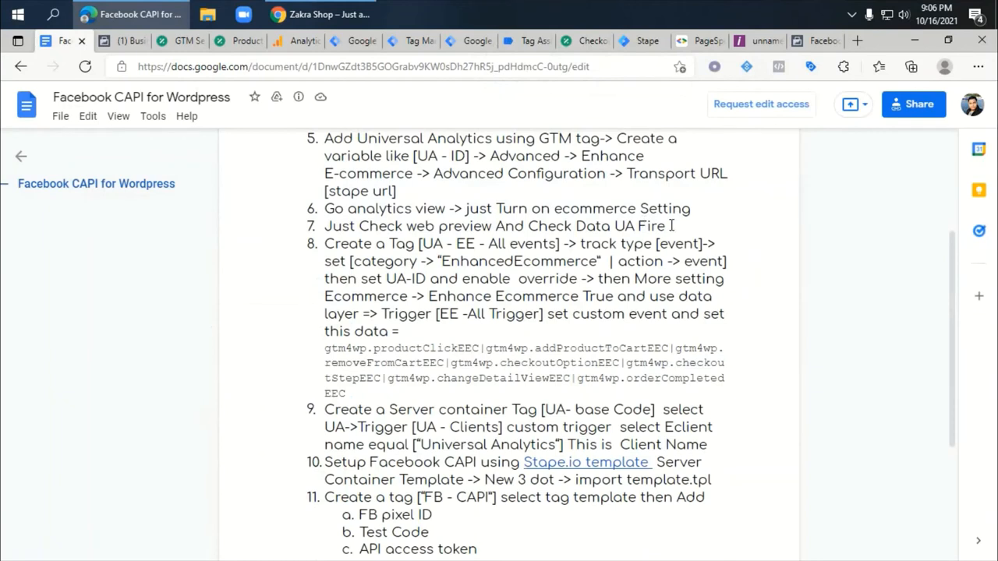
pyautogui.moveTo(671, 225); pyautogui.dragTo(320, 219)
pyautogui.click(416, 244)
pyautogui.moveTo(558, 244); pyautogui.dragTo(428, 244)
pyautogui.hotkey('ctrl', 'c')
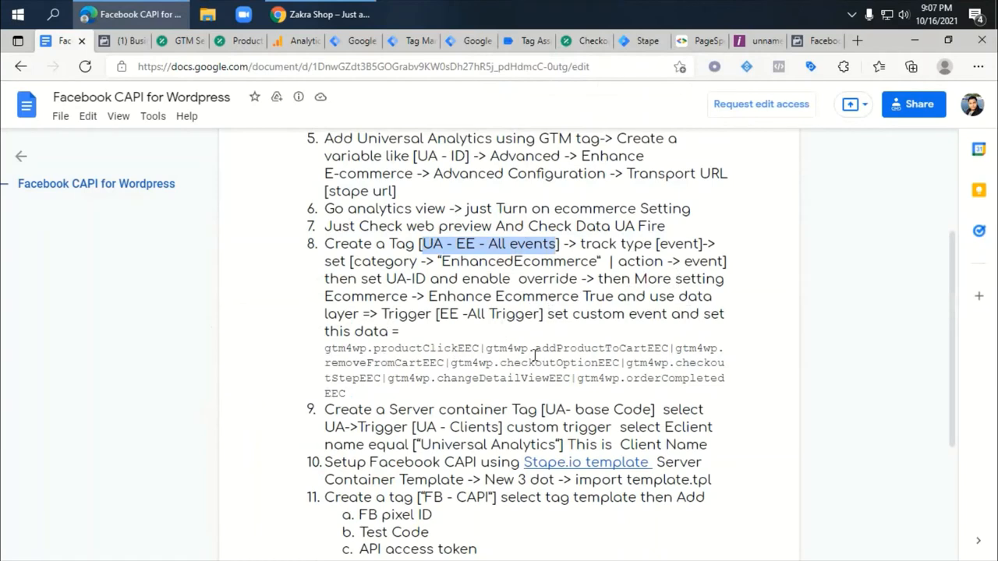
# - Close the Tag Assistant, shop checkout and server container debug pages
pyautogui.click(530, 40)
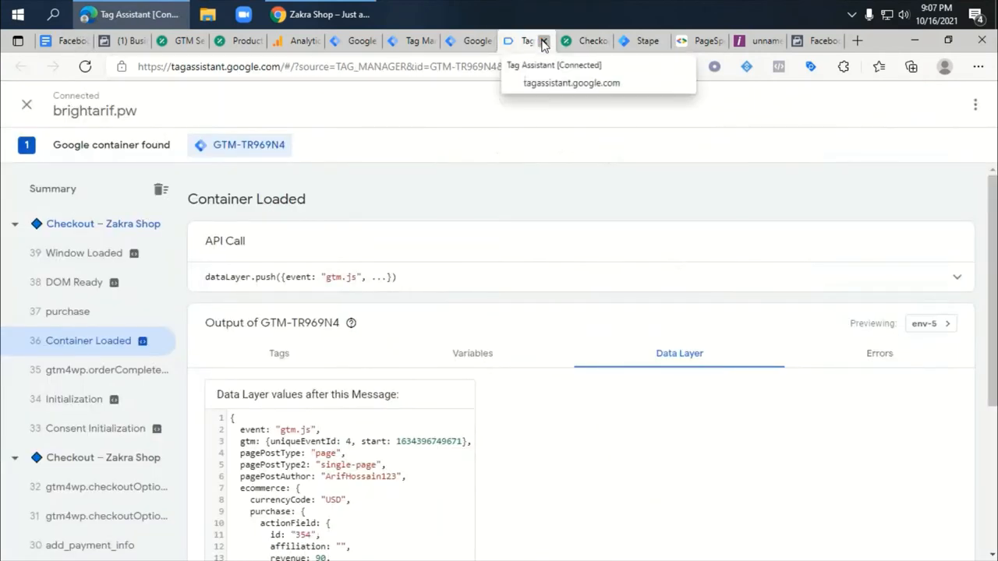
pyautogui.click(544, 42)
pyautogui.click(544, 42)
pyautogui.click(473, 41)
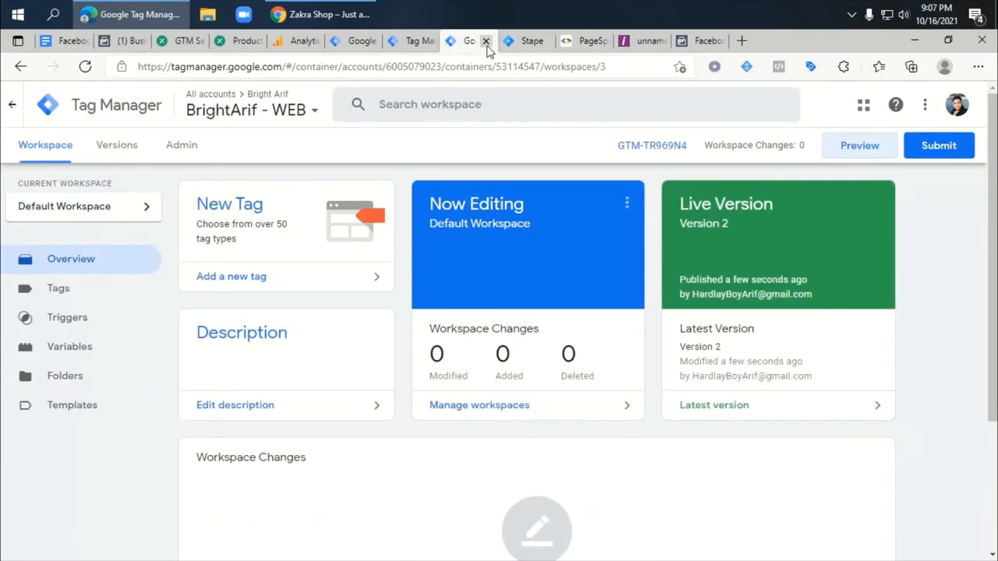
pyautogui.click(417, 43)
pyautogui.click(430, 41)
# - Create a new tag in the BrightArif - WEB container and name it "UA - EE - All events"
pyautogui.click(355, 43)
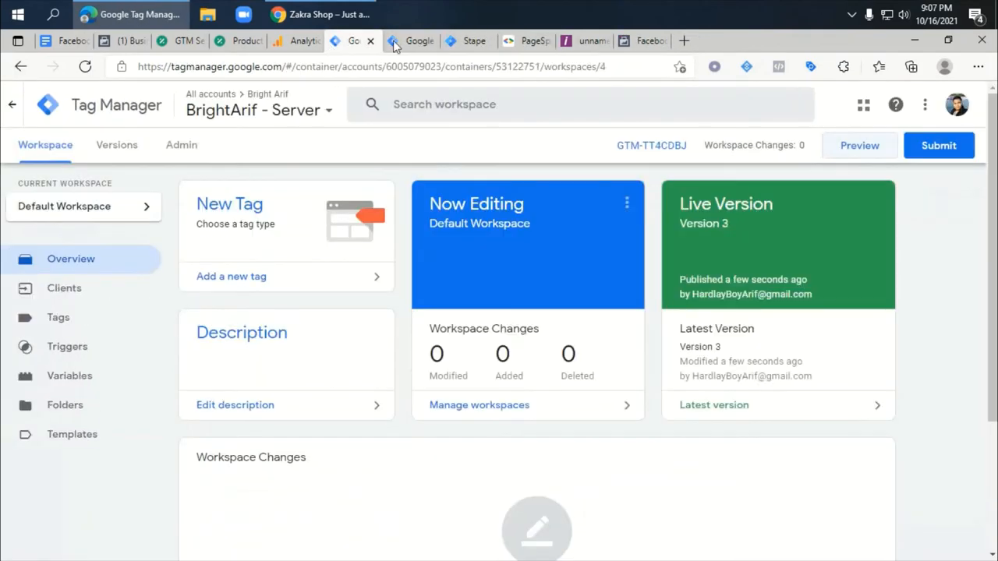
pyautogui.click(398, 42)
pyautogui.click(78, 288)
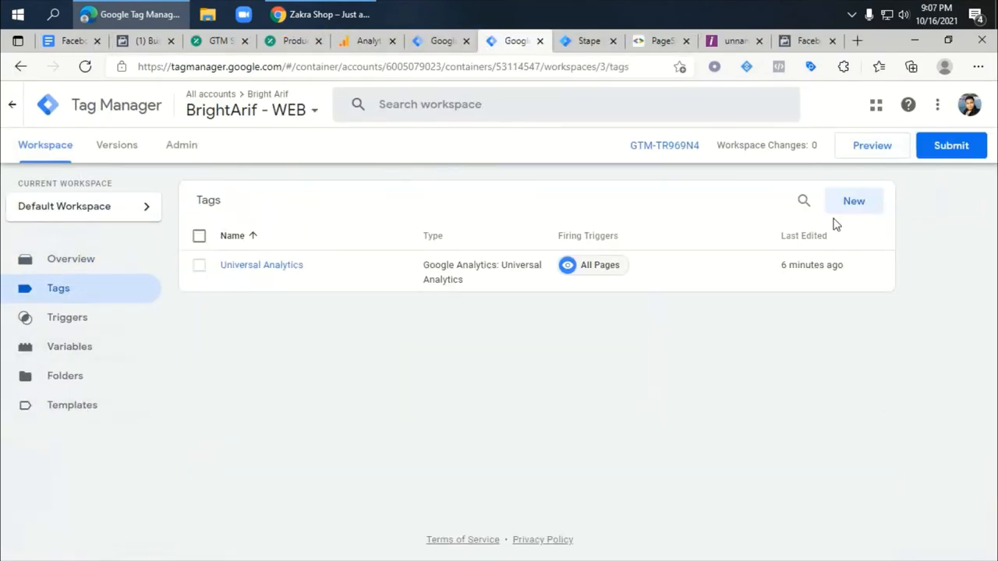
pyautogui.click(854, 204)
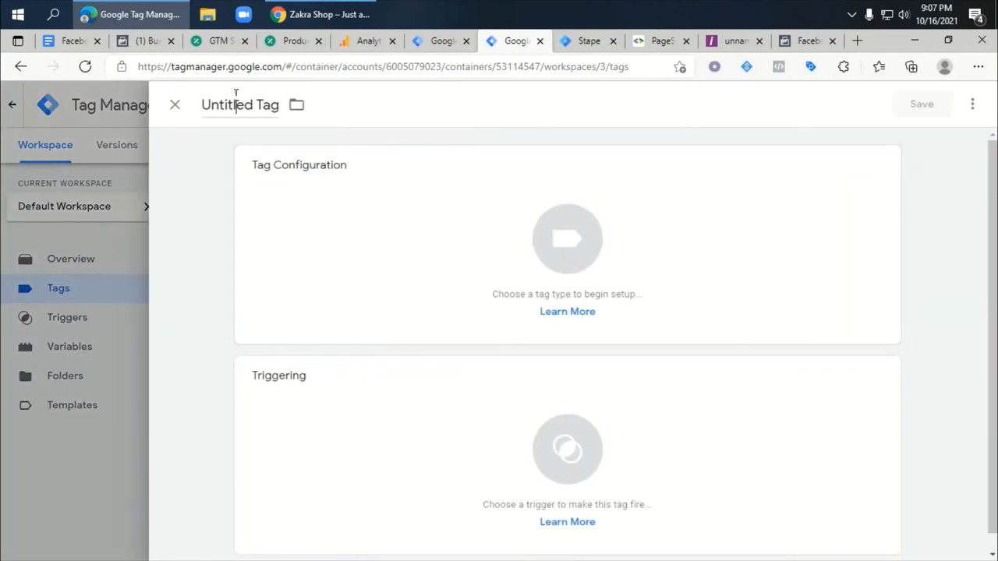
pyautogui.hotkey('ctrl', 'a')
pyautogui.hotkey('ctrl', 'v')
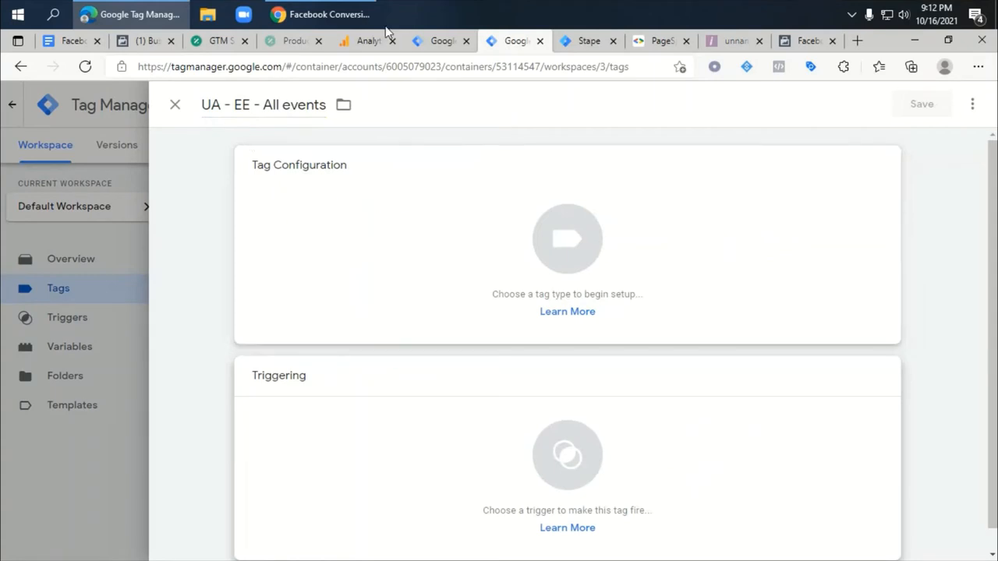
# - In Google Analytics, turn on Ecommerce and Enhanced Ecommerce Reporting for BrightArif - WEB's All Web Site Data view and save the settings
pyautogui.click(366, 41)
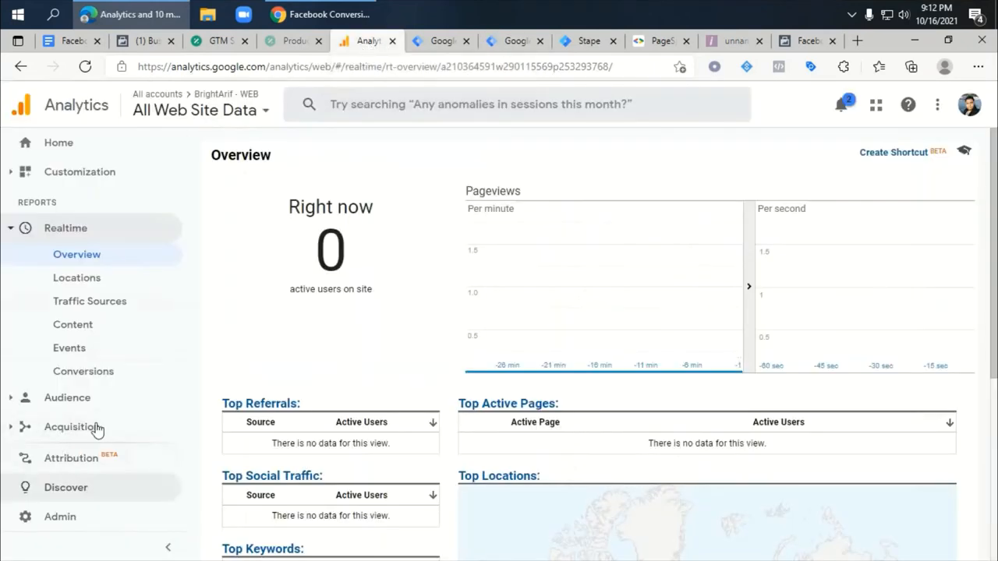
pyautogui.click(207, 114)
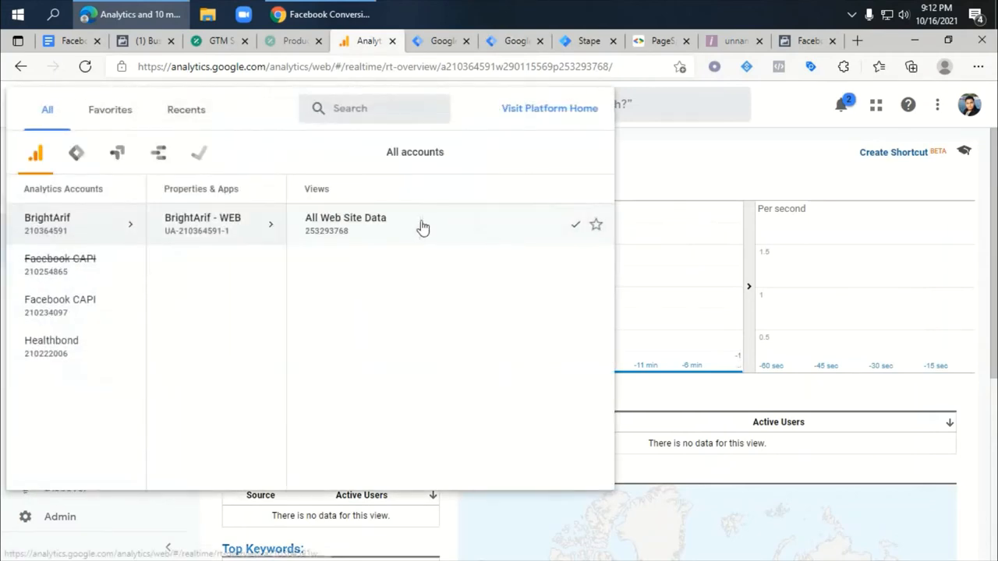
pyautogui.click(419, 226)
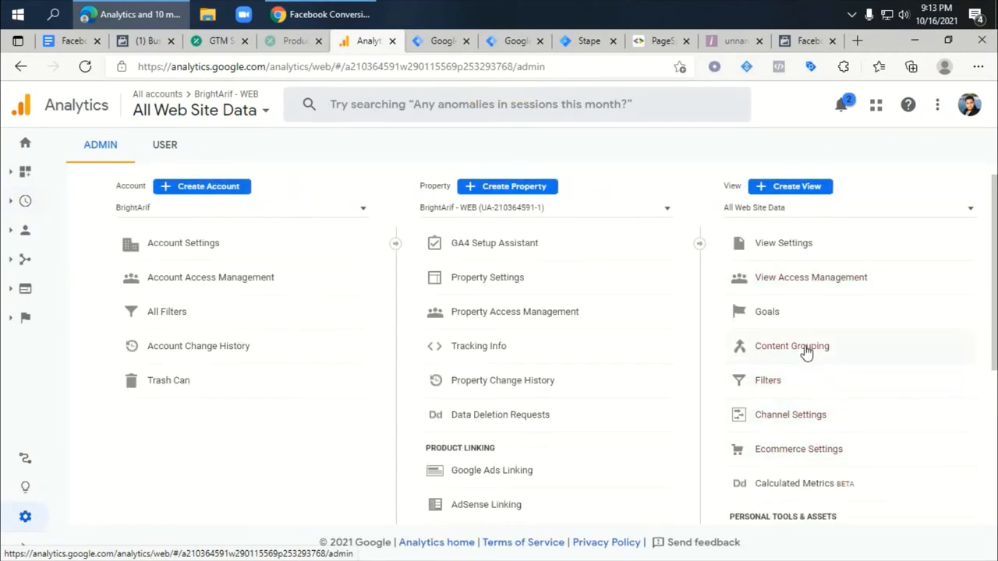
pyautogui.click(796, 452)
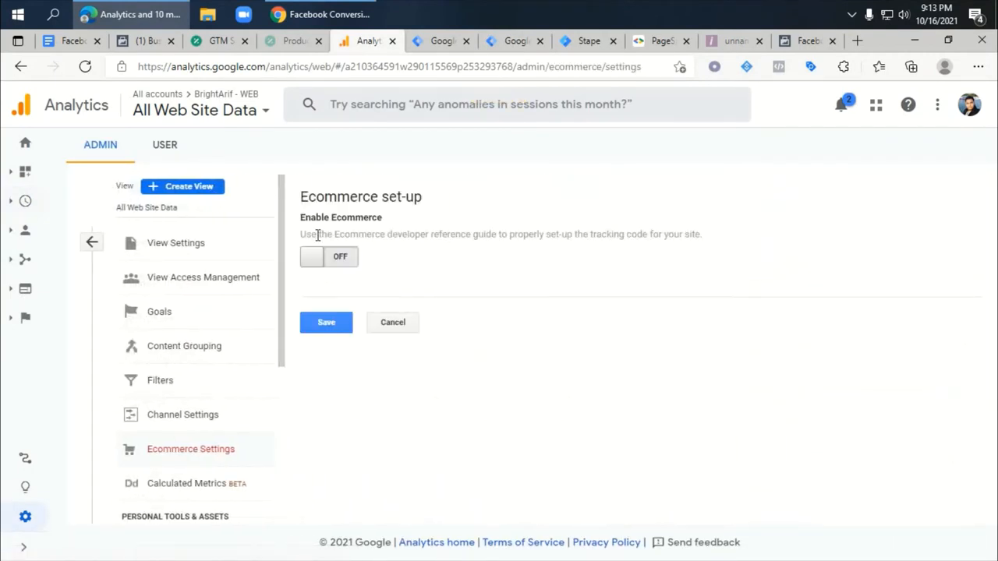
pyautogui.click(336, 257)
pyautogui.click(325, 312)
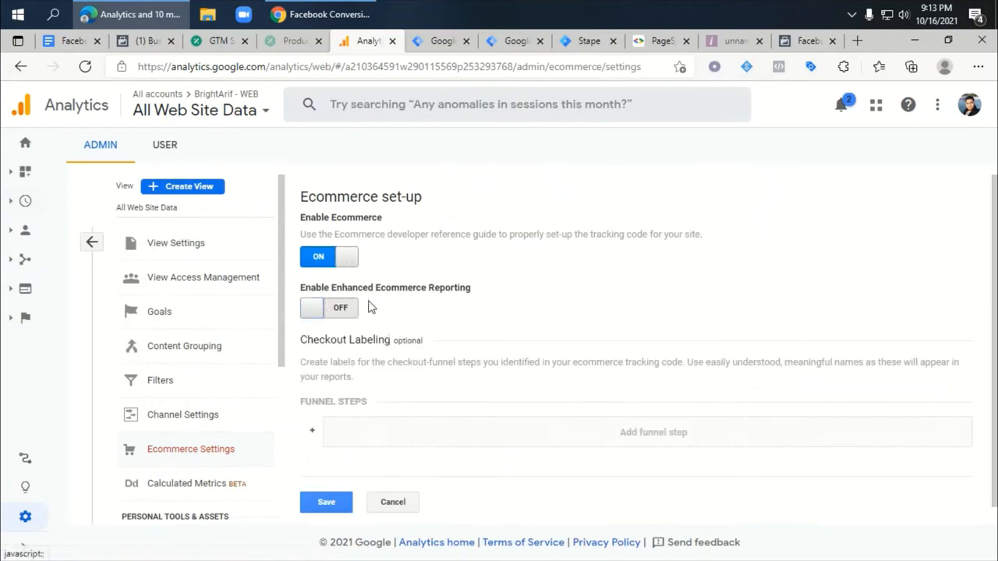
pyautogui.click(327, 505)
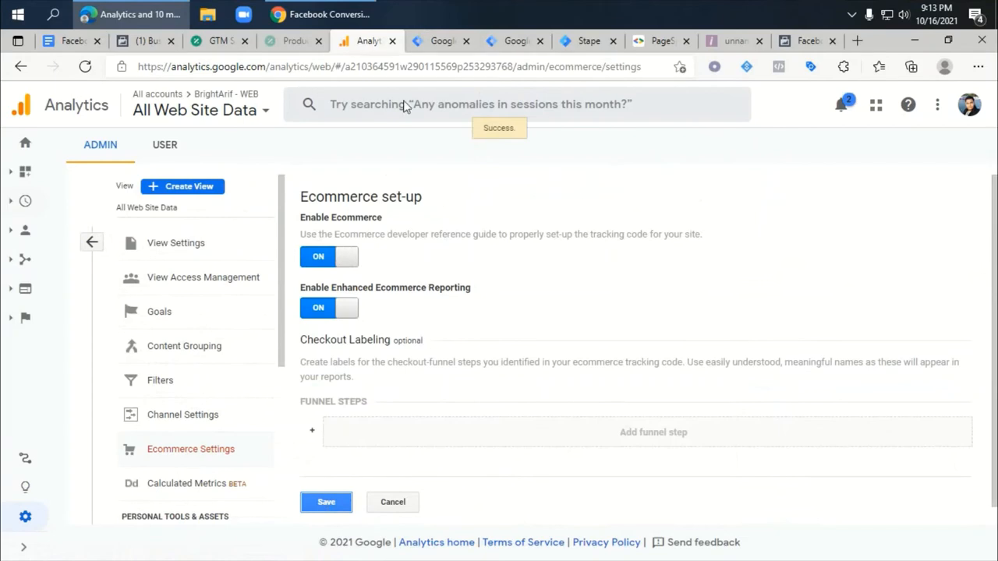
# - Back in Tag Manager, set the new tag's type to Google Analytics: Universal Analytics with track type Event
pyautogui.click(511, 40)
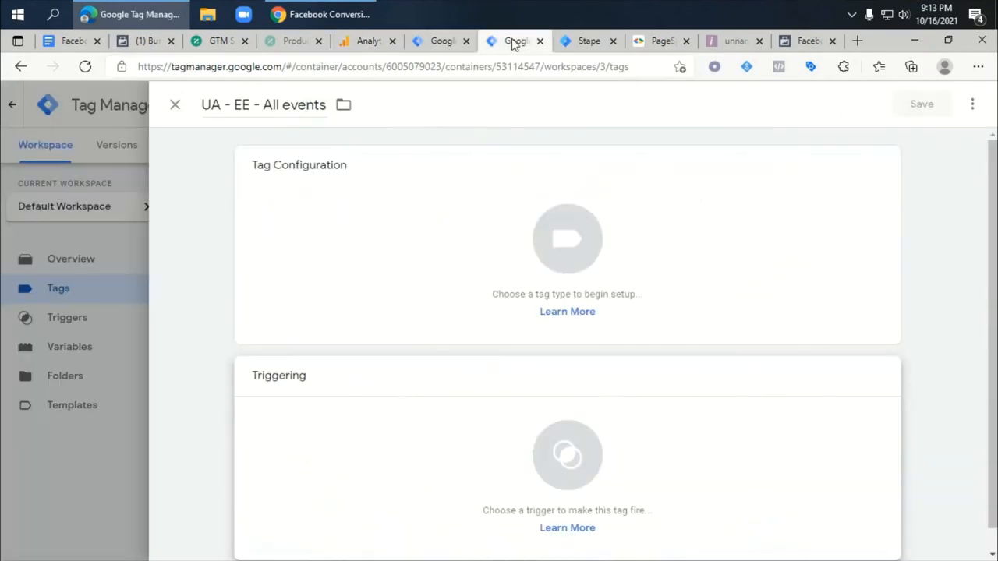
pyautogui.click(343, 218)
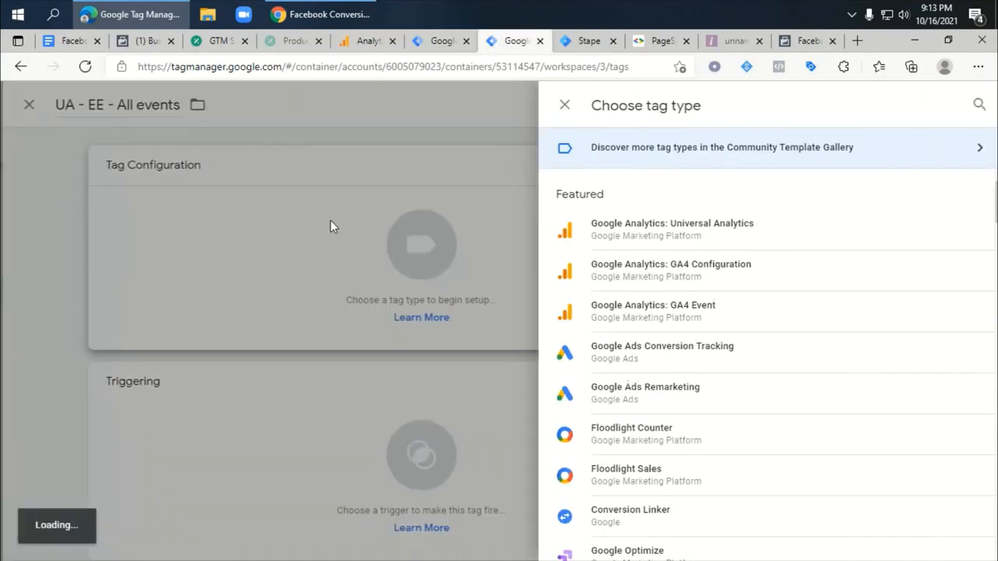
pyautogui.click(712, 234)
pyautogui.click(299, 312)
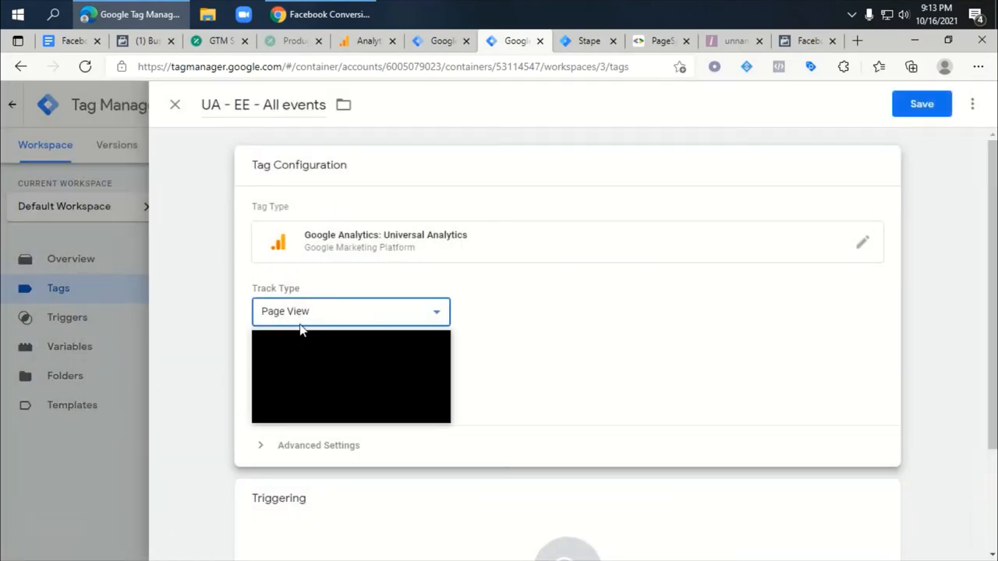
pyautogui.click(300, 362)
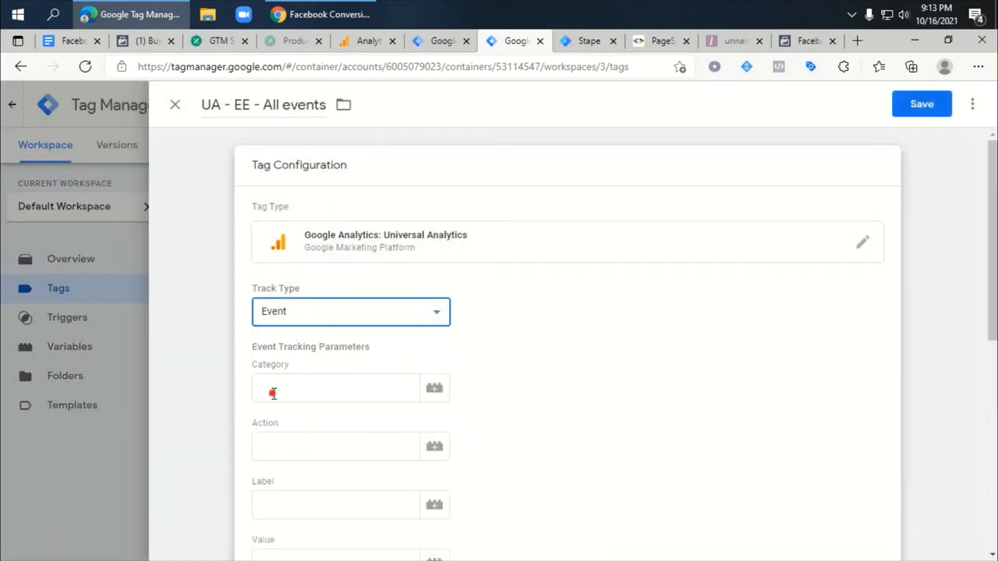
# - Set the event category to "EnhancedEcommerce", copied from item 8 of the Facebook CAPI for Wordpress document, and the action to the {{Event}} variable
pyautogui.click(273, 393)
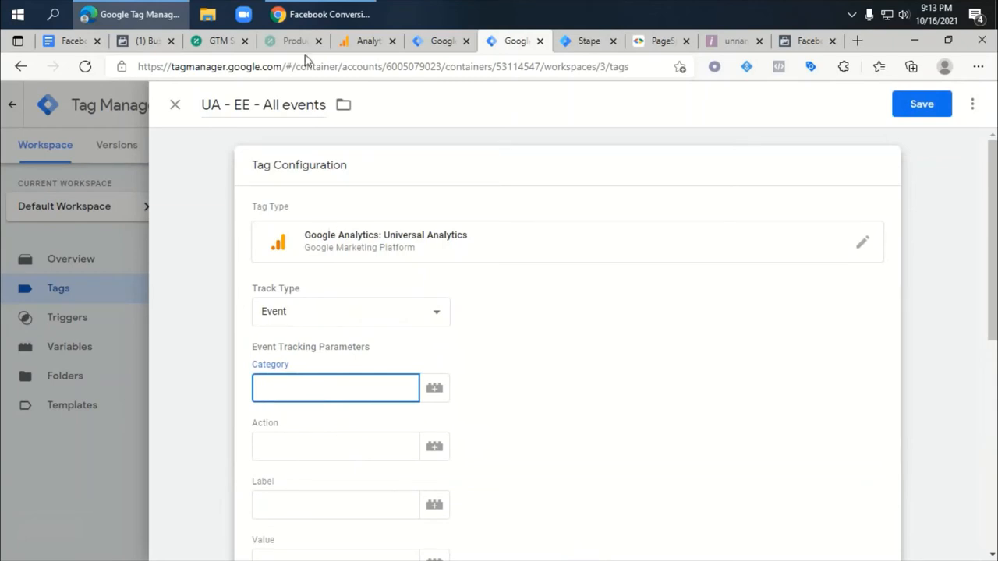
pyautogui.click(78, 40)
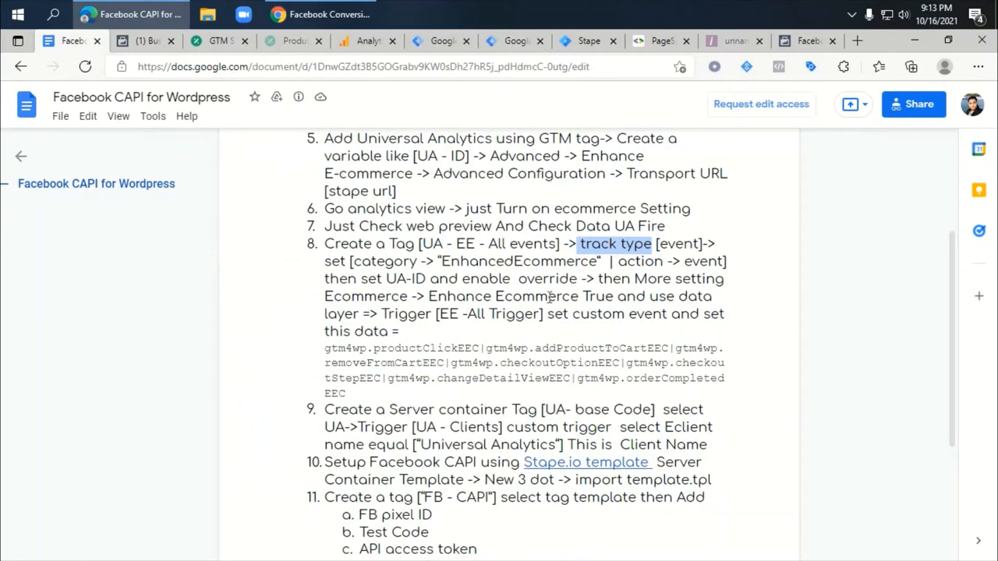
pyautogui.doubleClick(498, 261)
pyautogui.hotkey('ctrl', 'c')
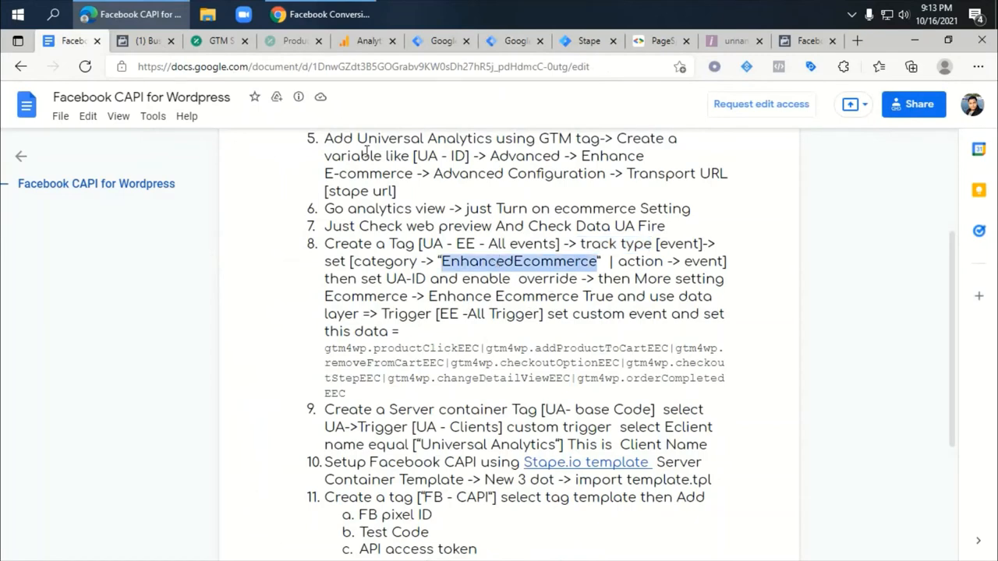
pyautogui.click(514, 41)
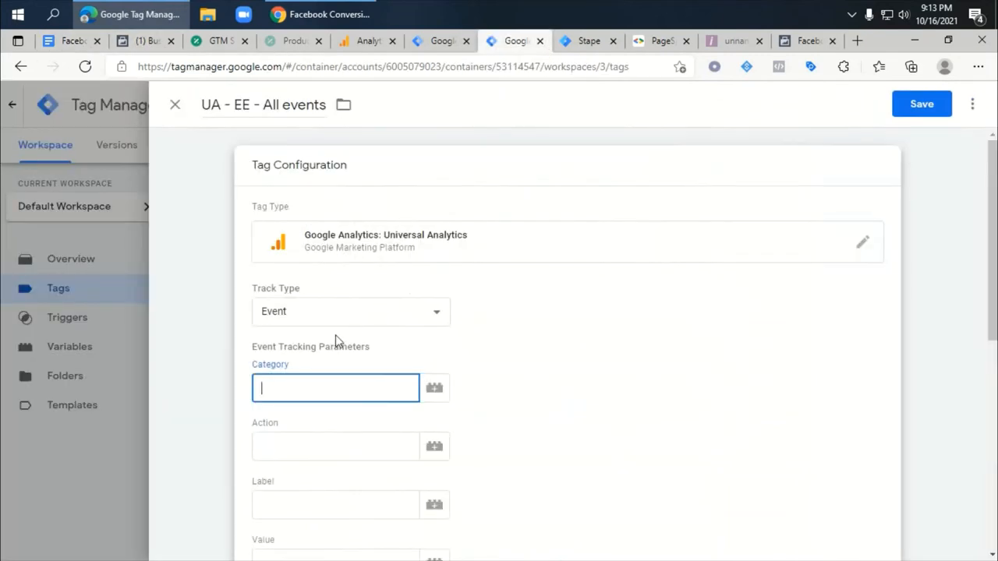
pyautogui.hotkey('ctrl', 'v')
pyautogui.click(309, 447)
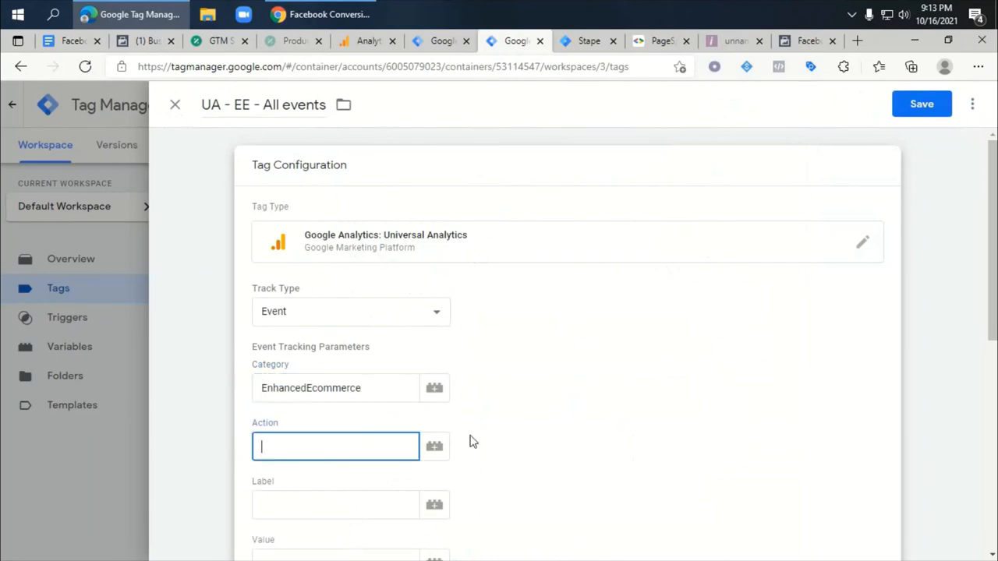
pyautogui.click(434, 449)
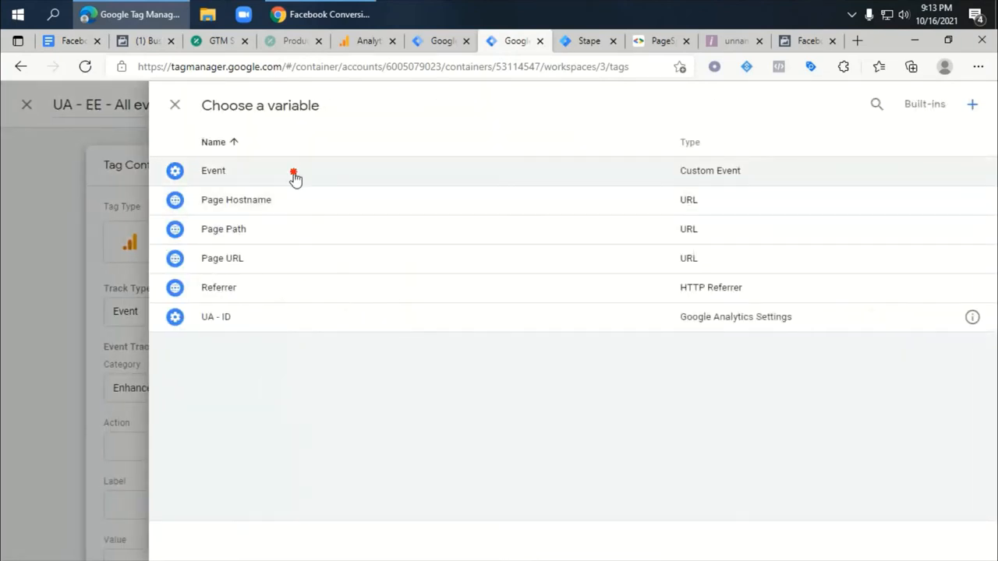
pyautogui.click(292, 179)
# - Choose {{UA - ID}} as the tag's Google Analytics settings variable and enable overriding settings in this tag
pyautogui.scroll(-3, 528, 411)
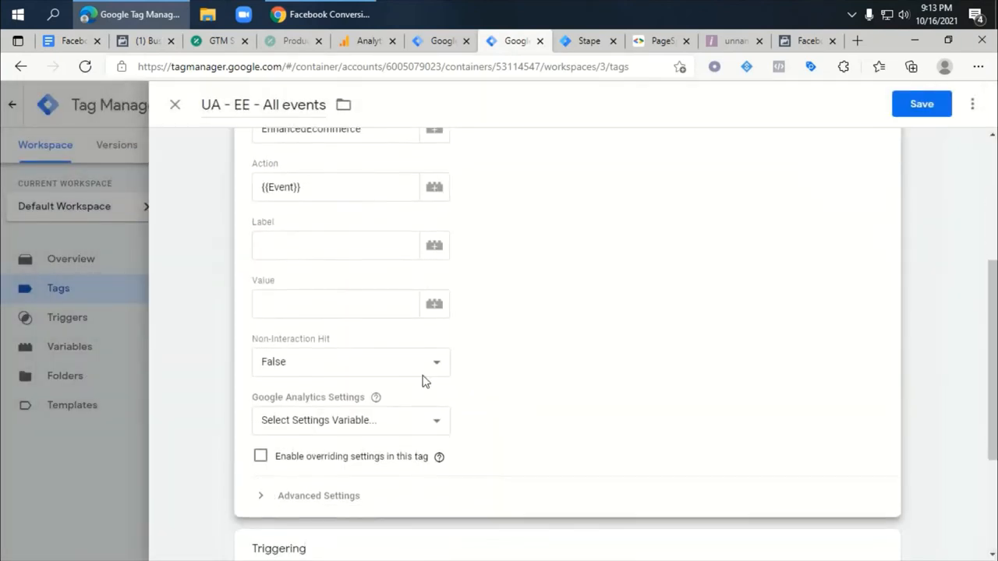
pyautogui.click(305, 421)
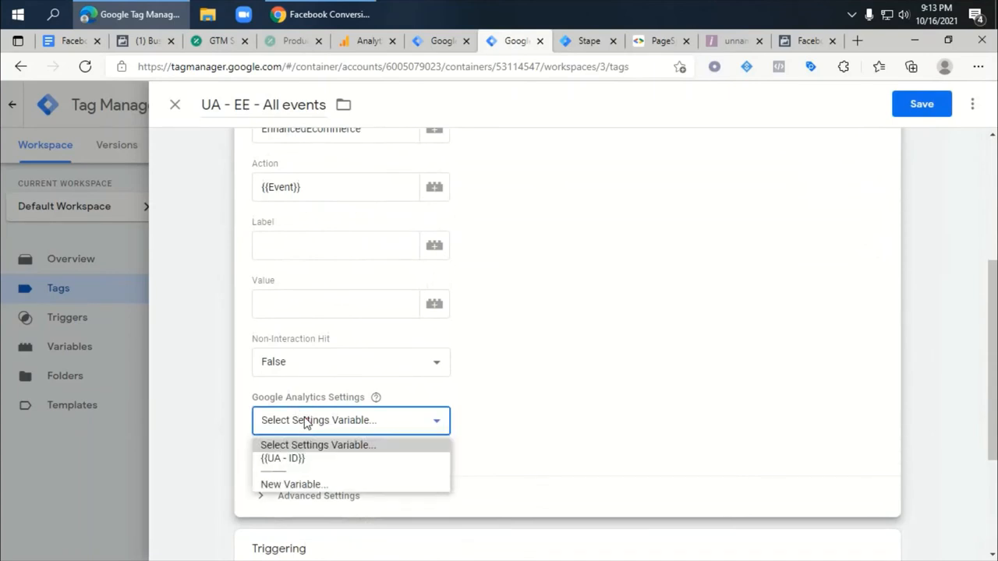
pyautogui.click(305, 460)
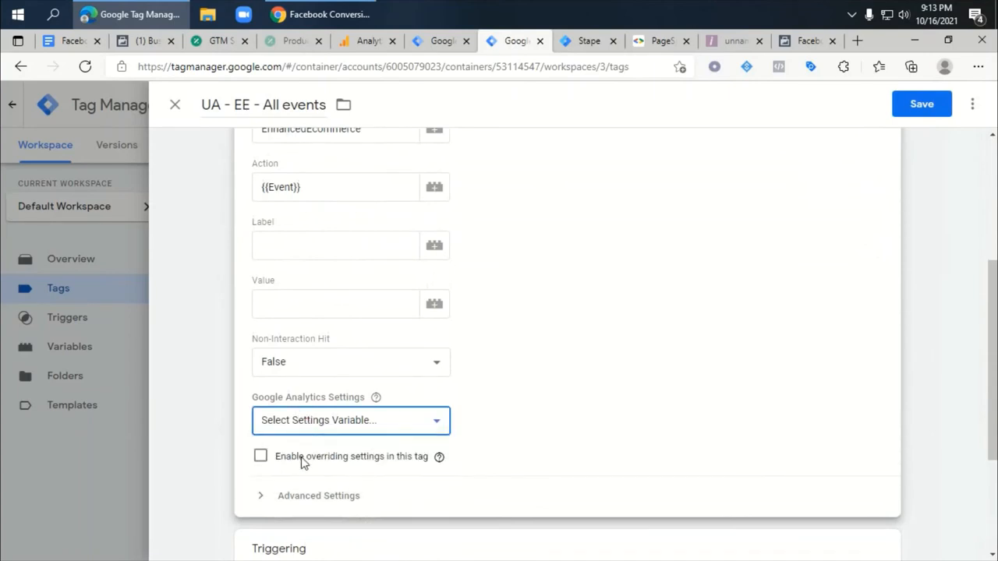
pyautogui.click(260, 457)
# - Set the tag's Enable Enhanced Ecommerce Features option to True and have it use the data layer
pyautogui.scroll(-2, 386, 429)
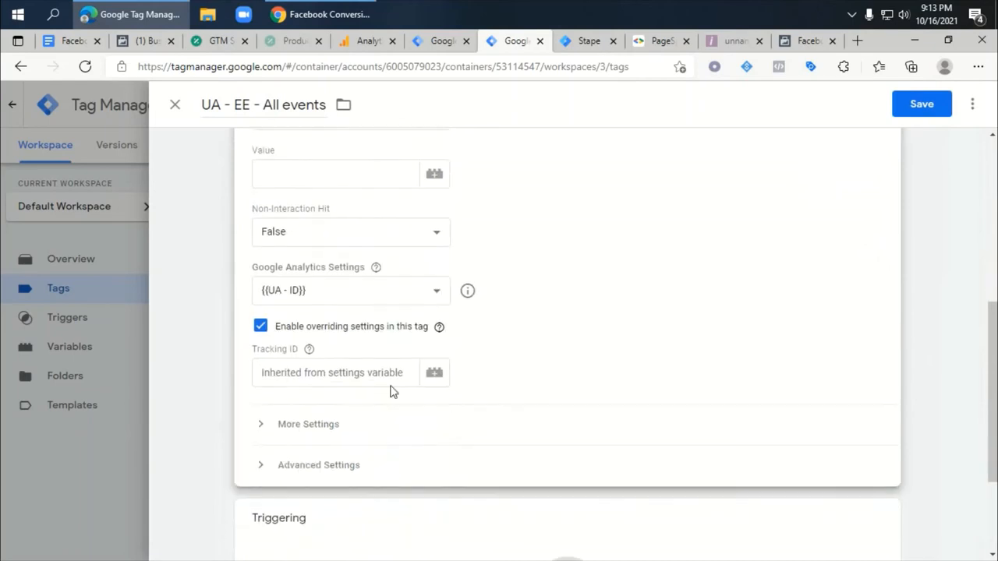
pyautogui.click(262, 432)
pyautogui.scroll(-3, 306, 452)
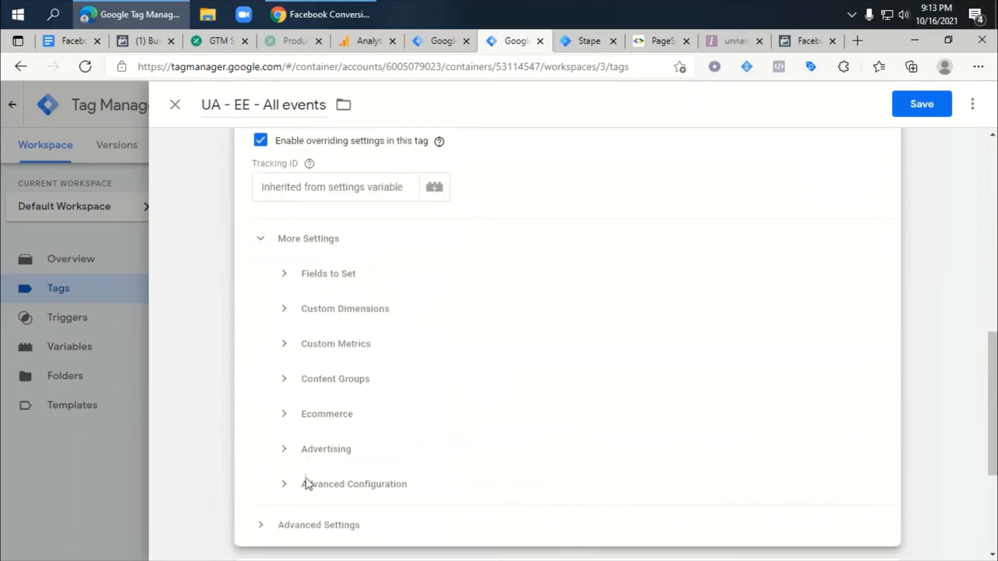
pyautogui.scroll(-1, 306, 484)
pyautogui.click(292, 339)
pyautogui.click(367, 394)
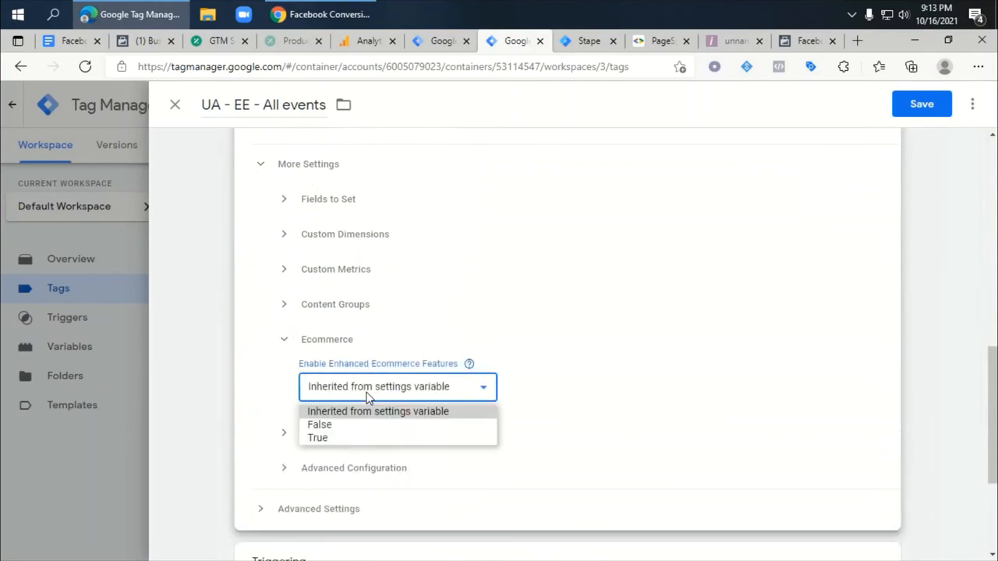
pyautogui.click(343, 437)
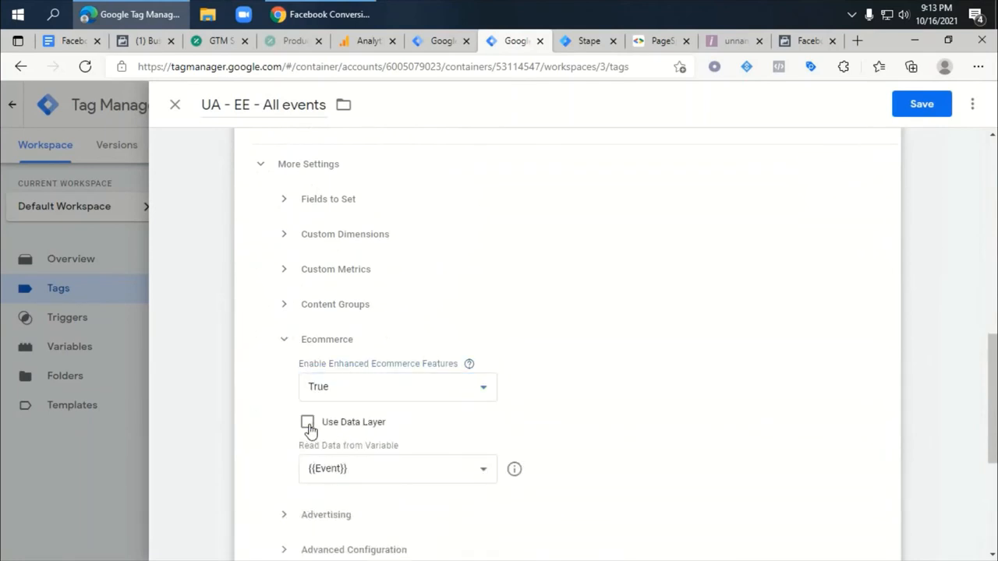
pyautogui.click(309, 426)
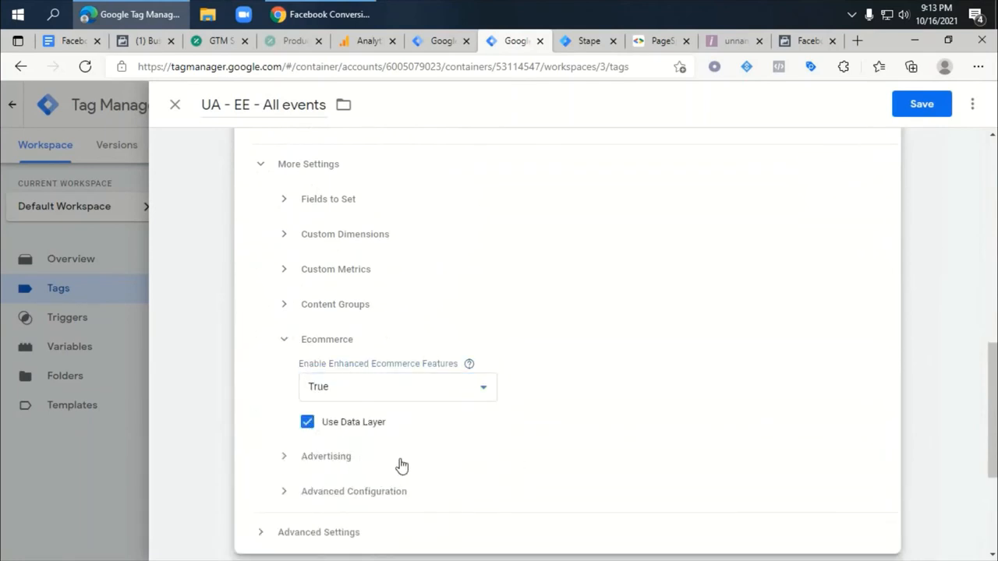
# - Add a new trigger to the tag and name it "EE -All Trigger"
pyautogui.scroll(-3, 593, 304)
pyautogui.scroll(7, 555, 348)
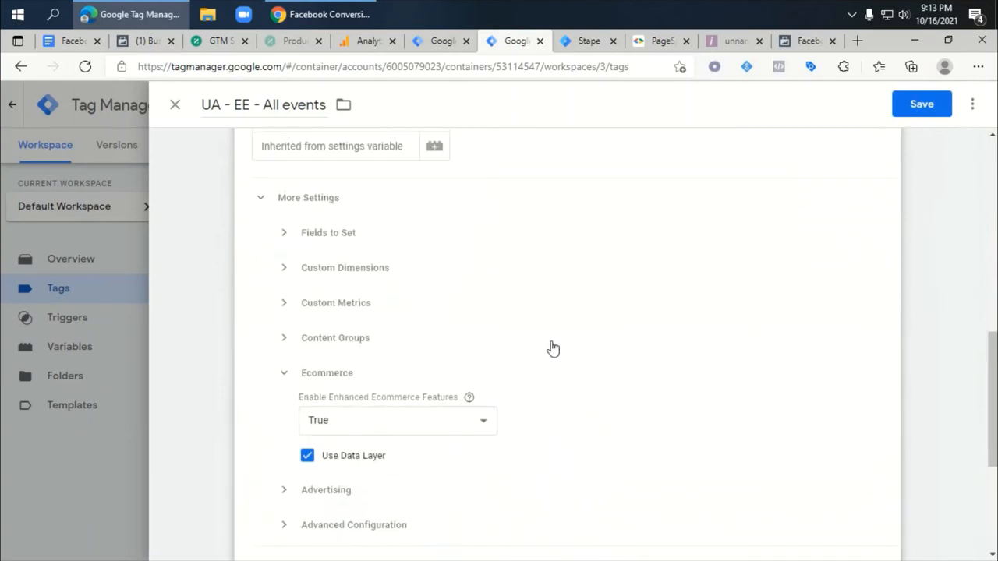
pyautogui.scroll(3, 550, 348)
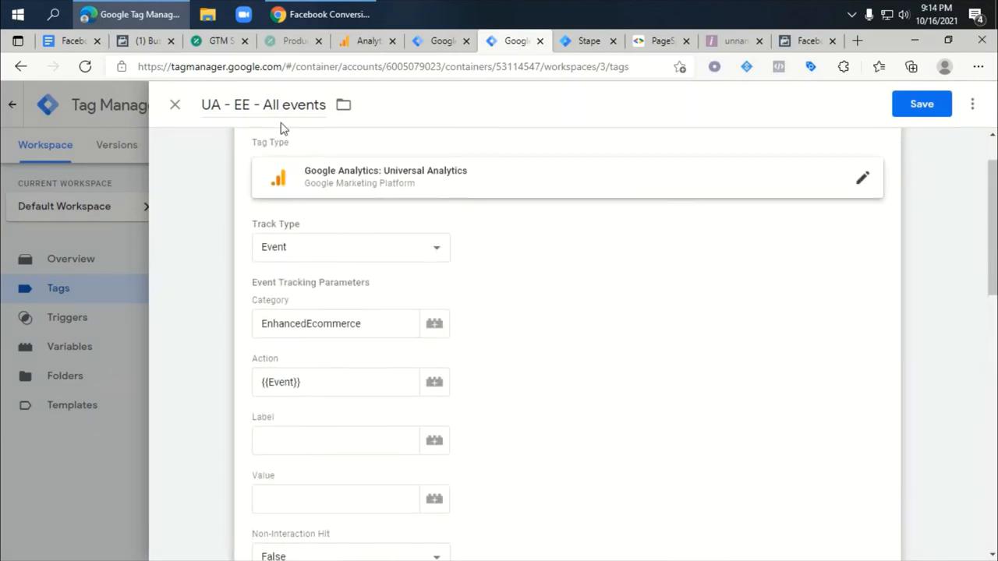
pyautogui.scroll(-4, 561, 358)
pyautogui.scroll(-6, 577, 368)
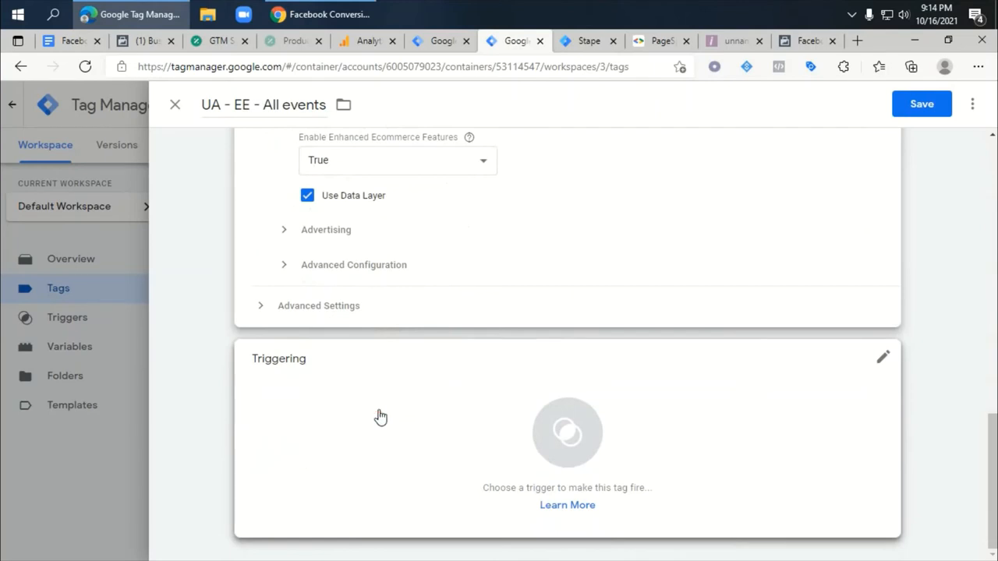
pyautogui.click(381, 417)
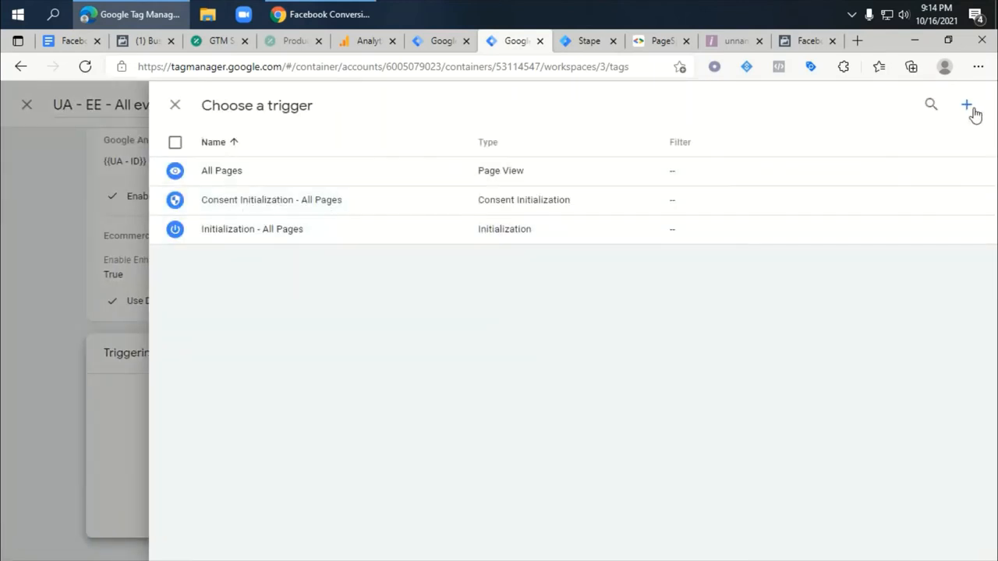
pyautogui.click(968, 106)
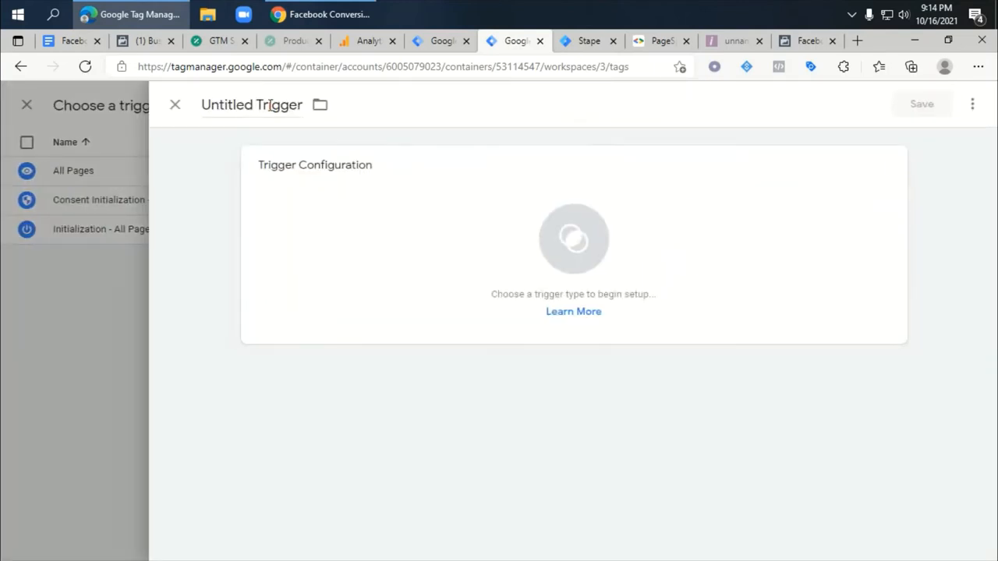
pyautogui.click(248, 110)
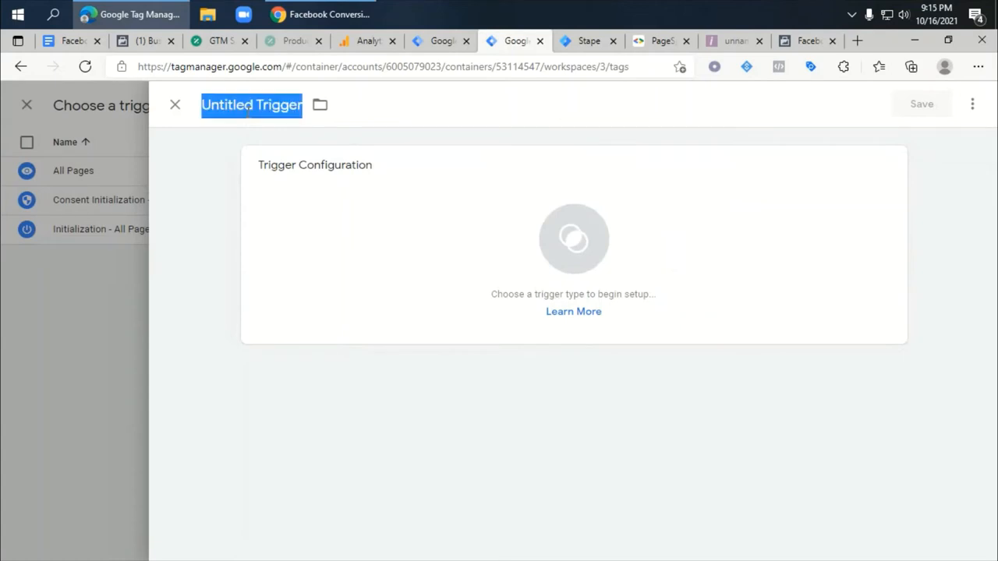
pyautogui.write('EE -All Trigger')
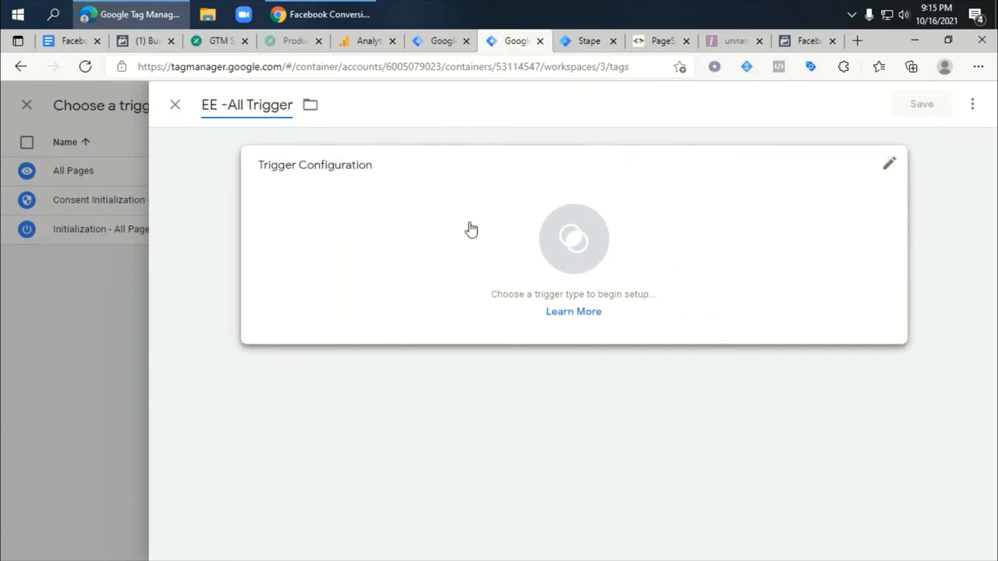
# - Set the trigger type of the new trigger to Custom Event
pyautogui.click(506, 228)
pyautogui.scroll(-3, 661, 472)
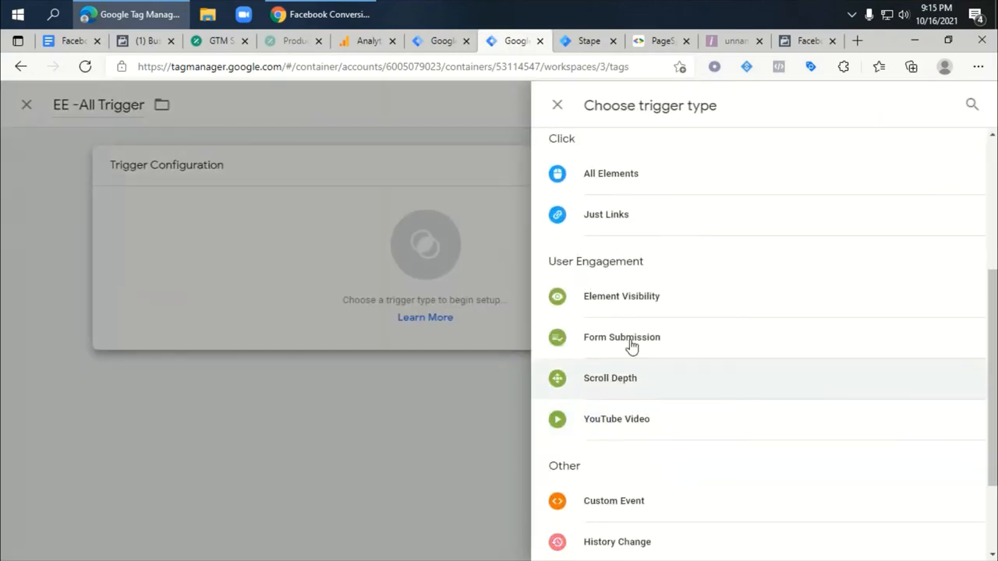
pyautogui.scroll(-1, 628, 473)
pyautogui.click(634, 445)
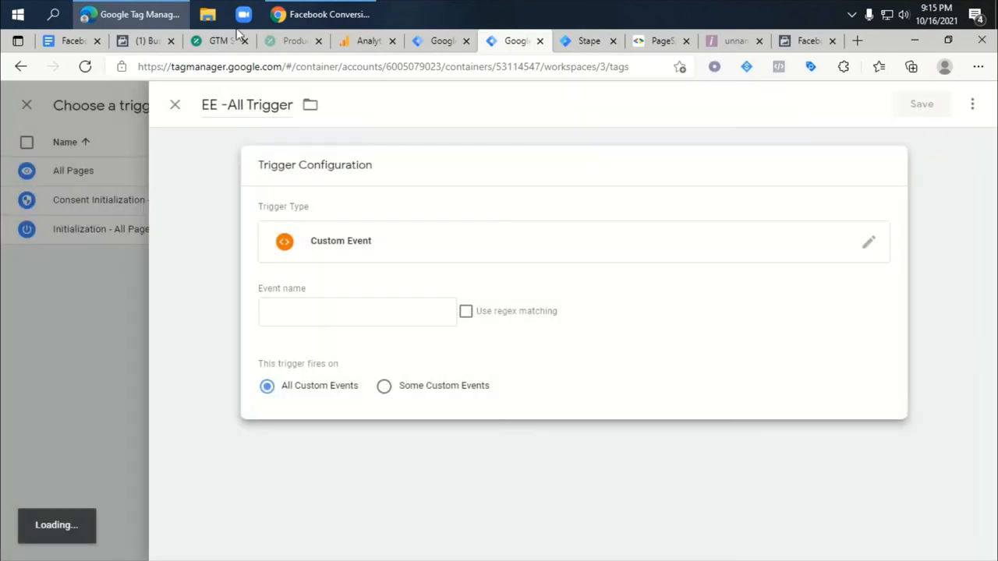
# - Copy the gtm4wp event list from step 8 of the Google Docs guide into the trigger's event name, with regex matching enabled, and save the trigger
pyautogui.click(70, 41)
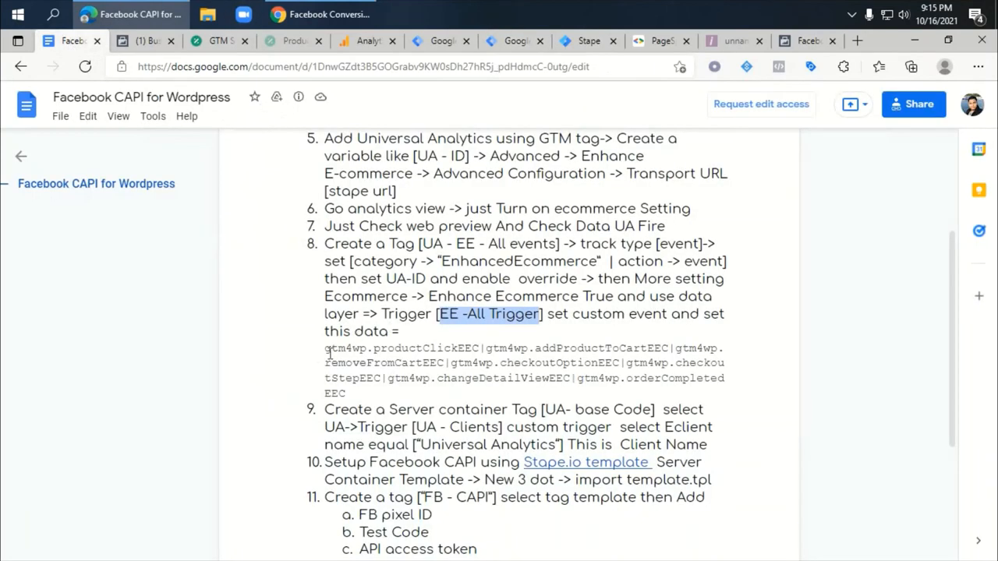
pyautogui.moveTo(321, 350); pyautogui.dragTo(346, 392)
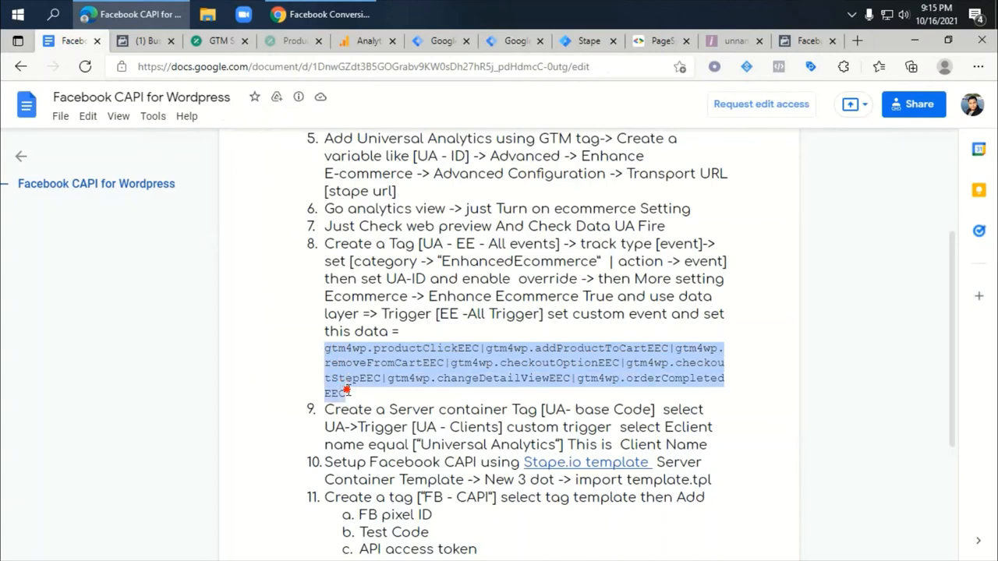
pyautogui.rightClick(347, 376)
pyautogui.click(380, 387)
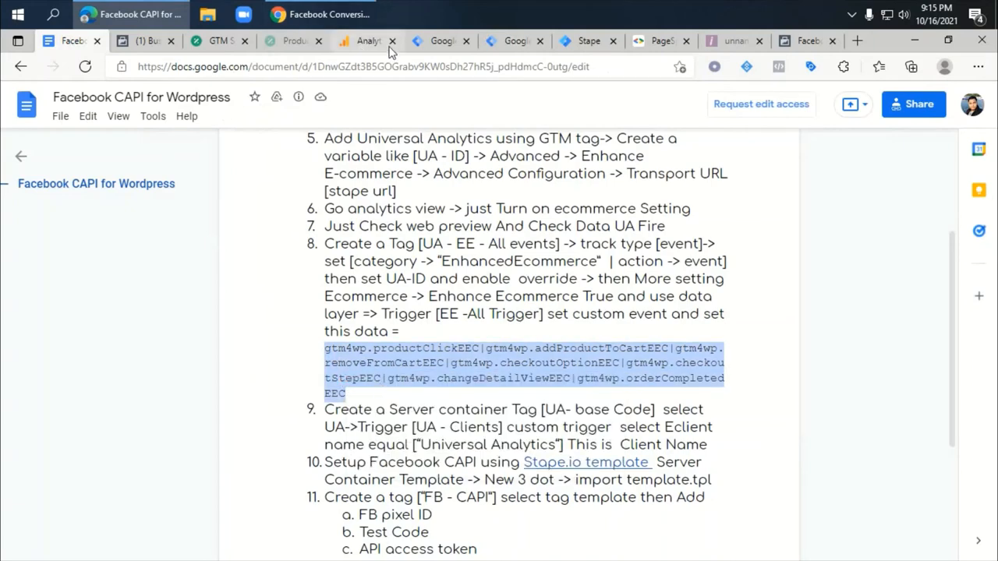
pyautogui.click(514, 40)
pyautogui.click(373, 316)
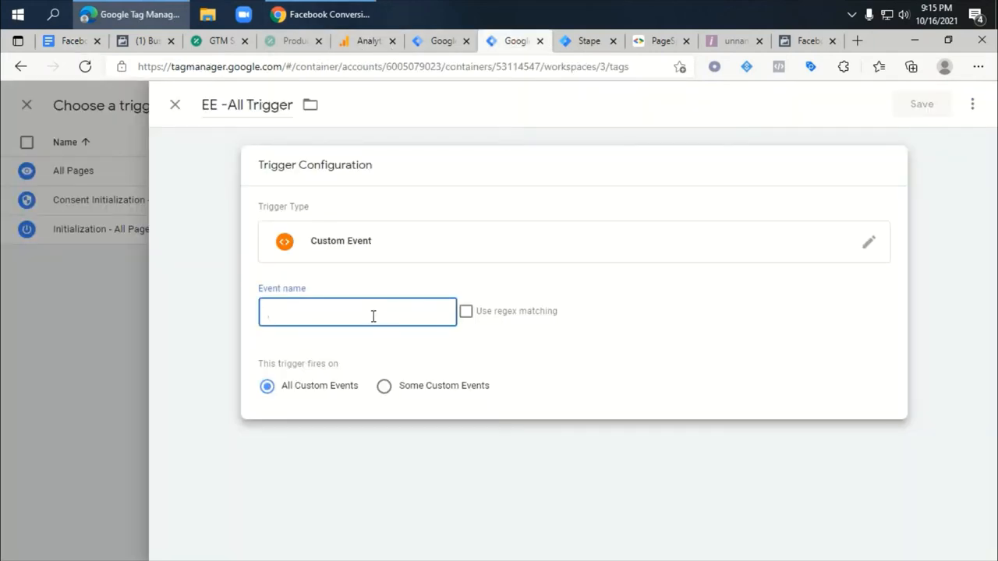
pyautogui.hotkey('ctrl', 'v')
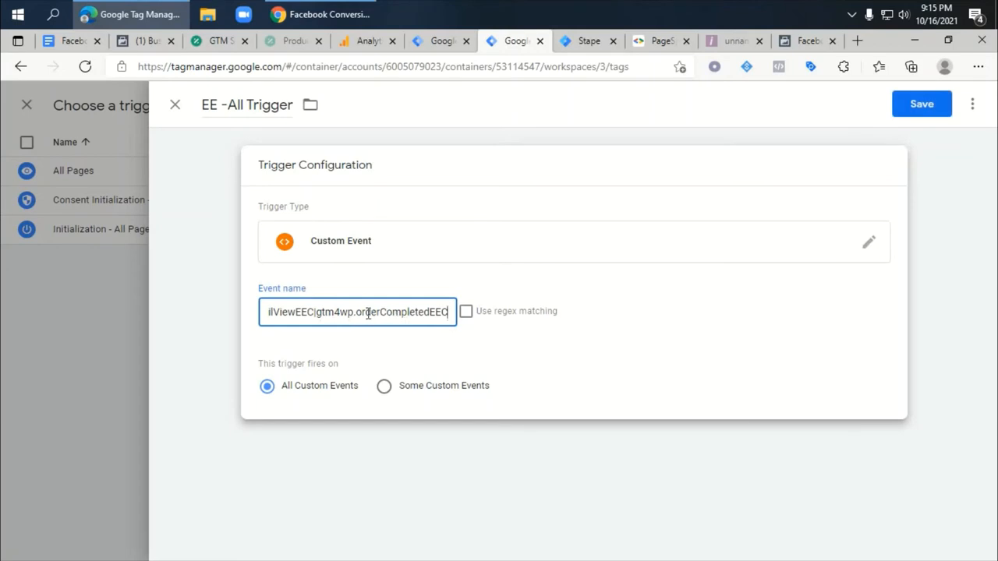
pyautogui.click(470, 314)
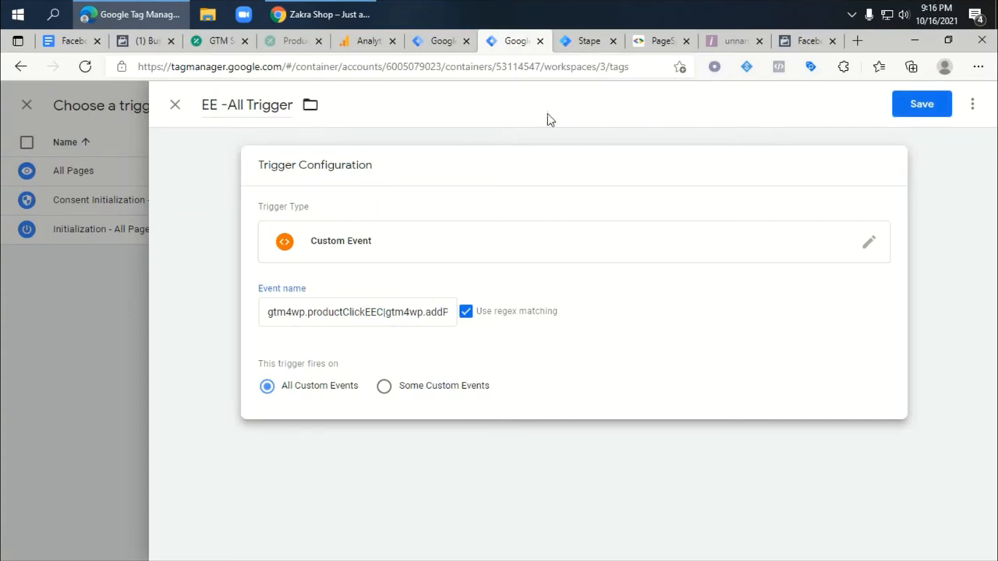
pyautogui.click(920, 102)
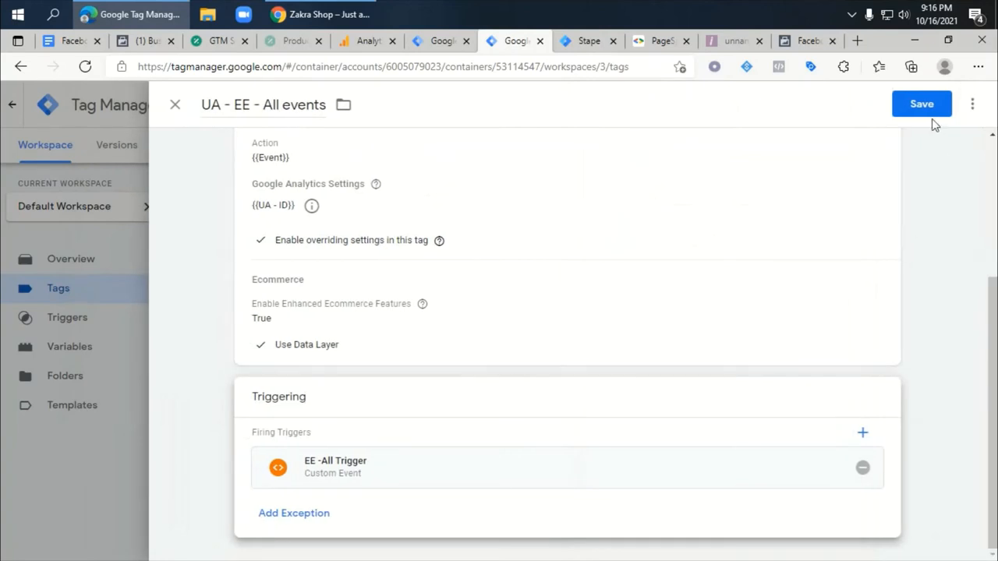
# - Save the UA - EE - All events tag and publish the web container changes as a version named "EE all tregger"
pyautogui.click(924, 110)
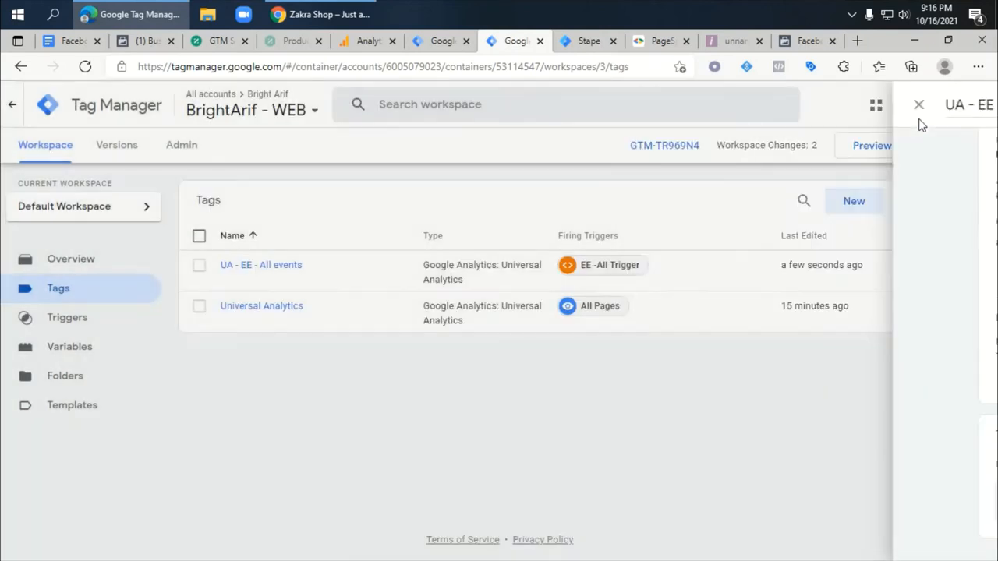
pyautogui.click(952, 147)
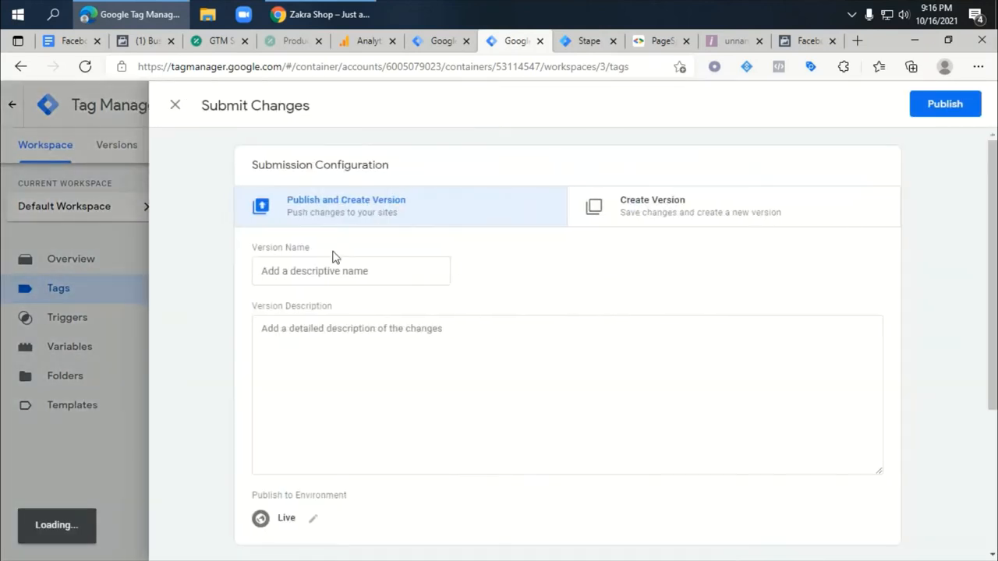
pyautogui.click(350, 270)
pyautogui.write('EE all tregger')
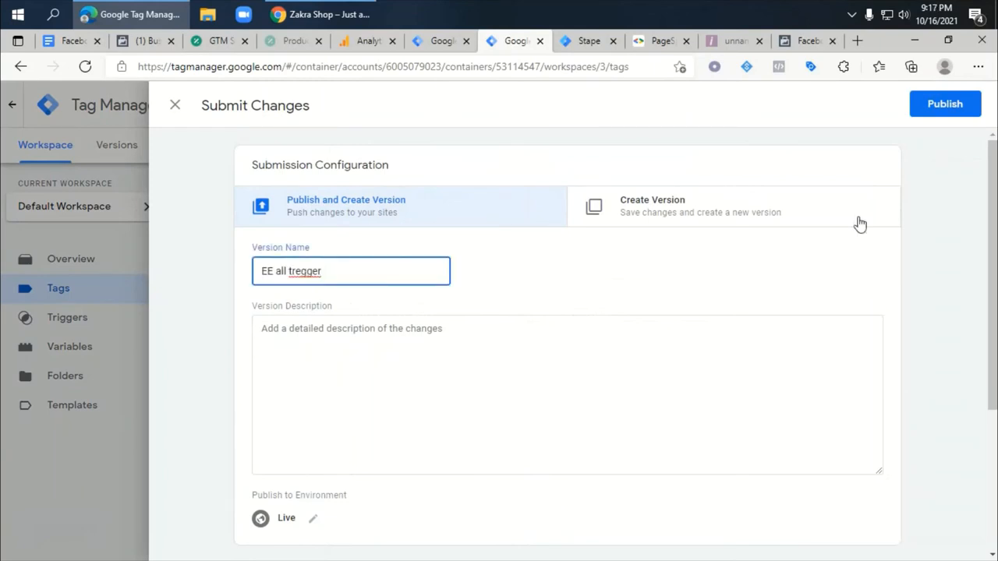
pyautogui.click(945, 105)
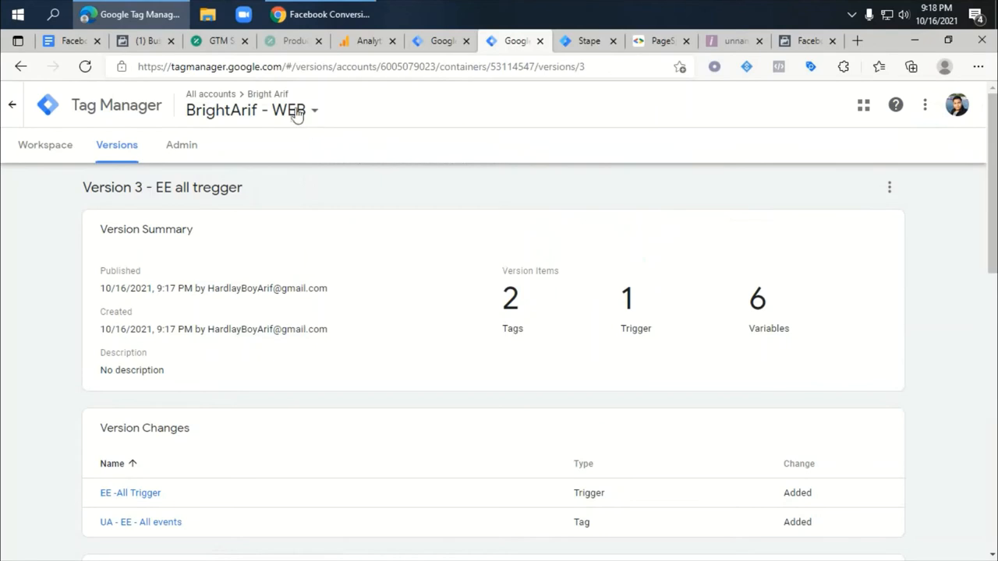
# - Switch to the BrightArif - Server container and copy the name of its Universal Analytics client
pyautogui.click(438, 42)
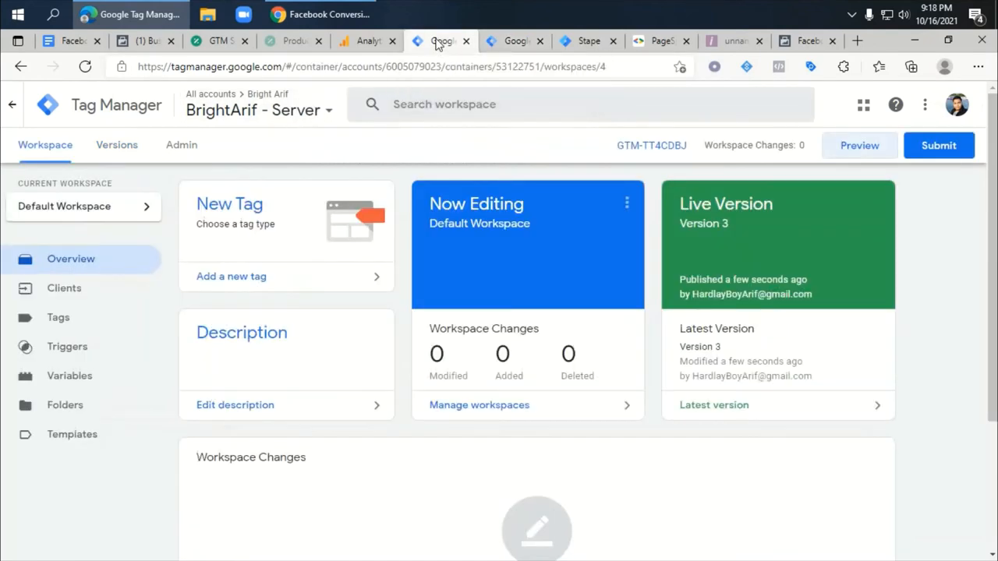
pyautogui.click(69, 293)
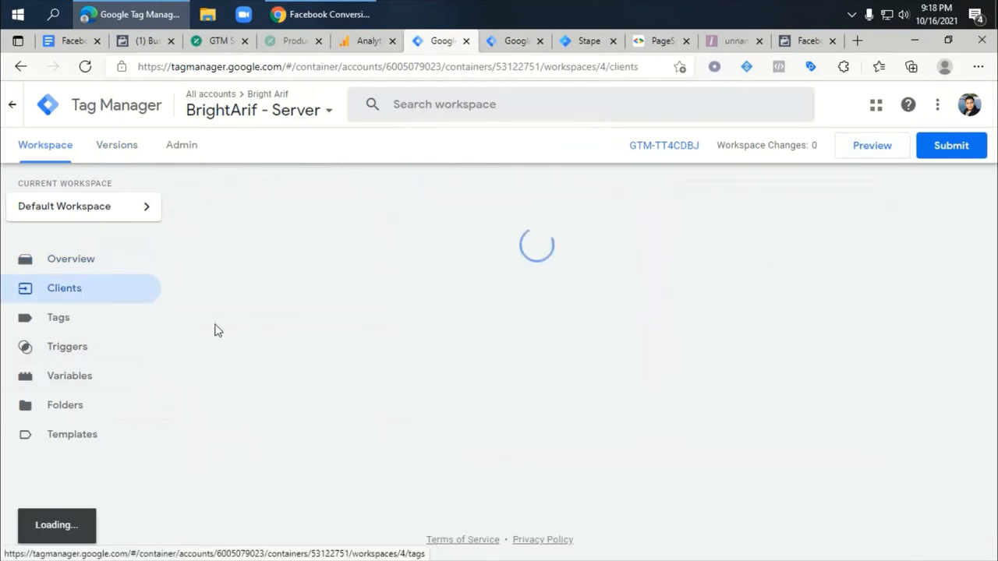
pyautogui.moveTo(217, 265); pyautogui.dragTo(308, 273)
pyautogui.press('super+c')
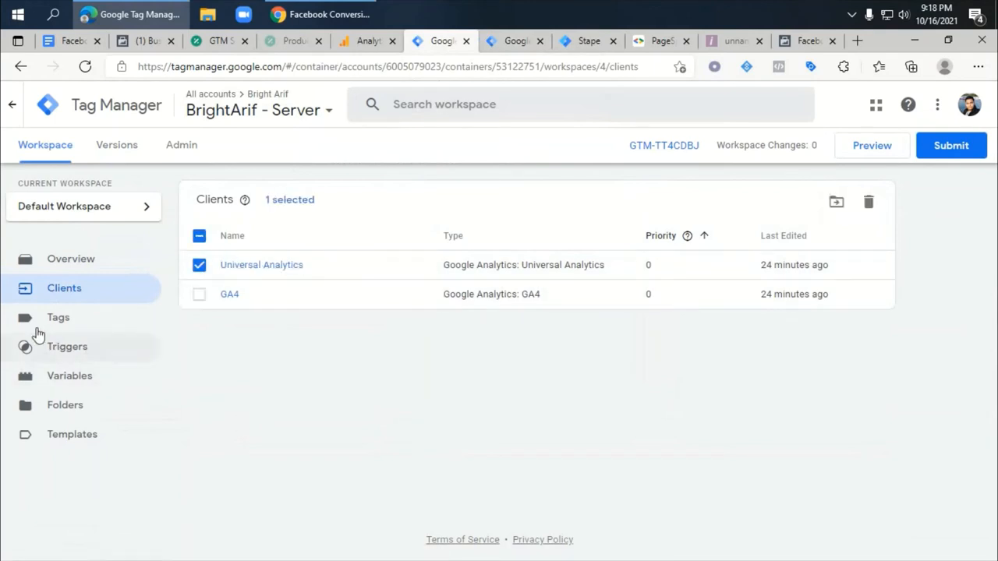
# - Enable the built-in variables Client Name, Container ID, Container Version, Random Number, Query String and Request Path in the server container
pyautogui.click(31, 326)
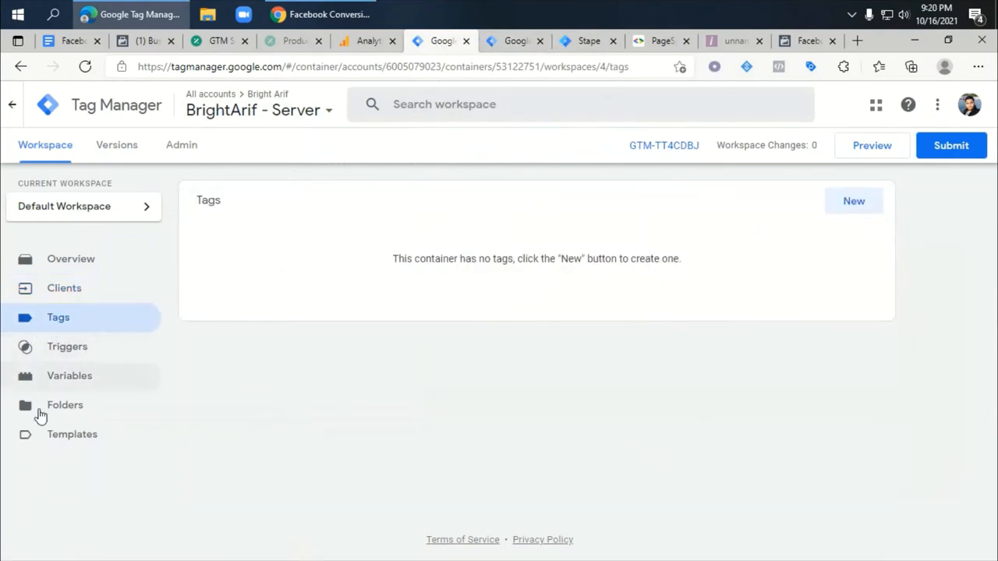
pyautogui.click(58, 381)
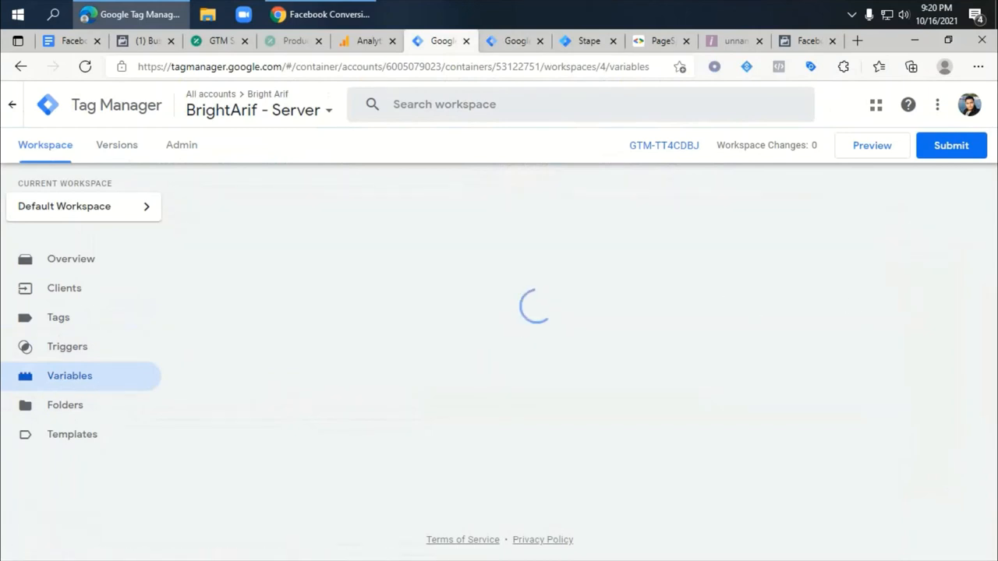
pyautogui.click(839, 204)
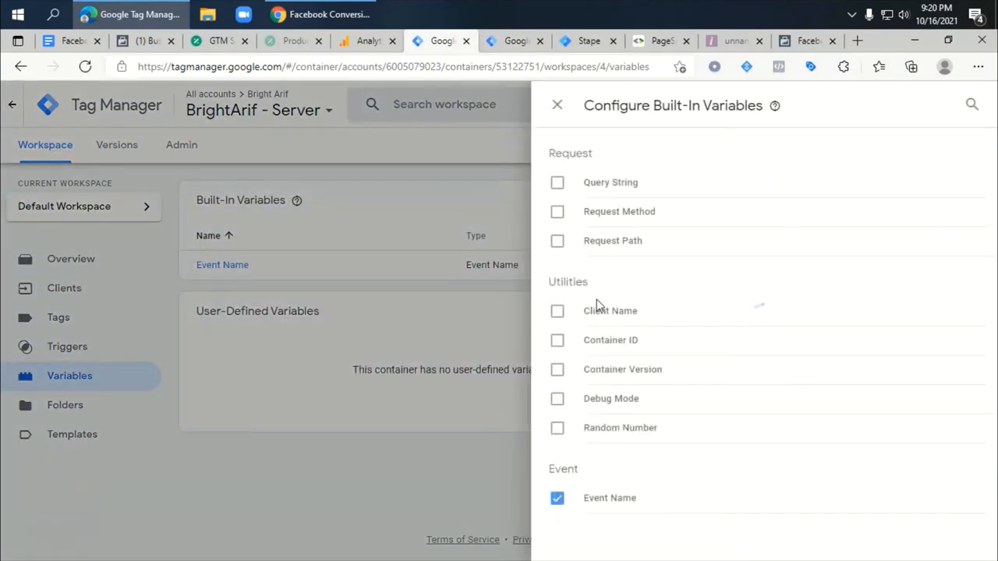
pyautogui.click(555, 312)
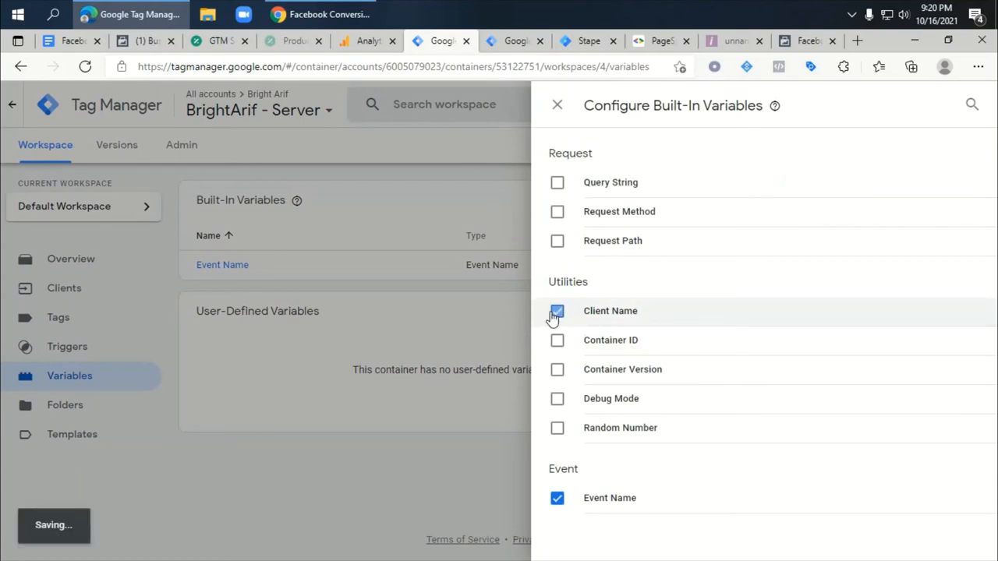
pyautogui.click(556, 369)
pyautogui.click(555, 430)
pyautogui.click(610, 186)
pyautogui.click(599, 243)
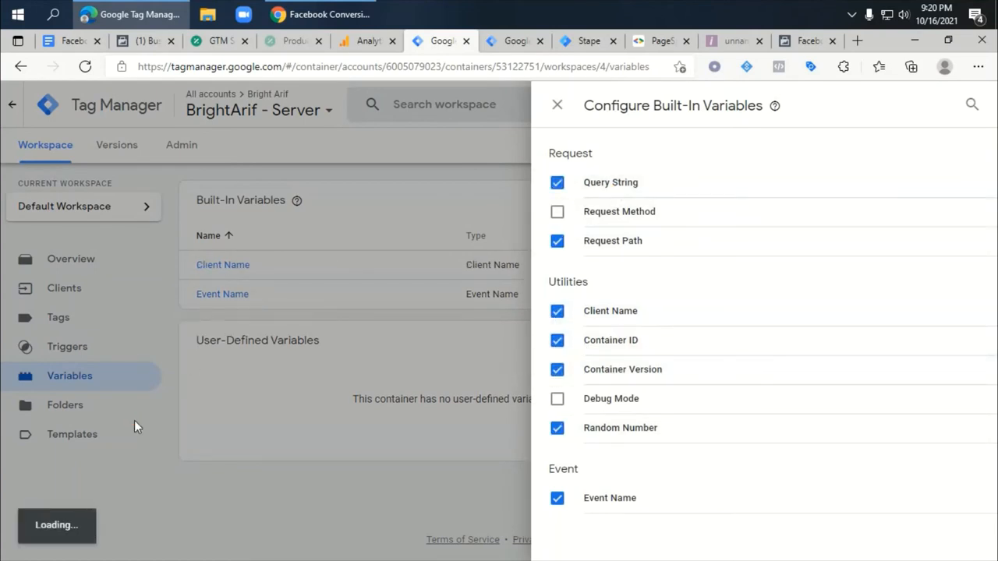
pyautogui.click(134, 420)
# - Create a Google Analytics: Universal Analytics tag in the server container and name it "UA- base Code"
pyautogui.click(58, 322)
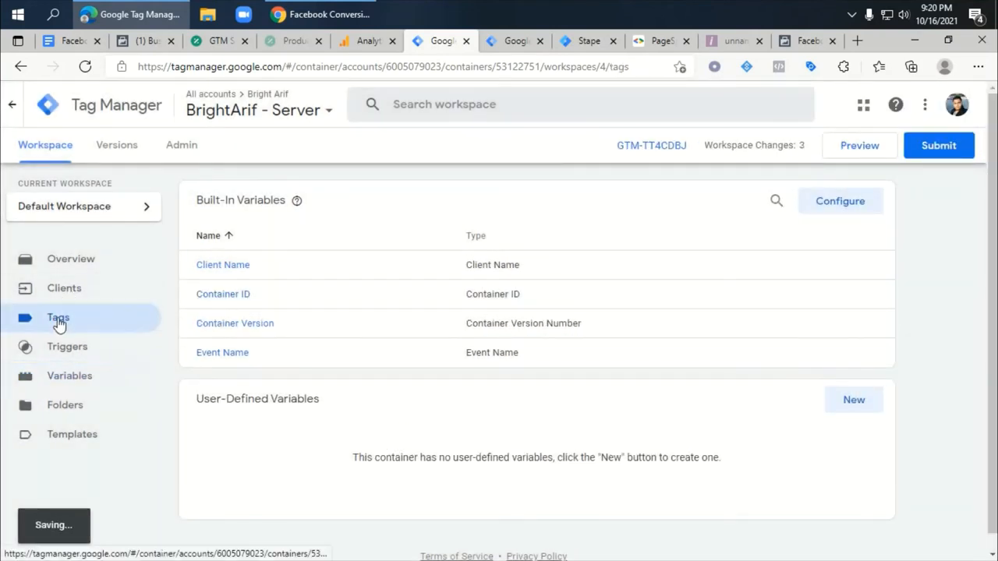
pyautogui.click(853, 213)
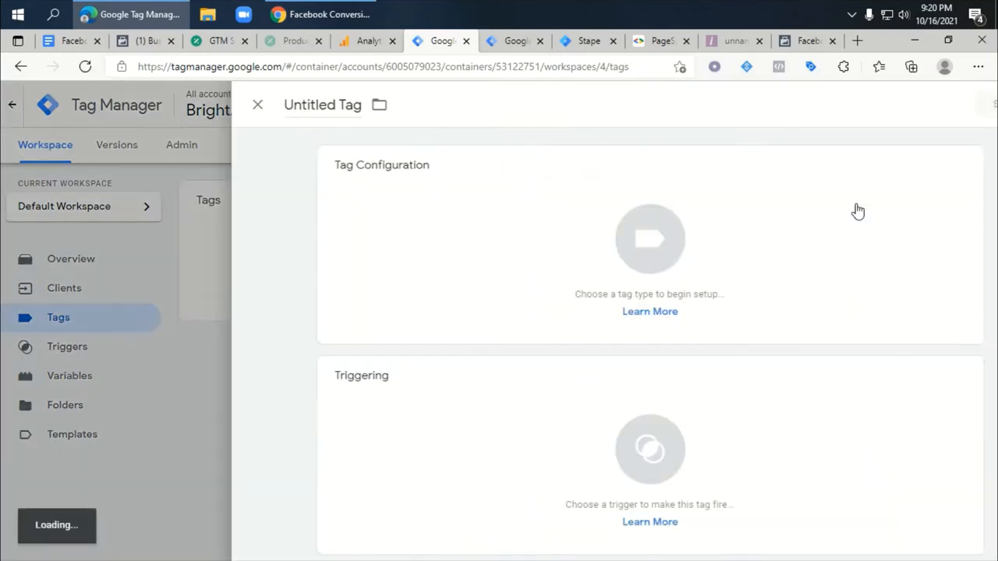
pyautogui.click(680, 207)
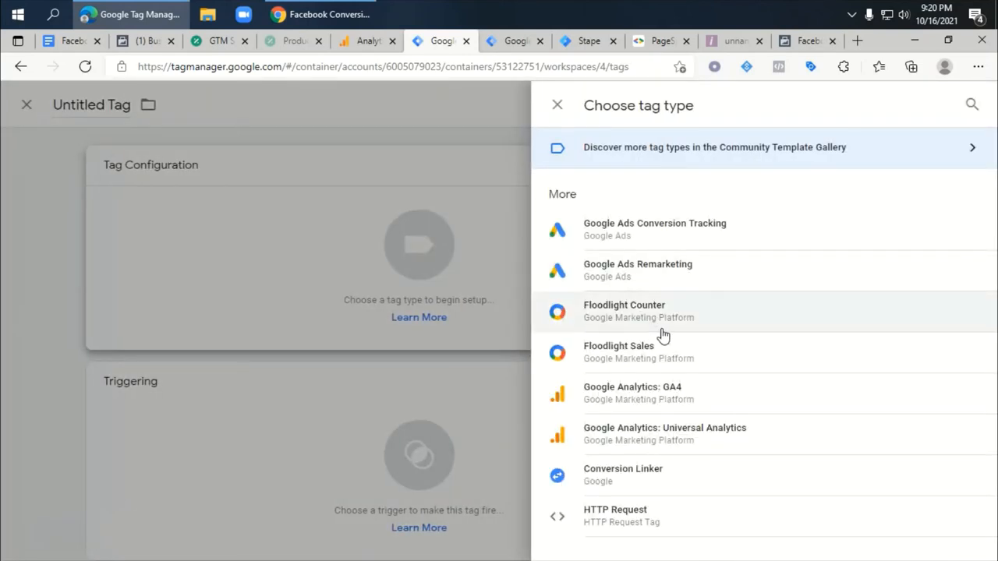
pyautogui.click(671, 395)
pyautogui.moveTo(671, 400); pyautogui.dragTo(541, 448)
pyautogui.click(597, 451)
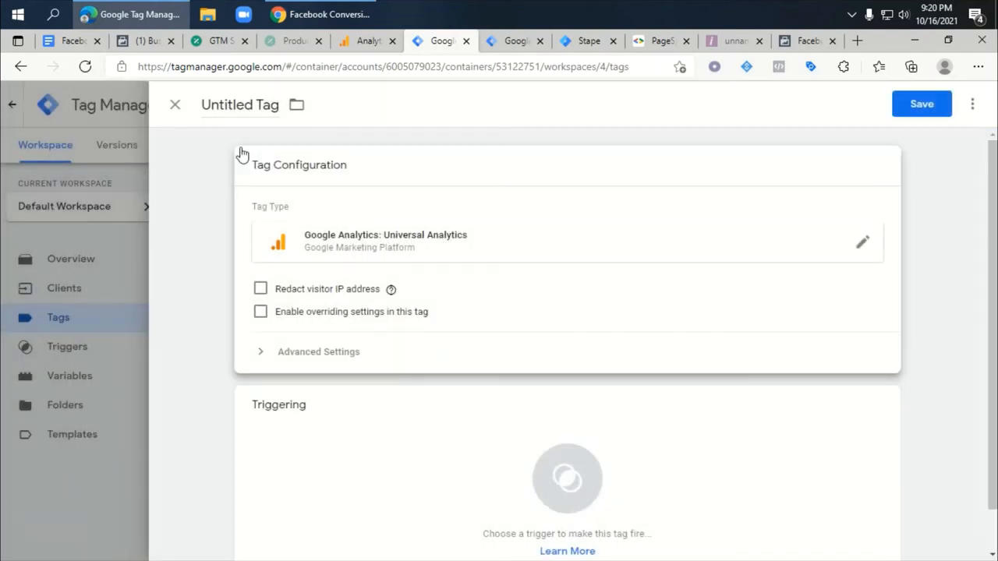
pyautogui.click(255, 104)
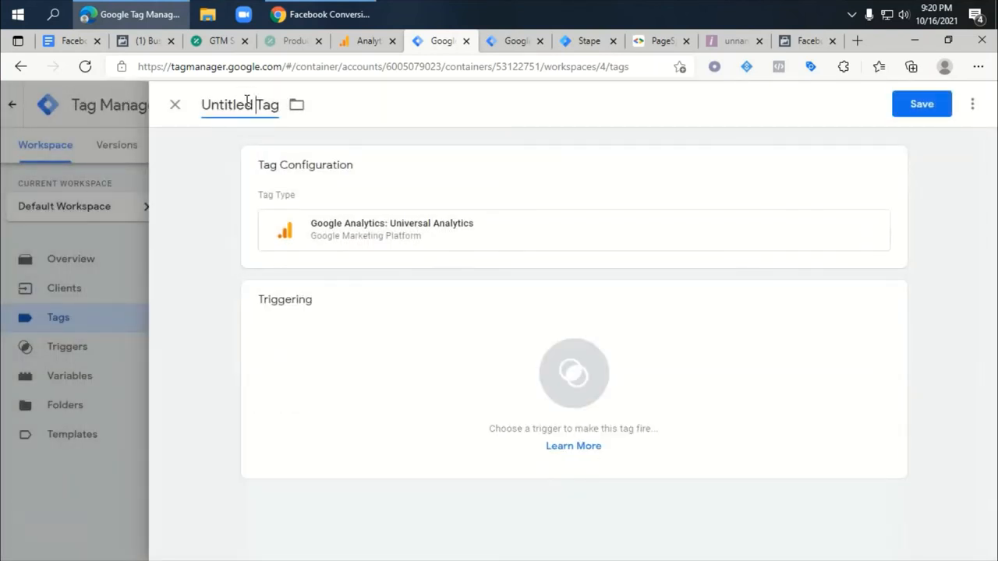
pyautogui.hotkey('ctrl', 'v')
# - Add a new trigger to the UA- base Code tag and set its type to Custom
pyautogui.click(383, 350)
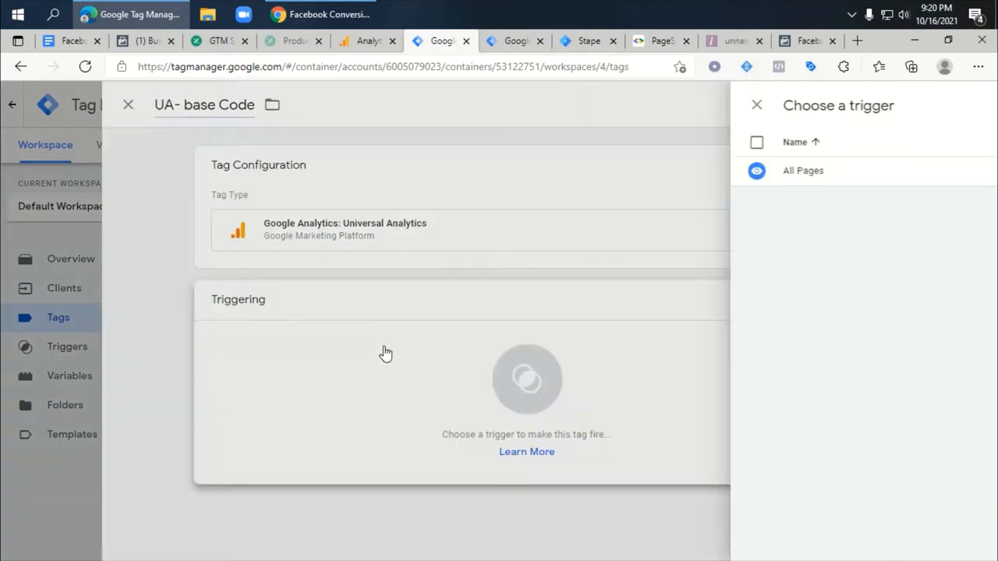
pyautogui.click(966, 106)
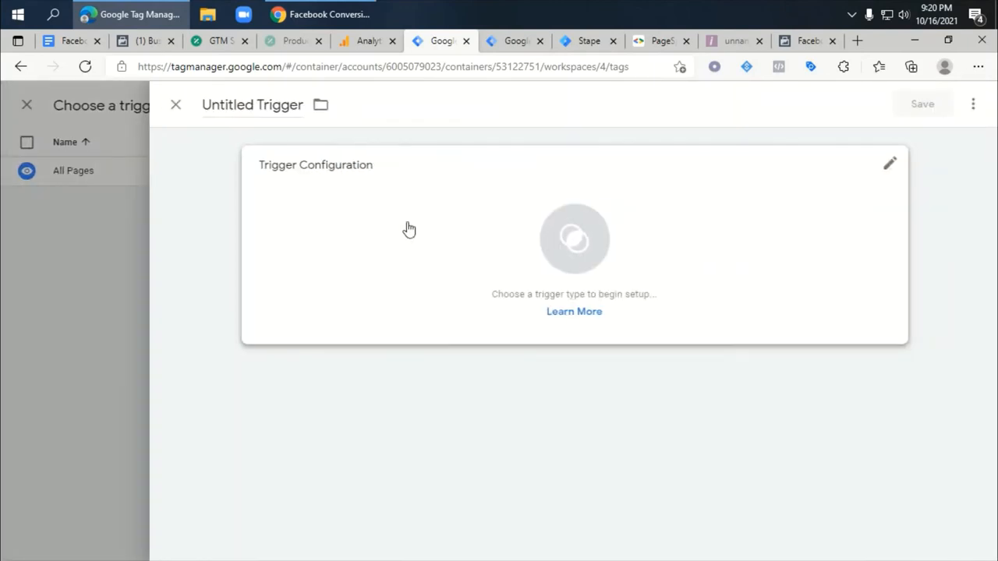
pyautogui.click(446, 226)
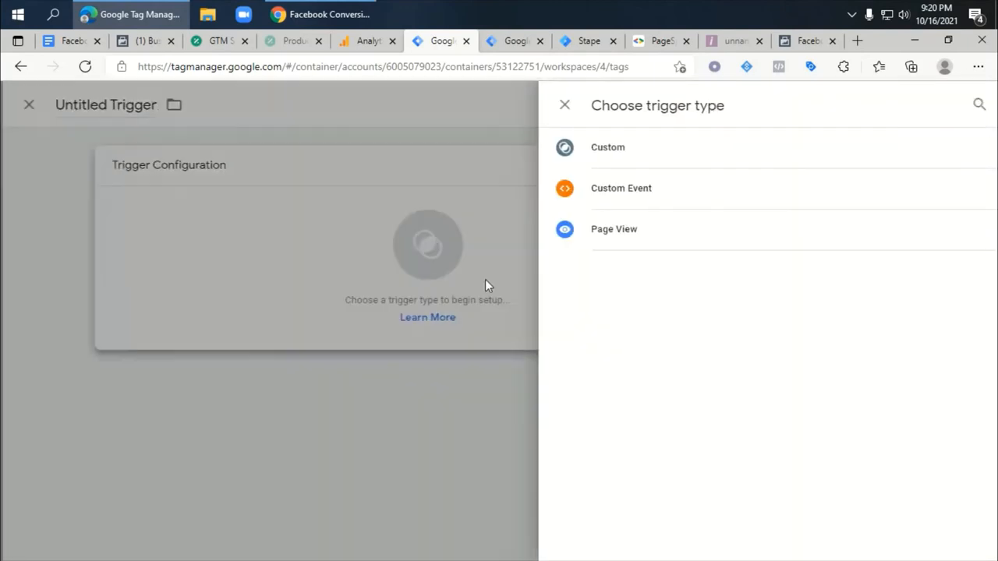
pyautogui.click(624, 150)
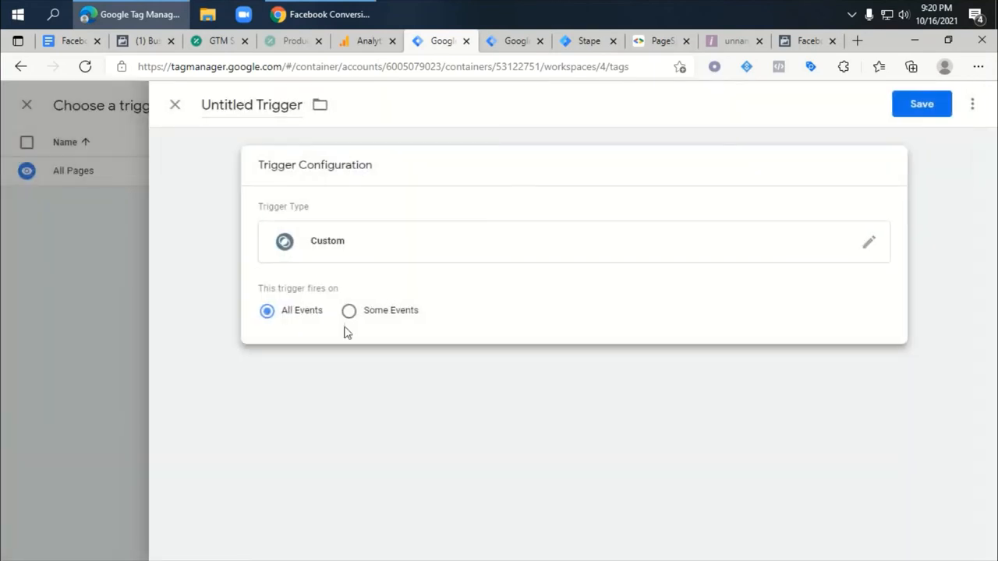
# - Make the trigger fire only on some events, with the condition Client Name equals Universal Analytics
pyautogui.click(352, 311)
pyautogui.click(340, 375)
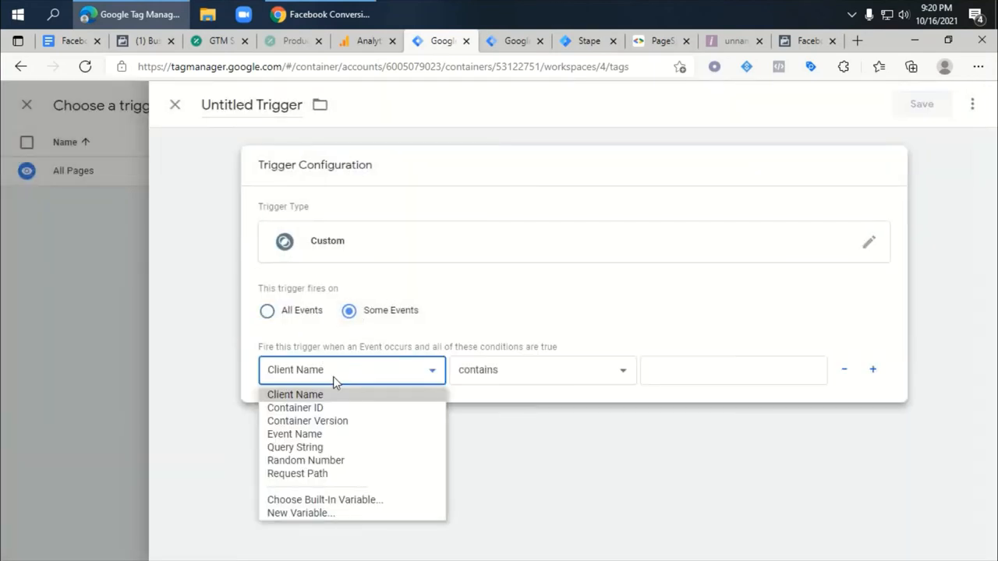
pyautogui.click(315, 395)
pyautogui.click(528, 369)
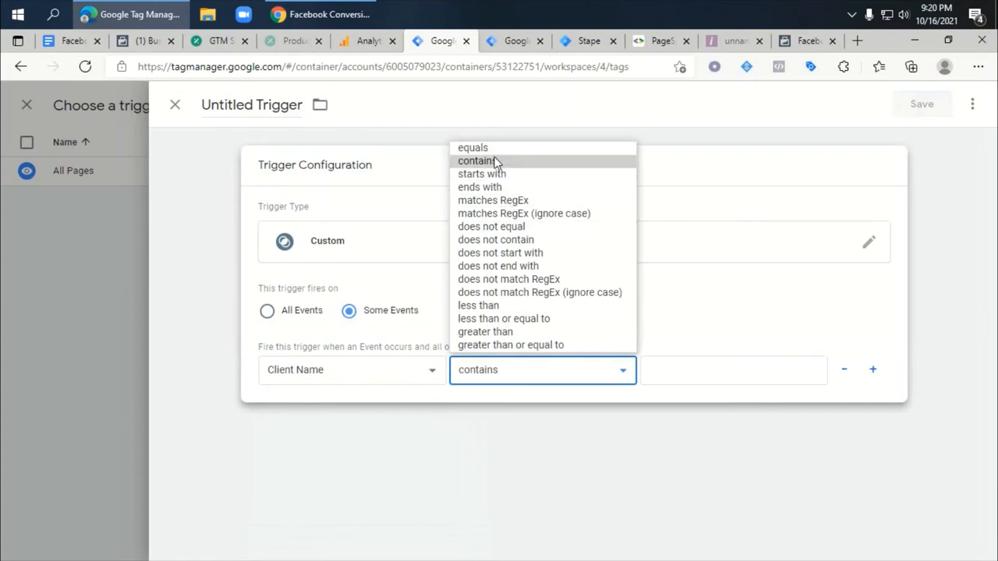
pyautogui.click(514, 146)
pyautogui.click(672, 370)
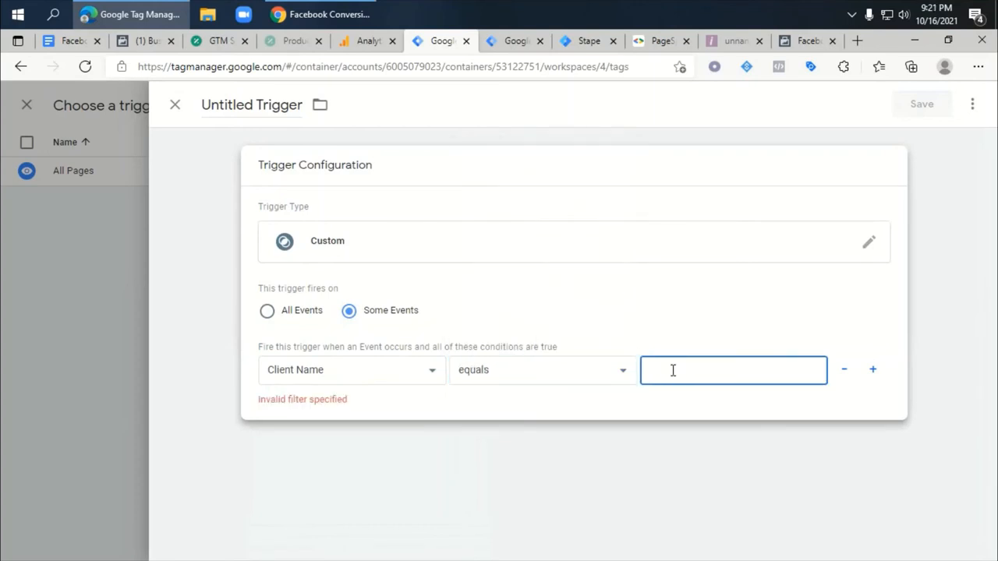
pyautogui.press('super+v')
pyautogui.click(728, 190)
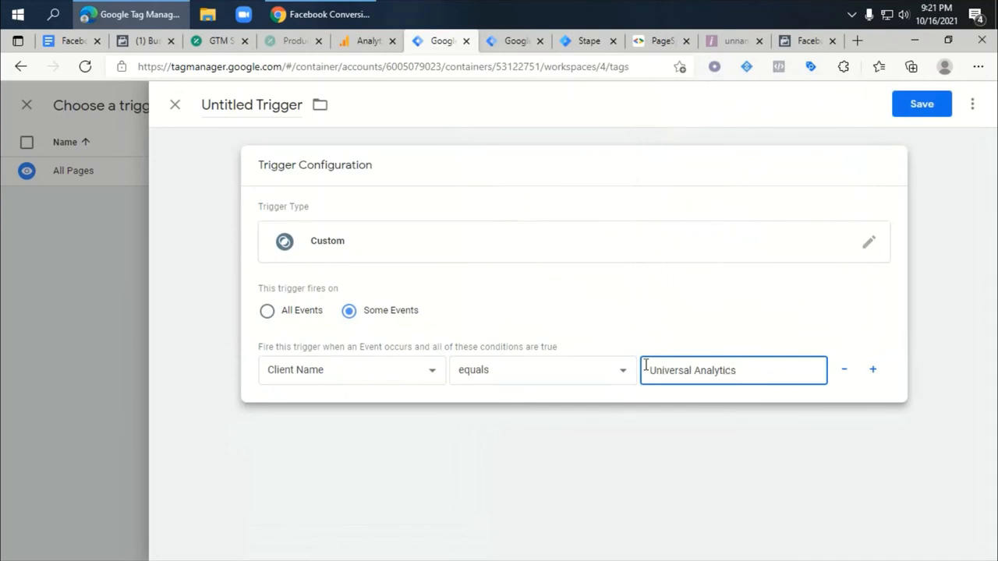
# - Name the new custom trigger "UA - Clients" and reopen its configuration
pyautogui.click(260, 104)
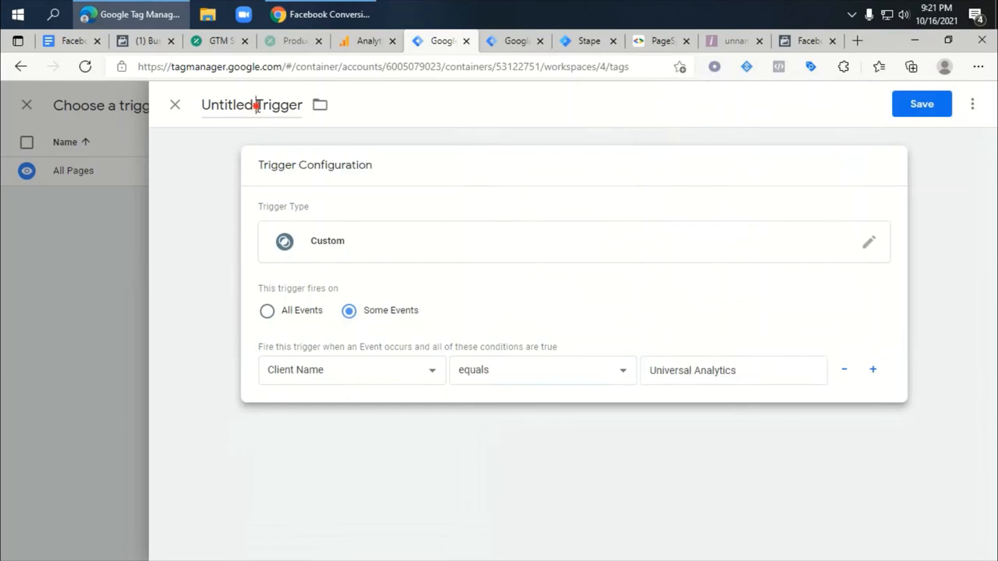
pyautogui.write('UA - Clients')
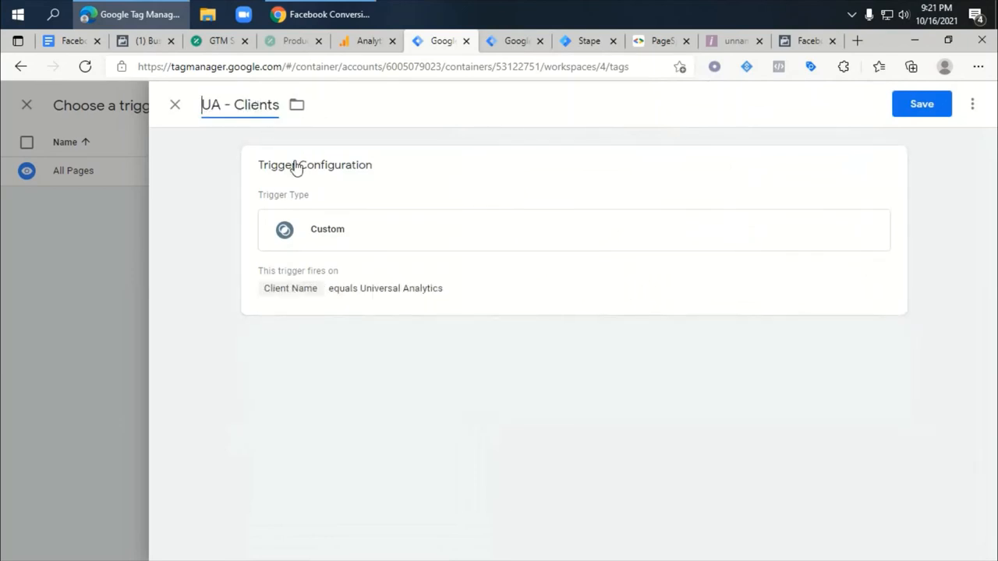
pyautogui.click(410, 237)
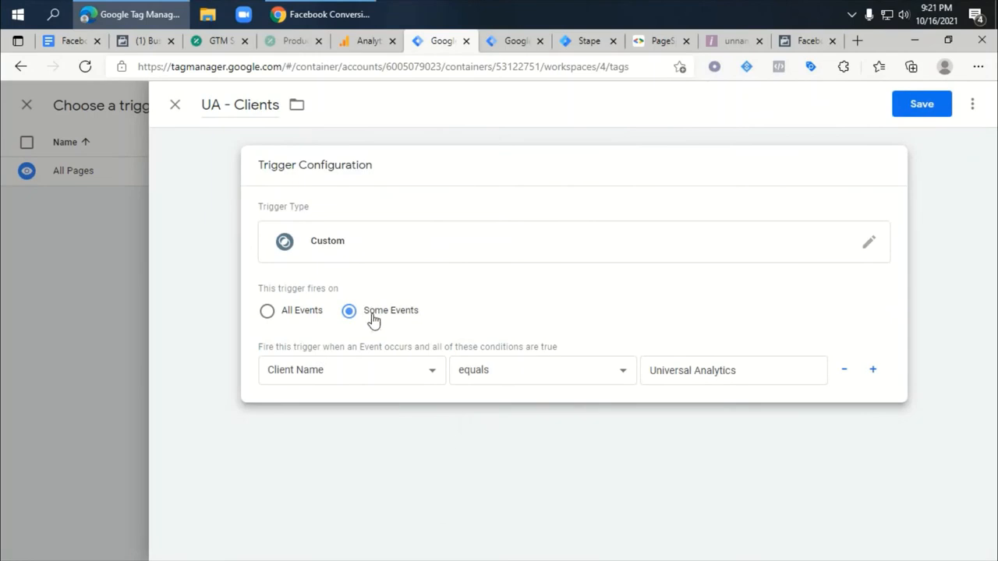
# - Save the UA - Clients trigger and UA- base Code tag, and publish the server container as a version named "ua"
pyautogui.click(920, 107)
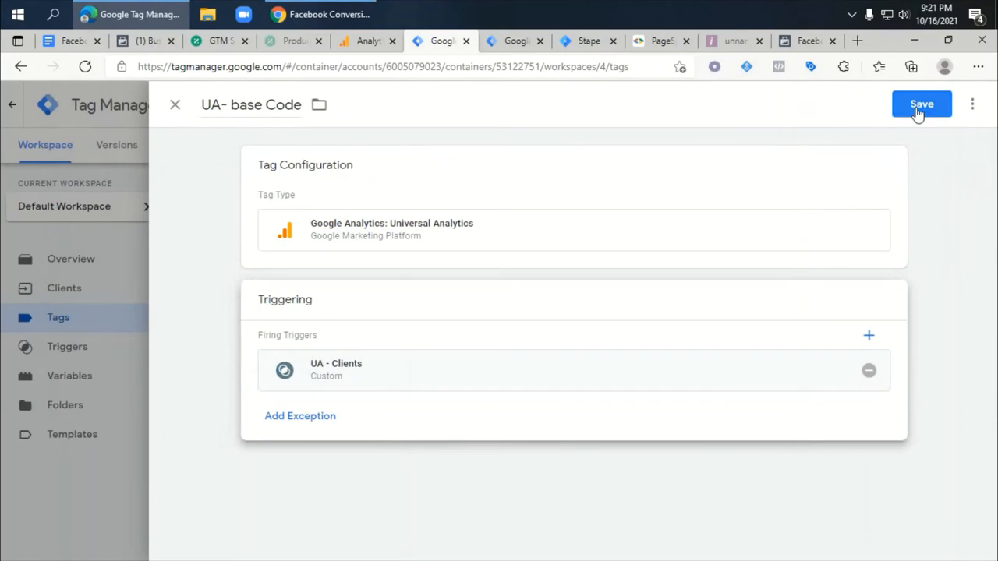
pyautogui.click(917, 111)
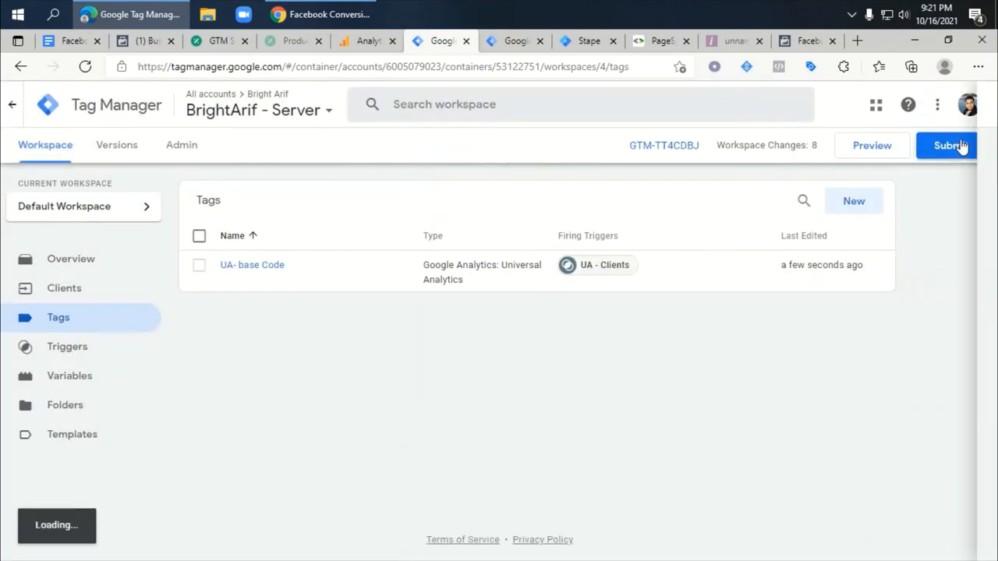
pyautogui.click(960, 146)
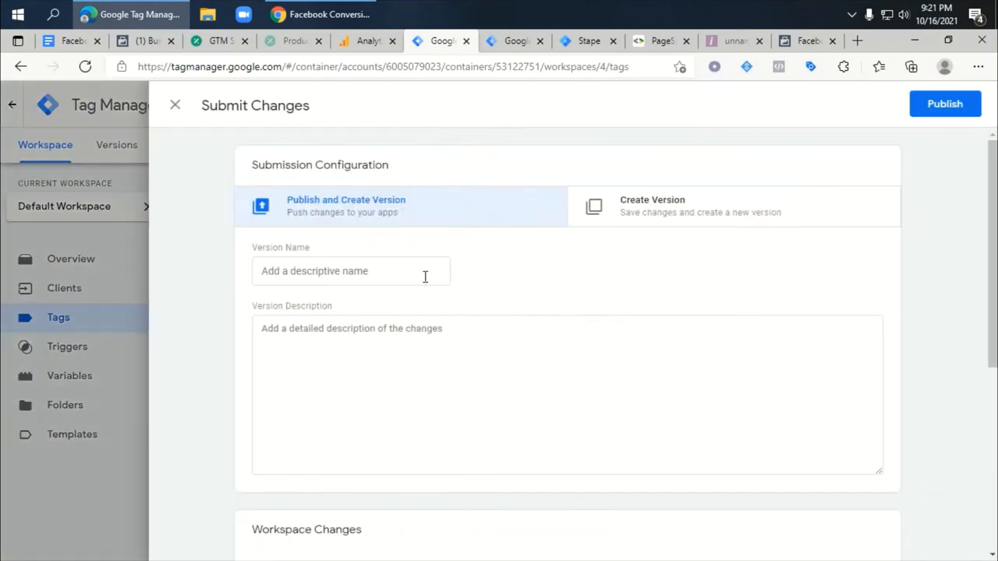
pyautogui.click(380, 270)
pyautogui.write('ua')
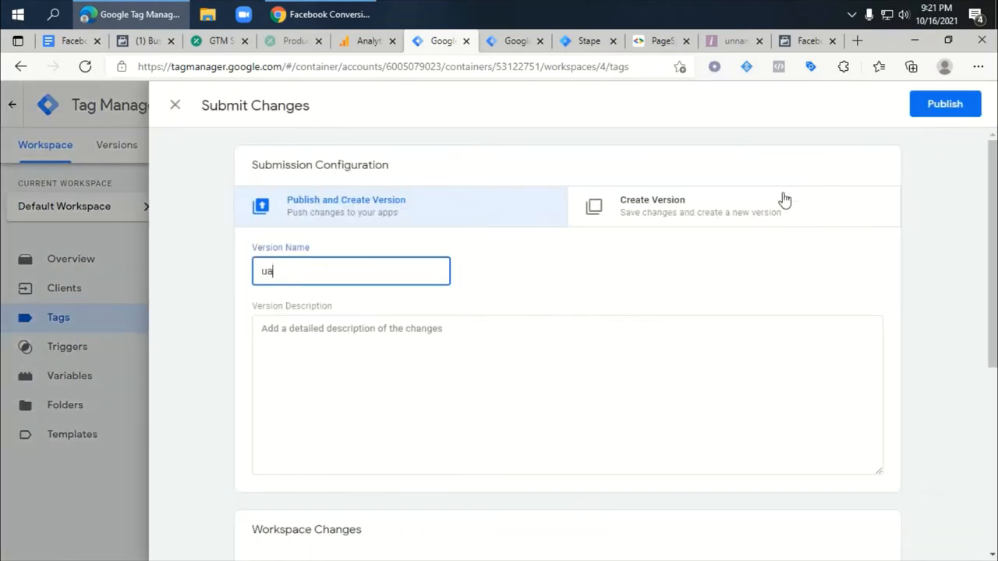
pyautogui.click(945, 104)
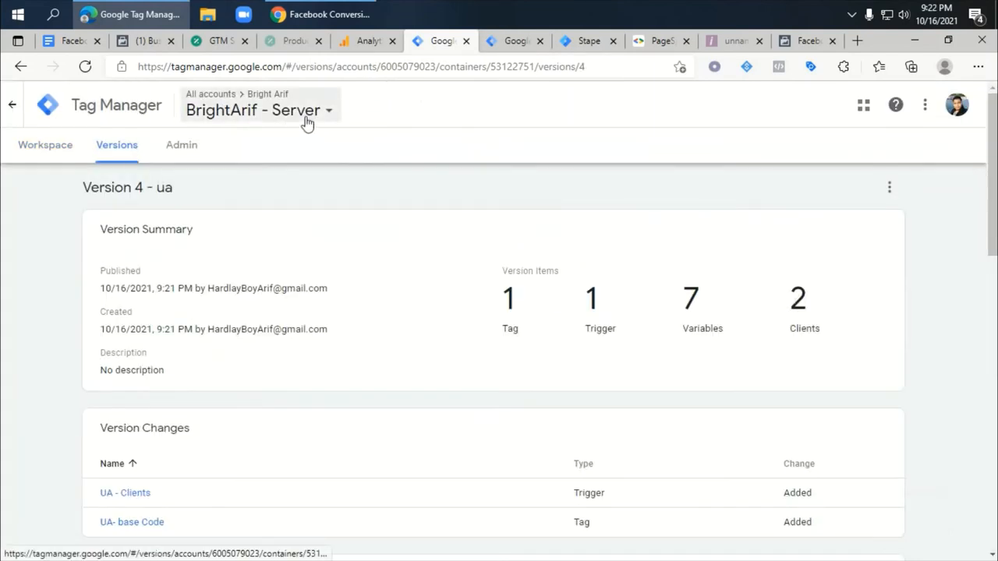
# - Return to the workspace overview of the BrightArif - Server container
pyautogui.click(52, 151)
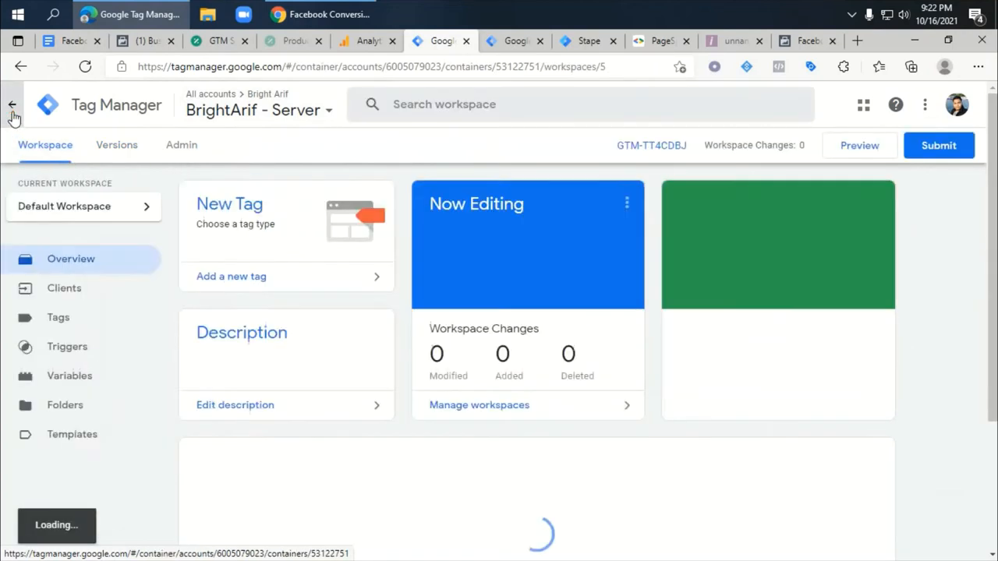
pyautogui.click(14, 116)
pyautogui.click(137, 273)
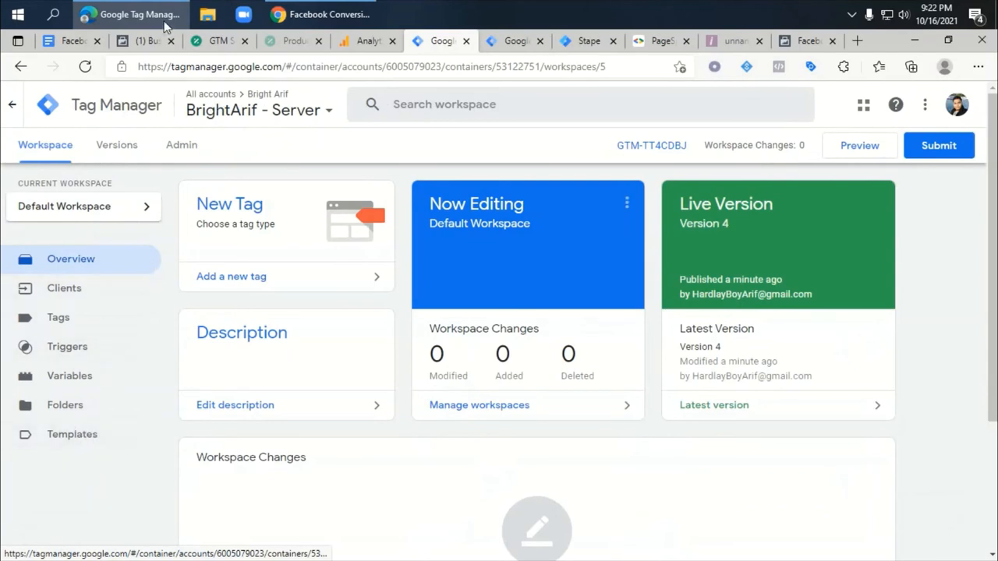
# - Open the Stape.io template link from the Facebook CAPI for Wordpress document and check the GitHub repository's code download options
pyautogui.click(70, 41)
pyautogui.moveTo(551, 332)
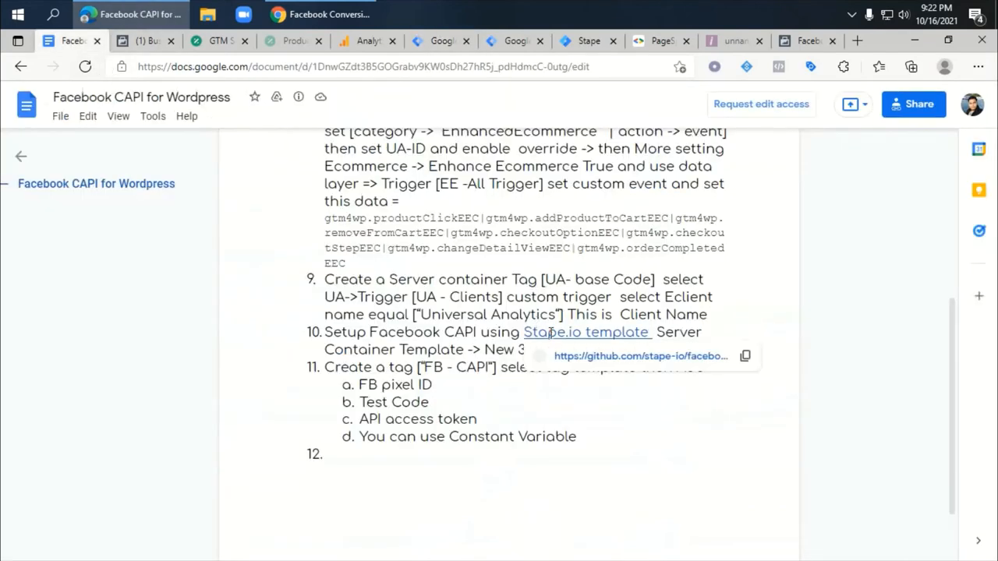
pyautogui.click(586, 361)
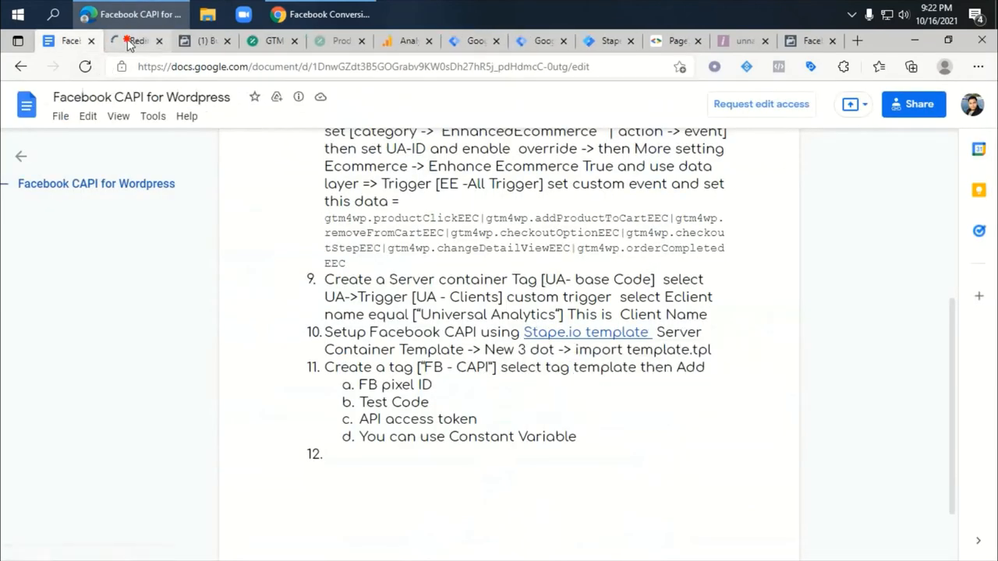
pyautogui.click(129, 45)
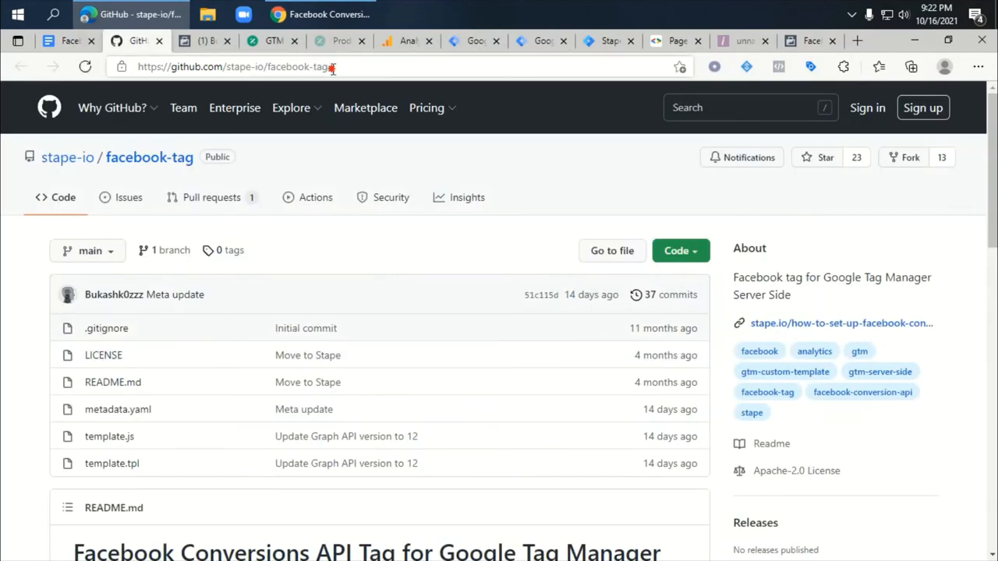
pyautogui.moveTo(331, 69); pyautogui.dragTo(251, 69)
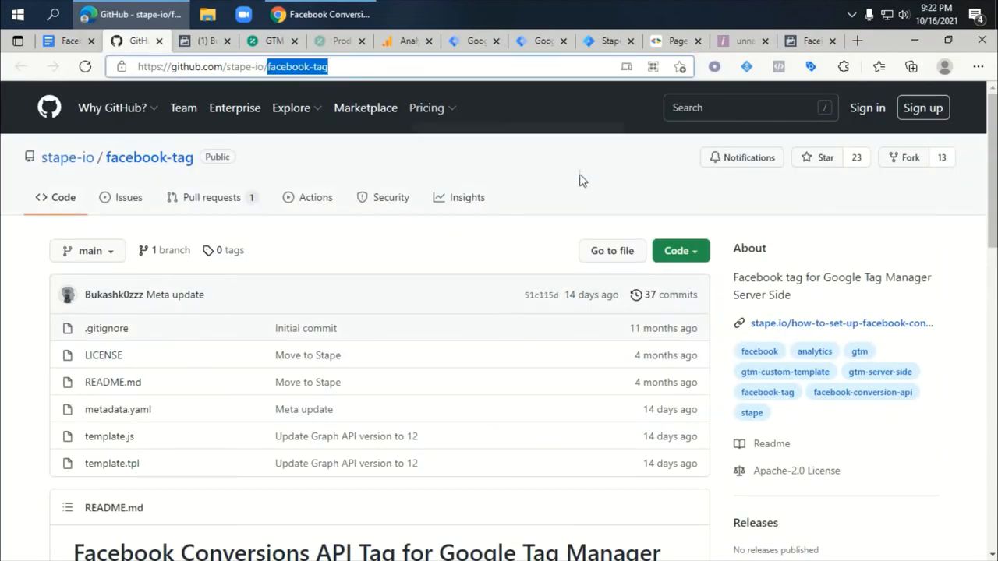
pyautogui.click(642, 179)
pyautogui.click(696, 256)
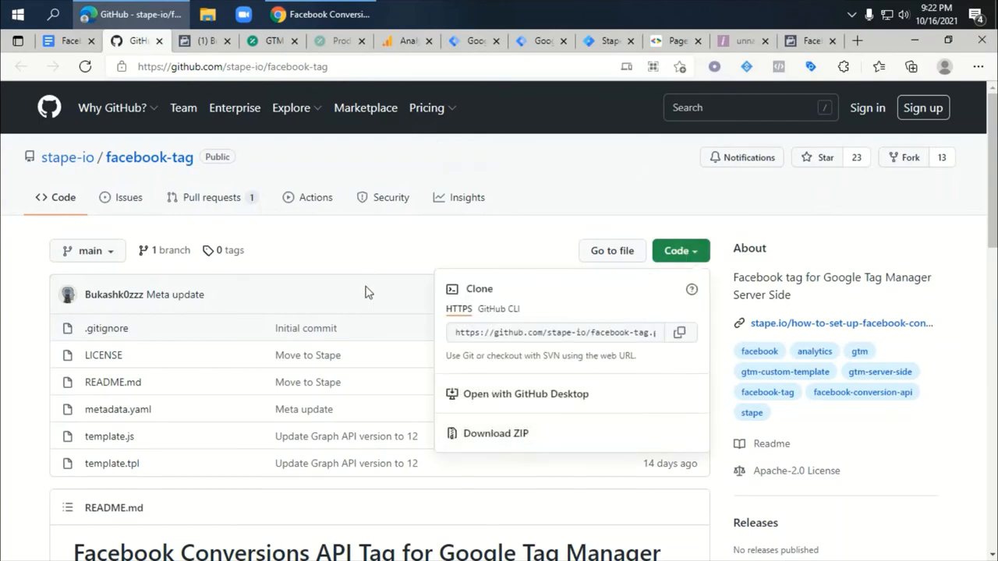
pyautogui.click(345, 259)
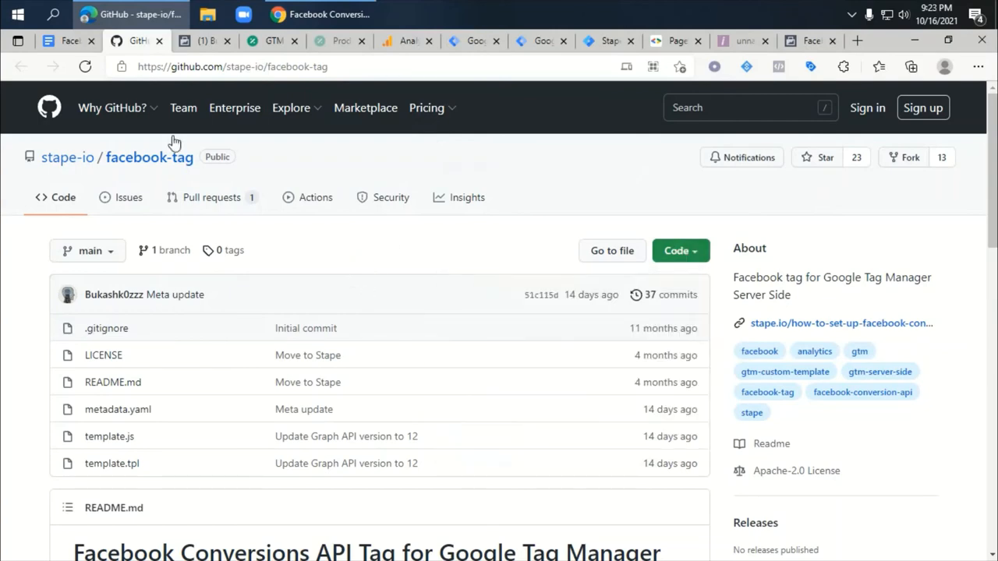
# - Go to the server container's templates in Tag Manager and look through the Community Template Gallery for tag templates
pyautogui.click(474, 43)
pyautogui.click(75, 434)
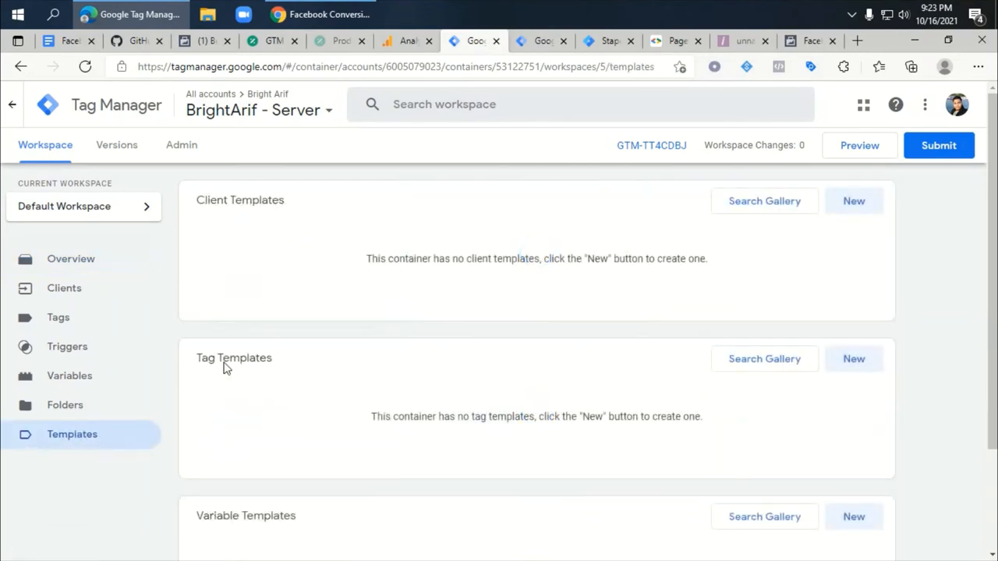
pyautogui.click(764, 359)
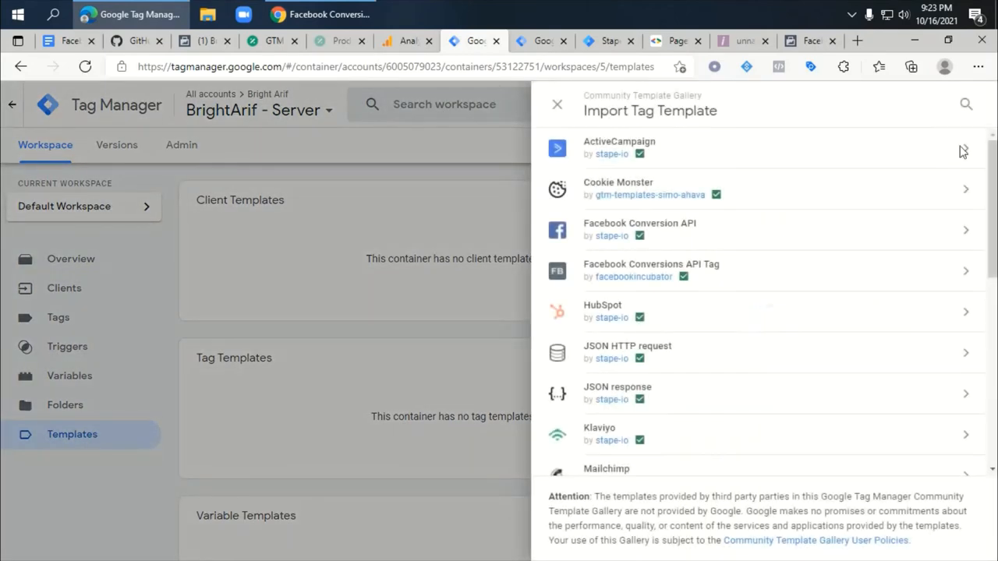
pyautogui.click(376, 387)
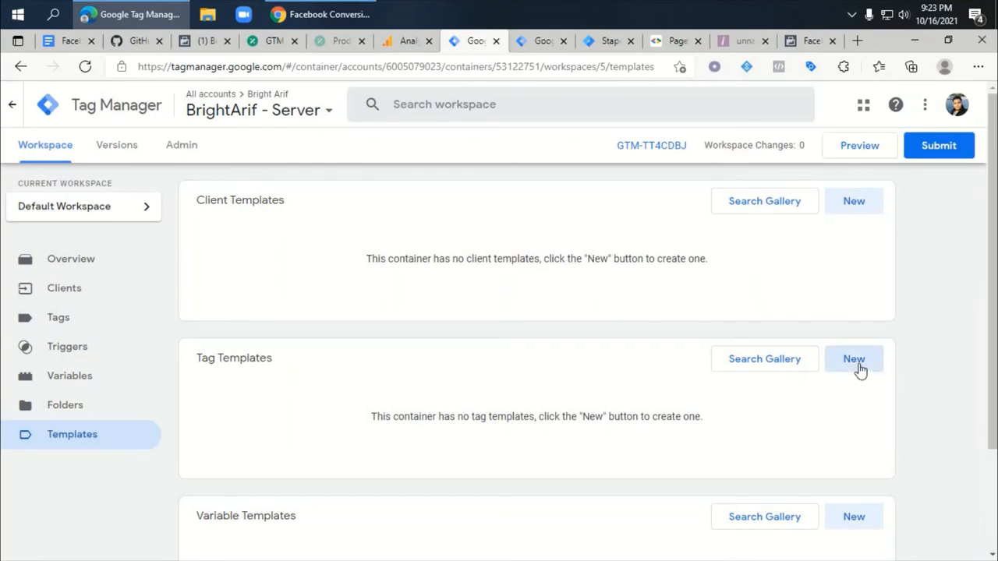
# - Create a new tag template and import template.tpl into it from the facebook-tag-main folder in Downloads
pyautogui.click(858, 365)
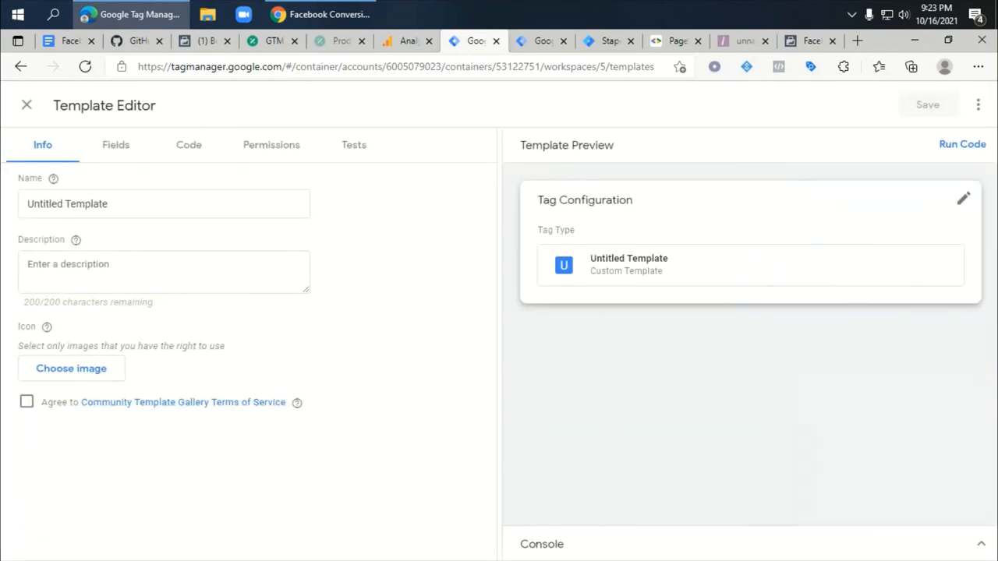
pyautogui.click(978, 104)
pyautogui.click(902, 140)
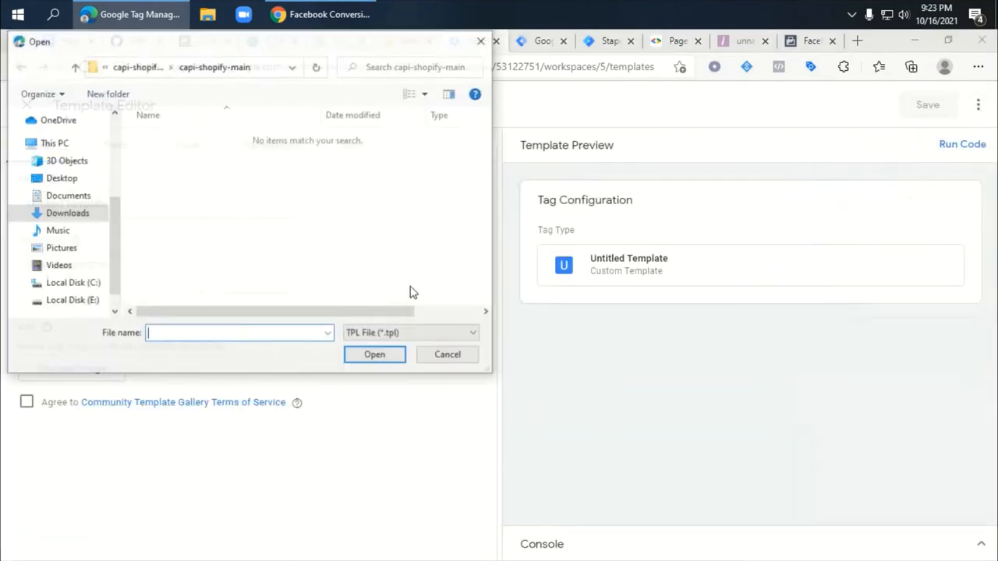
pyautogui.click(131, 68)
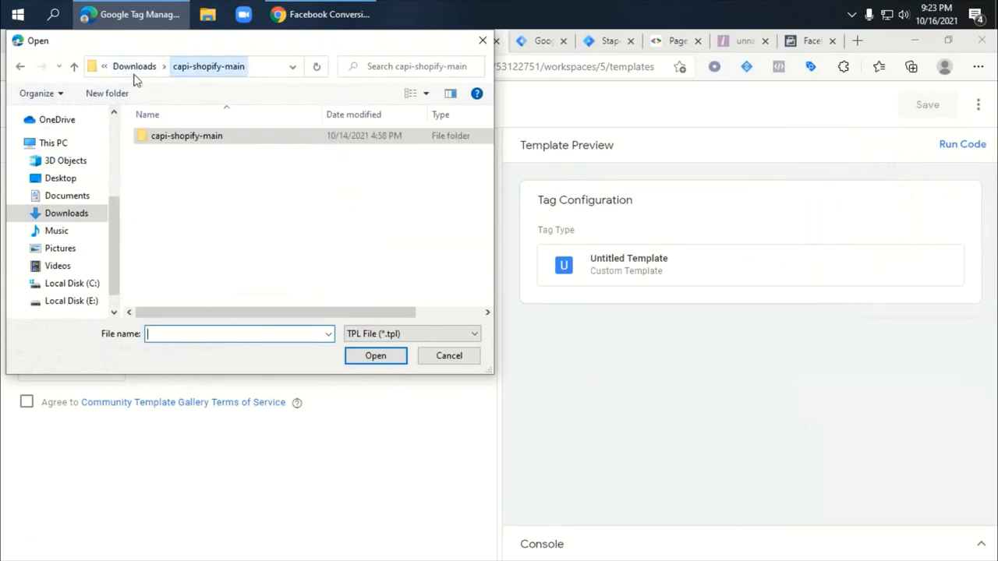
pyautogui.click(131, 68)
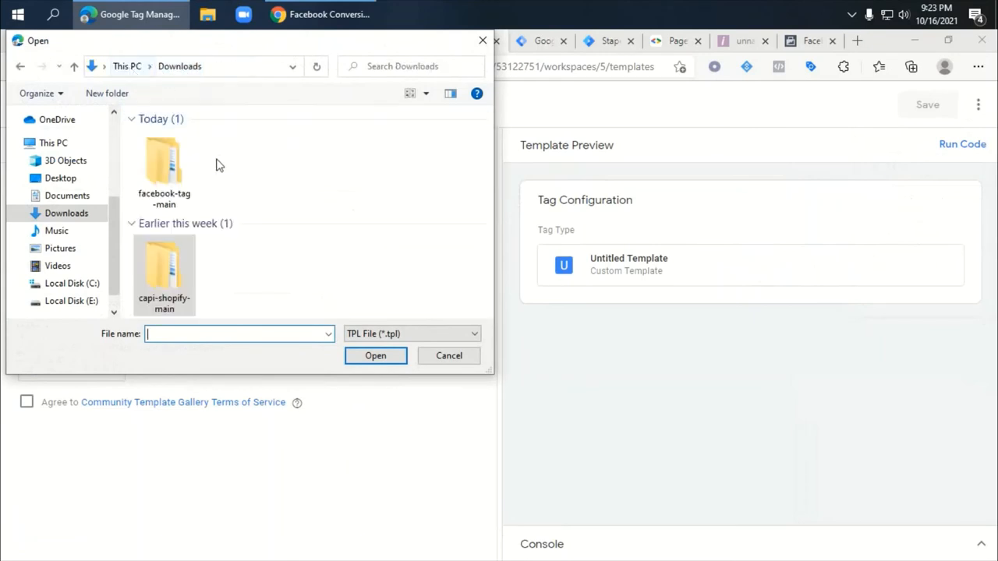
pyautogui.doubleClick(167, 166)
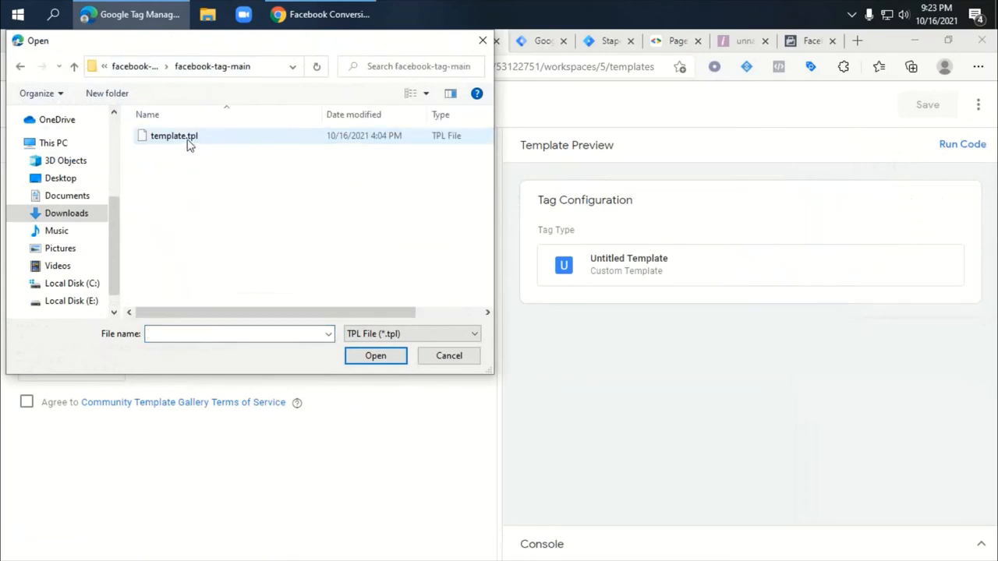
pyautogui.doubleClick(178, 141)
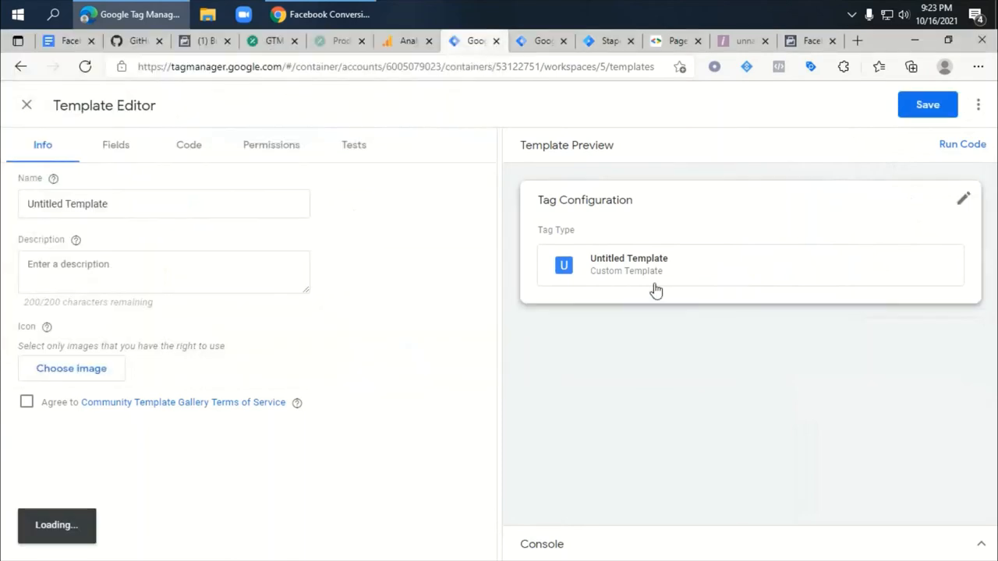
# - Agree to the Community Template Gallery Terms of Service, save the Facebook Conversion API template and close the editor
pyautogui.click(928, 112)
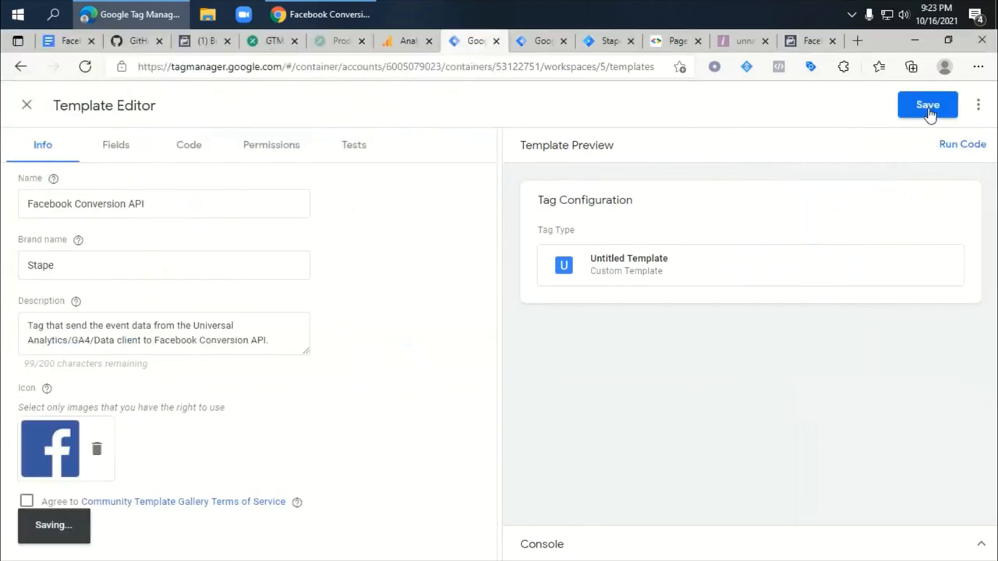
pyautogui.click(27, 502)
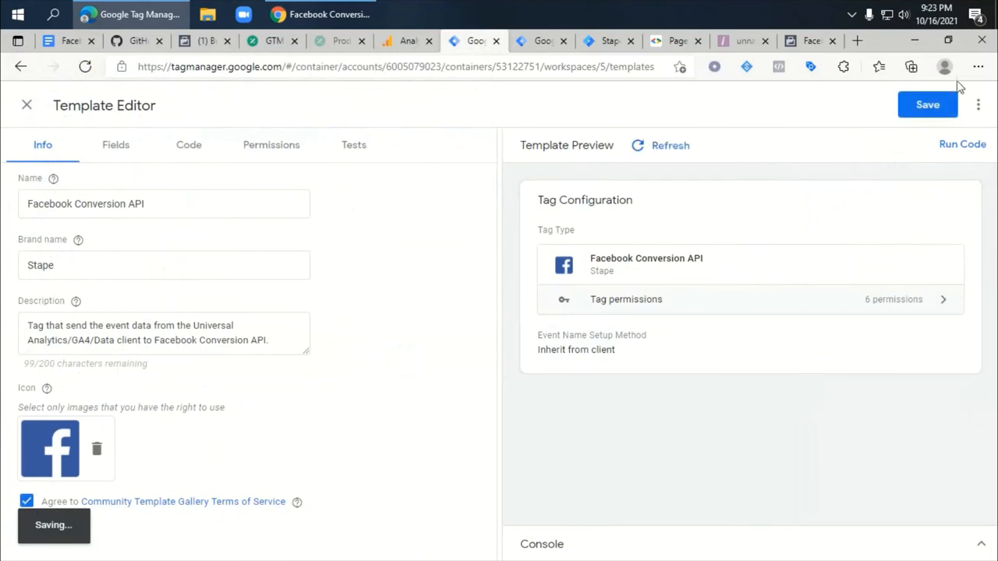
pyautogui.click(932, 109)
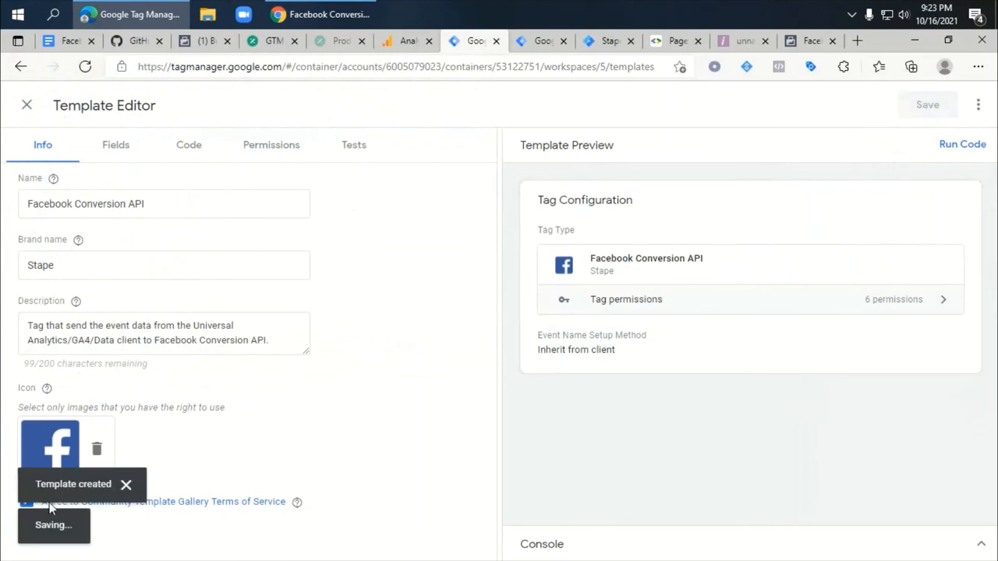
pyautogui.click(27, 106)
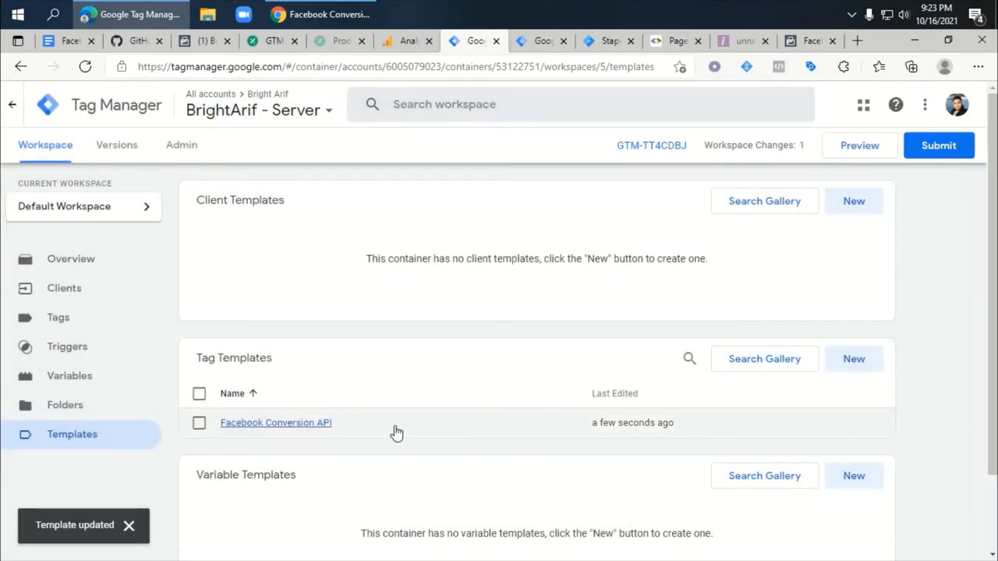
pyautogui.hotkey('ctrl', '2')
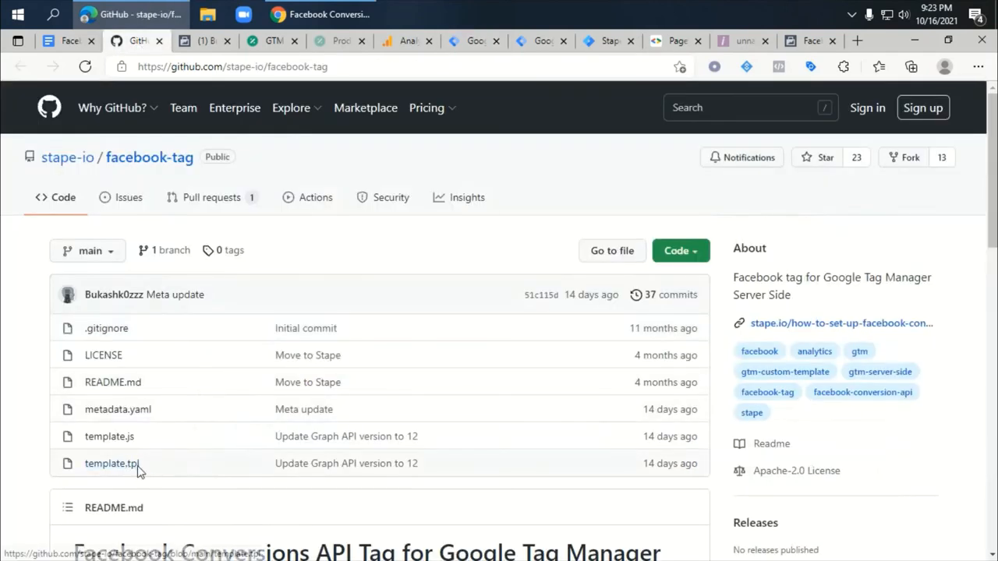
pyautogui.hotkey('ctrl', '7')
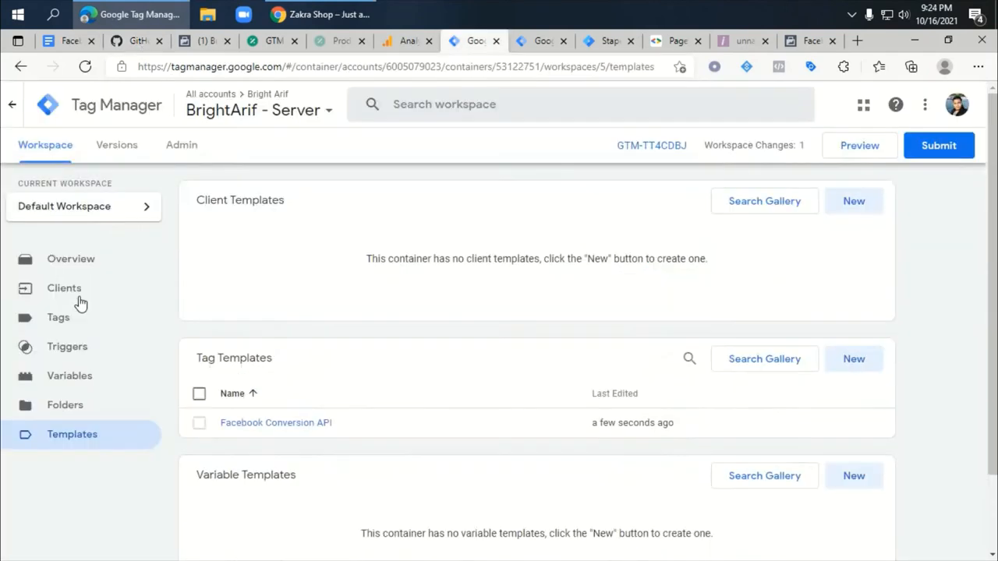
# - Create a tag named "FB - CAPI" in the server container with the Facebook Conversion API tag type and begin its API access token entry
pyautogui.click(62, 320)
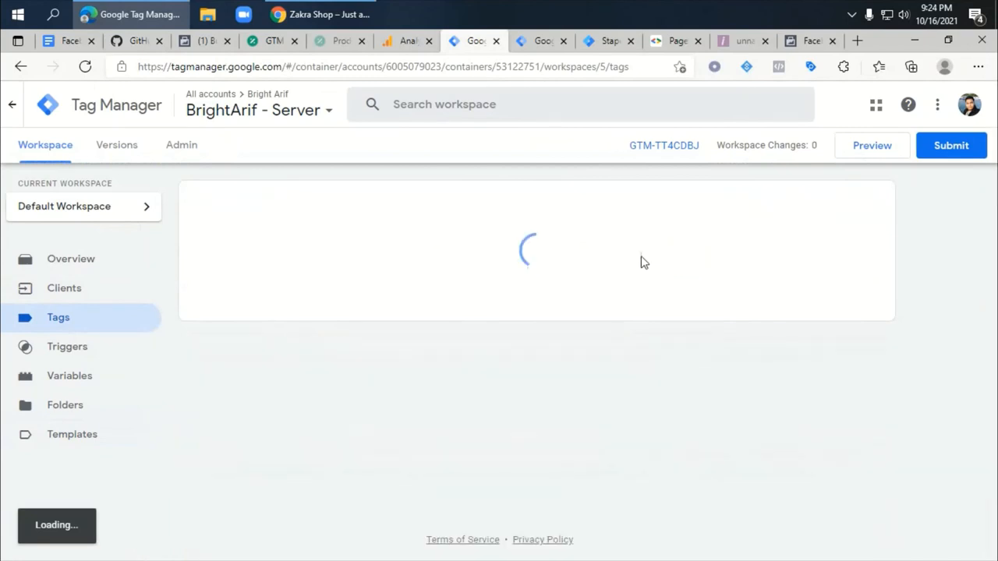
pyautogui.click(848, 203)
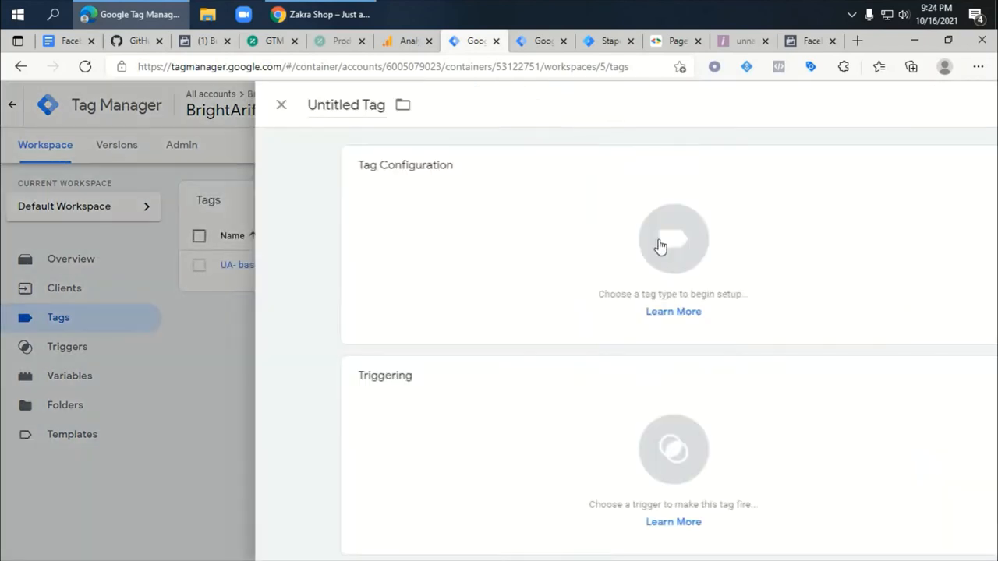
pyautogui.click(246, 106)
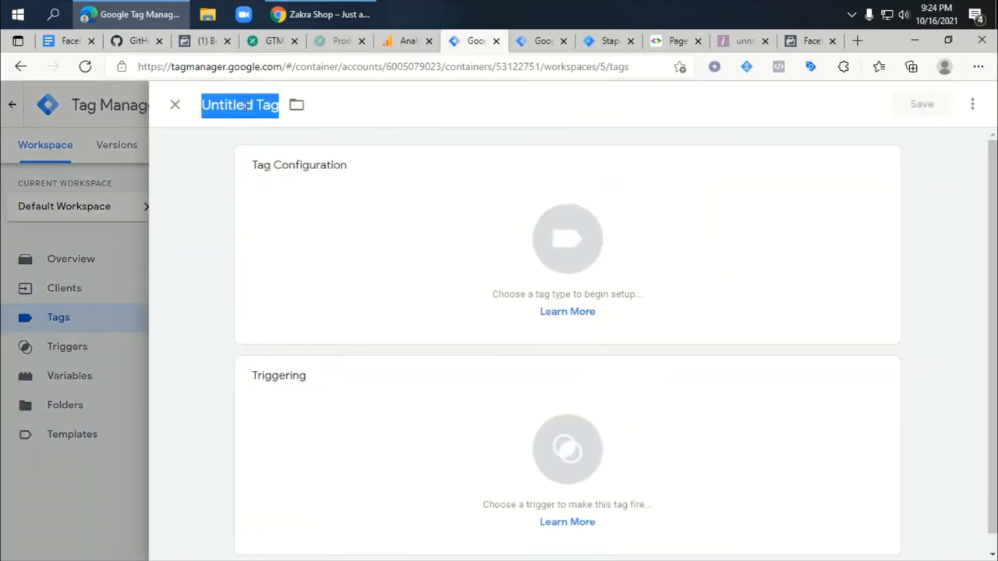
pyautogui.write('FB - CAPI')
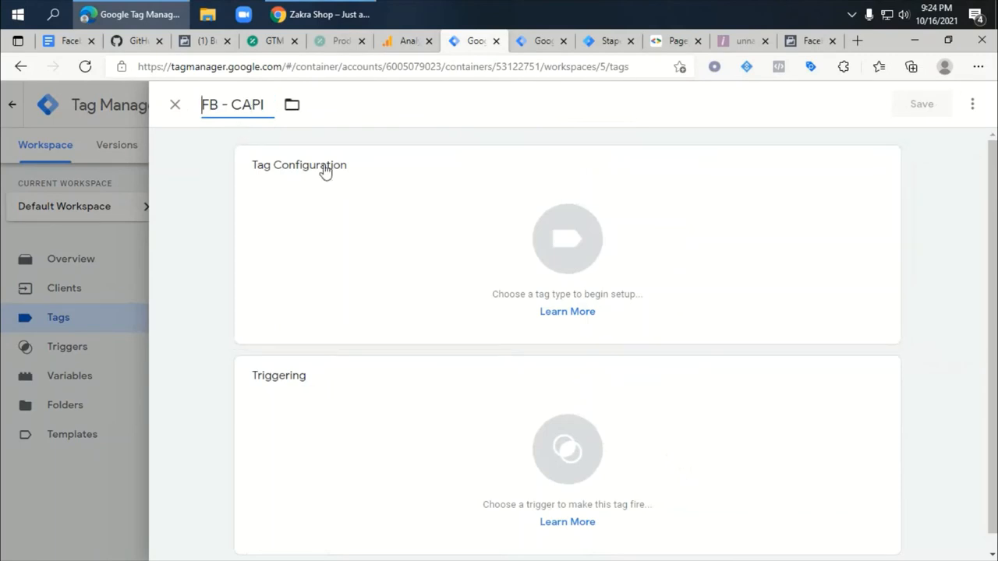
pyautogui.click(377, 229)
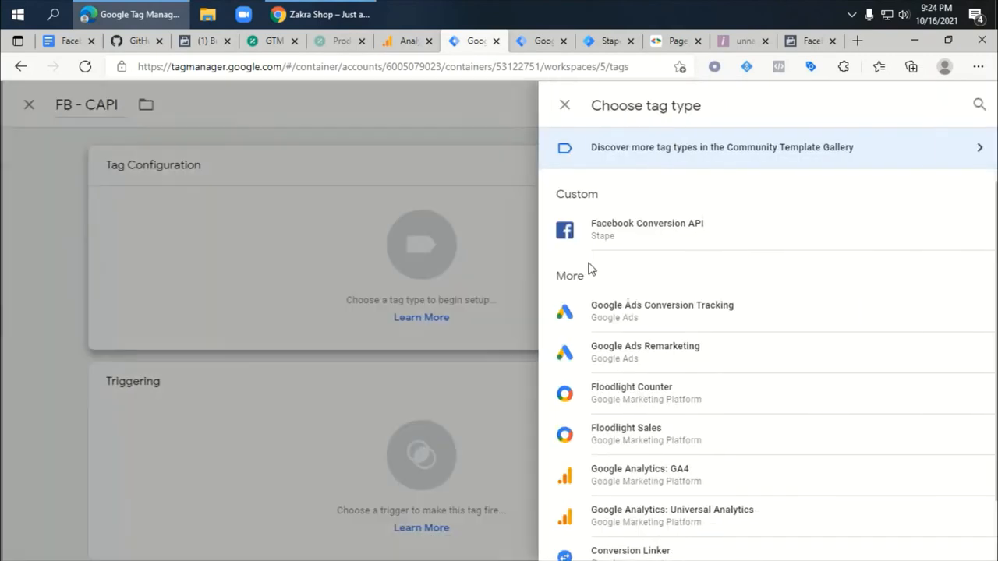
pyautogui.click(626, 244)
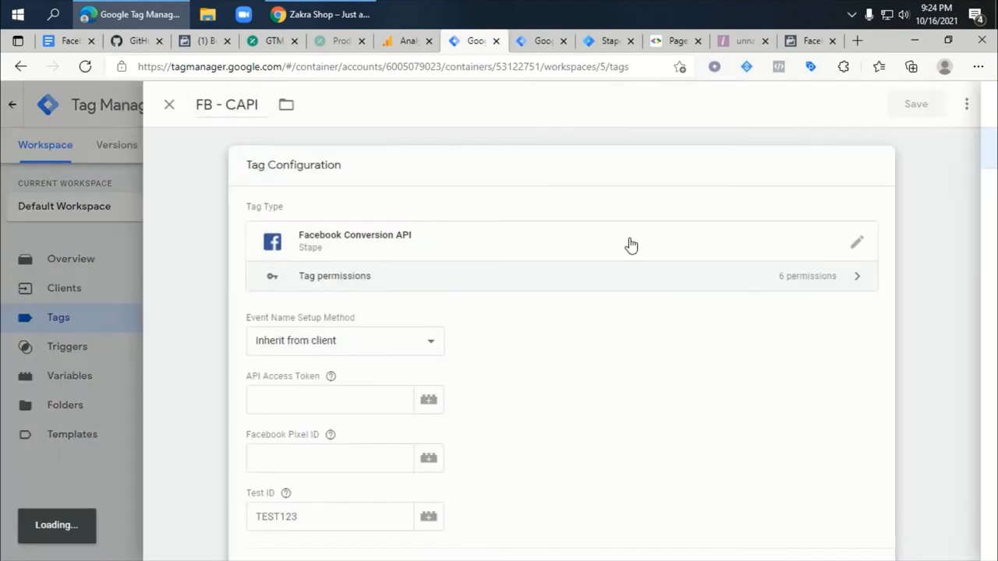
pyautogui.click(285, 405)
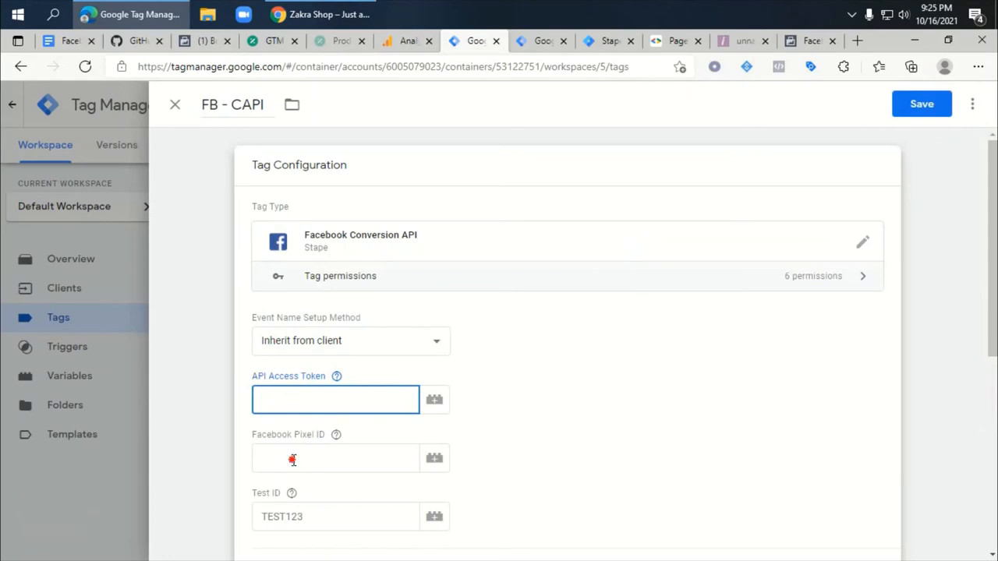
pyautogui.scroll(-2, 292, 459)
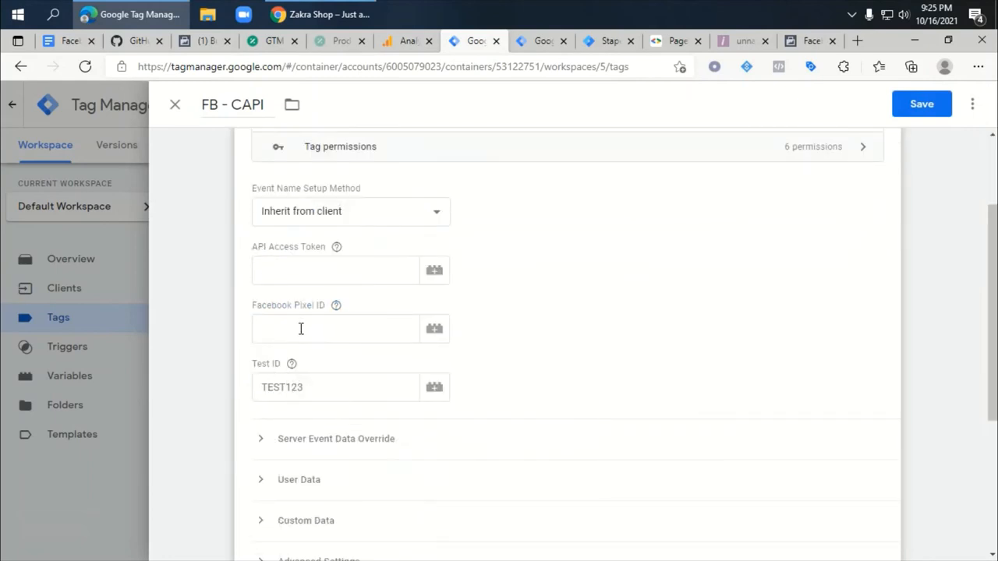
pyautogui.click(197, 45)
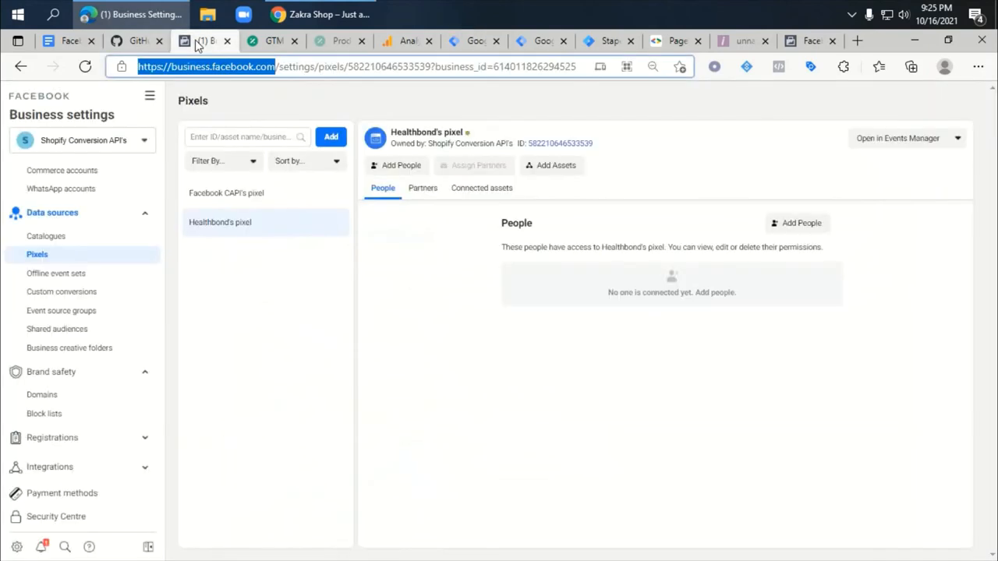
pyautogui.click(45, 258)
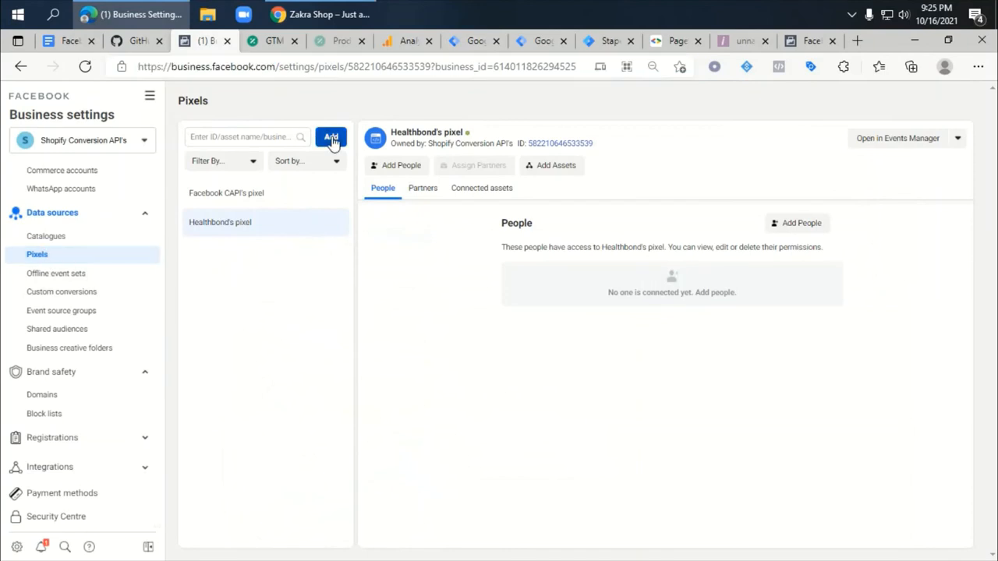
pyautogui.click(330, 140)
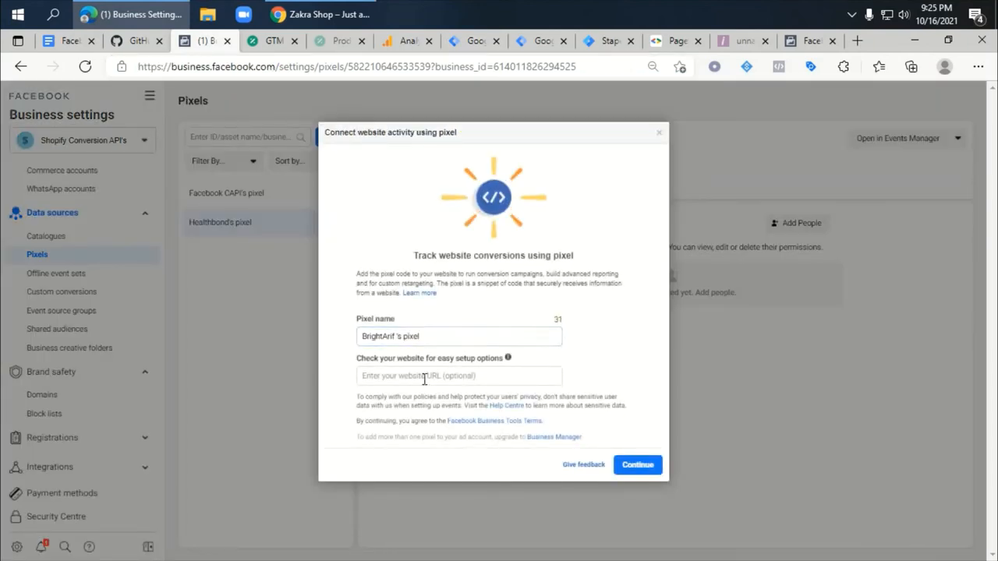
pyautogui.click(419, 377)
pyautogui.write('https://brightarif.pw/')
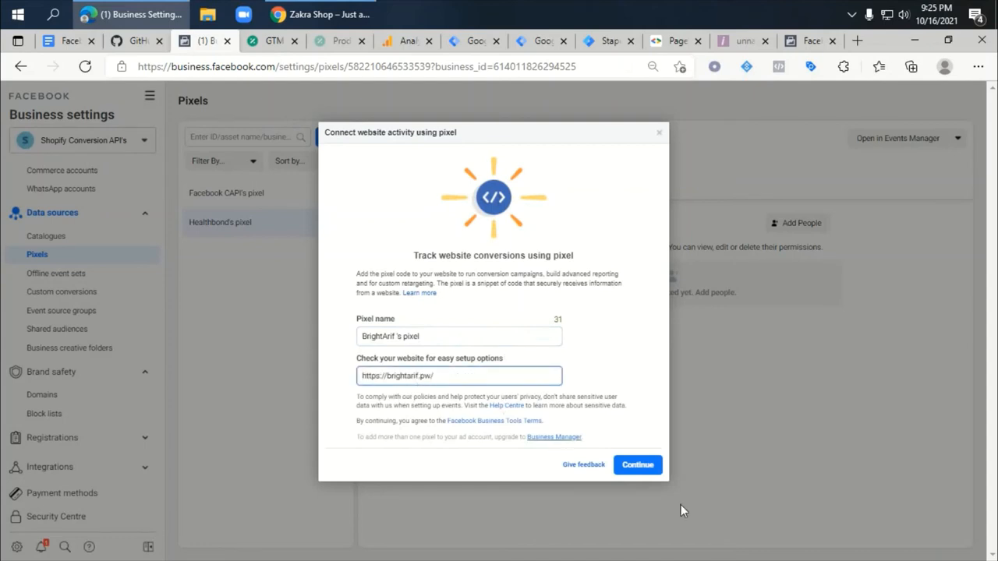
pyautogui.click(636, 467)
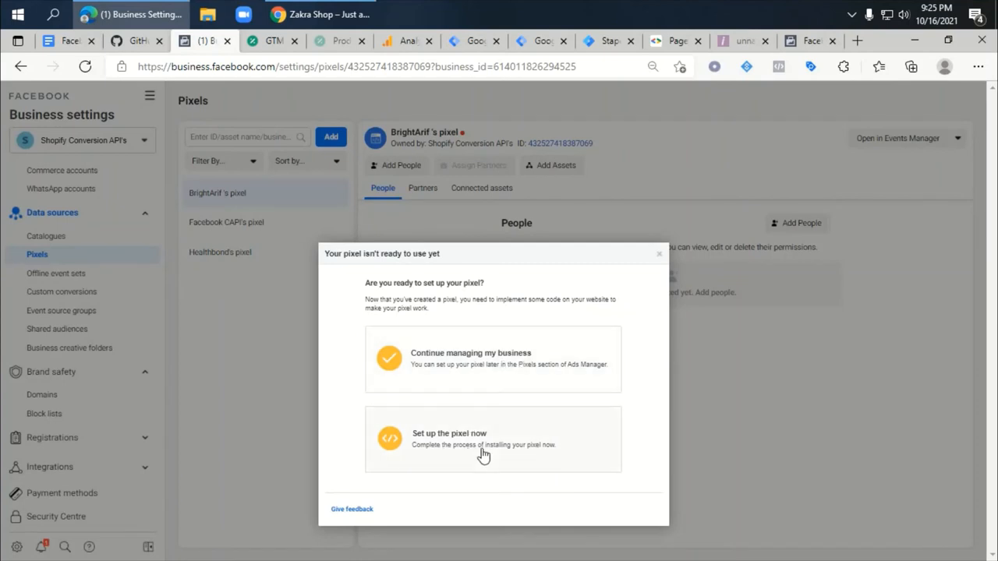
# - Start the new pixel's manual setup, turn on automatic advanced matching and close the pixel installer
pyautogui.click(482, 453)
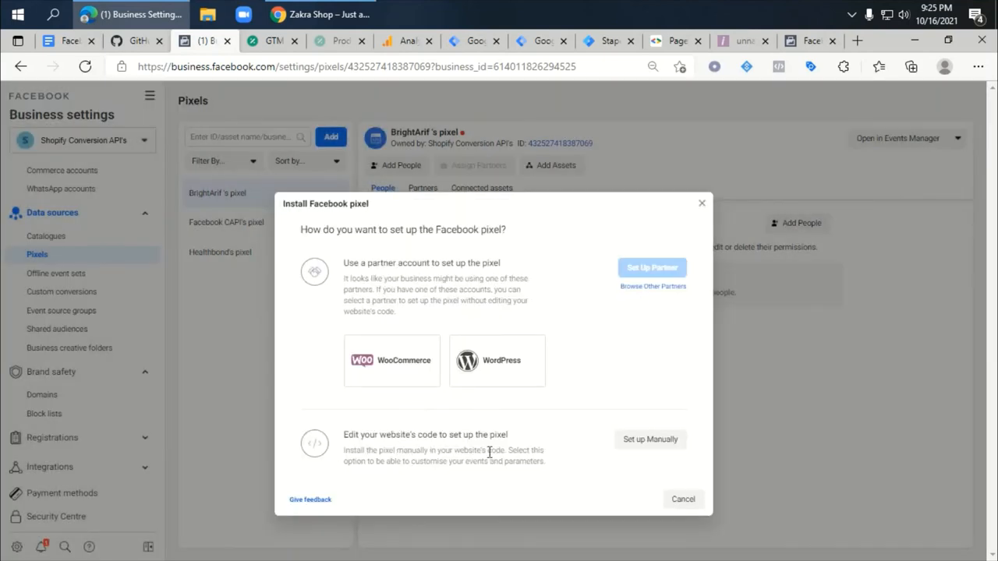
pyautogui.click(635, 442)
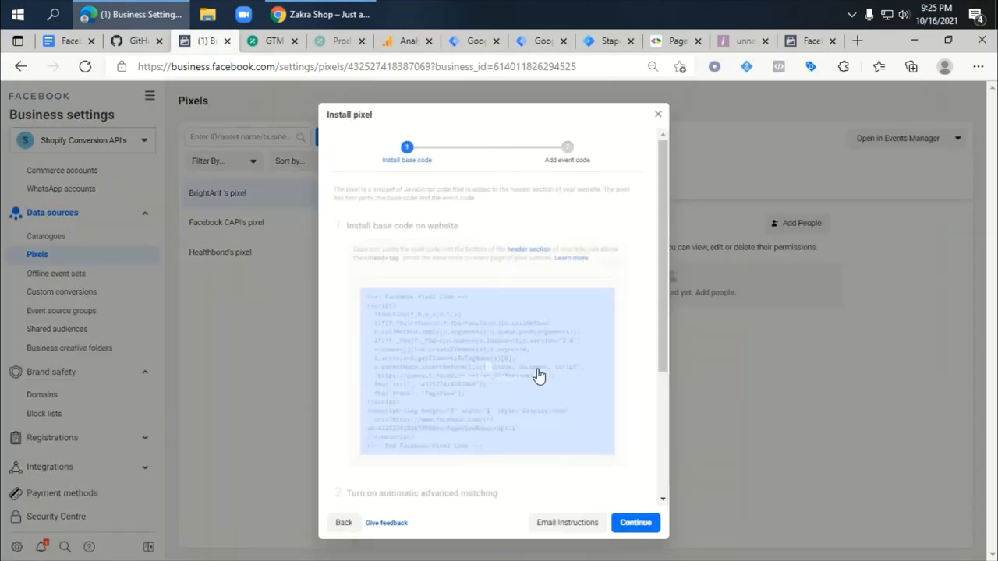
pyautogui.scroll(-3, 448, 421)
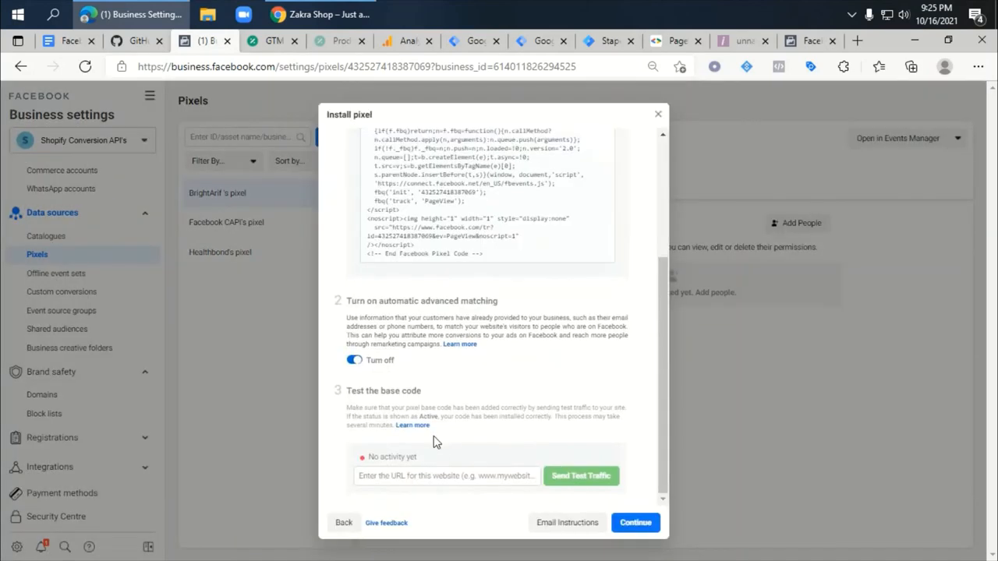
pyautogui.click(354, 361)
pyautogui.scroll(-3, 420, 390)
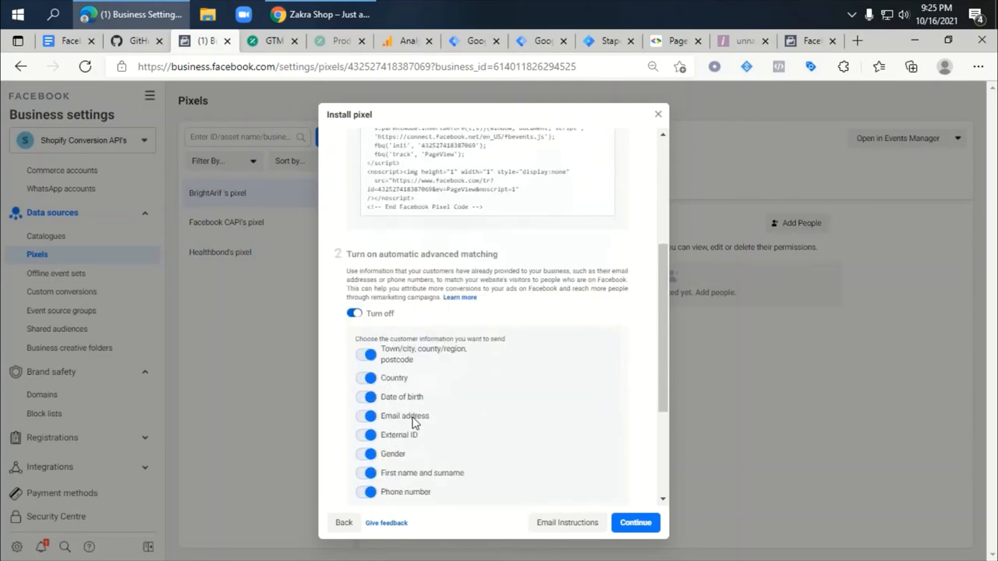
pyautogui.scroll(5, 437, 390)
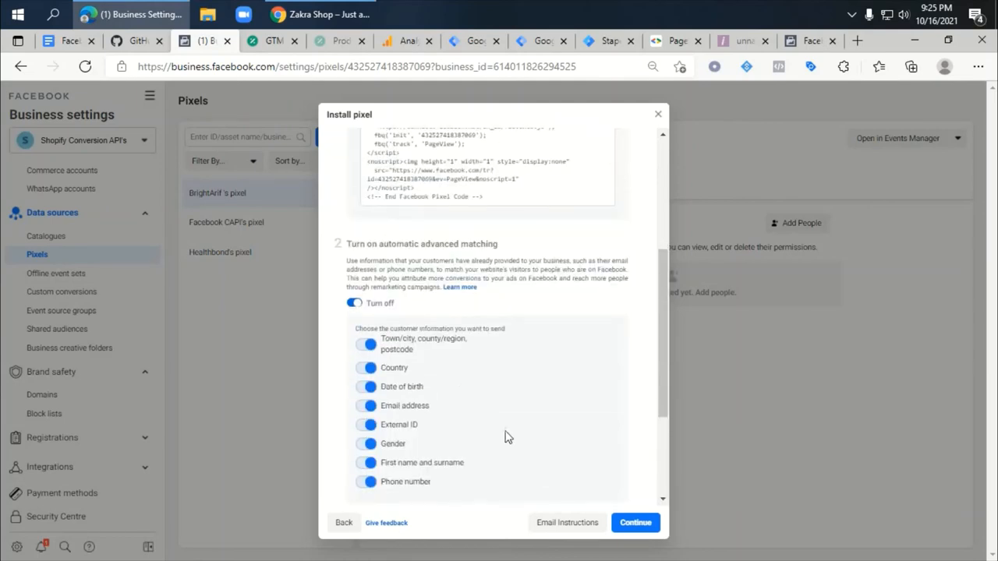
pyautogui.click(342, 520)
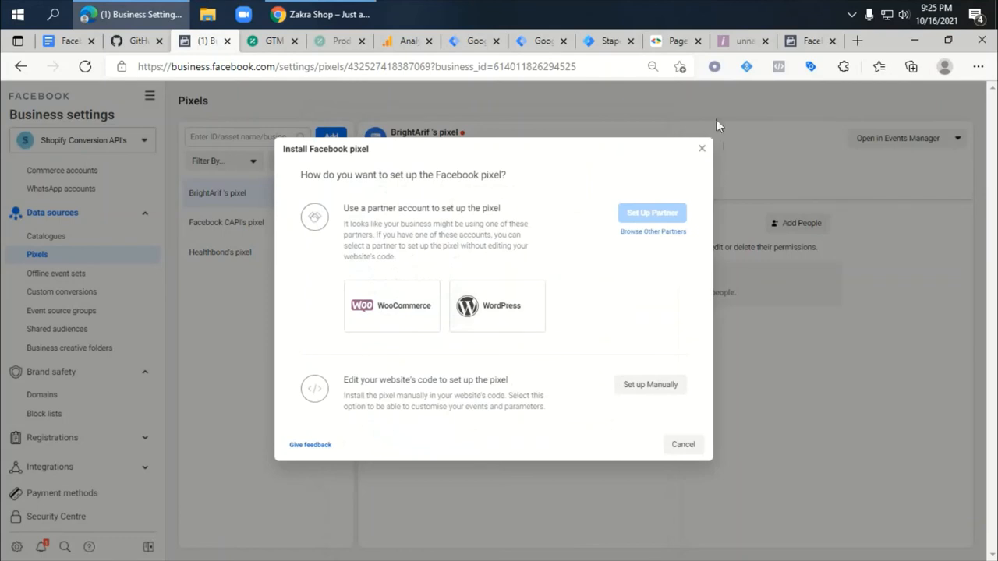
pyautogui.click(700, 152)
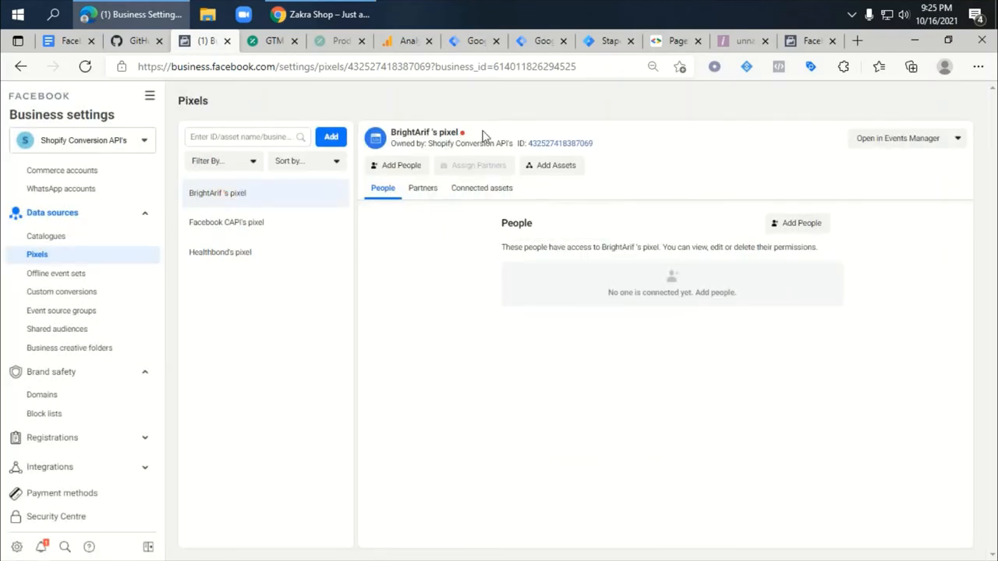
# - Assign Conversions API System User and Facebook Marketer to the new pixel with full control (Manage pixel)
pyautogui.click(791, 228)
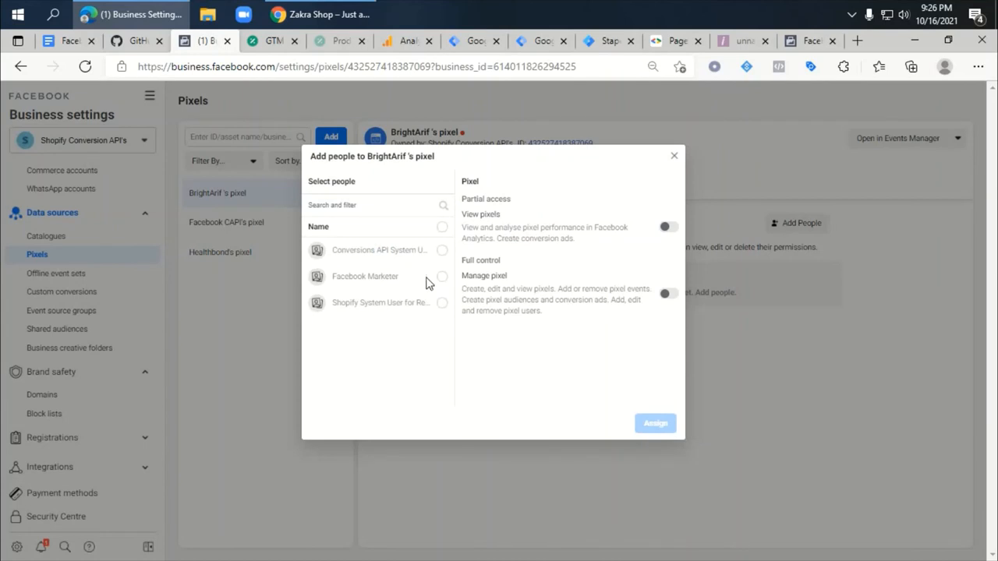
pyautogui.click(438, 277)
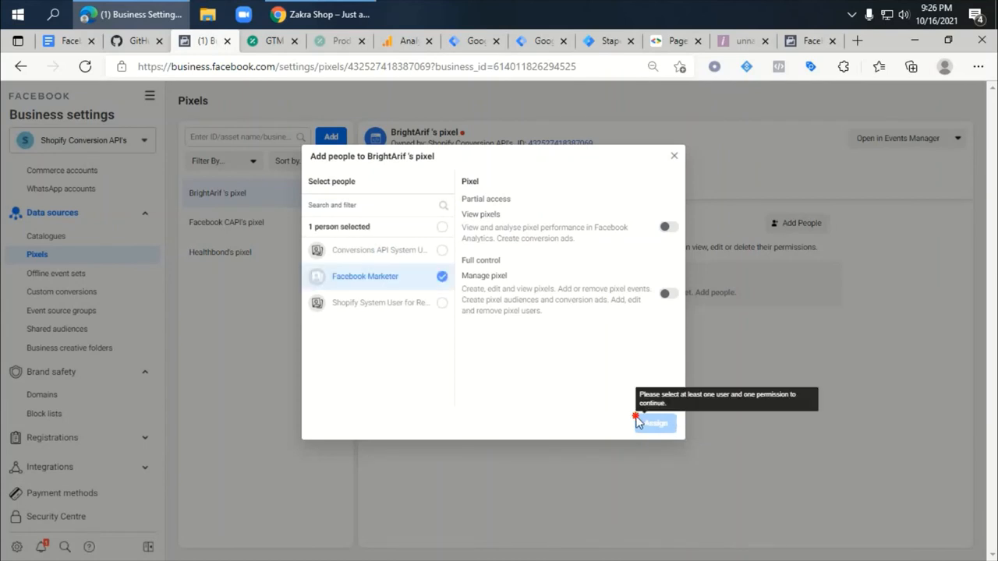
pyautogui.click(441, 251)
pyautogui.click(666, 293)
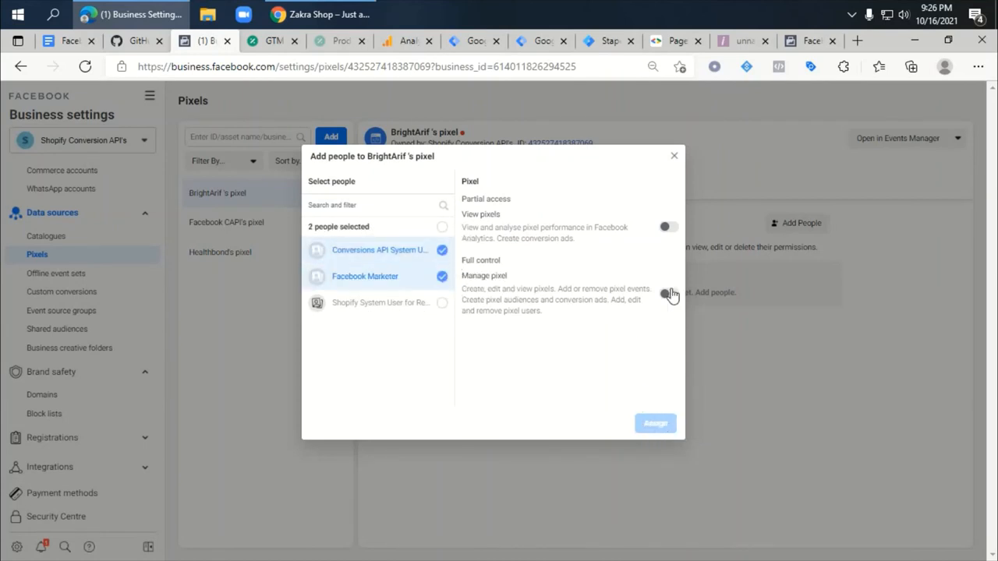
pyautogui.click(667, 428)
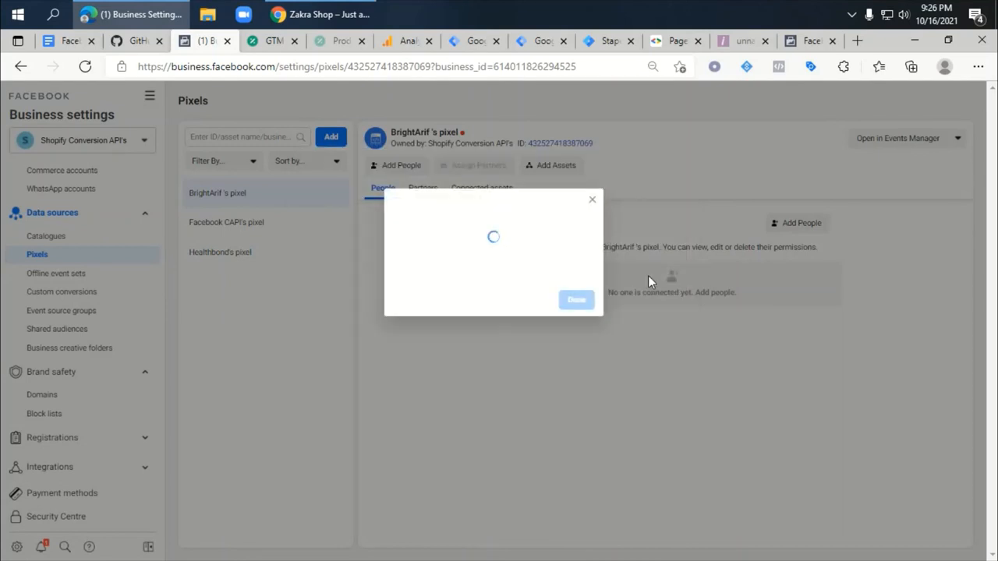
pyautogui.click(576, 300)
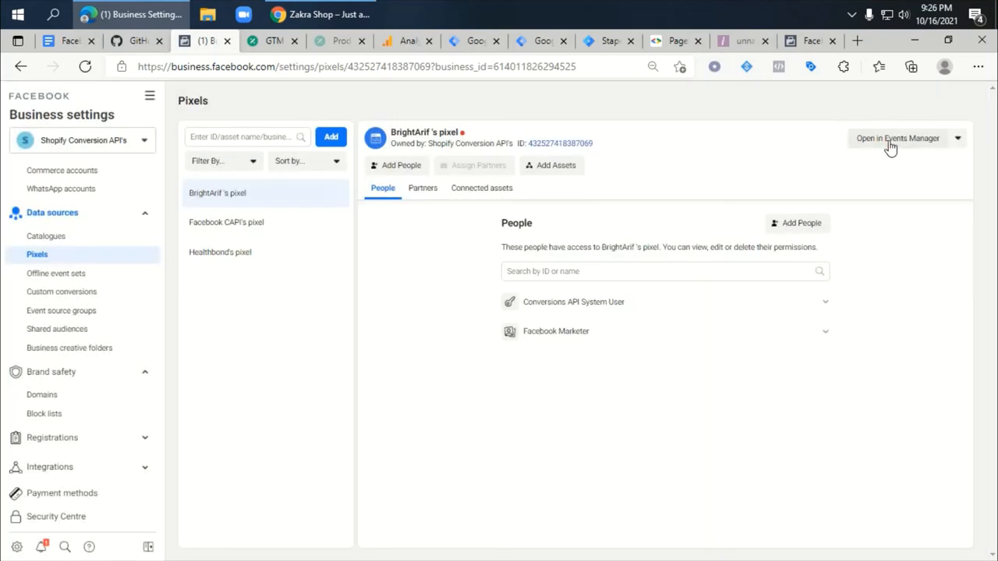
# - Copy the new pixel's ID from its Events Manager settings into the Facebook Pixel ID of the FB - CAPI tag in Tag Manager
pyautogui.click(890, 144)
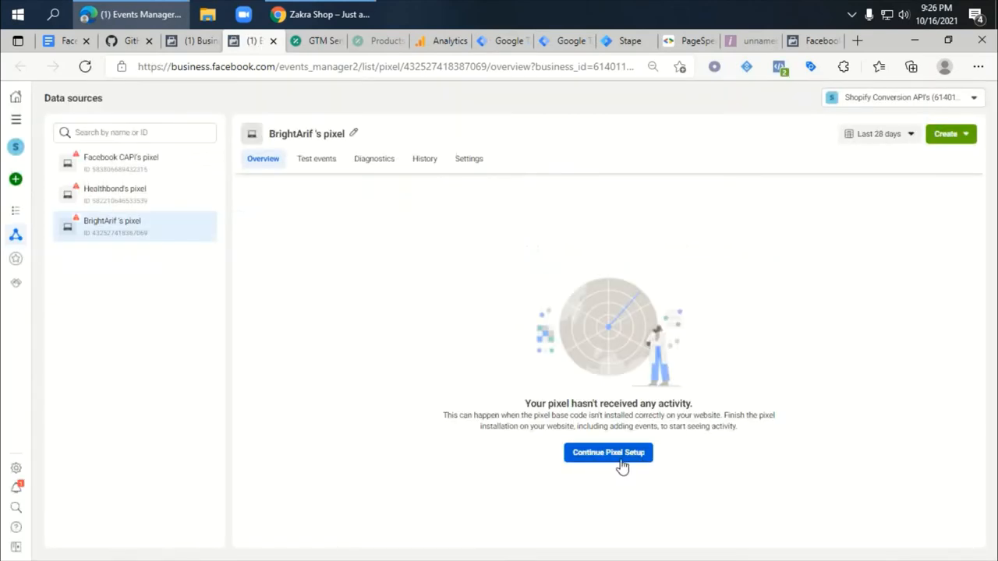
pyautogui.click(471, 159)
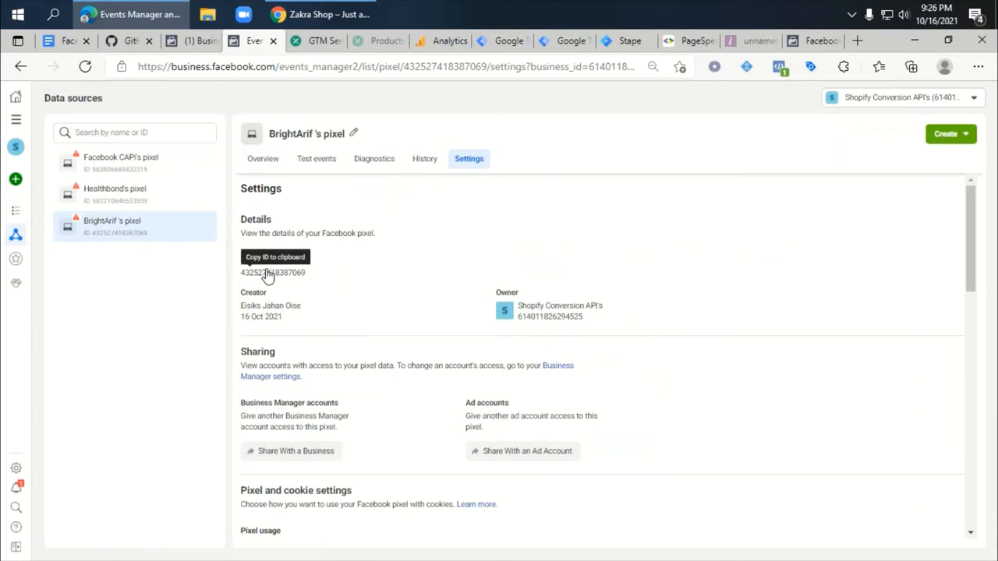
pyautogui.click(268, 275)
pyautogui.click(503, 40)
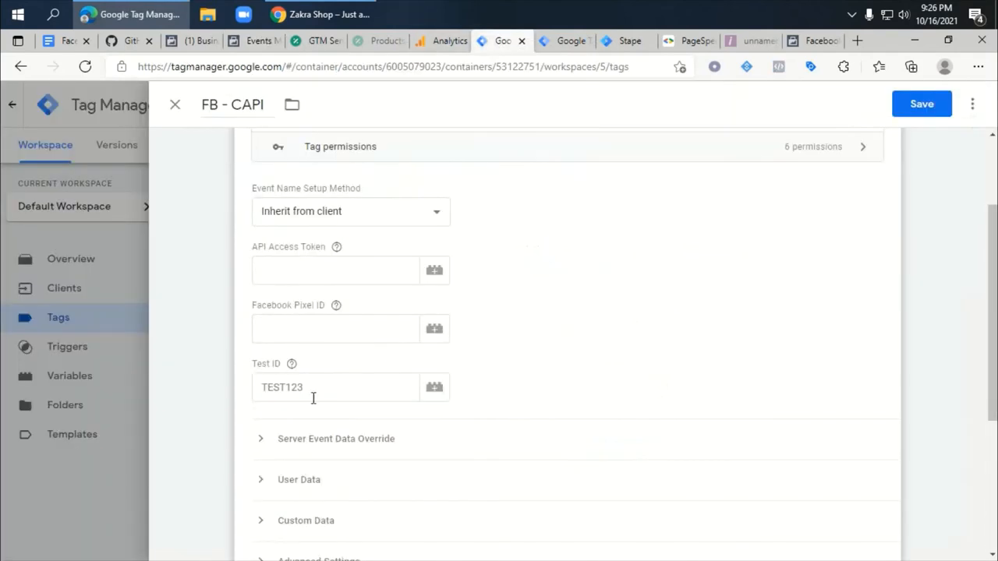
pyautogui.click(284, 275)
pyautogui.click(286, 330)
pyautogui.hotkey('ctrl', 'v')
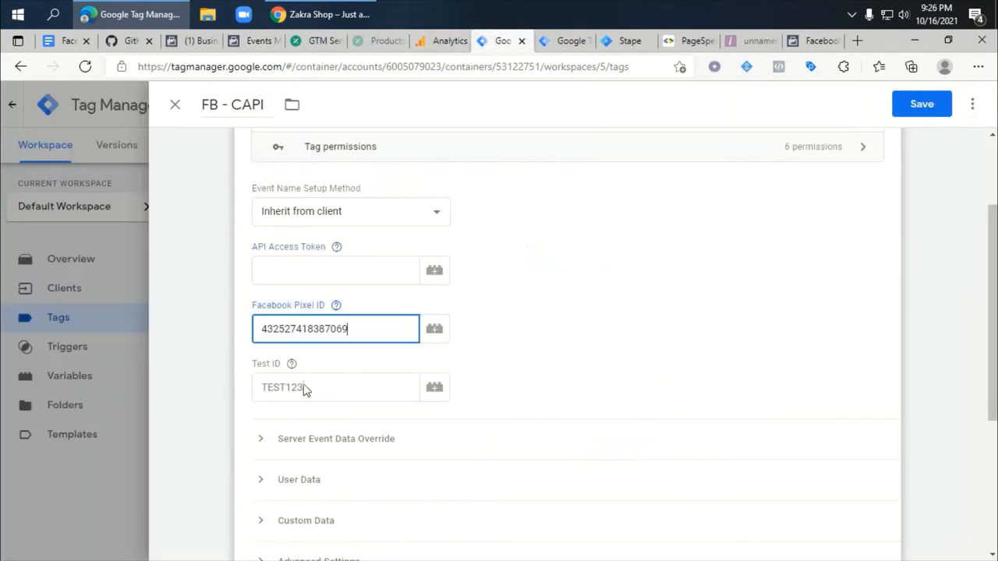
# - Generate a Conversions API access token in the pixel's Events Manager settings and paste it as the FB - CAPI tag's API Access Token
pyautogui.click(258, 41)
pyautogui.scroll(-3, 374, 436)
pyautogui.scroll(-7, 327, 436)
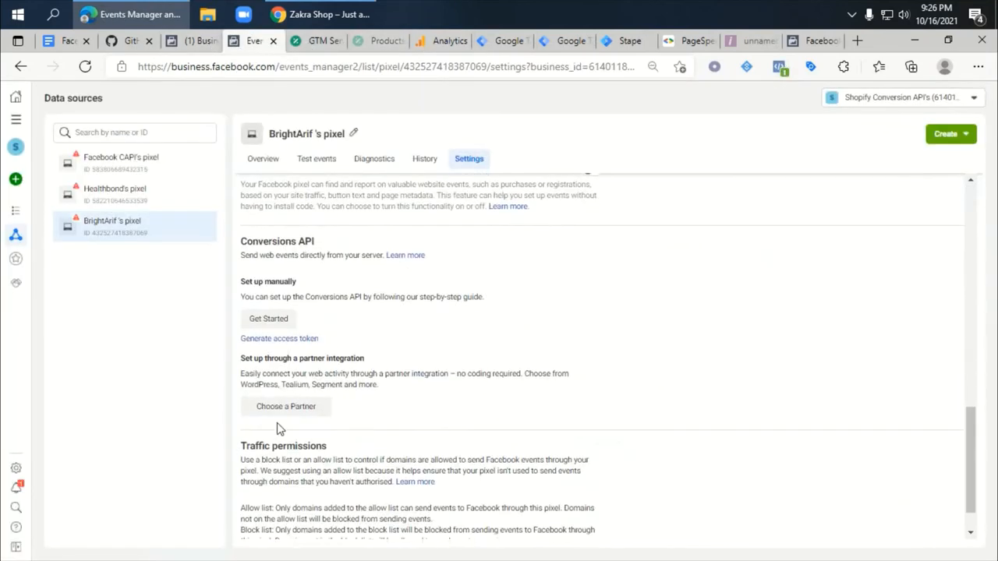
pyautogui.click(254, 340)
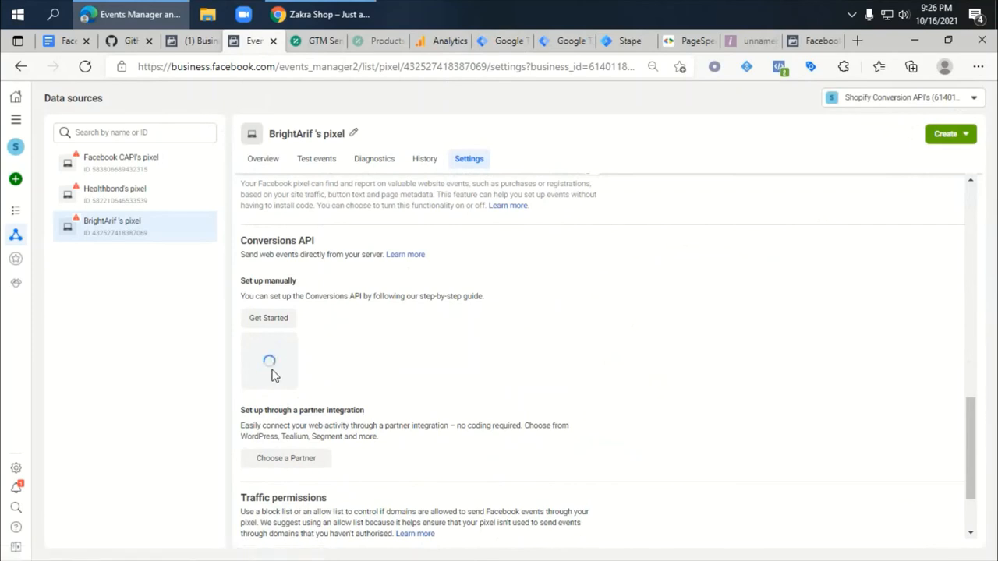
pyautogui.click(304, 390)
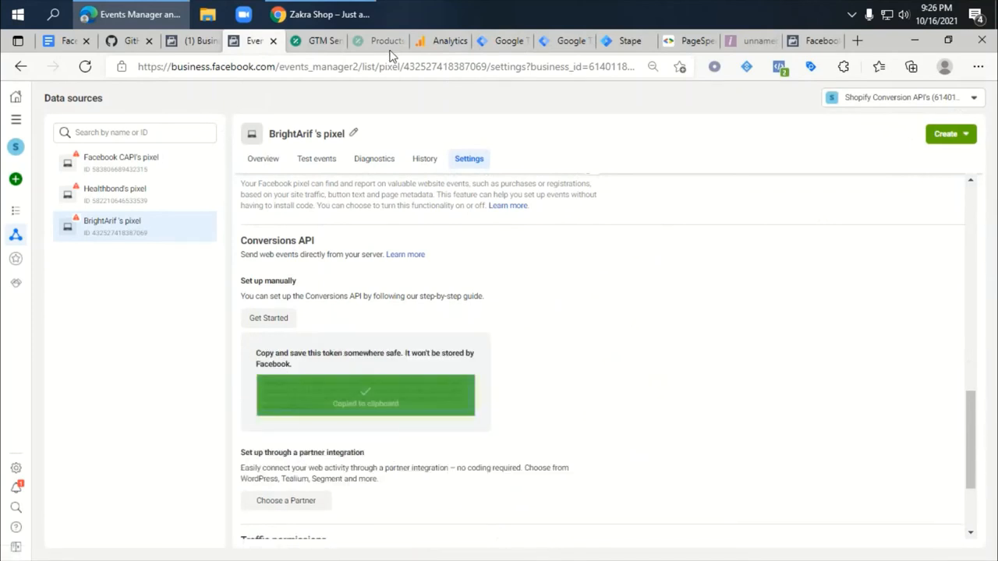
pyautogui.click(503, 40)
pyautogui.click(287, 270)
pyautogui.hotkey('ctrl', 'v')
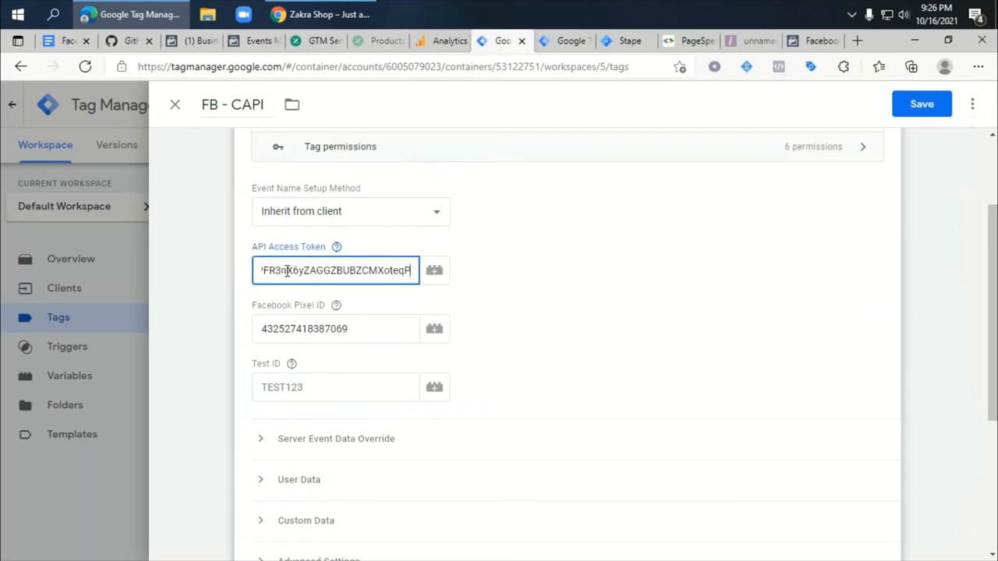
# - Get the server test event code from the pixel's test events and set the FB - CAPI tag's Test ID to TEST46654
pyautogui.click(196, 41)
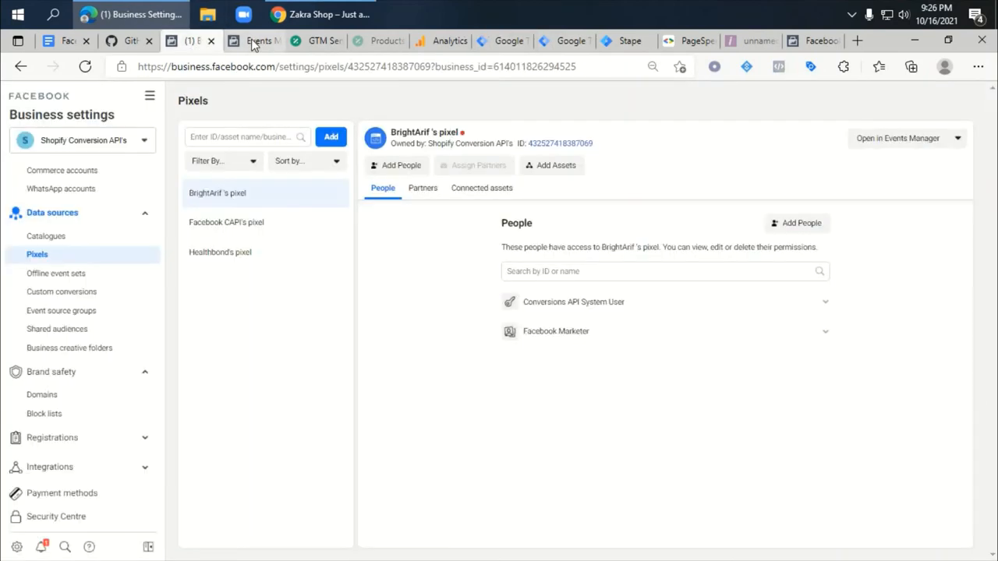
pyautogui.click(251, 41)
pyautogui.click(315, 159)
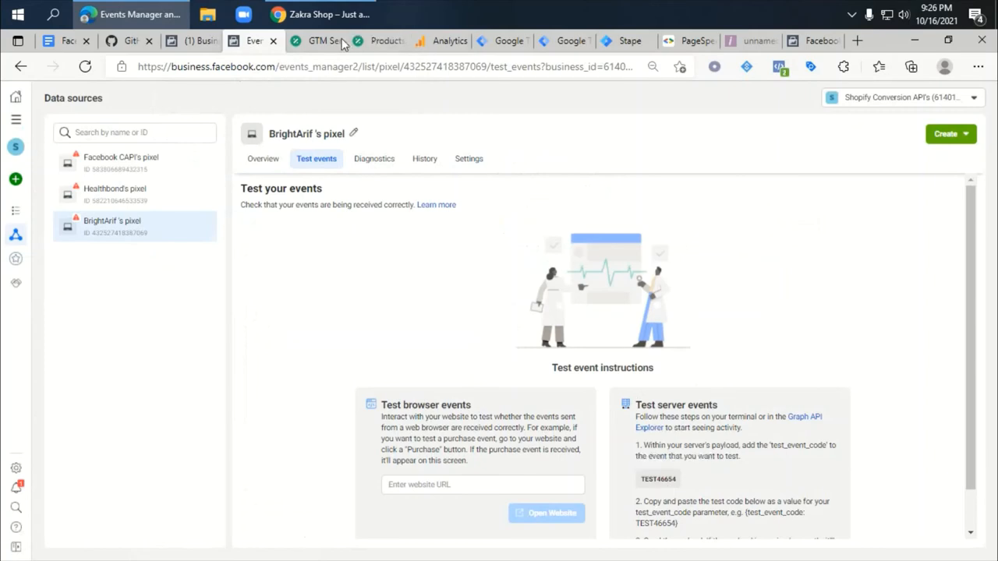
pyautogui.click(495, 42)
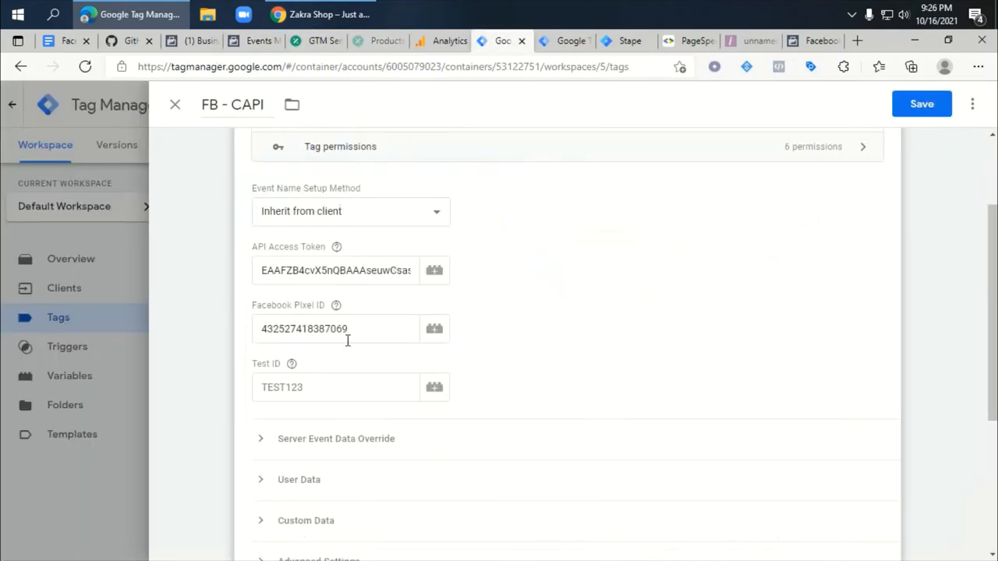
pyautogui.click(310, 390)
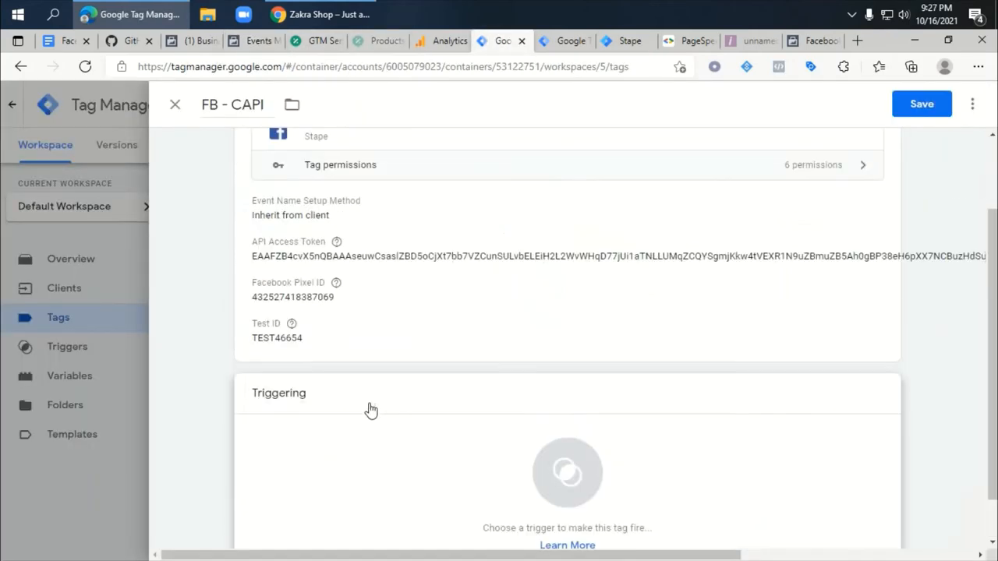
# - Set UA - Clients as the firing trigger of the FB - CAPI tag and save the tag
pyautogui.scroll(1, 369, 406)
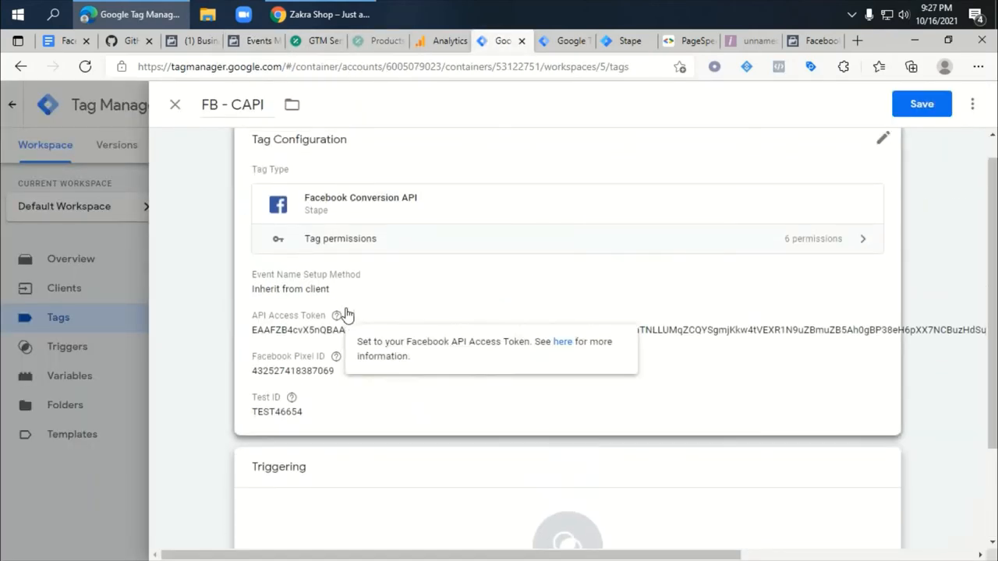
pyautogui.scroll(-2, 389, 485)
pyautogui.click(432, 388)
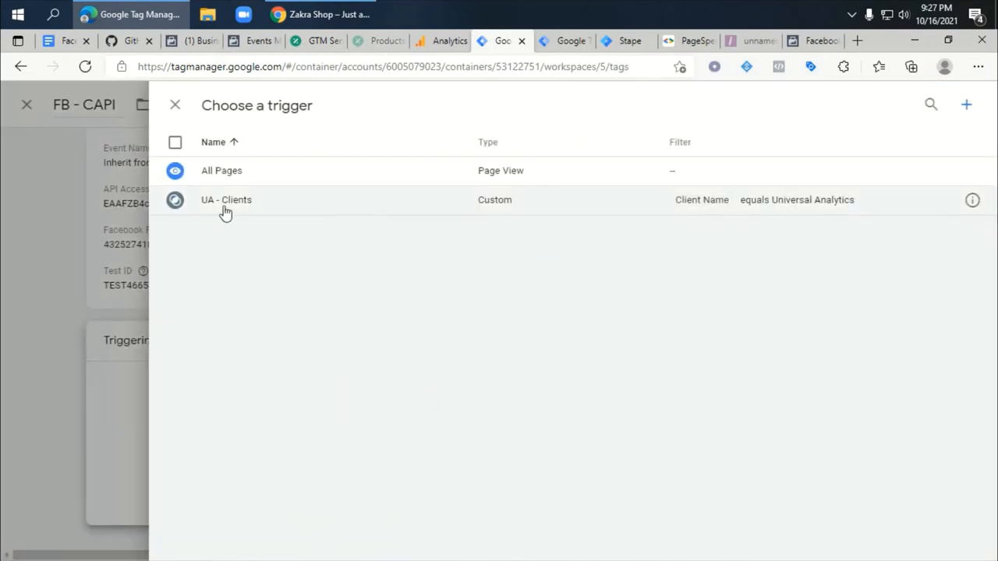
pyautogui.click(271, 208)
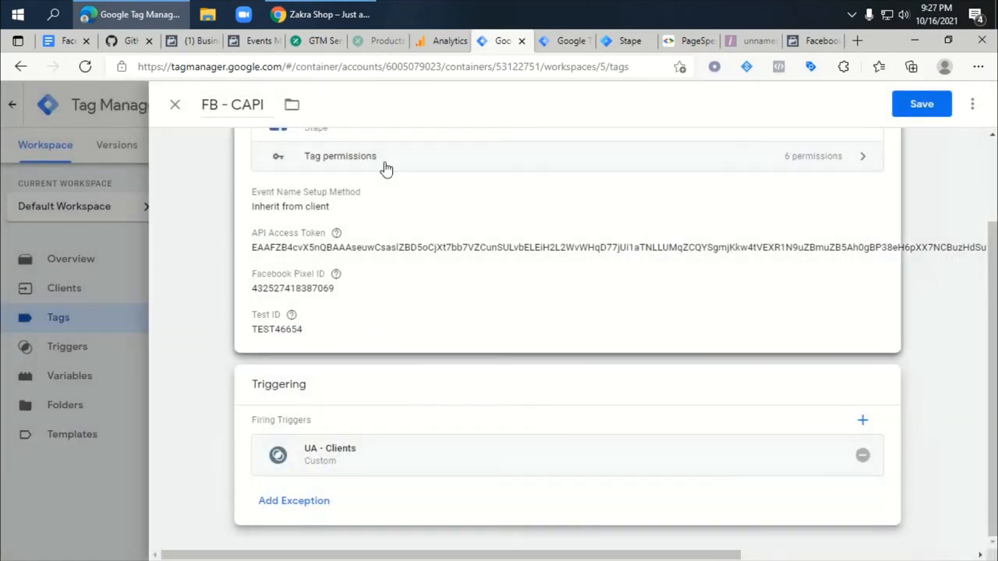
pyautogui.click(924, 107)
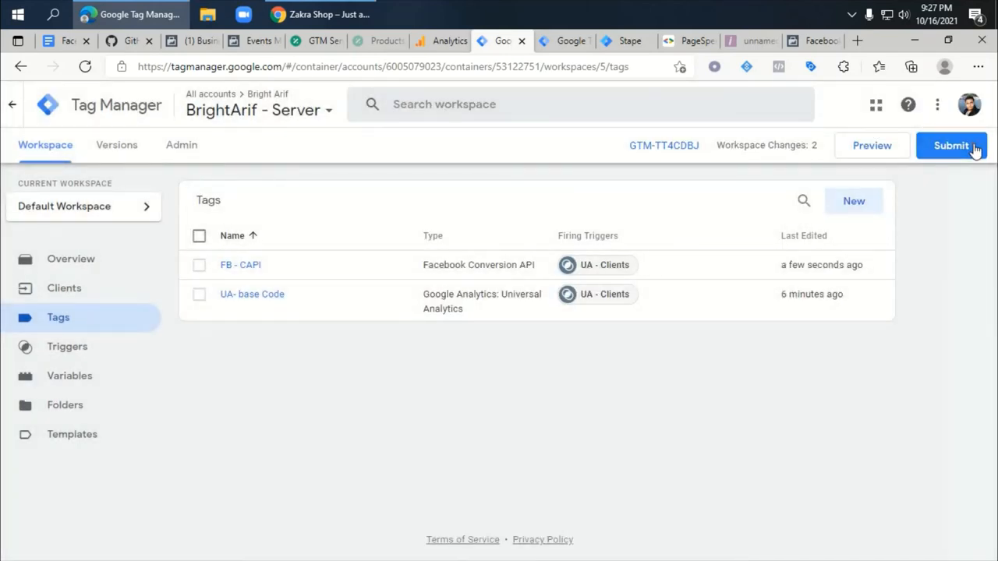
# - Publish the server container's workspace changes as a version named capi
pyautogui.click(951, 146)
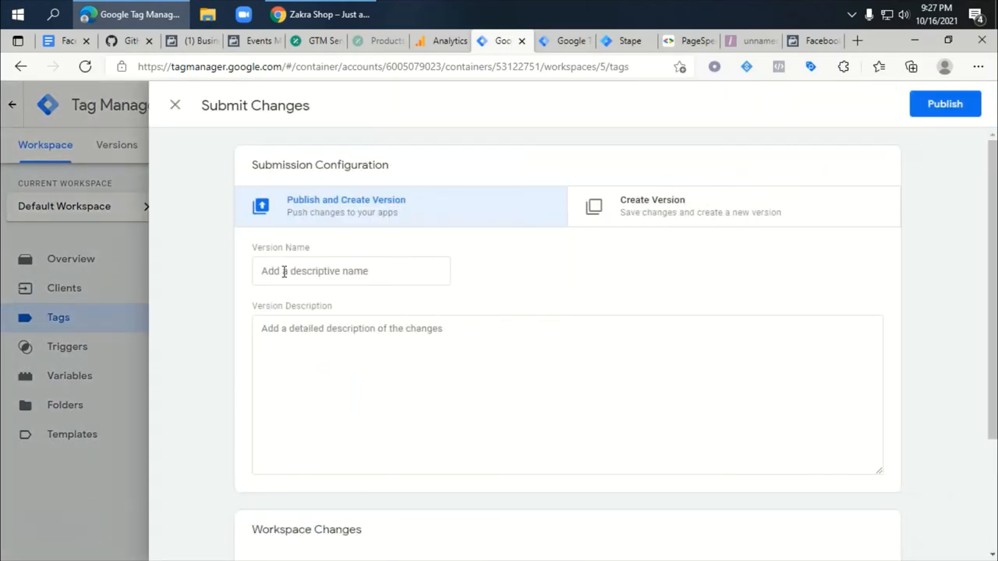
pyautogui.click(283, 271)
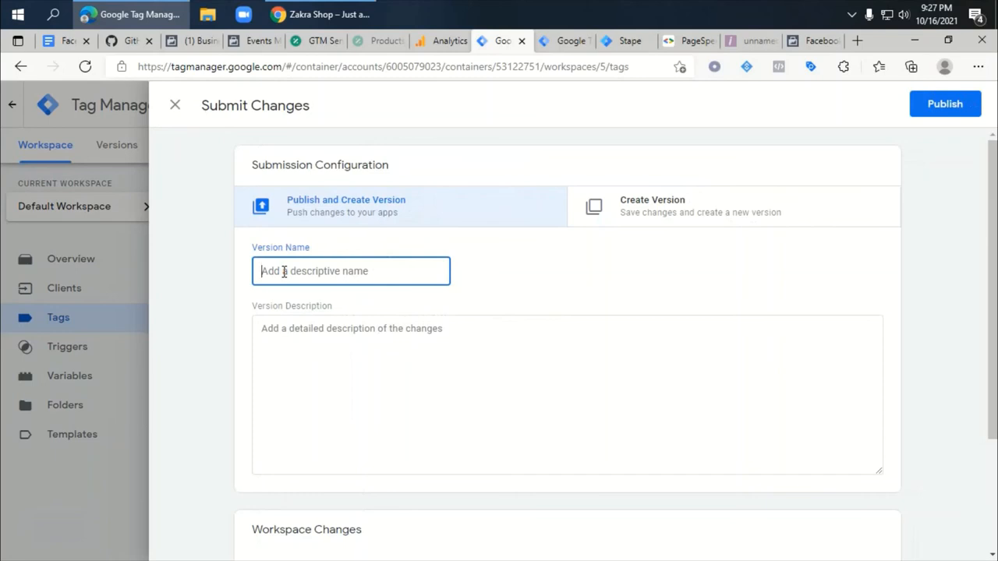
pyautogui.write('capi')
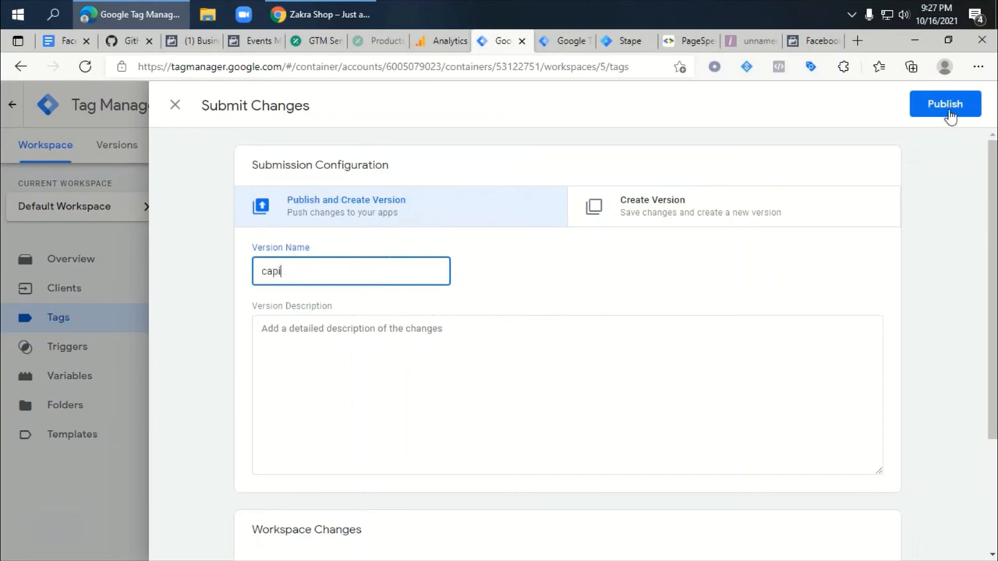
pyautogui.click(949, 113)
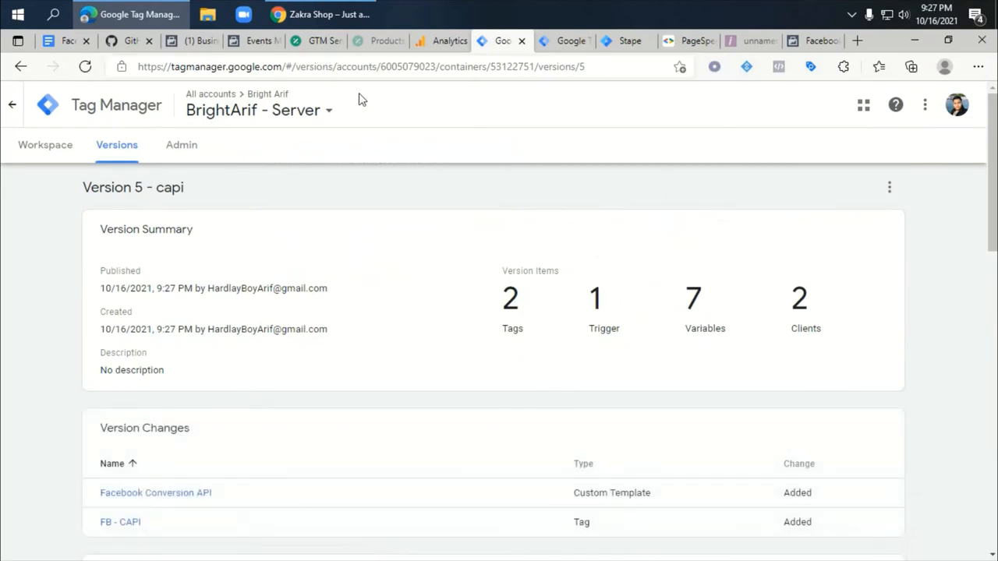
# - Return to the workspaces of the BrightArif web and server containers and start preview mode for the server container
pyautogui.click(557, 42)
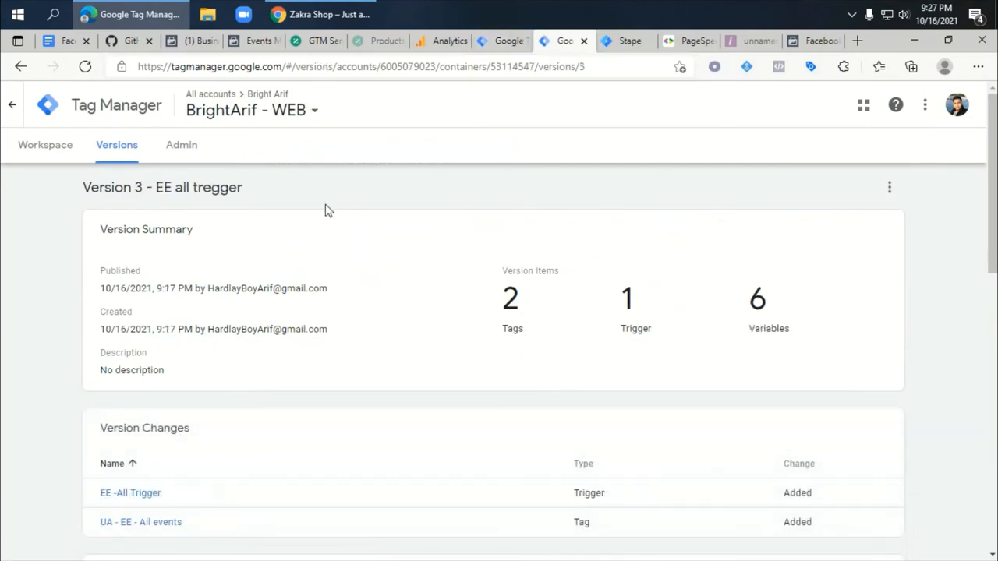
pyautogui.click(70, 154)
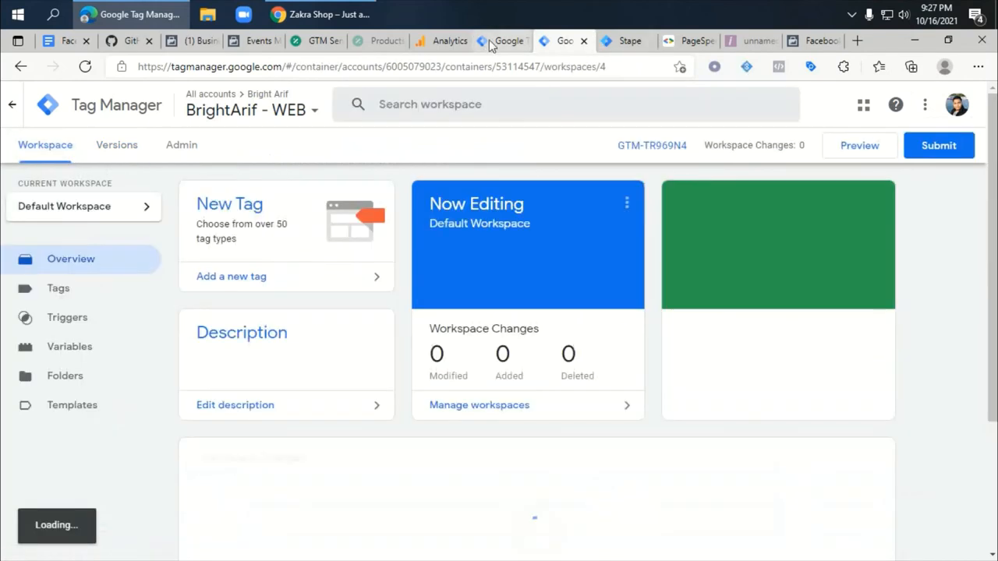
pyautogui.click(506, 42)
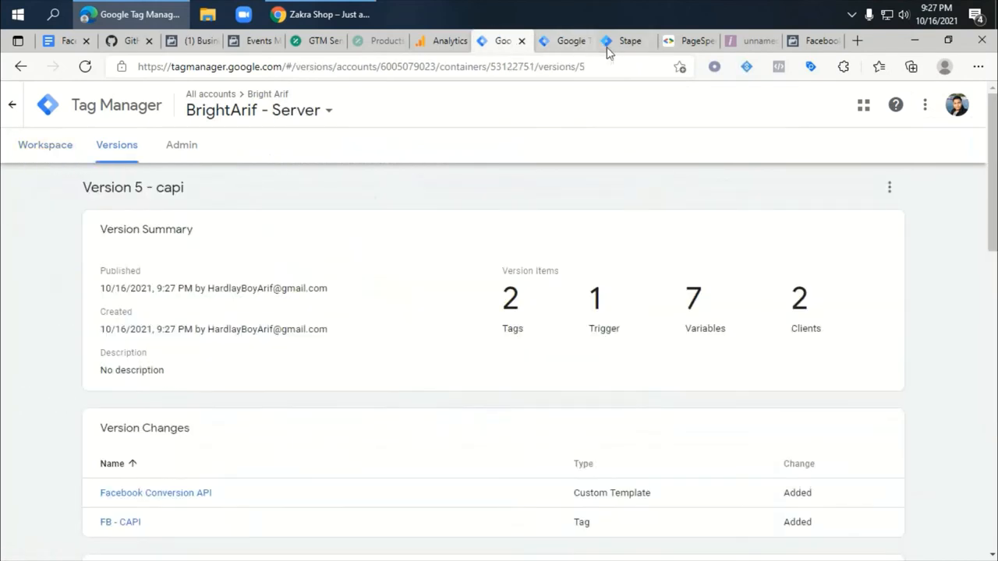
pyautogui.click(48, 146)
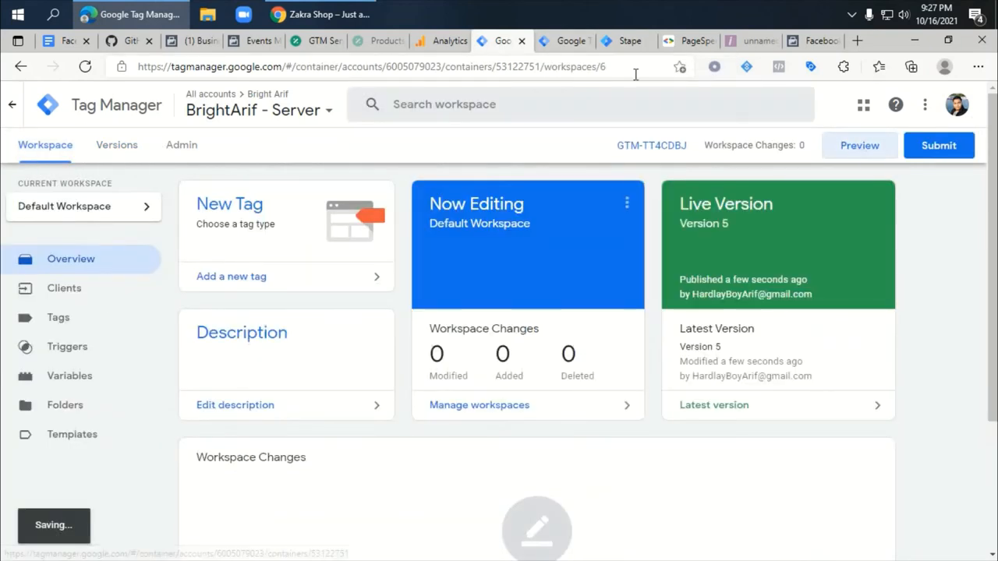
pyautogui.click(557, 40)
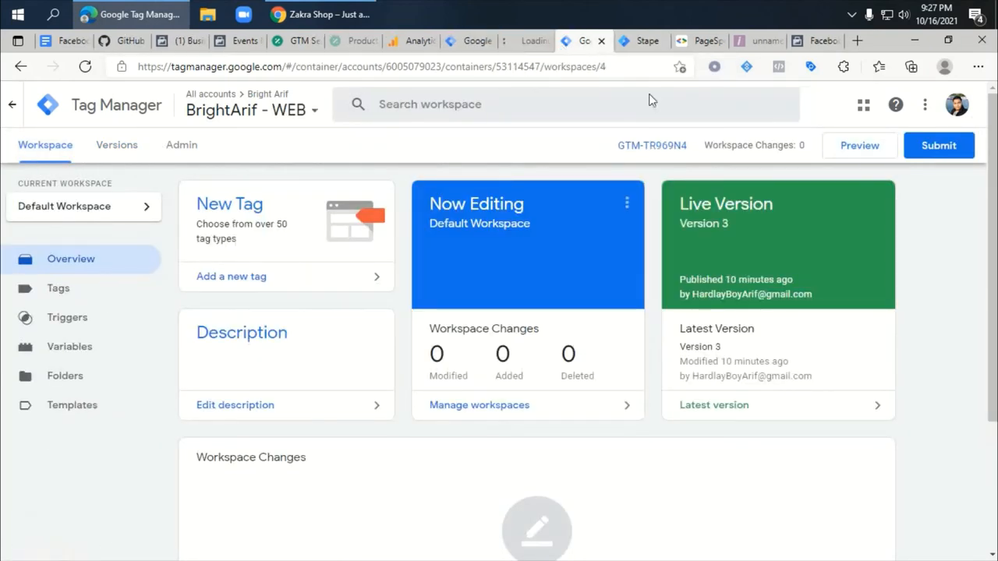
pyautogui.click(863, 146)
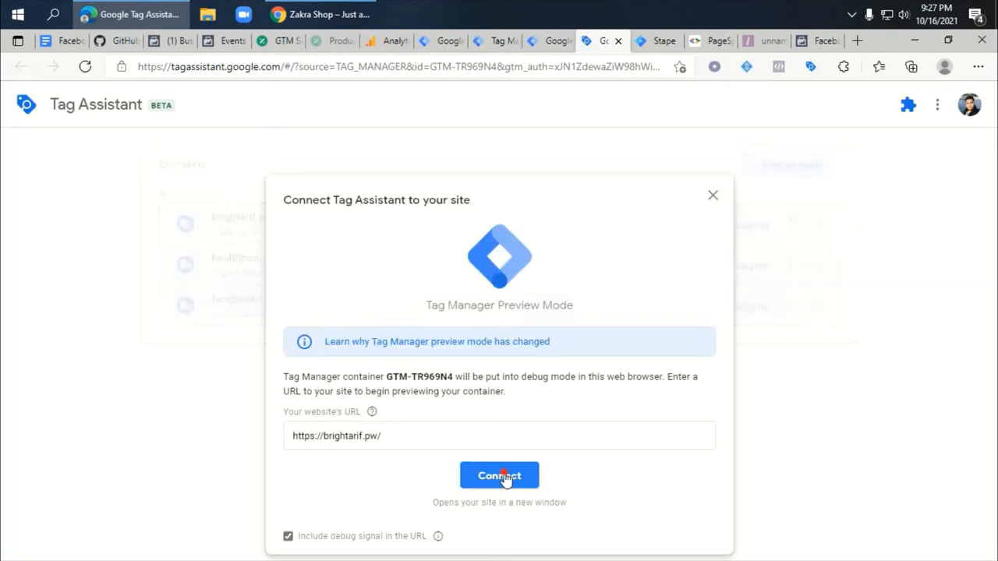
pyautogui.click(494, 473)
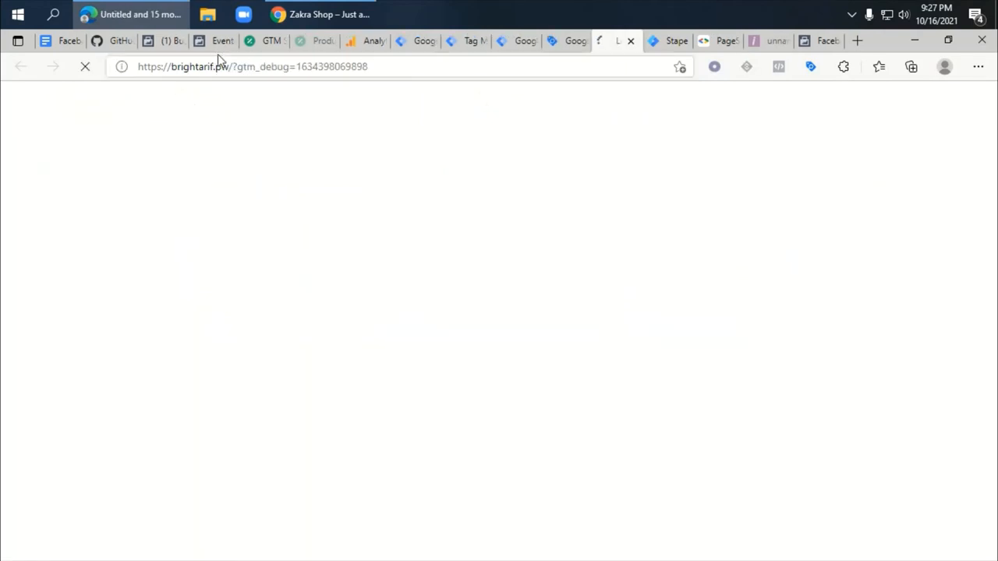
pyautogui.click(217, 40)
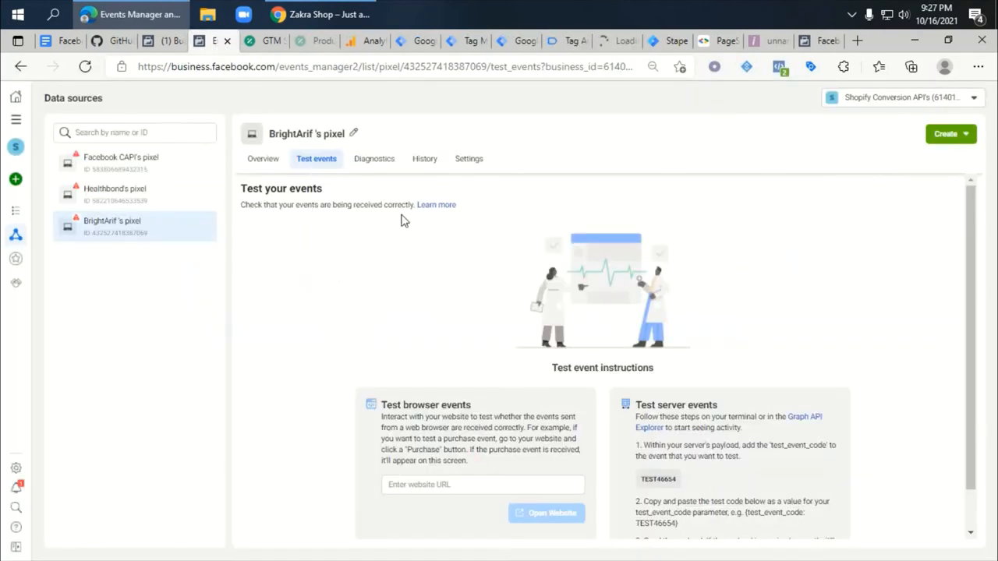
pyautogui.click(610, 40)
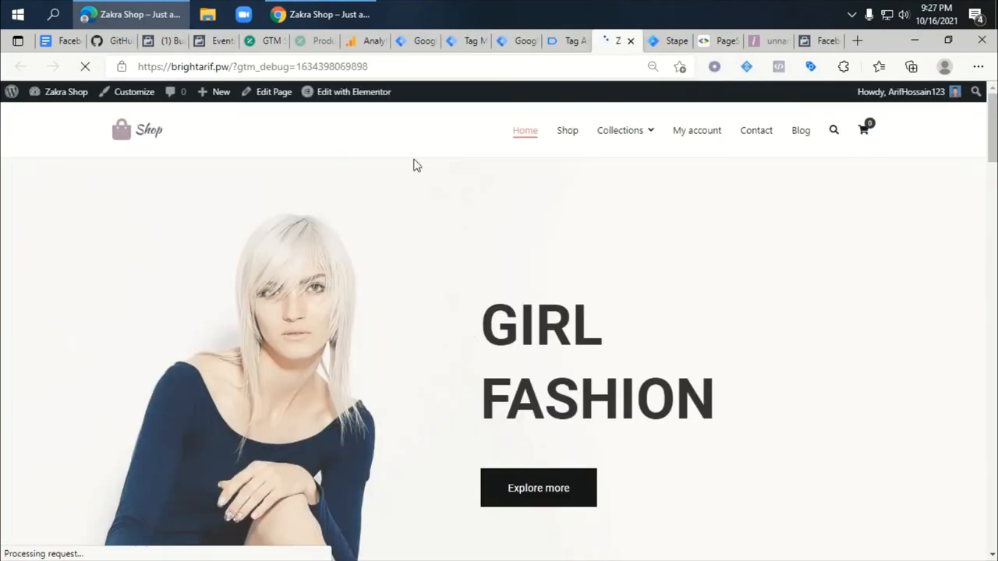
pyautogui.click(568, 43)
pyautogui.click(509, 363)
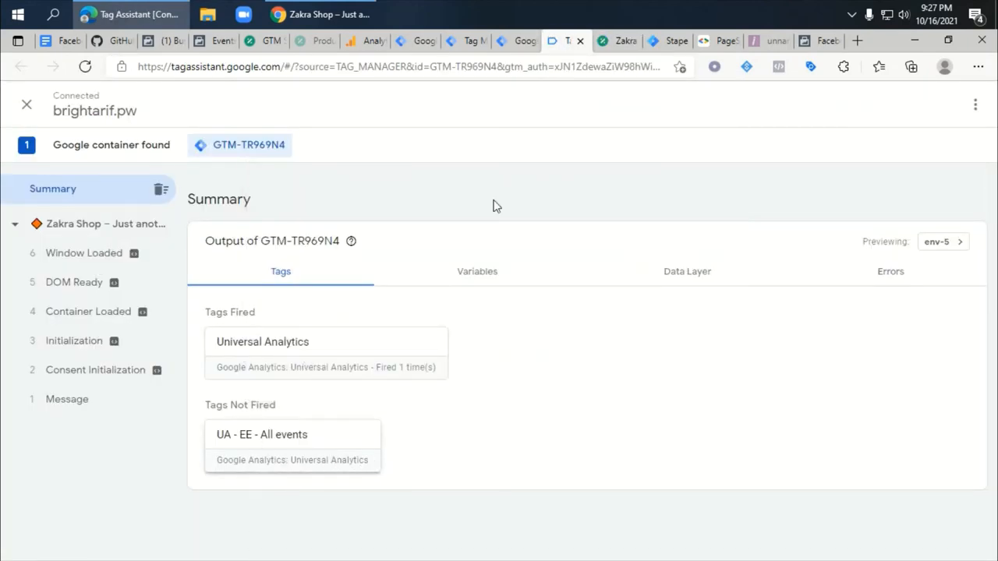
# - Check which tags fired for the page view in the server container preview and in Tag Assistant
pyautogui.click(516, 43)
pyautogui.click(461, 47)
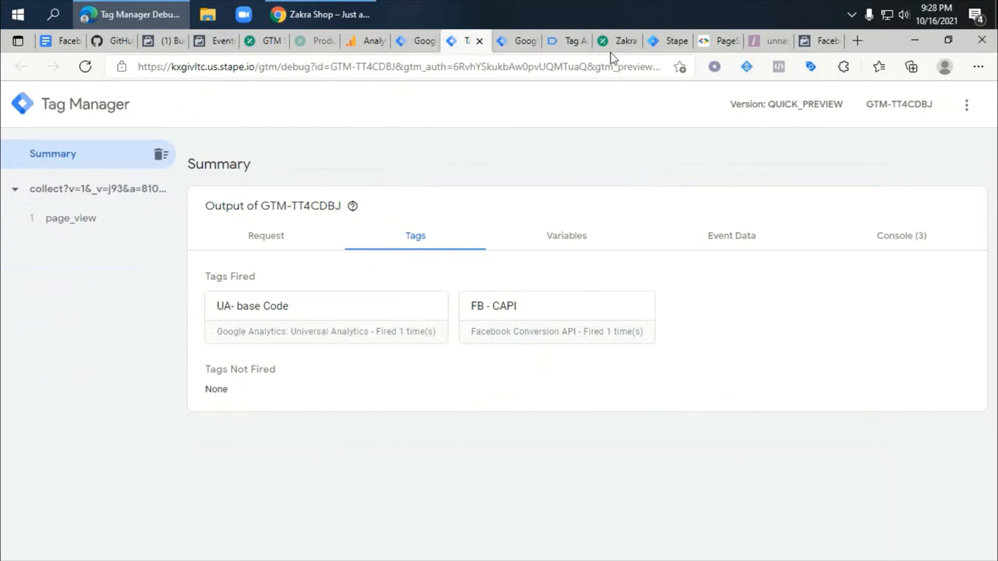
pyautogui.click(569, 40)
pyautogui.click(618, 39)
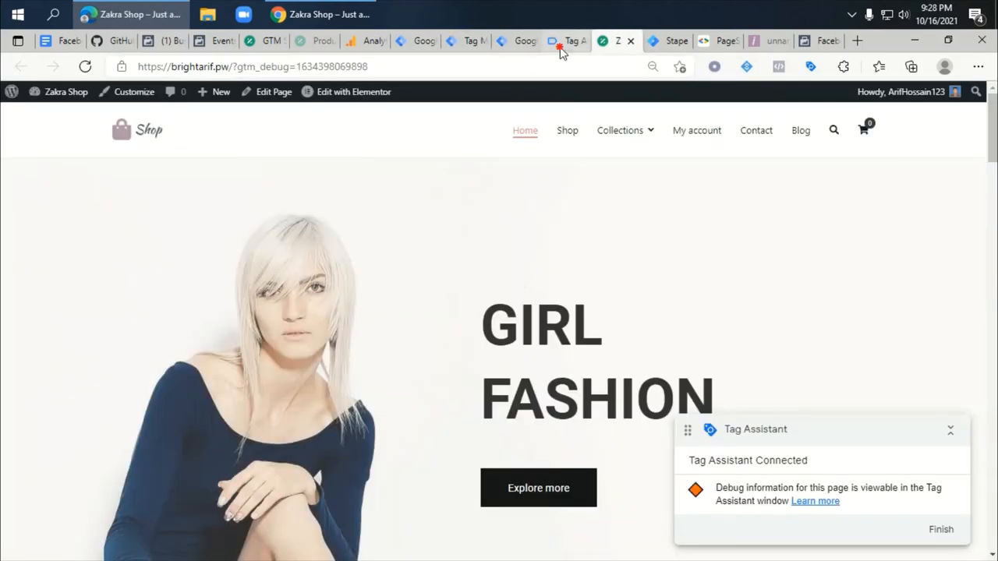
pyautogui.click(563, 40)
# - Open the Shop page of the previewed site and add Black men formal suit to the cart
pyautogui.click(631, 44)
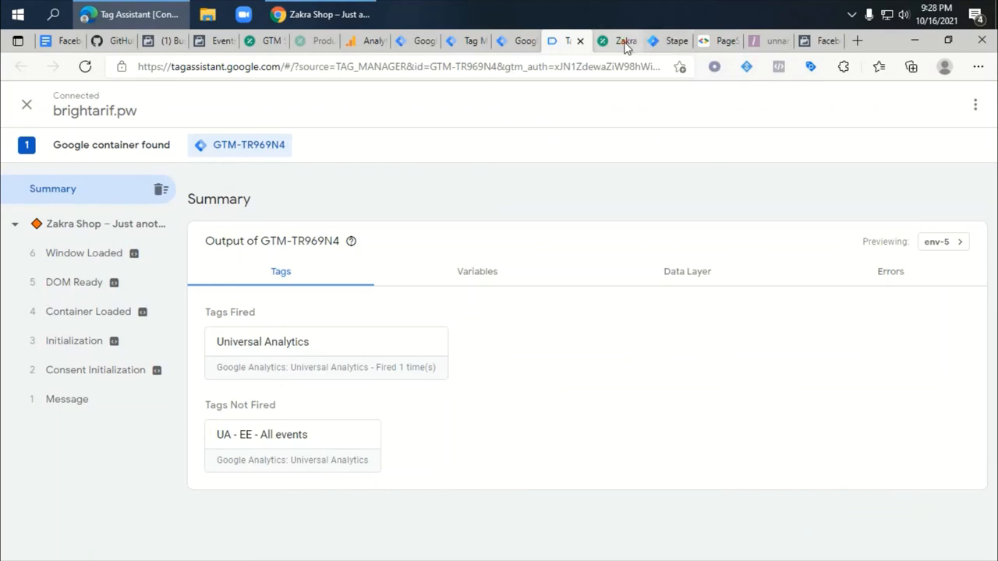
pyautogui.click(568, 126)
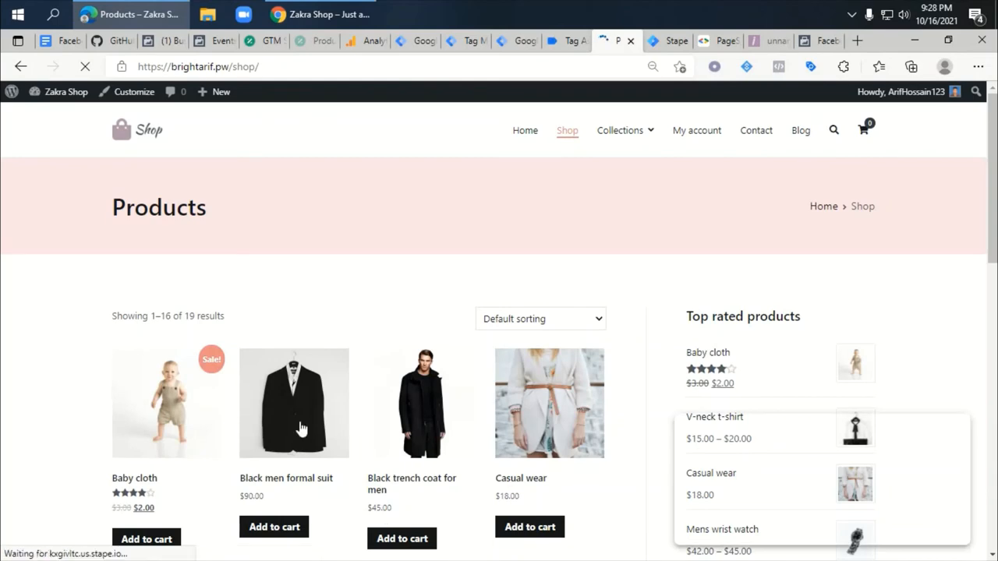
pyautogui.scroll(-1, 303, 434)
pyautogui.click(276, 455)
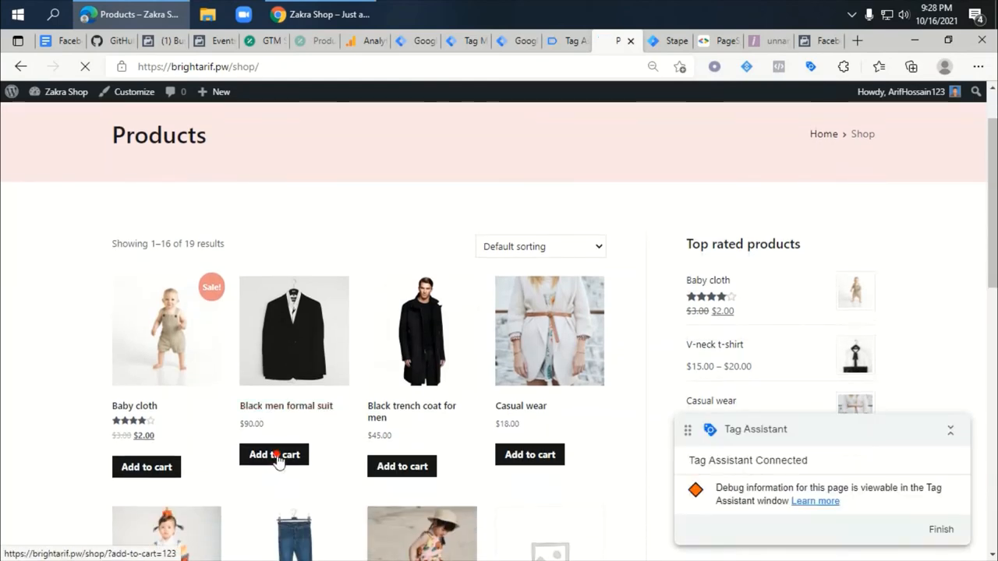
# - Check the add-to-cart event's tags in the web and server previews and its arrival in the pixel's test events
pyautogui.click(515, 43)
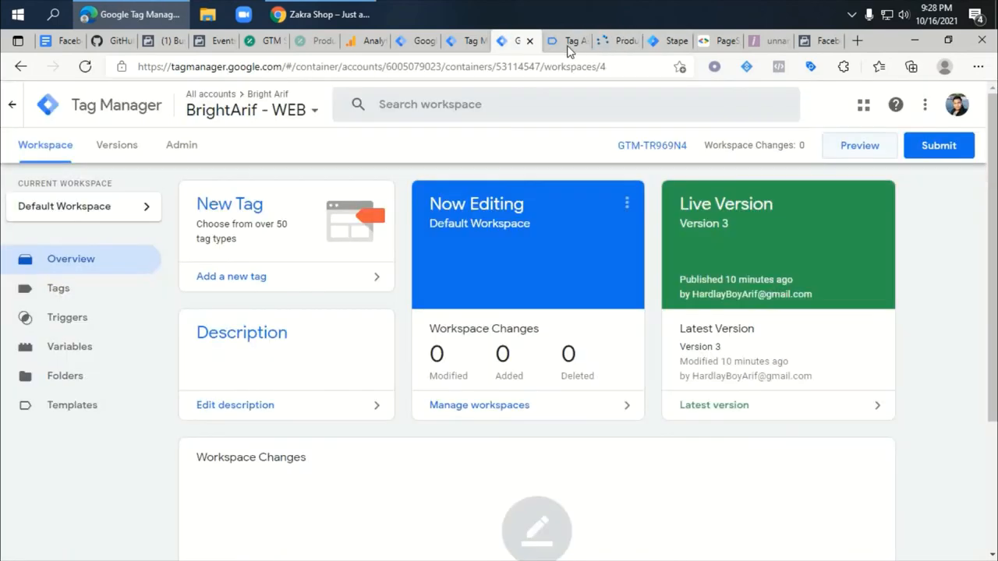
pyautogui.click(568, 42)
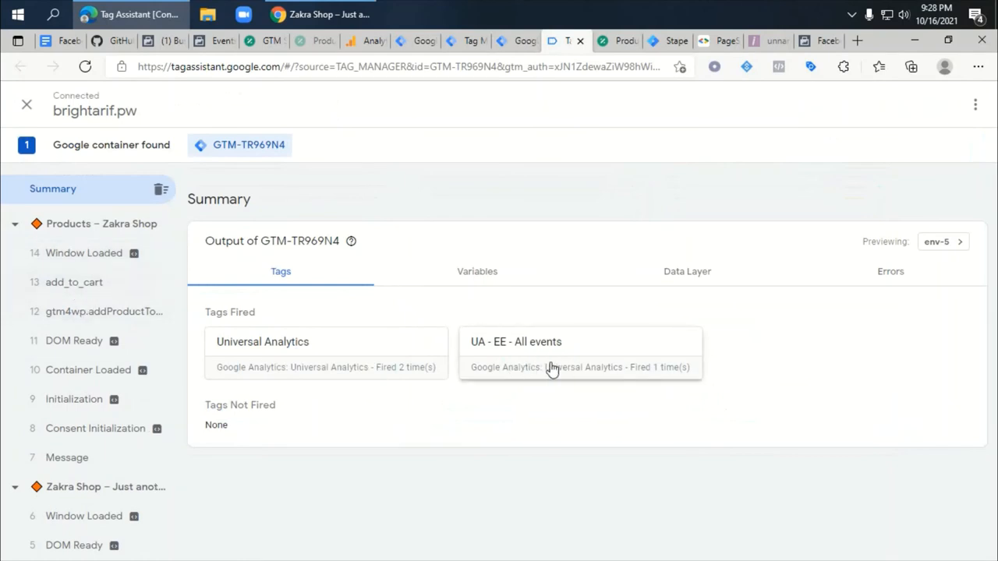
pyautogui.click(461, 41)
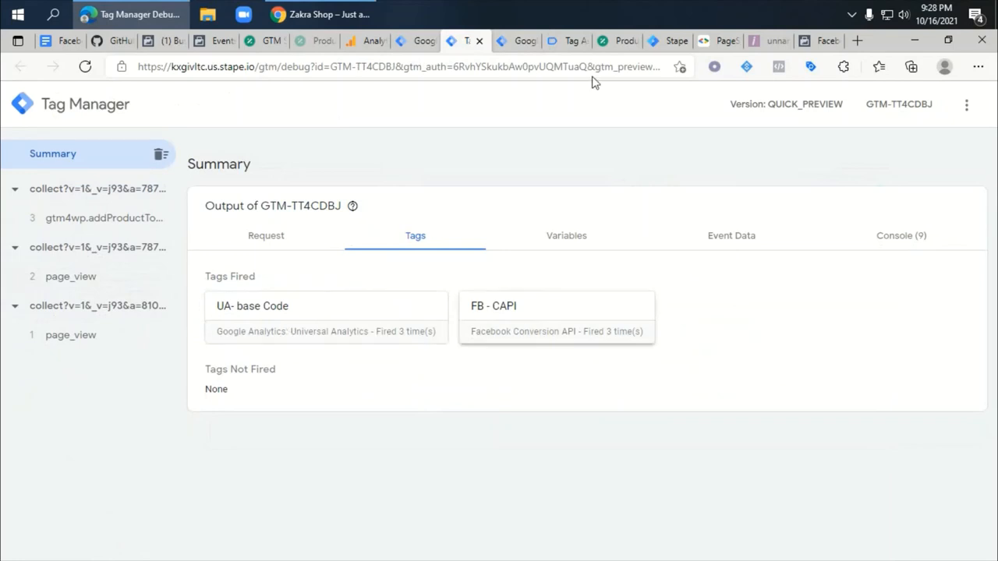
pyautogui.click(92, 220)
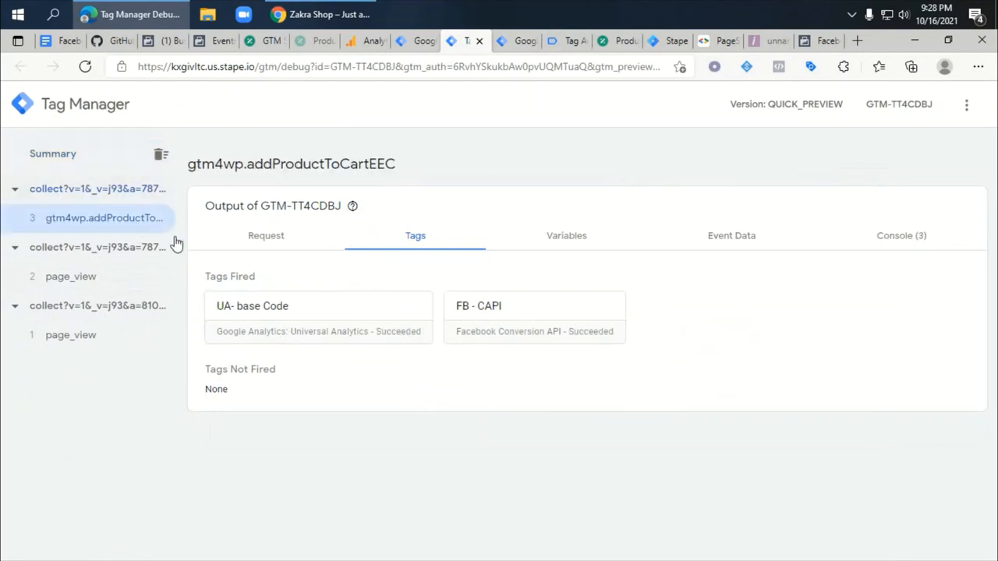
pyautogui.click(561, 45)
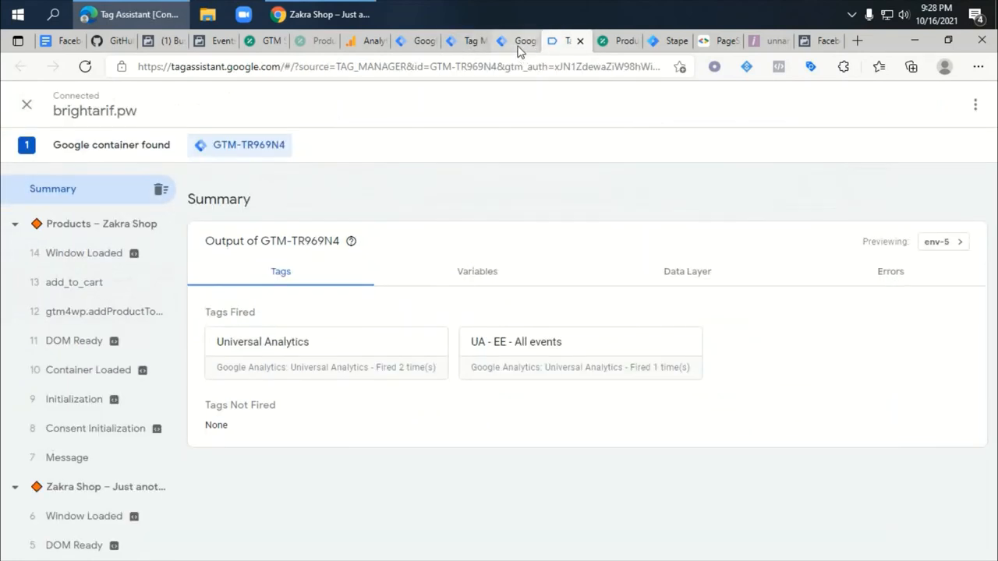
pyautogui.click(526, 45)
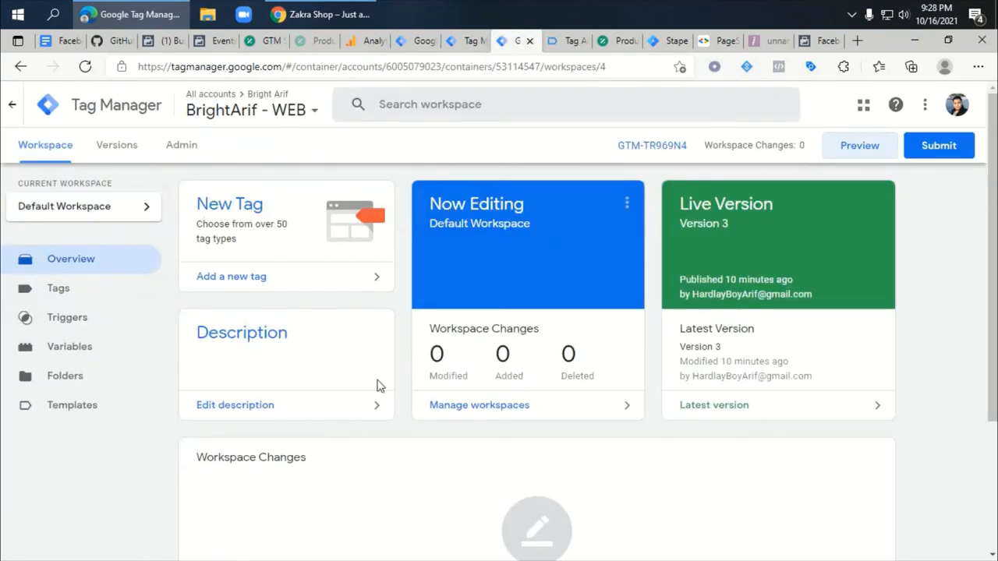
pyautogui.click(568, 41)
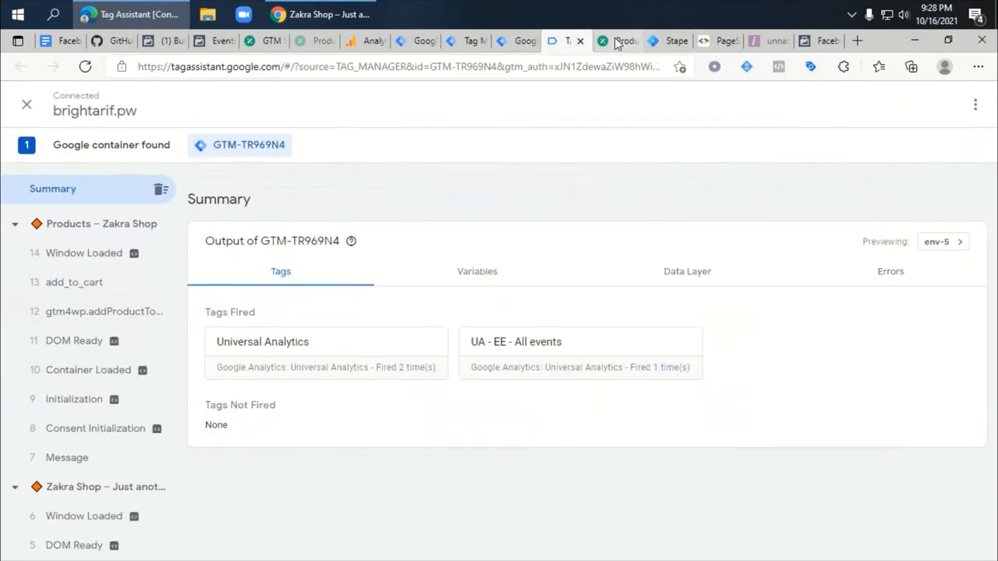
pyautogui.click(621, 40)
pyautogui.click(210, 41)
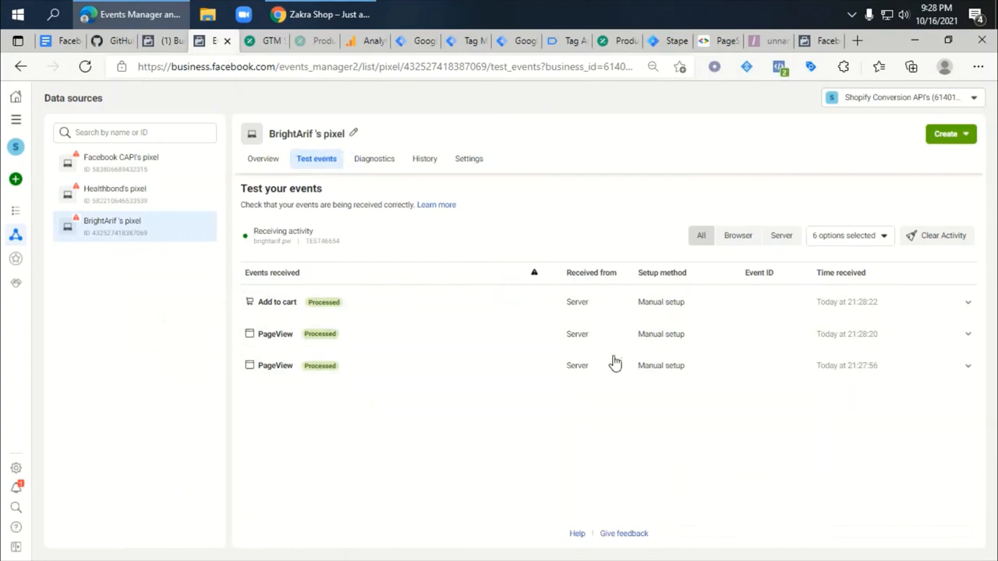
# - Add Black trench coat for men and Casual wear to the cart, checking their events in Events Manager and Tag Assistant
pyautogui.click(602, 41)
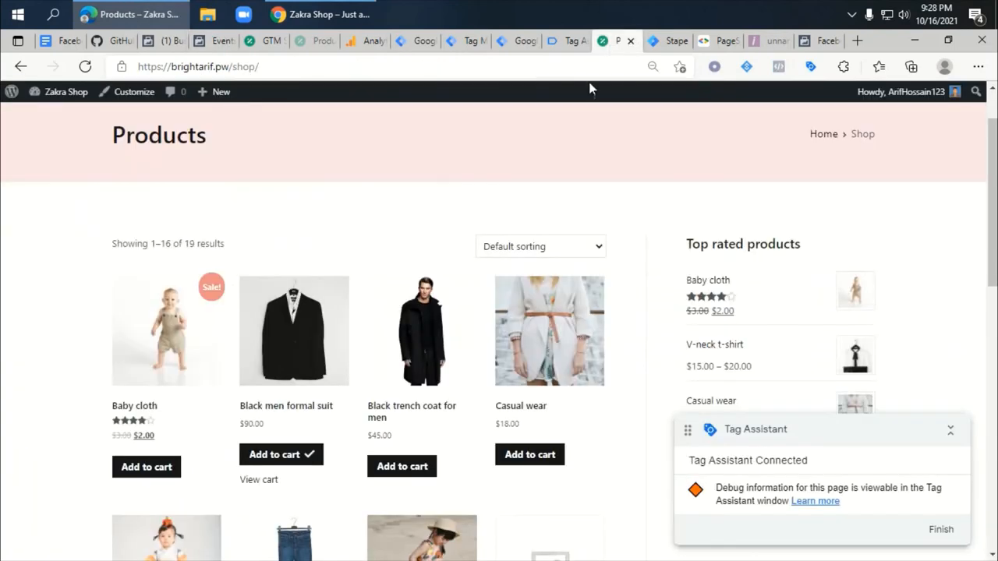
pyautogui.click(403, 466)
pyautogui.click(533, 460)
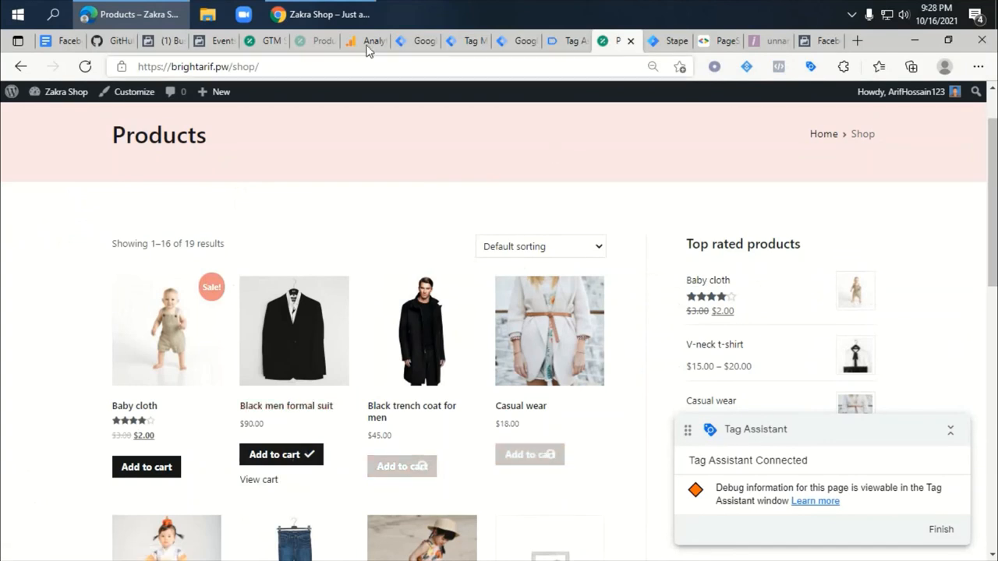
pyautogui.click(218, 41)
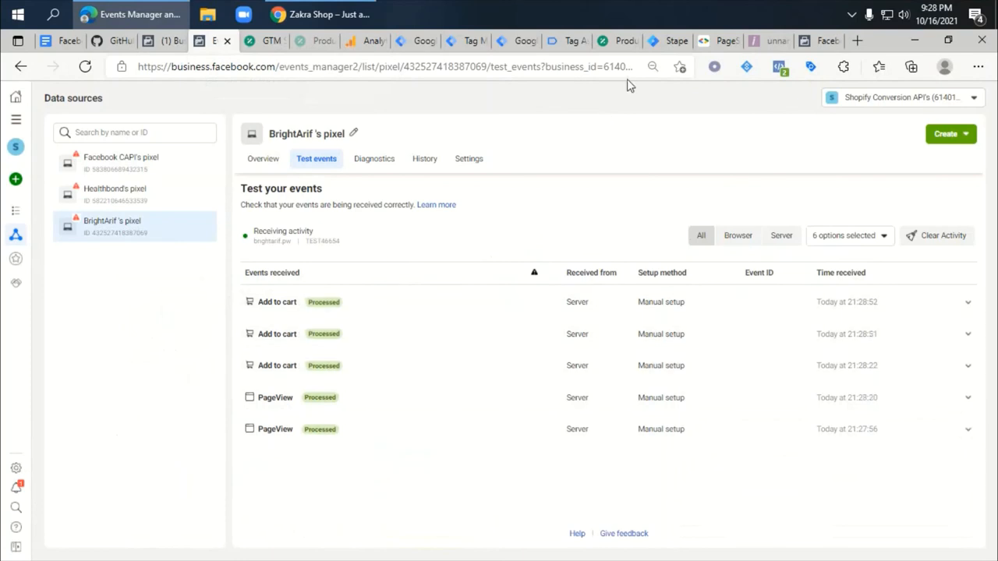
pyautogui.click(555, 40)
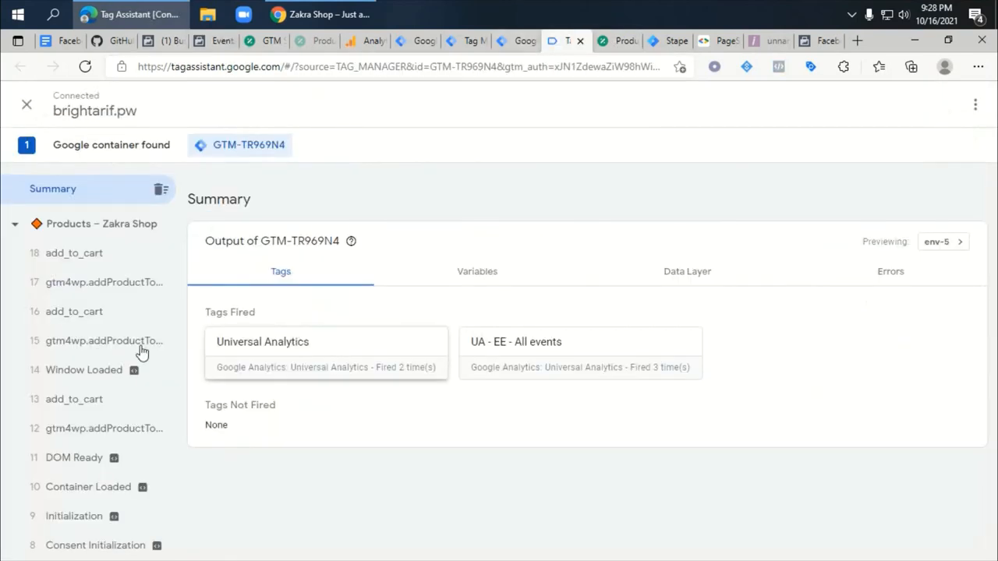
pyautogui.scroll(-2, 78, 498)
pyautogui.scroll(-3, 91, 496)
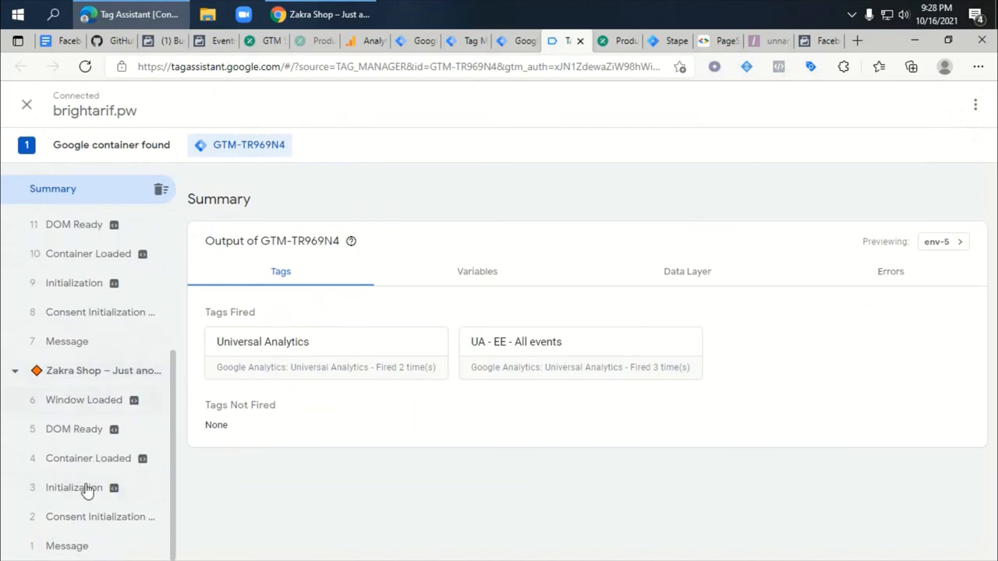
# - Return to the shop's product page, view the cart with the added products and proceed to checkout
pyautogui.click(623, 39)
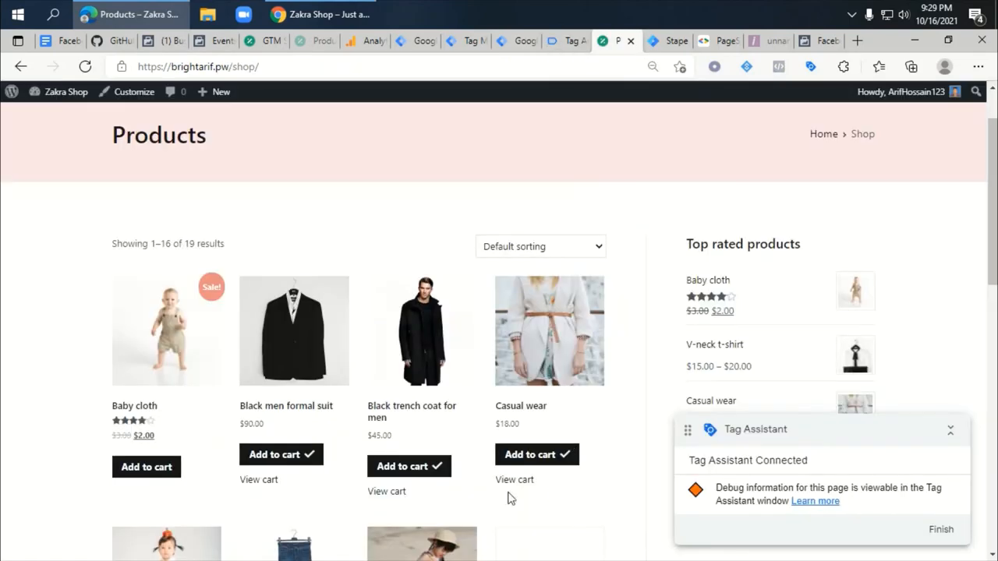
pyautogui.scroll(-4, 507, 483)
pyautogui.scroll(3, 525, 410)
pyautogui.click(517, 408)
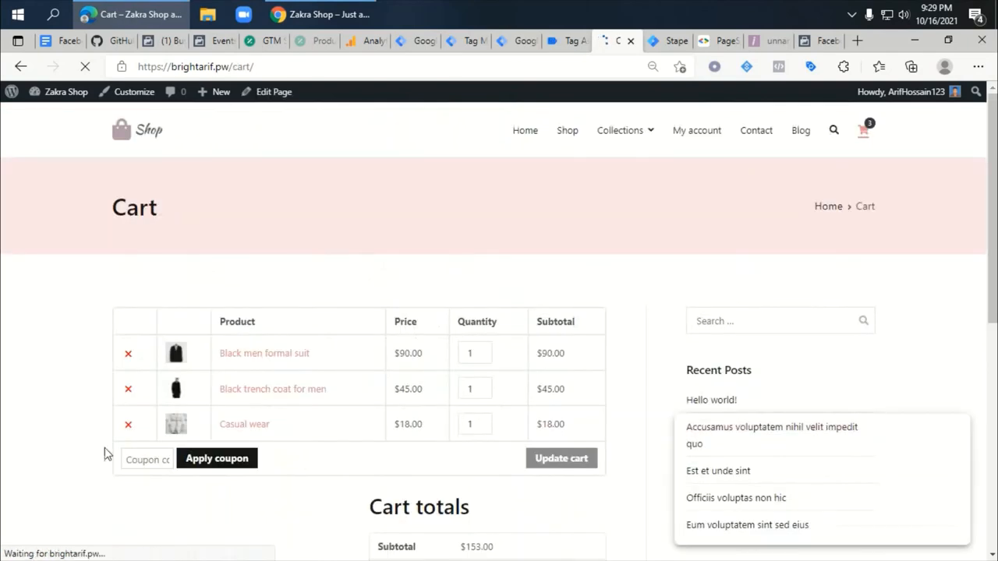
pyautogui.scroll(-6, 363, 429)
pyautogui.scroll(1, 600, 312)
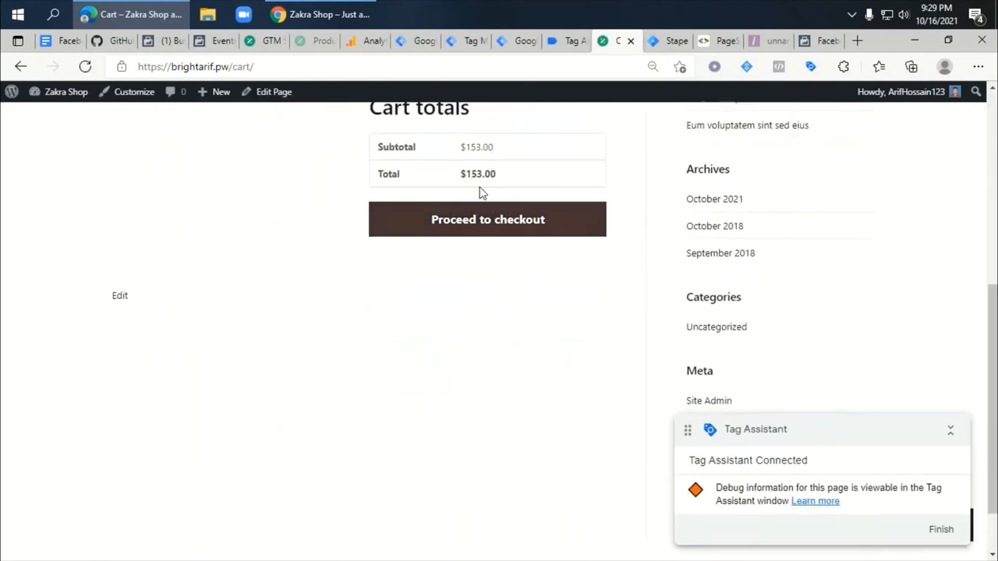
pyautogui.click(493, 222)
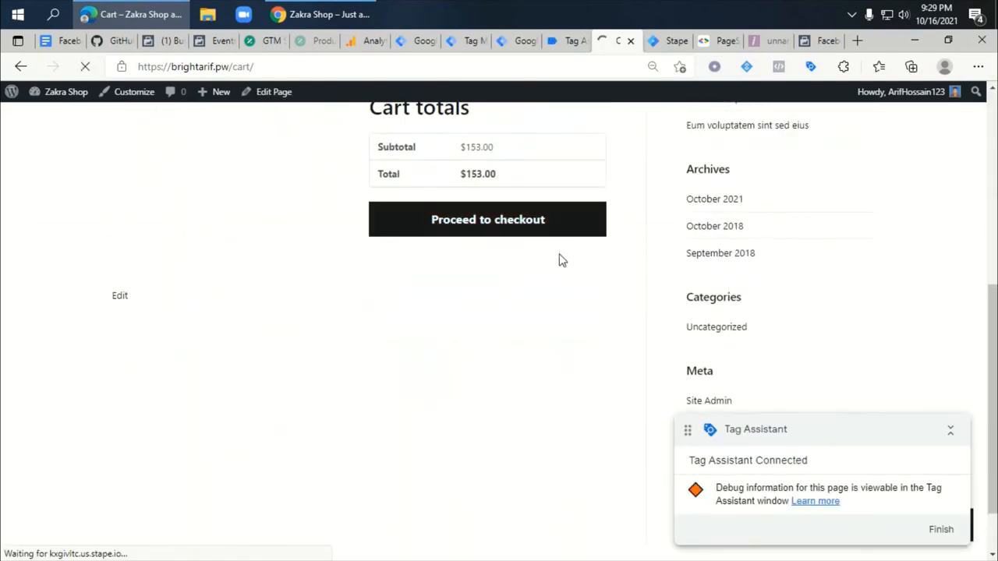
# - Place the order with the prefilled billing details and cash on delivery
pyautogui.scroll(-3, 375, 409)
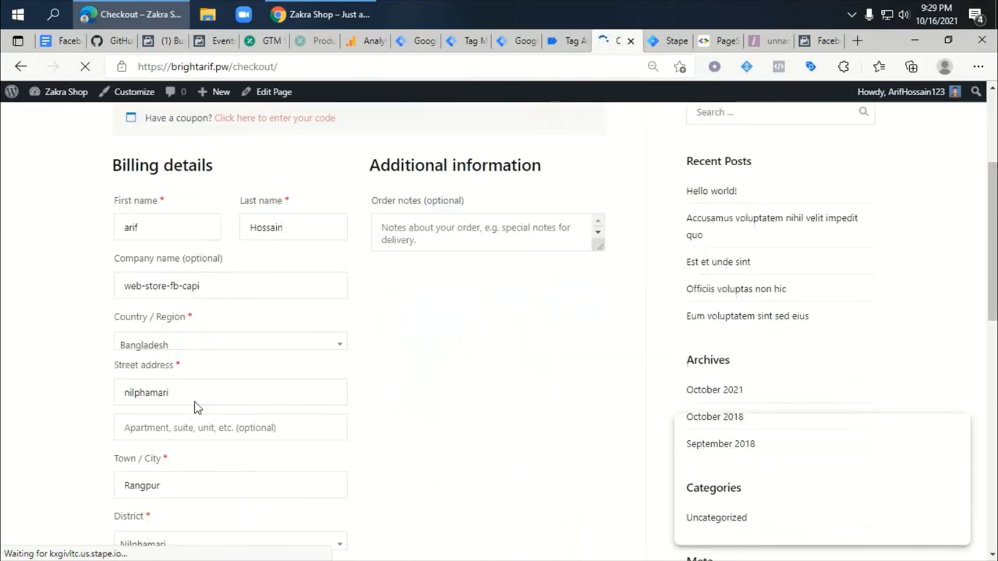
pyautogui.scroll(-9, 155, 387)
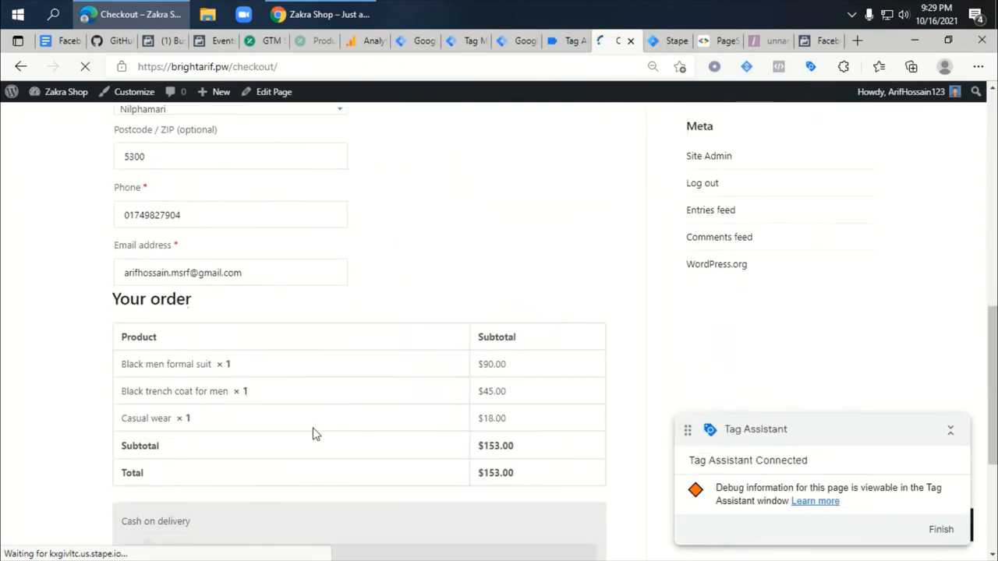
pyautogui.click(573, 394)
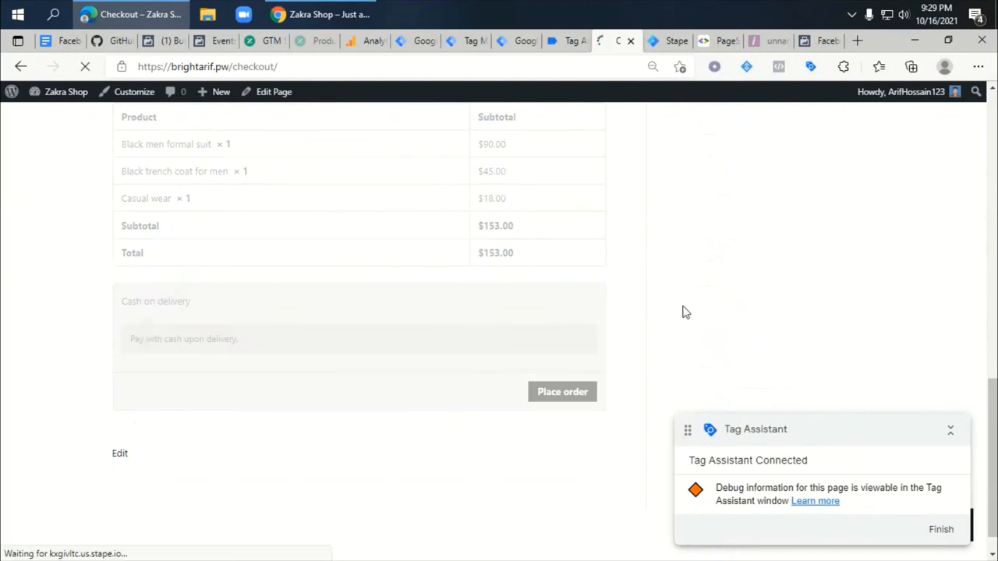
# - Check the tags of the purchase event in Tag Assistant for the web container
pyautogui.click(558, 41)
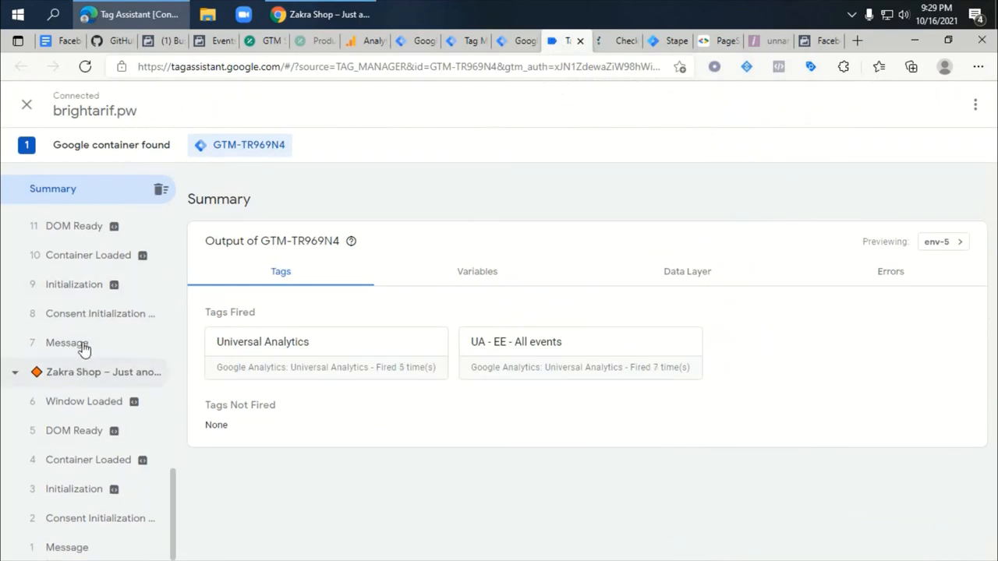
pyautogui.scroll(7, 98, 280)
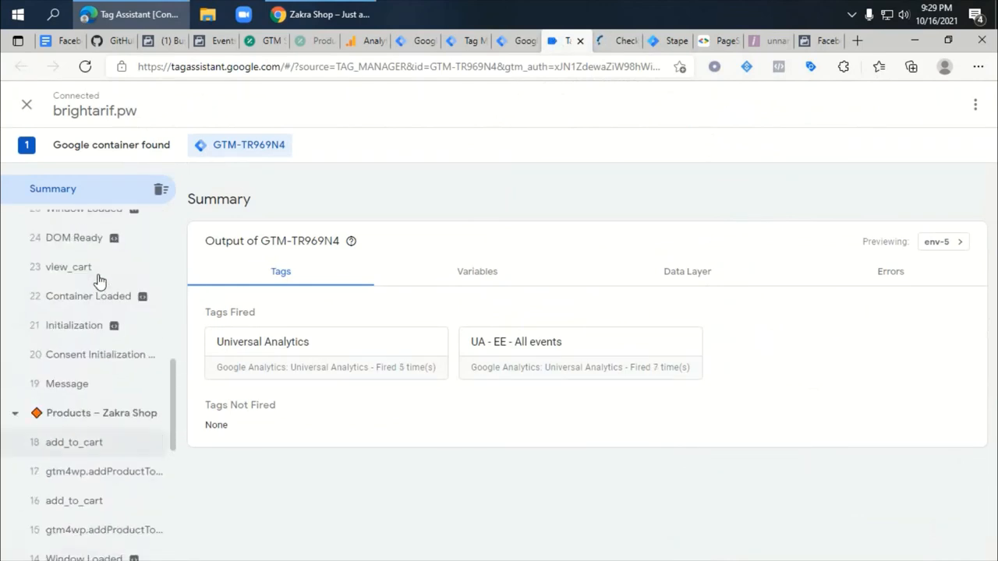
pyautogui.scroll(4, 113, 331)
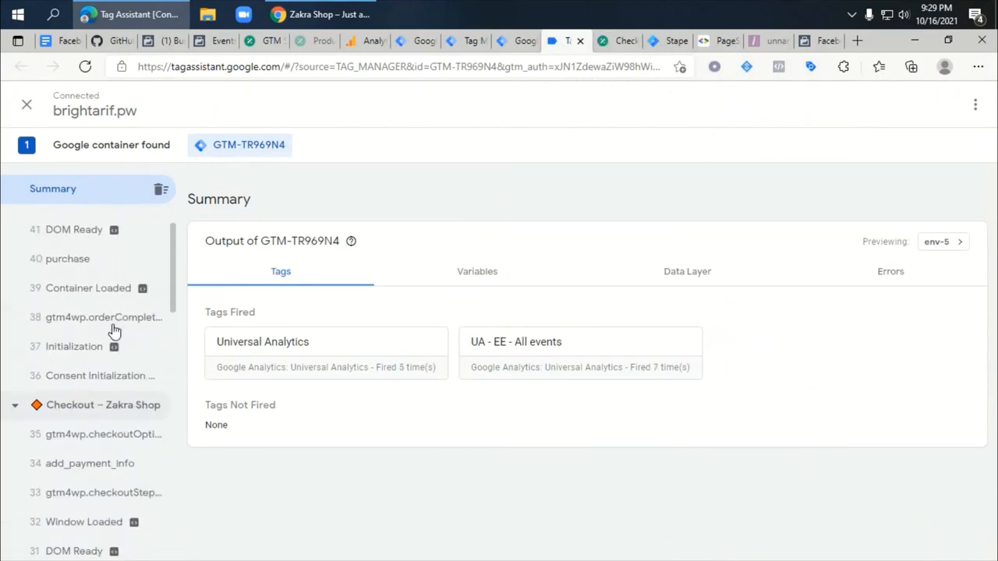
pyautogui.click(64, 312)
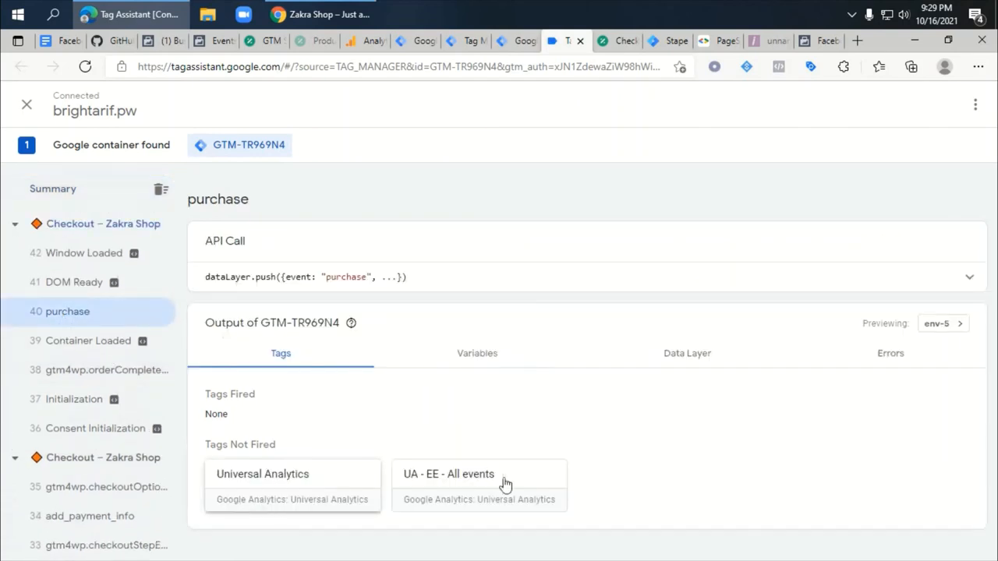
# - Check the latest page_view event's tags and the list of checkout requests in the server container preview
pyautogui.click(512, 41)
pyautogui.click(468, 41)
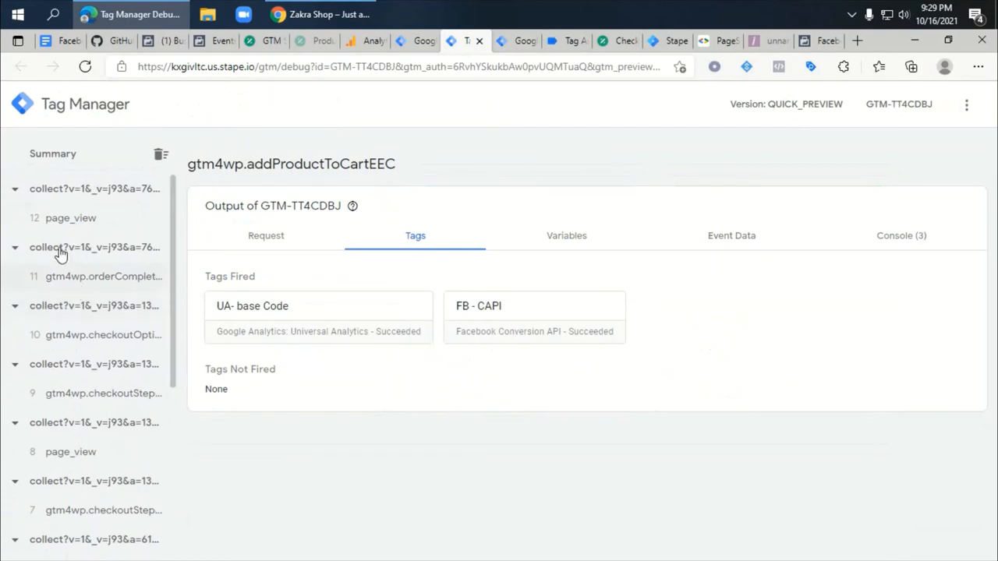
pyautogui.click(69, 222)
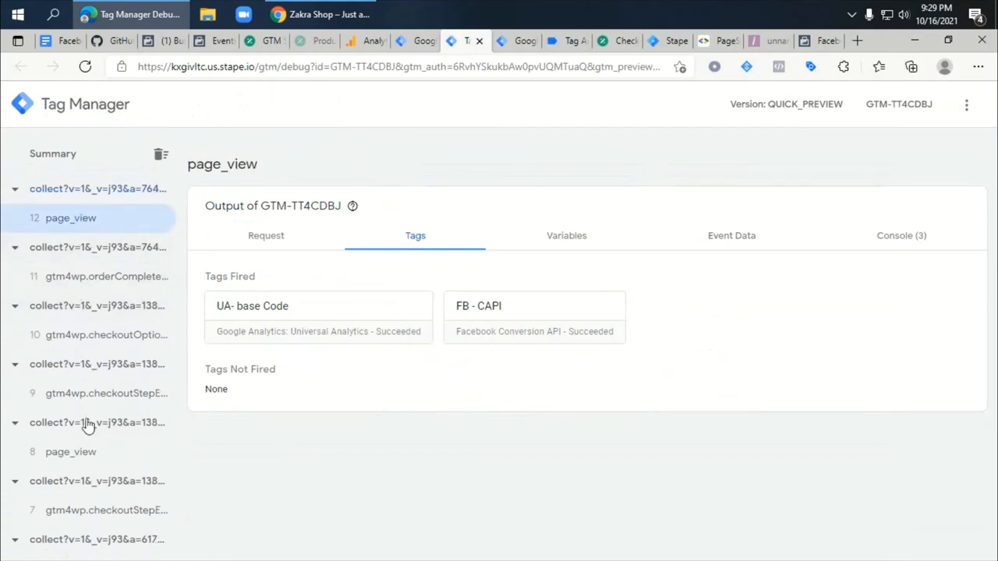
pyautogui.scroll(-4, 116, 491)
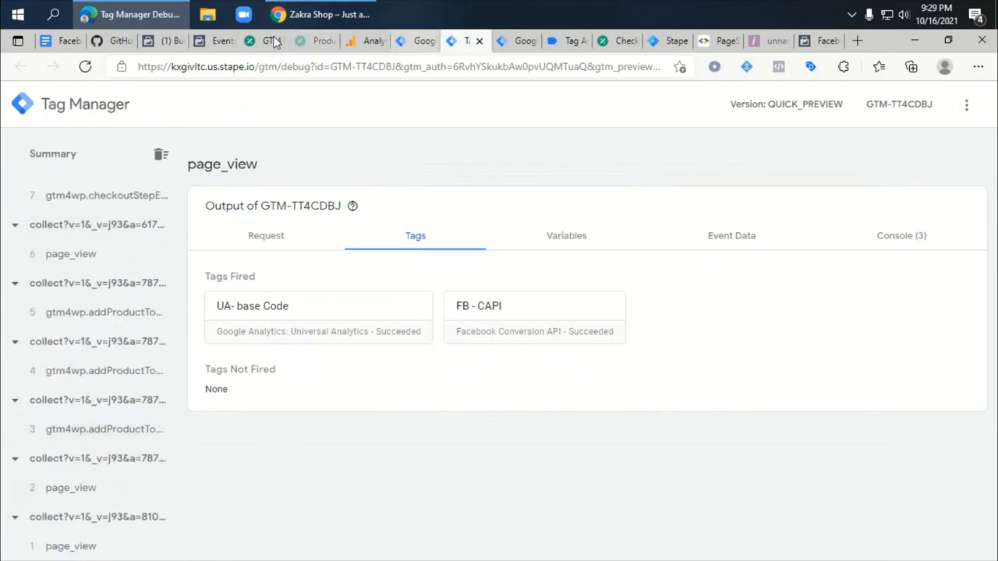
# - Examine the Purchase event's full parameters and the receiving domain in the pixel's test events
pyautogui.click(223, 41)
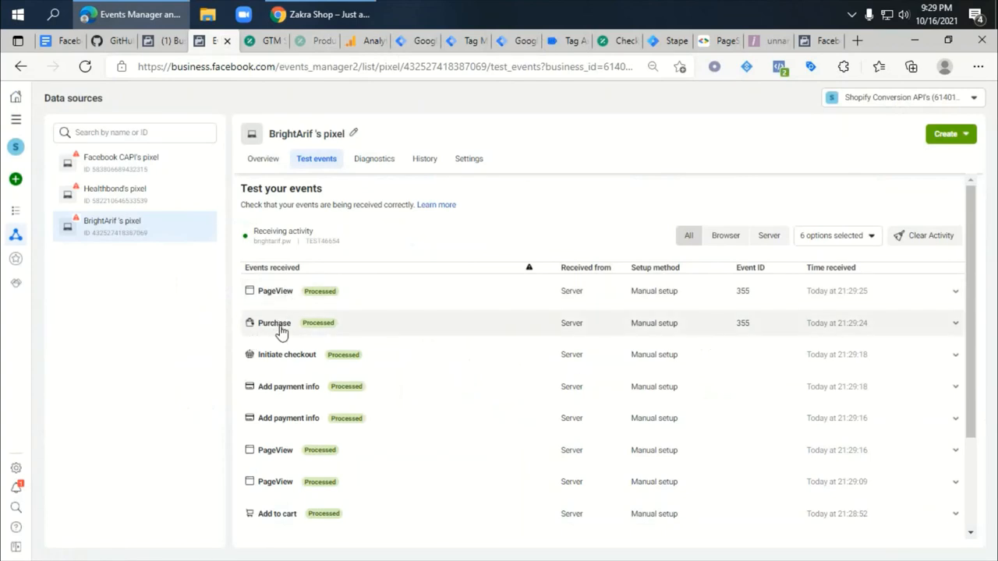
pyautogui.click(279, 328)
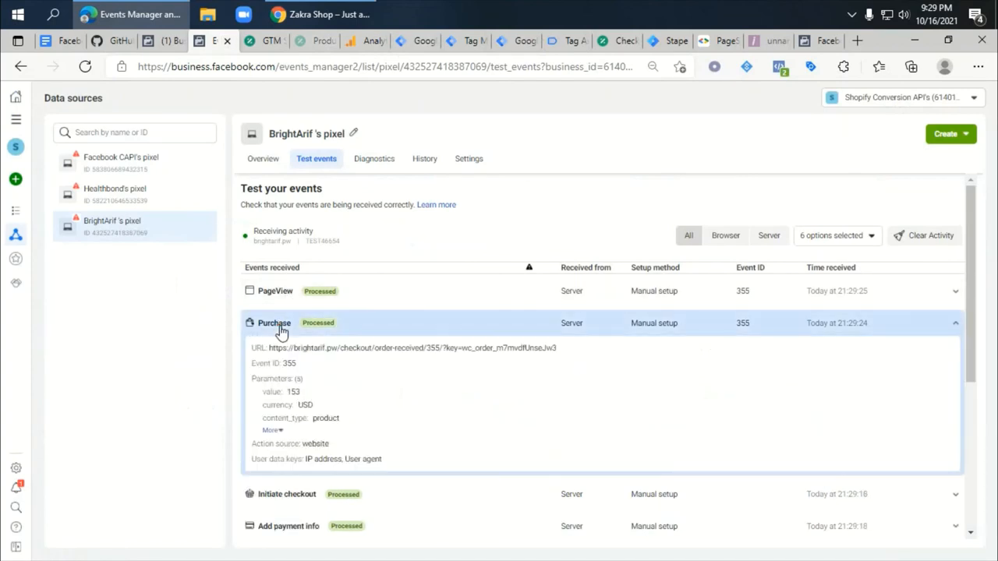
pyautogui.click(271, 430)
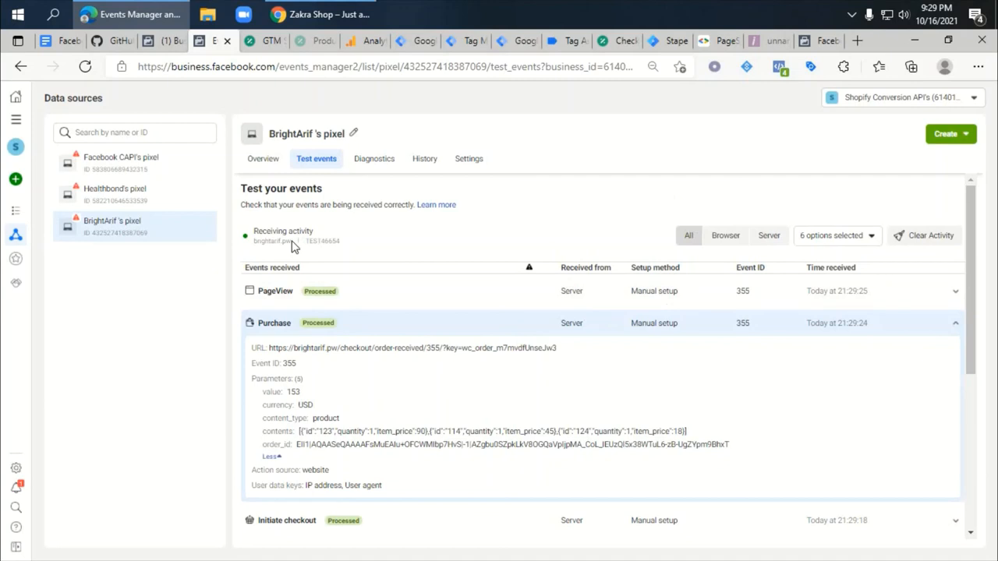
pyautogui.moveTo(291, 241); pyautogui.dragTo(265, 242)
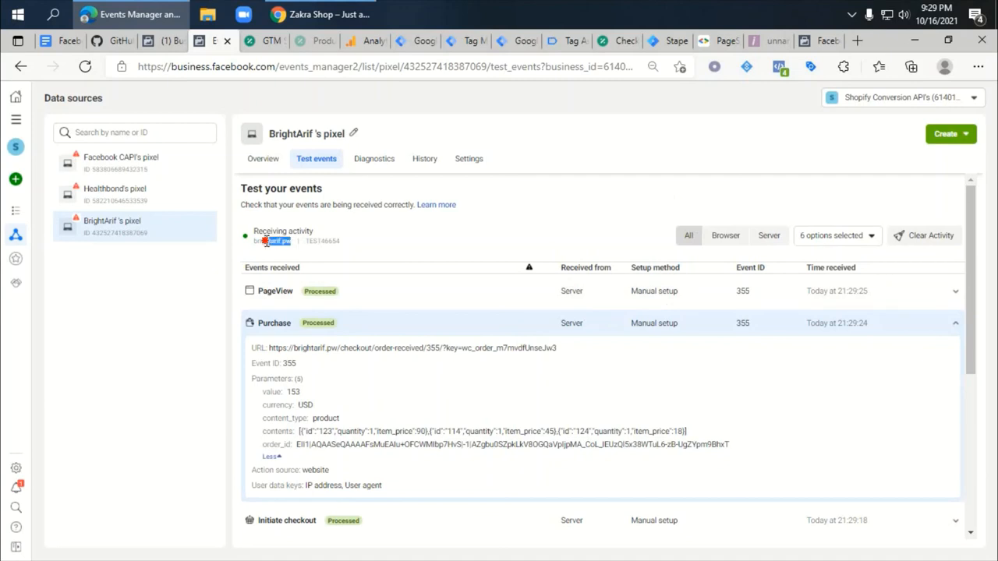
pyautogui.click(418, 247)
pyautogui.click(176, 43)
pyautogui.click(49, 398)
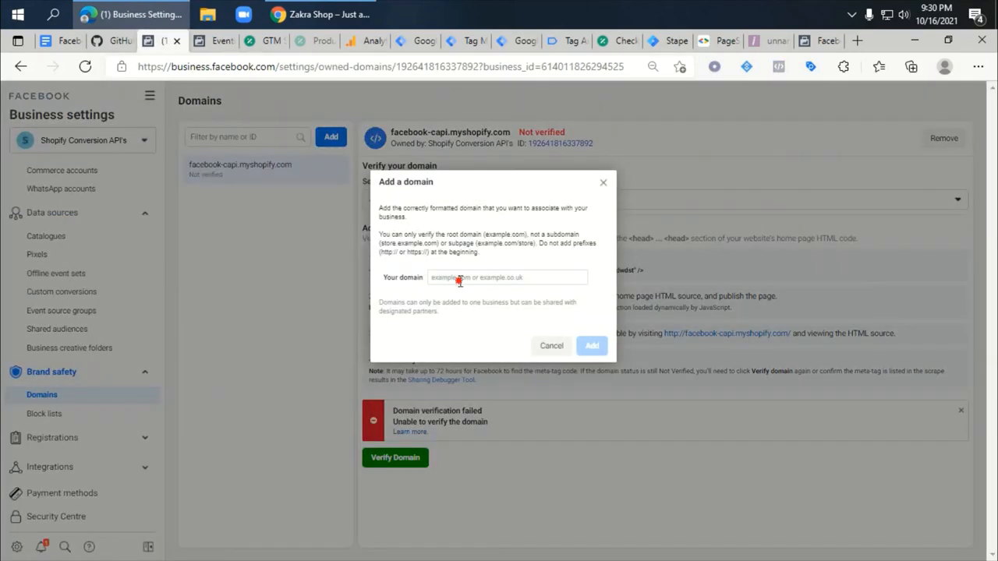
pyautogui.click(459, 279)
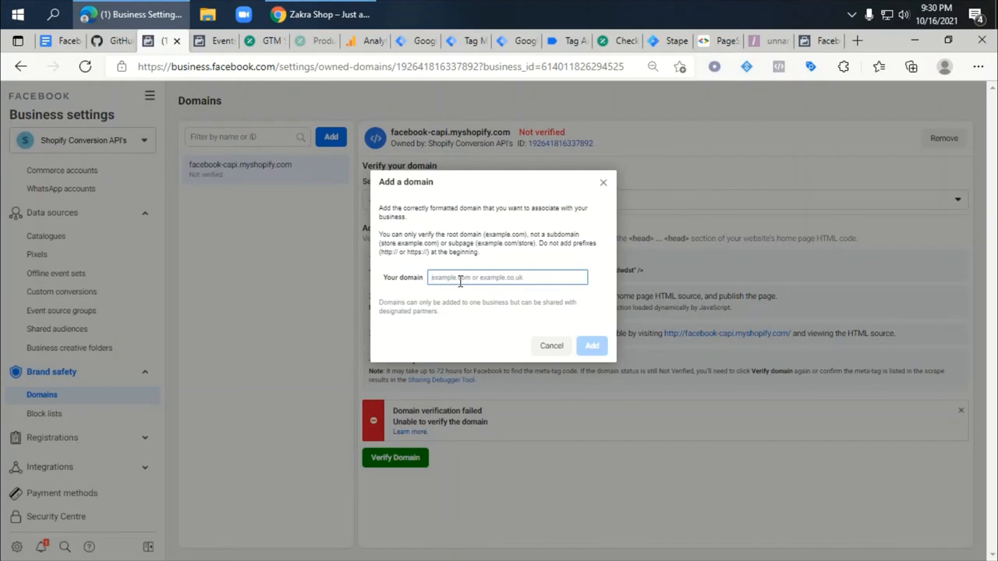
pyautogui.press('super+v')
pyautogui.press('Down')
pyautogui.press('Down')
pyautogui.press('Down')
pyautogui.press('Return')
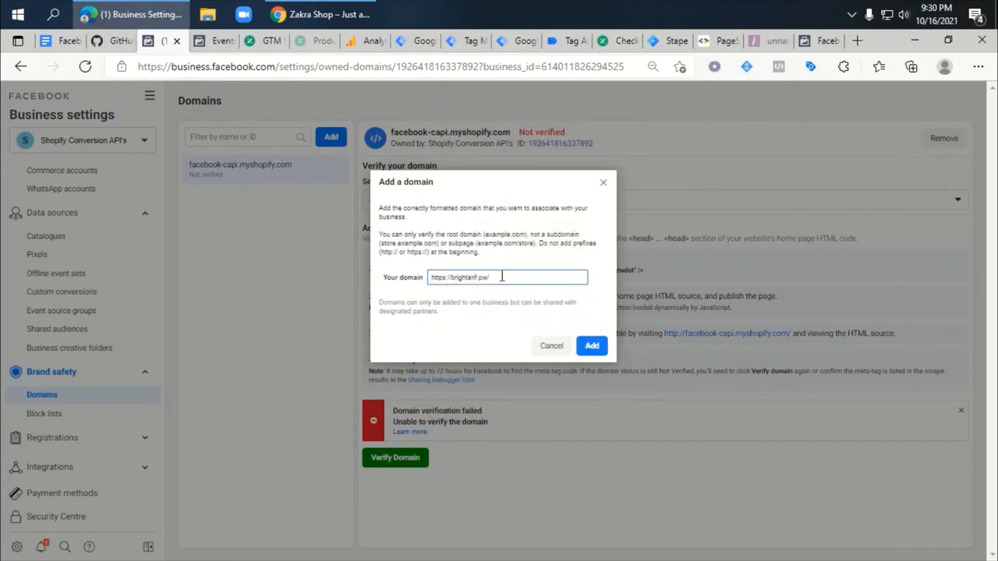
pyautogui.click(592, 349)
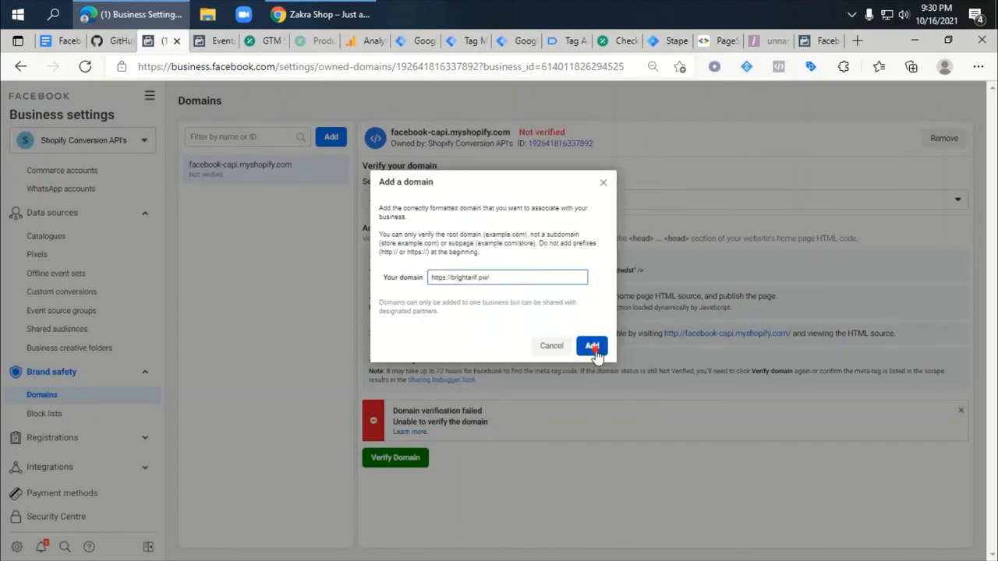
pyautogui.click(510, 279)
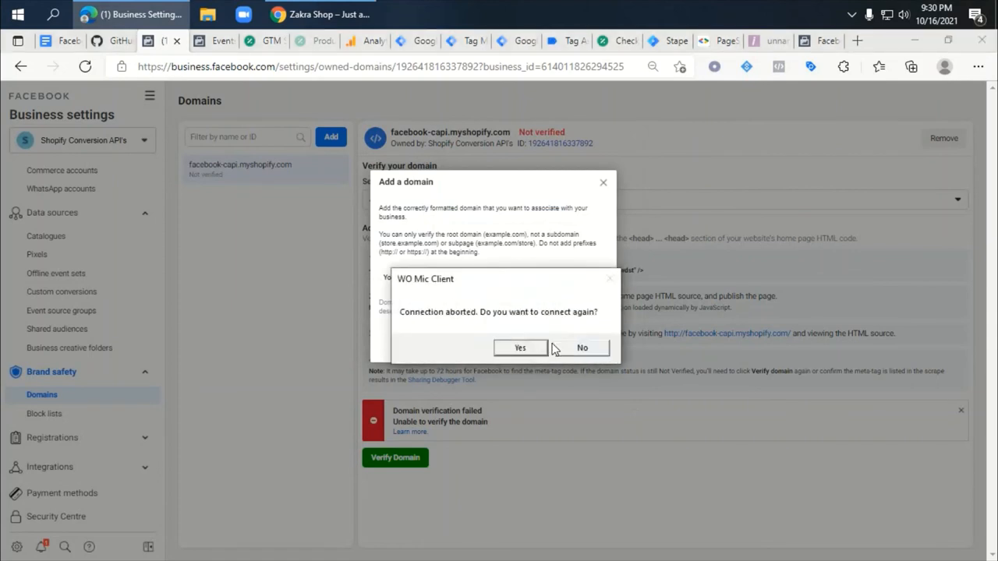
pyautogui.click(561, 347)
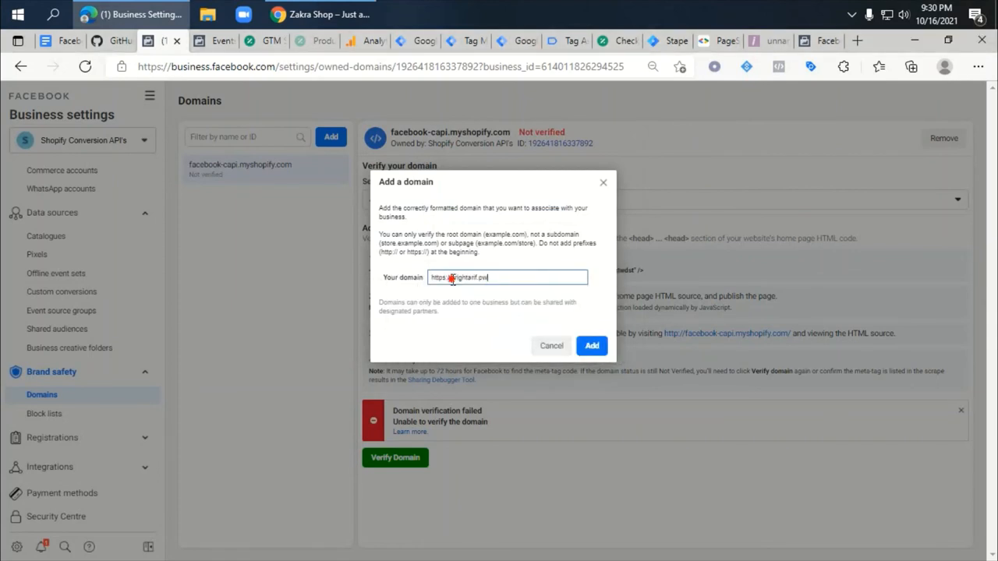
pyautogui.press('BackSpace')
pyautogui.click(590, 345)
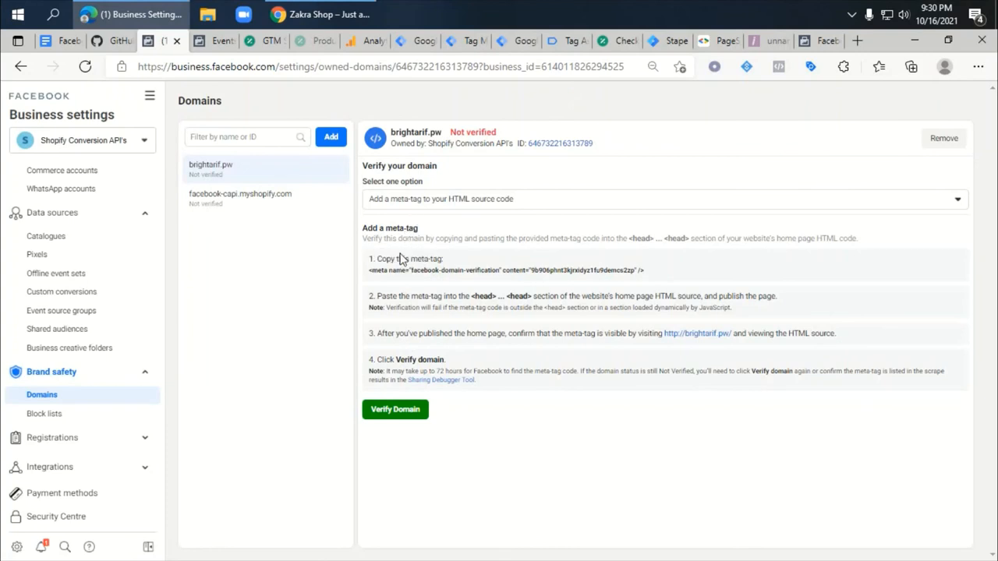
# - Copy brightarif.pw's verification meta-tag into a Custom HTML tag named fb domain verification in the web container, firing on All Pages
pyautogui.click(456, 271)
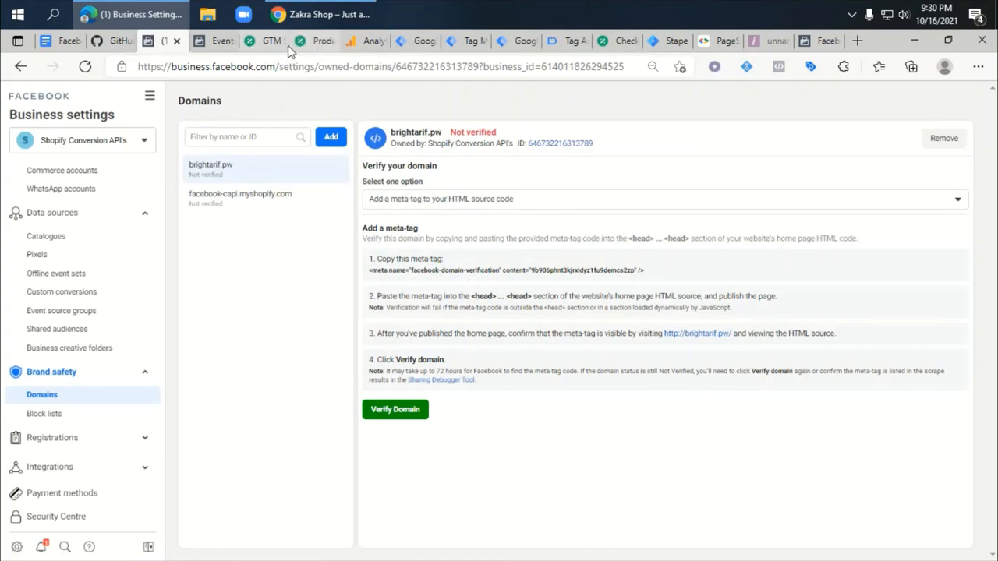
pyautogui.click(472, 41)
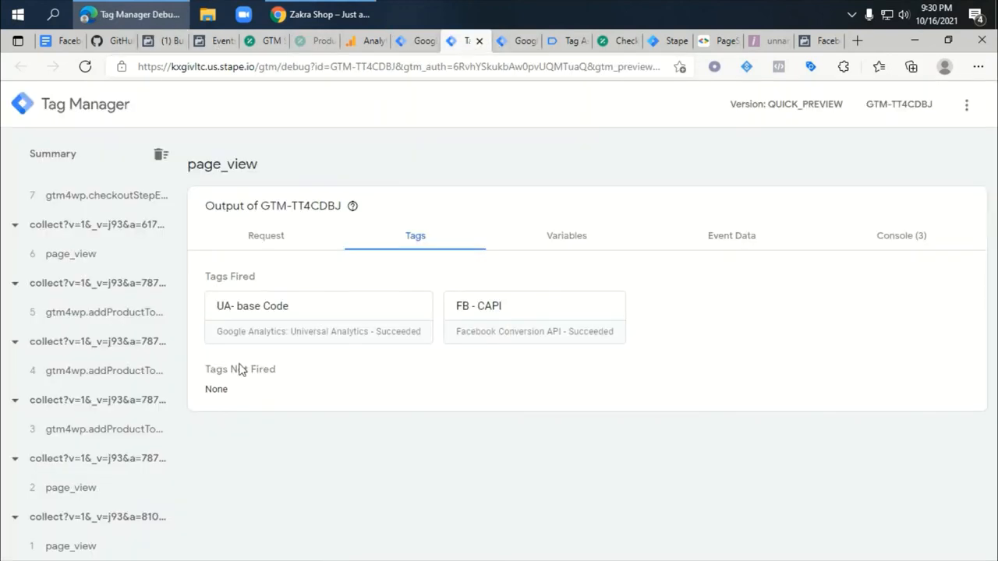
pyautogui.click(518, 41)
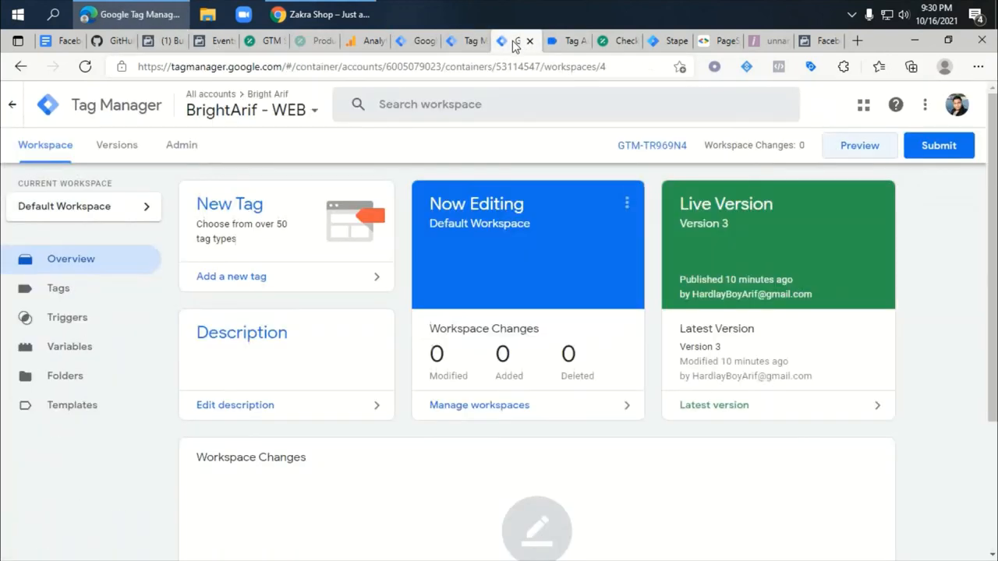
pyautogui.click(62, 290)
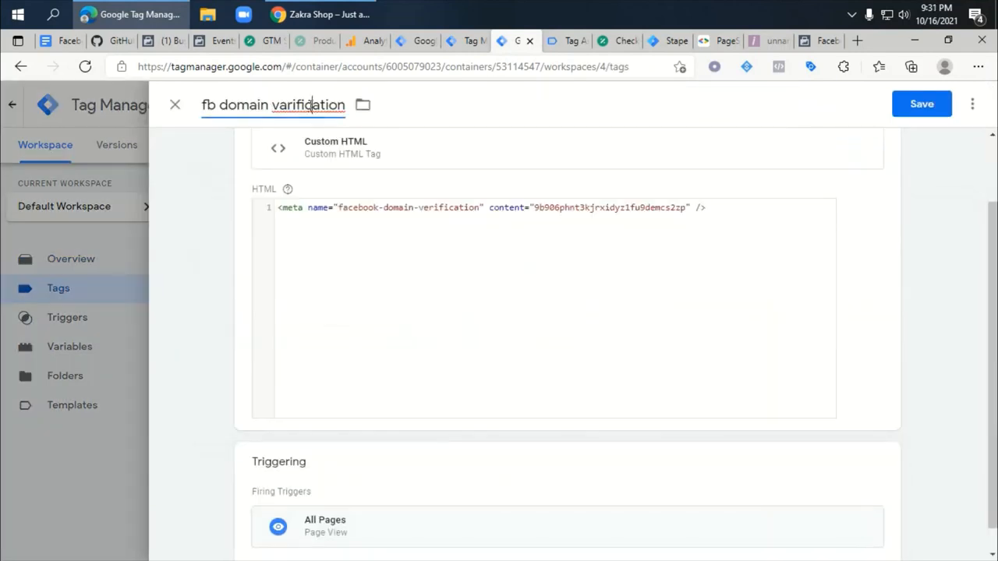
pyautogui.rightClick(311, 105)
pyautogui.click(339, 122)
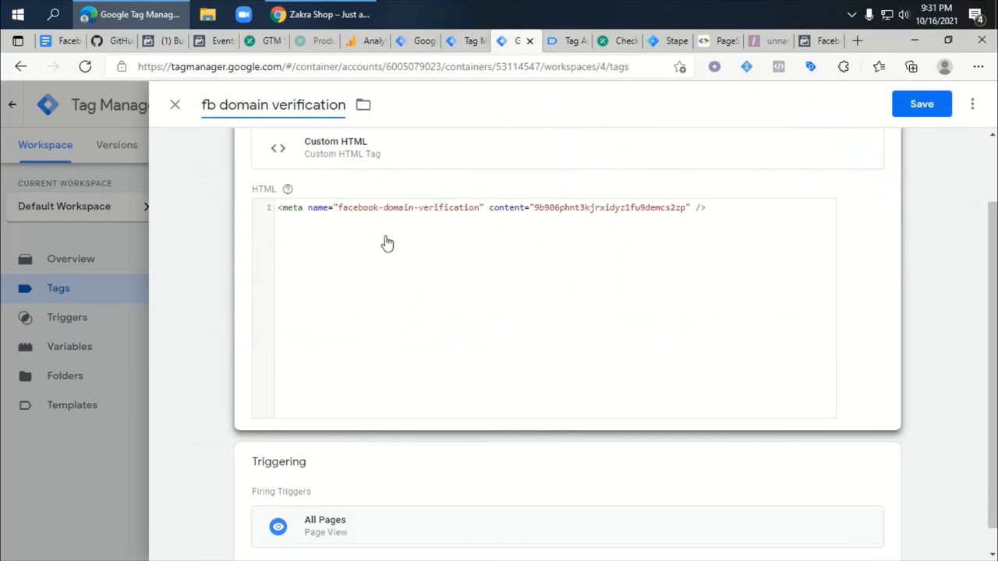
# - Review the type choices for the fb domain verification tag, keep Custom HTML with the All Pages trigger, and save the tag
pyautogui.scroll(2, 387, 241)
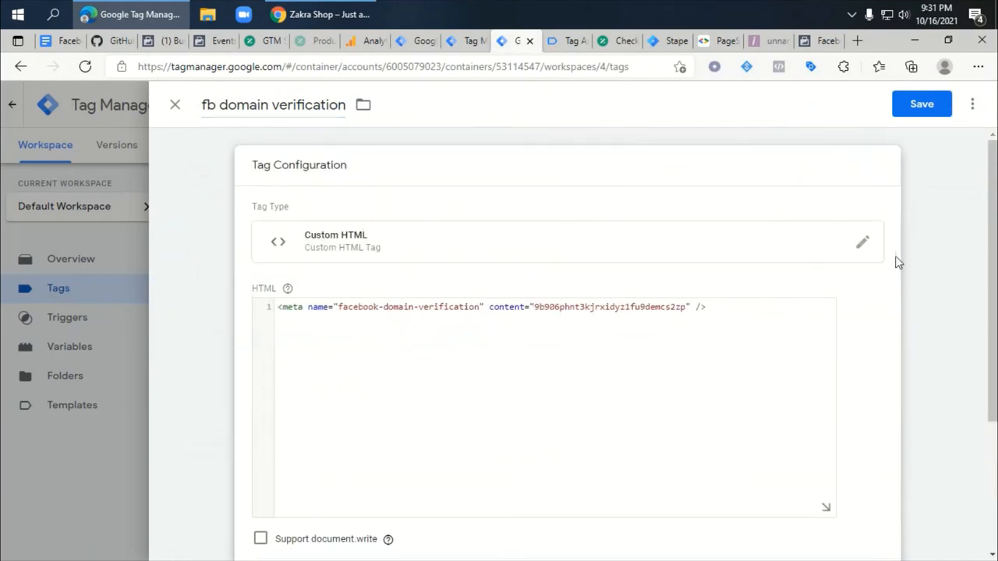
pyautogui.click(862, 243)
pyautogui.scroll(-5, 675, 483)
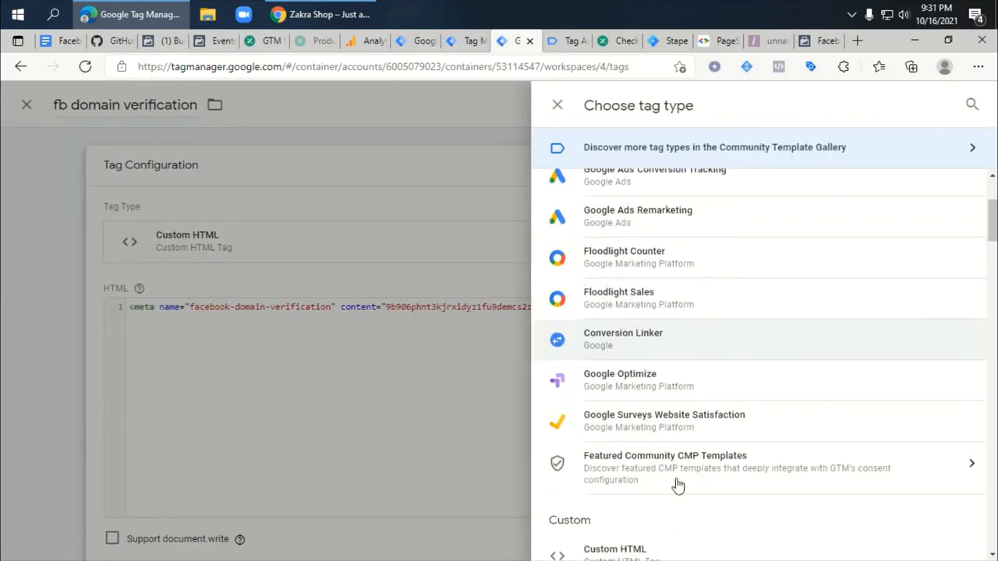
pyautogui.click(659, 383)
pyautogui.scroll(-3, 398, 385)
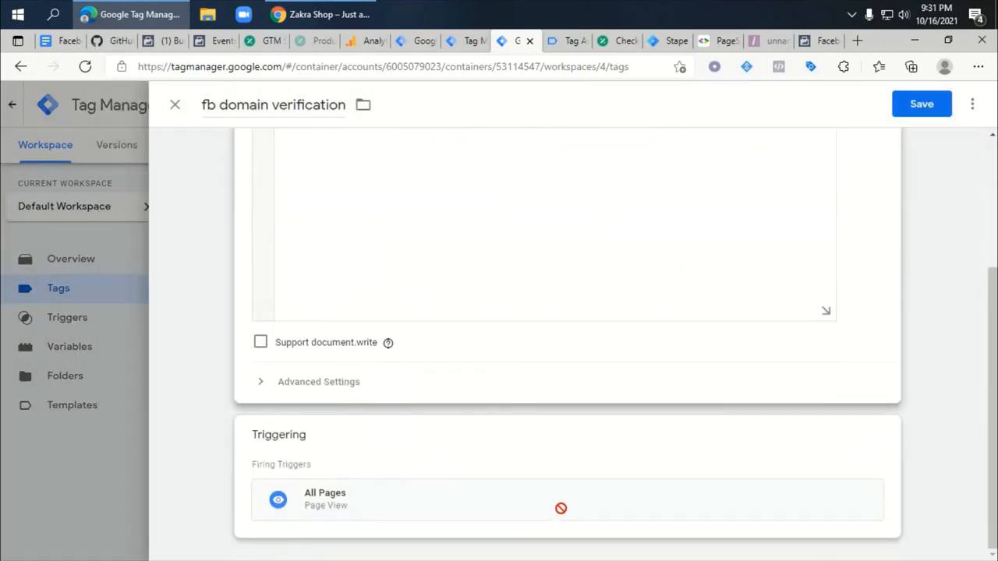
pyautogui.click(925, 108)
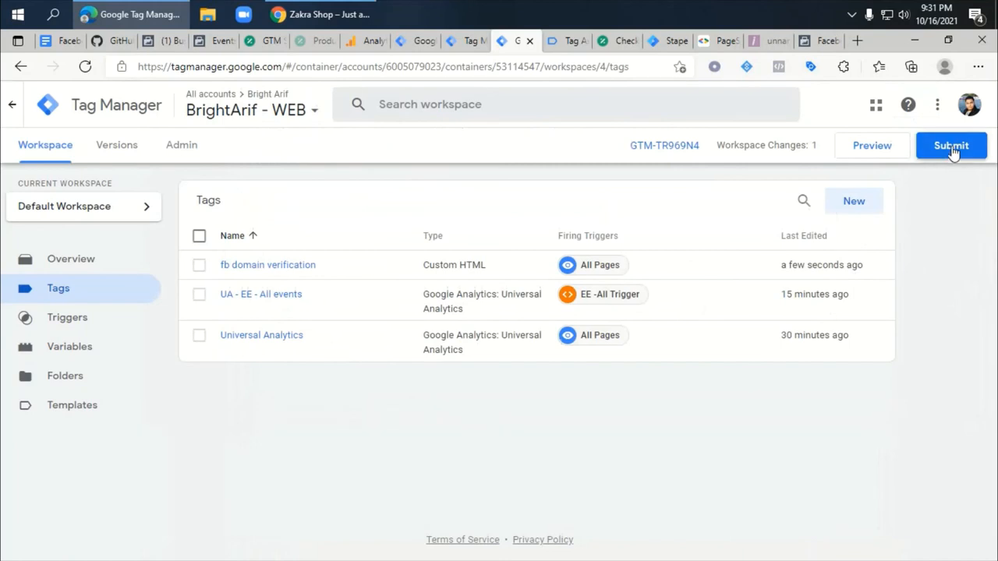
# - Submit the BrightArif - WEB workspace changes with the version name c and publish them to the Live environment
pyautogui.click(951, 147)
pyautogui.click(313, 271)
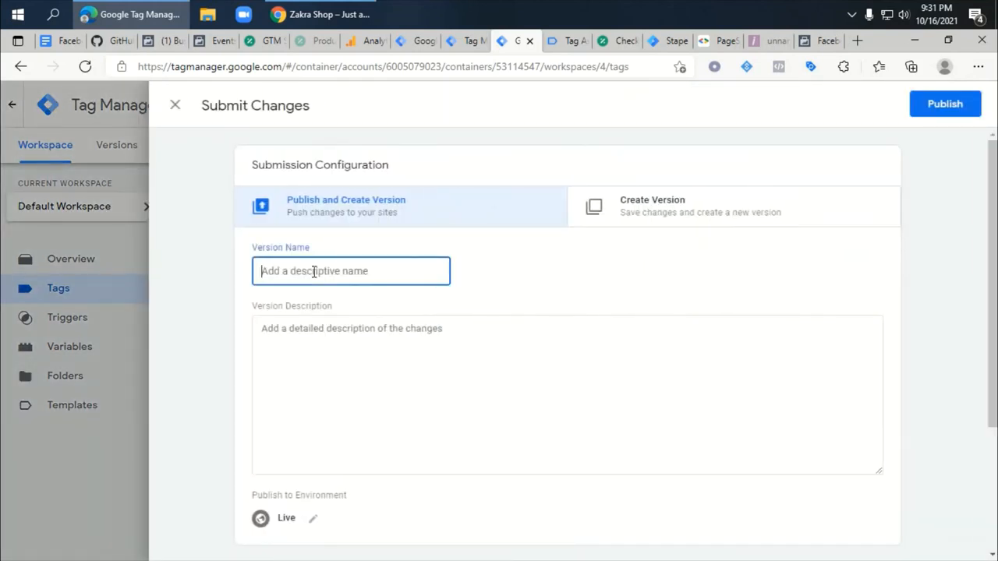
pyautogui.write('1')
pyautogui.click(944, 103)
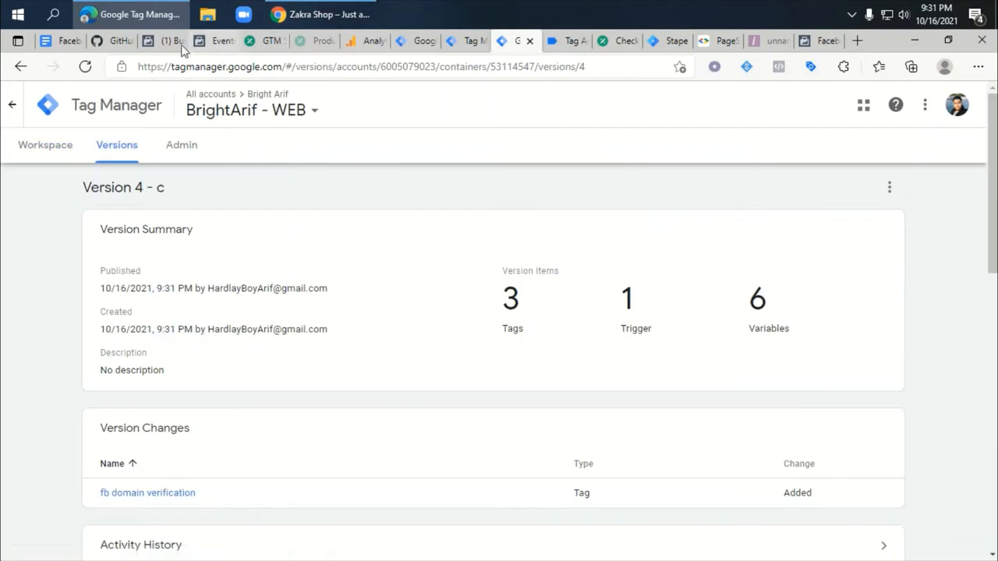
# - Switch to Facebook Business settings, try to verify the brightarif.pw domain, and reload the page
pyautogui.click(161, 42)
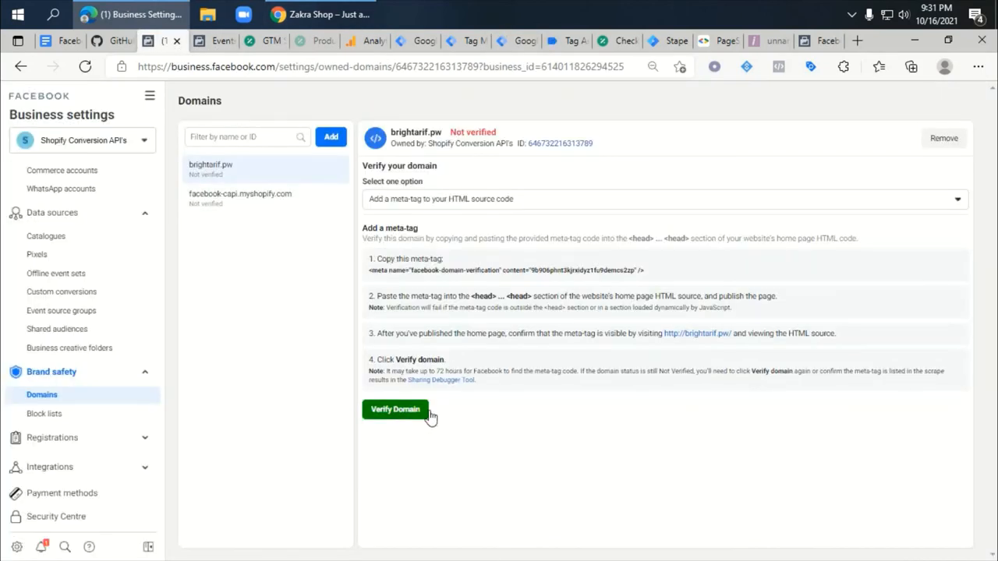
pyautogui.click(403, 415)
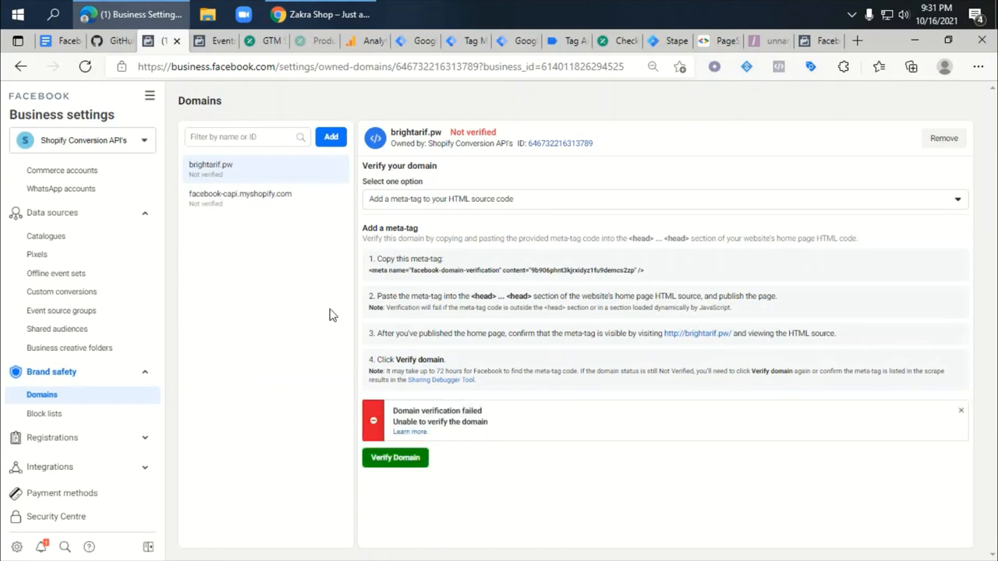
pyautogui.click(85, 67)
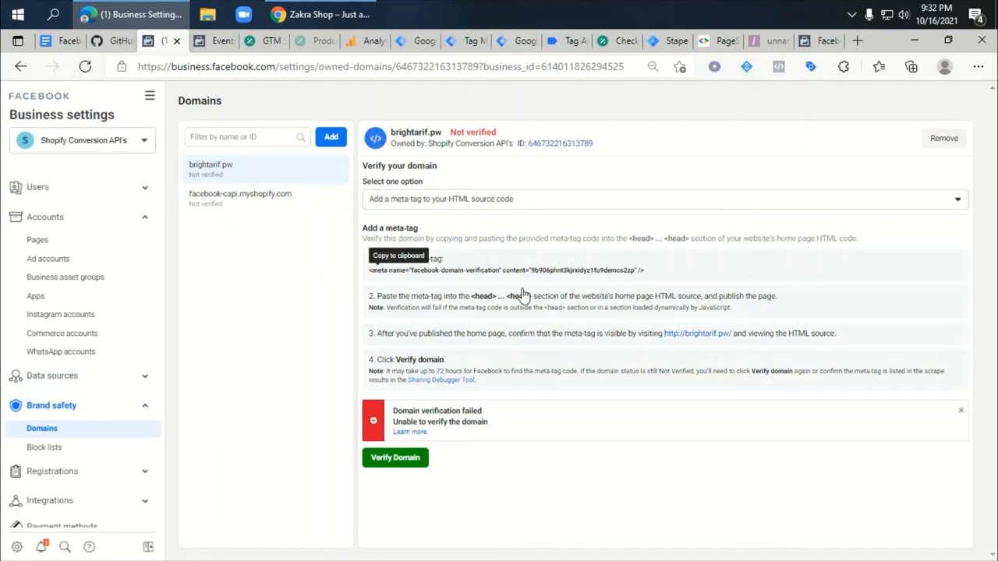
# - Copy brightarif.pw's verification meta-tag and open the Zakra theme's header.php in the WordPress Theme Editor
pyautogui.click(411, 273)
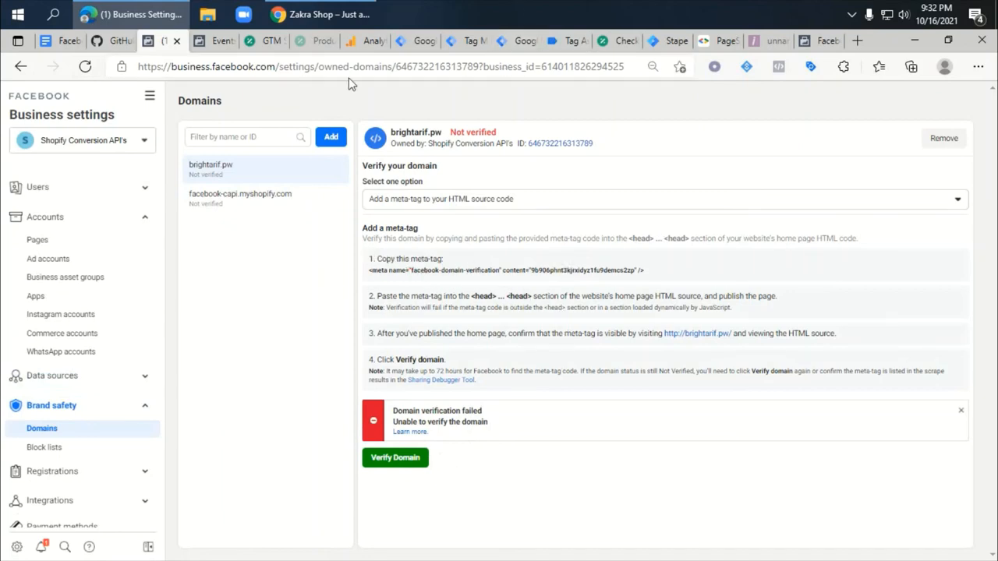
pyautogui.click(307, 43)
pyautogui.click(263, 43)
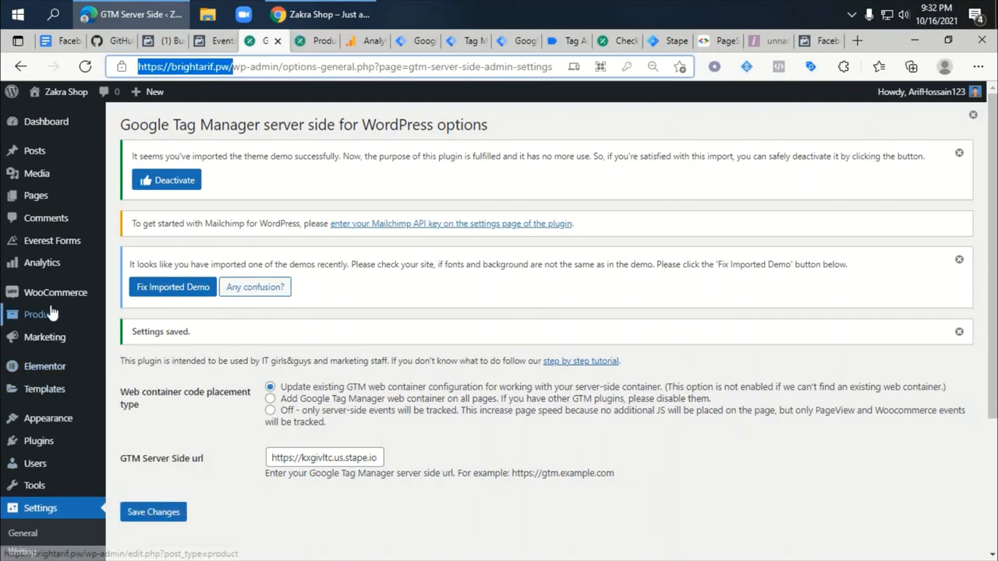
pyautogui.moveTo(67, 427)
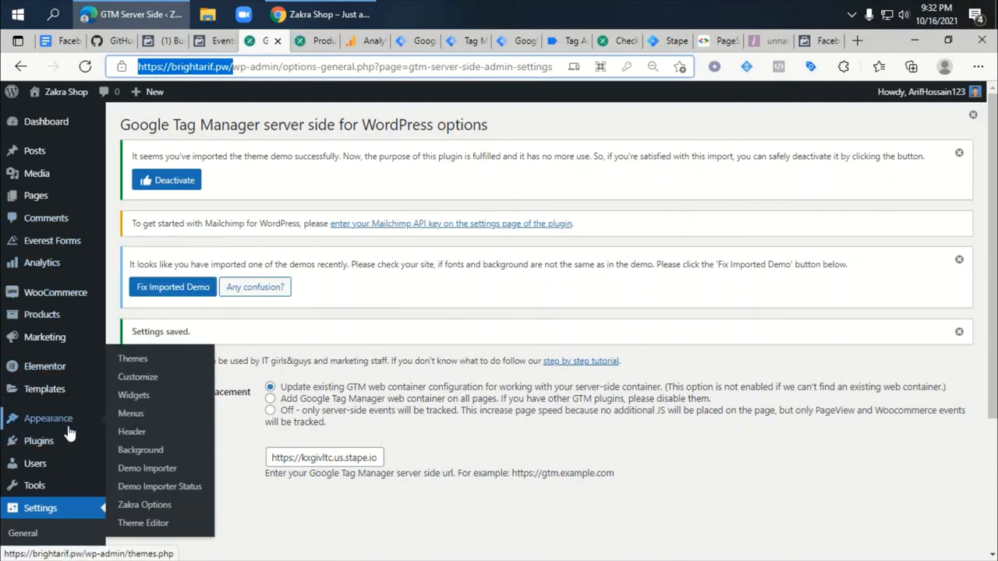
pyautogui.click(159, 531)
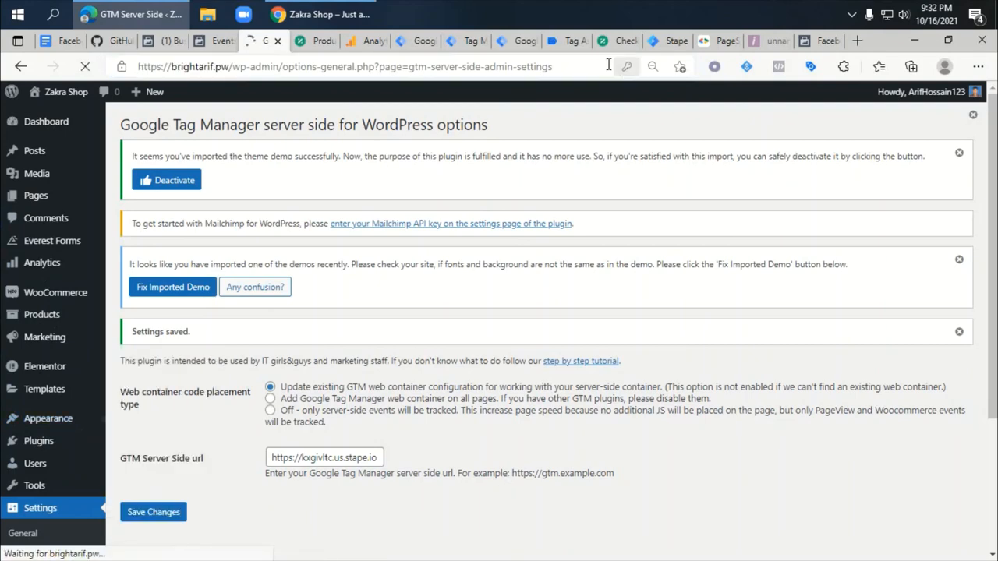
pyautogui.scroll(-2, 450, 423)
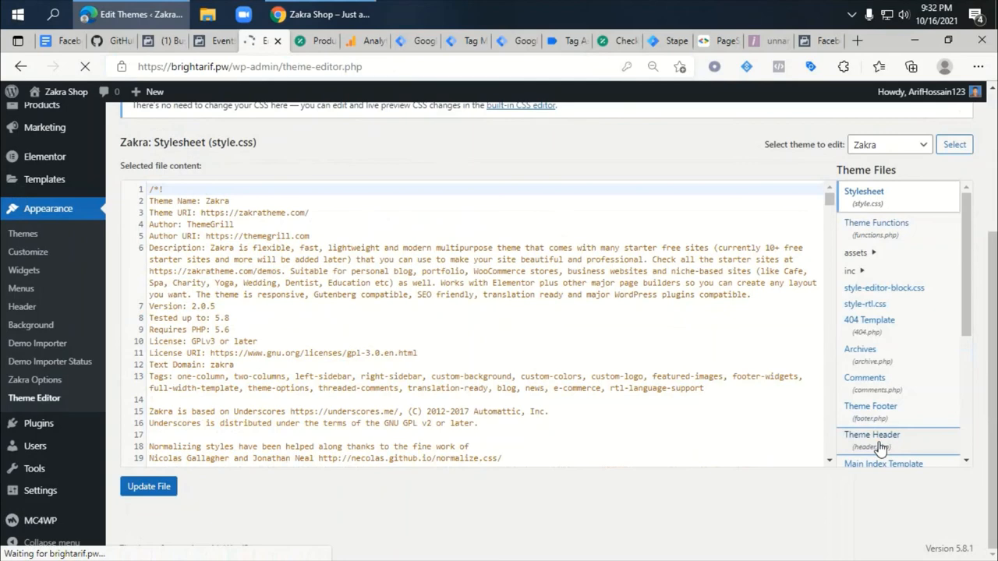
pyautogui.scroll(-3, 271, 313)
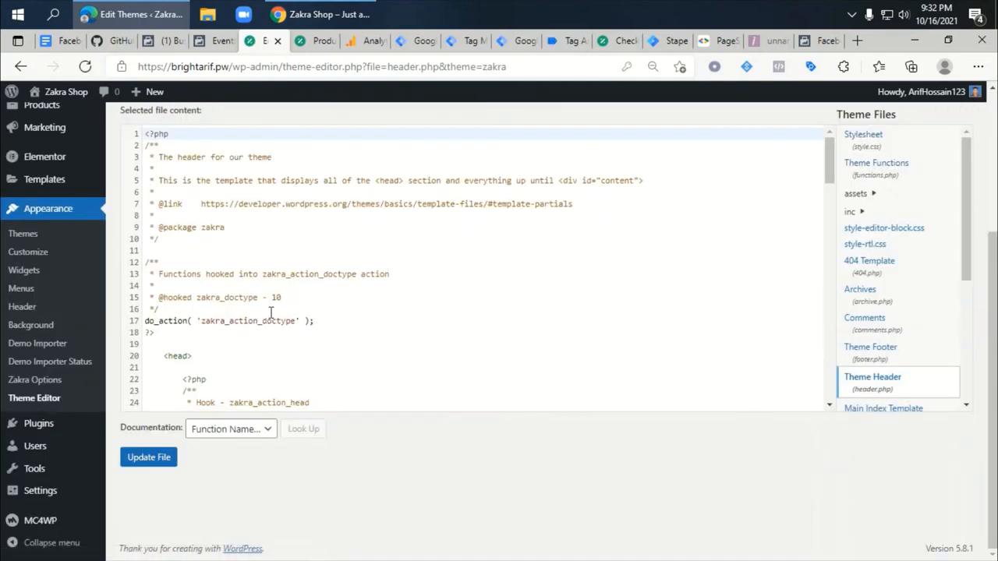
# - Paste the facebook-domain-verification meta-tag with its verification code on a new line below <head> in header.php and update the file
pyautogui.click(204, 356)
pyautogui.press('Return')
pyautogui.write('<meta name="facebook-domain-verification" content="9b906phnt3kjrxidyz1fu9demcs2zp" />')
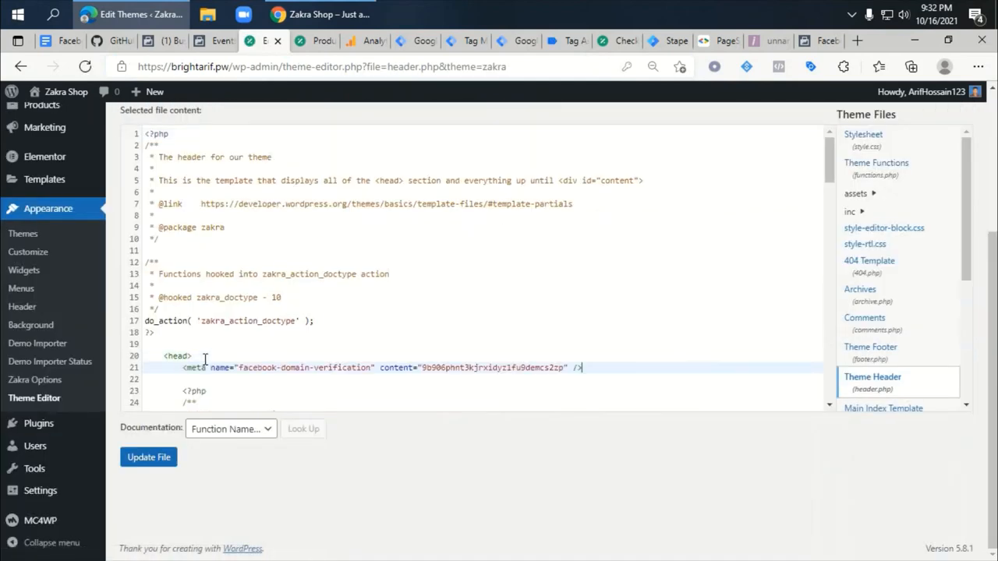
pyautogui.click(166, 462)
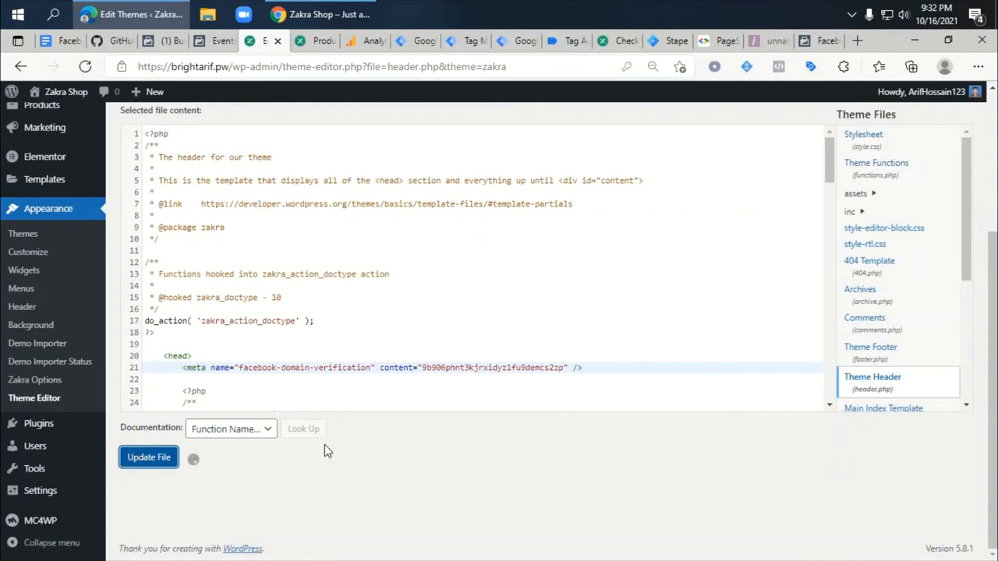
# - Retry verifying brightarif.pw in Business settings, reloading the page and checking the note on verification time before another attempt
pyautogui.click(165, 41)
pyautogui.click(415, 463)
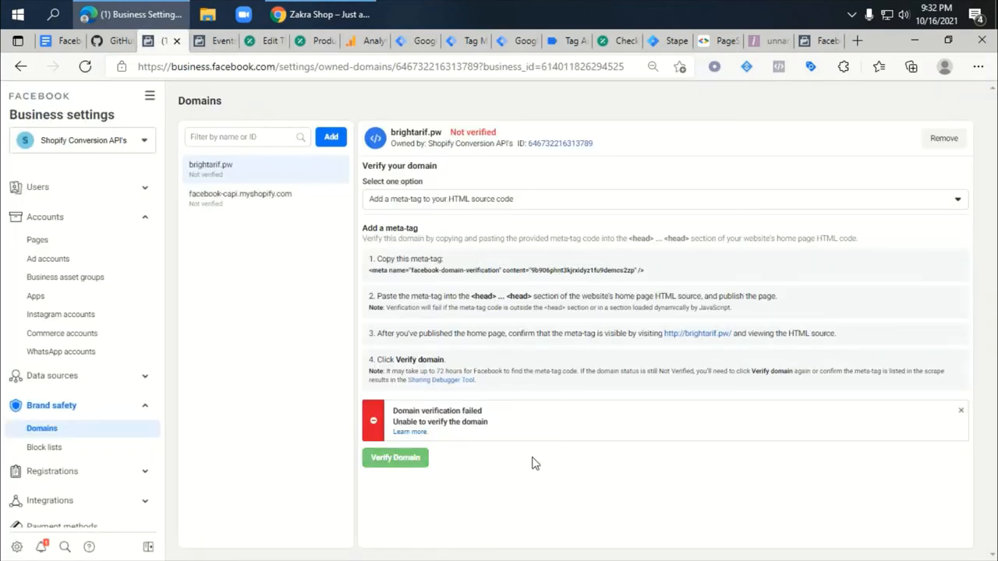
pyautogui.click(409, 461)
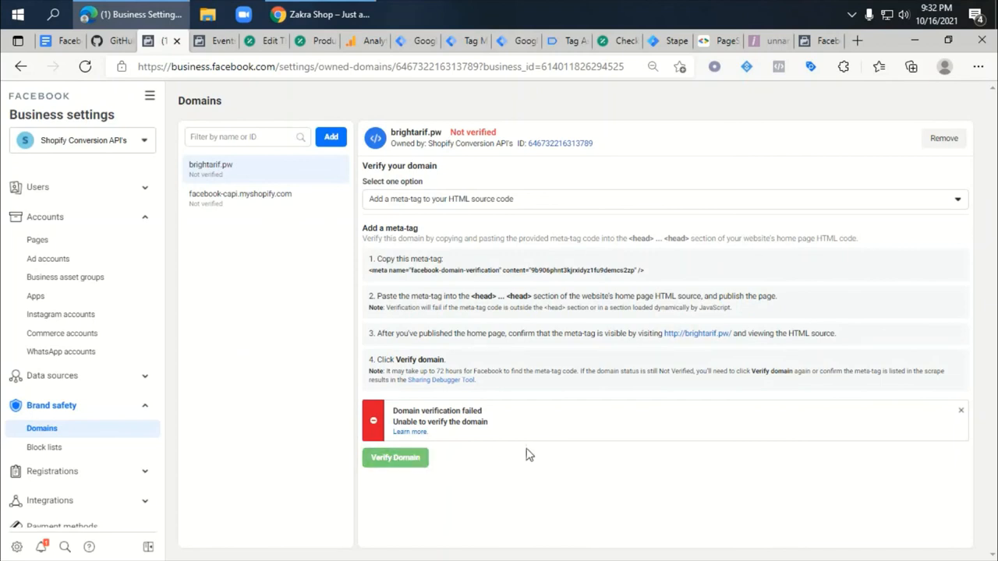
pyautogui.click(85, 67)
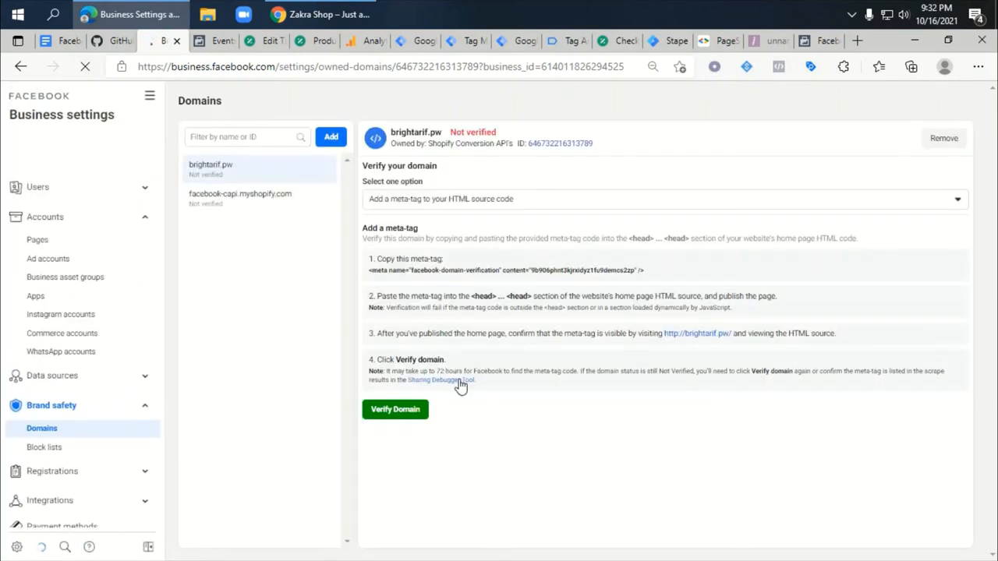
pyautogui.moveTo(386, 371); pyautogui.dragTo(471, 371)
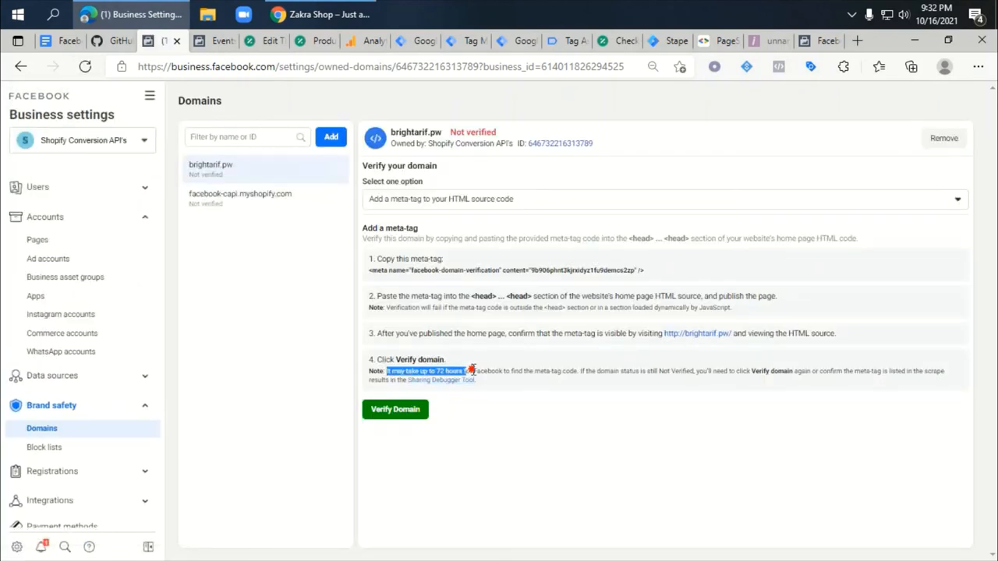
pyautogui.click(514, 427)
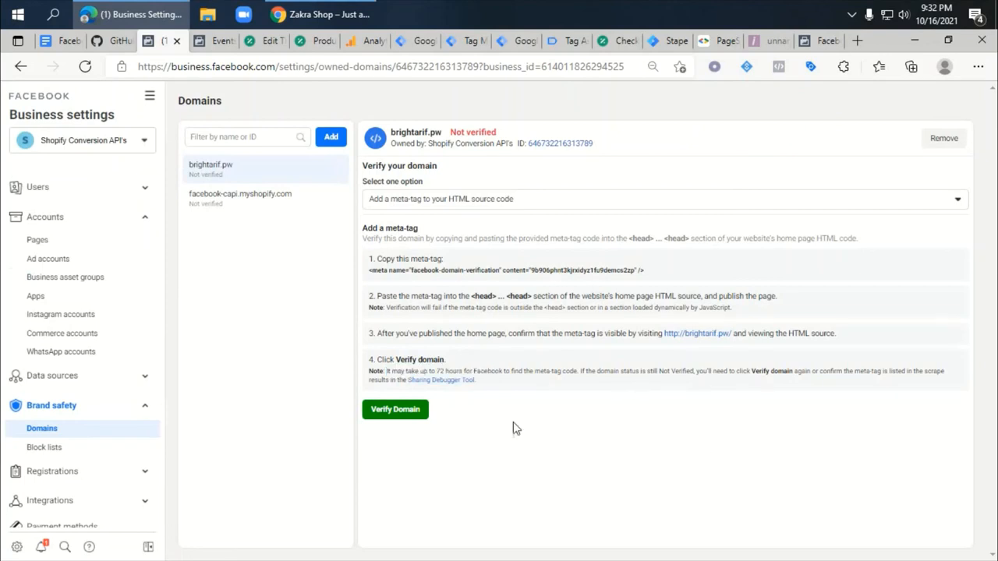
pyautogui.click(402, 418)
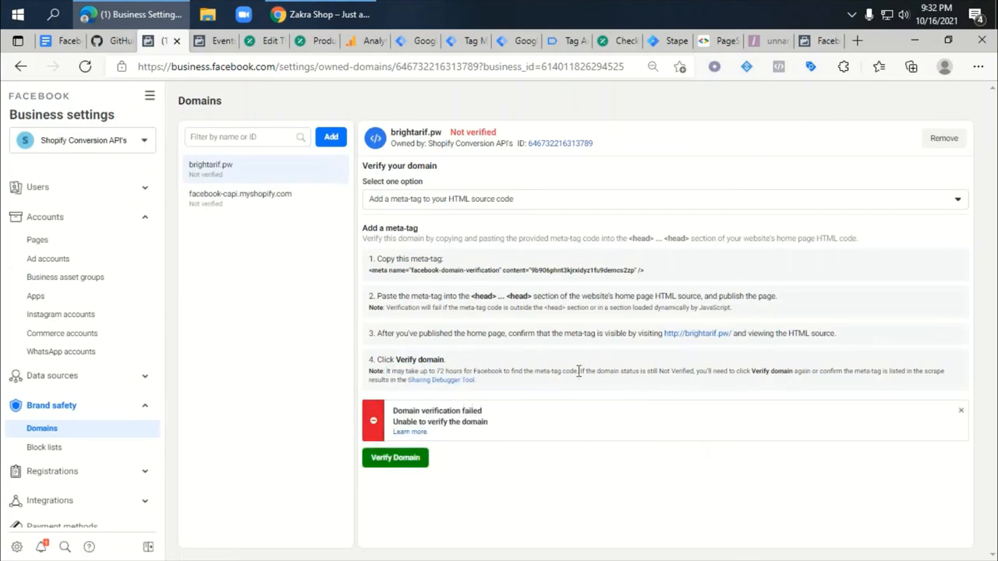
# - Review the pixel's received test events in Events Manager and the setup steps in the Facebook CAPI for Wordpress document
pyautogui.click(220, 44)
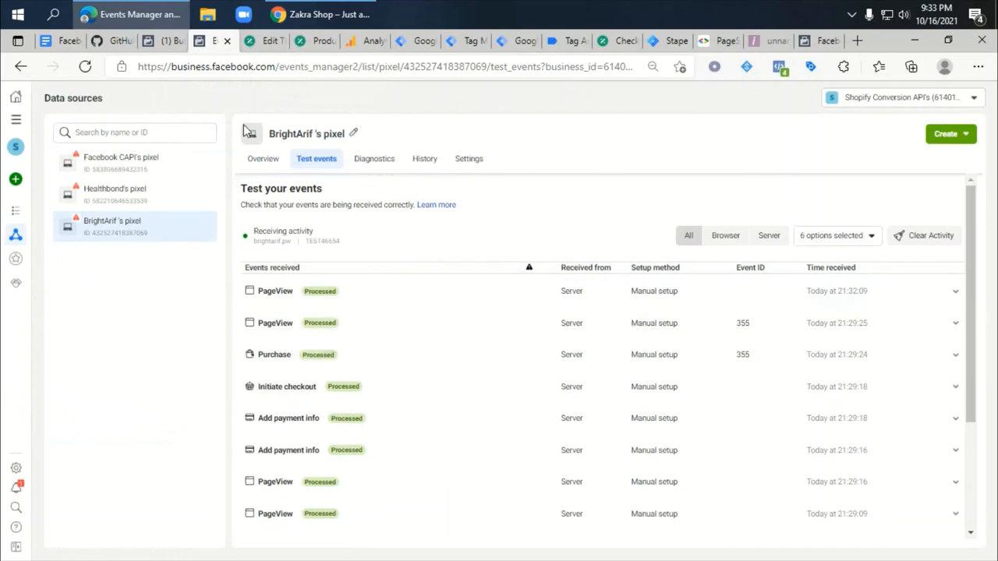
pyautogui.click(65, 41)
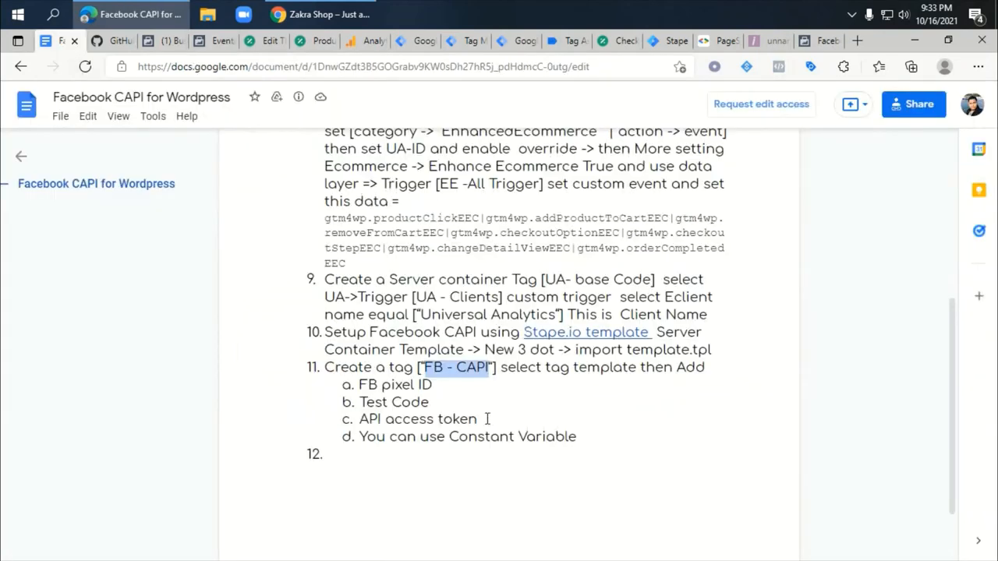
pyautogui.scroll(5, 487, 419)
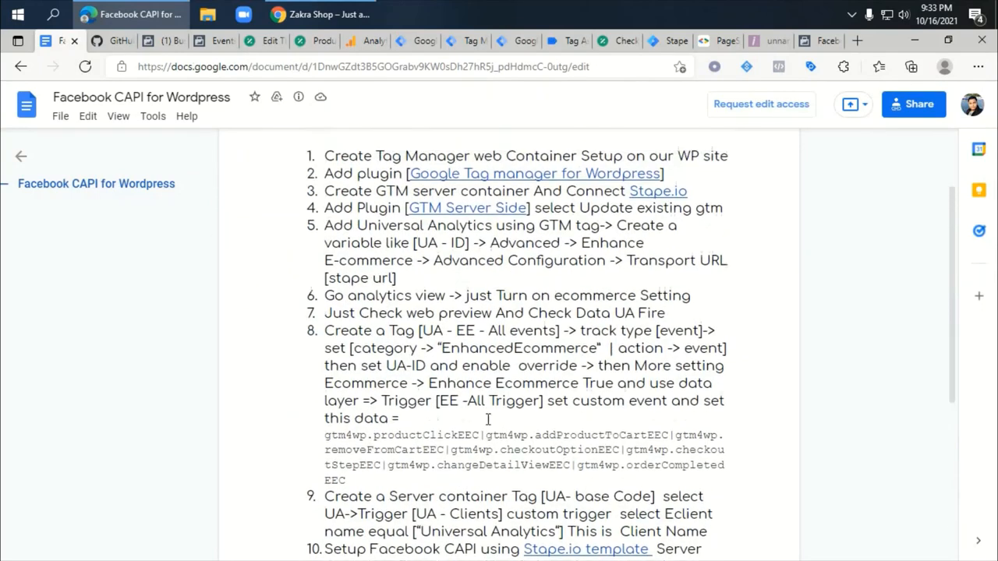
pyautogui.scroll(-5, 581, 277)
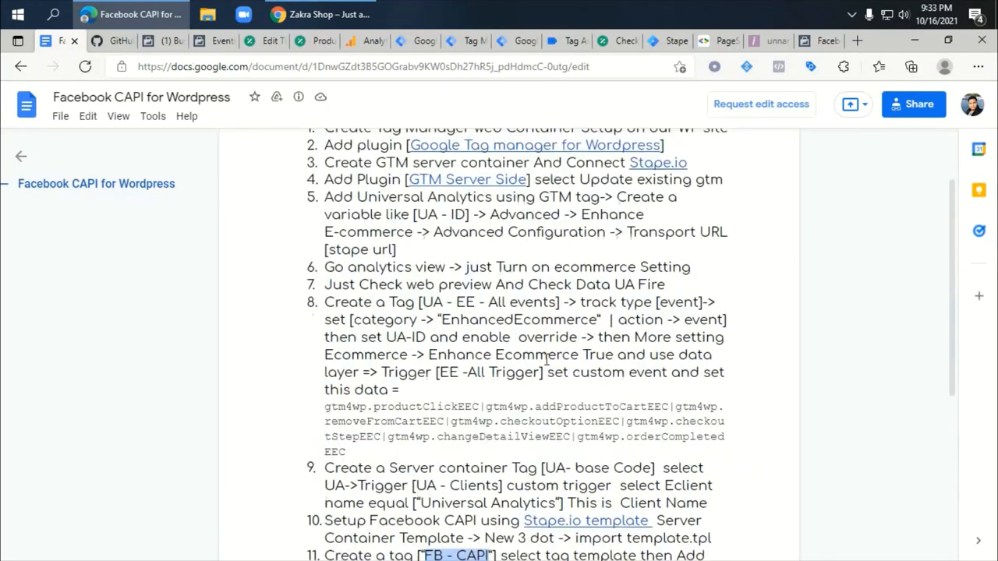